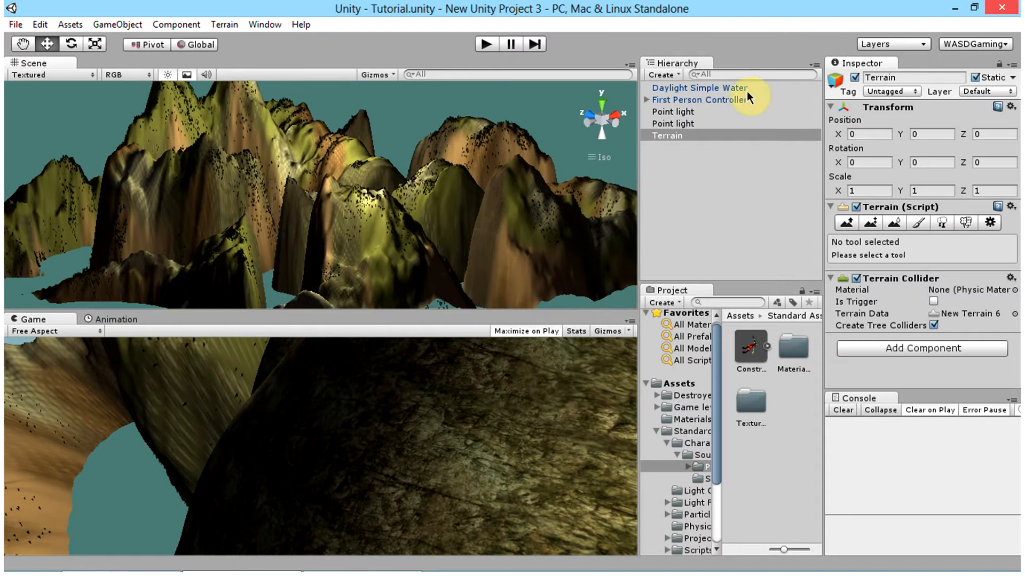
Step: Review the example scene's objects: the daylight water, First Person Controller, both point lights and the terrain
click(742, 89)
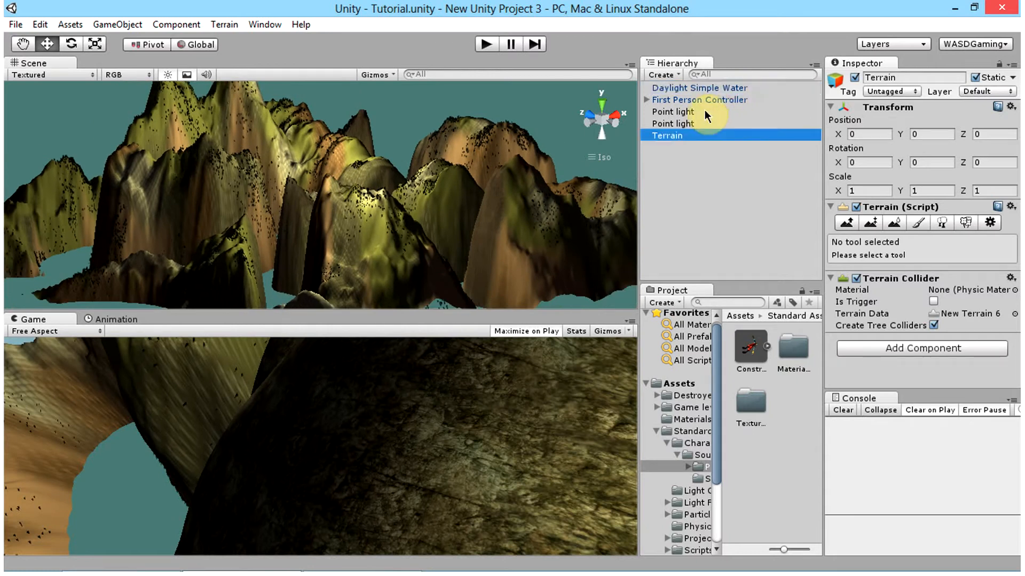
click(679, 89)
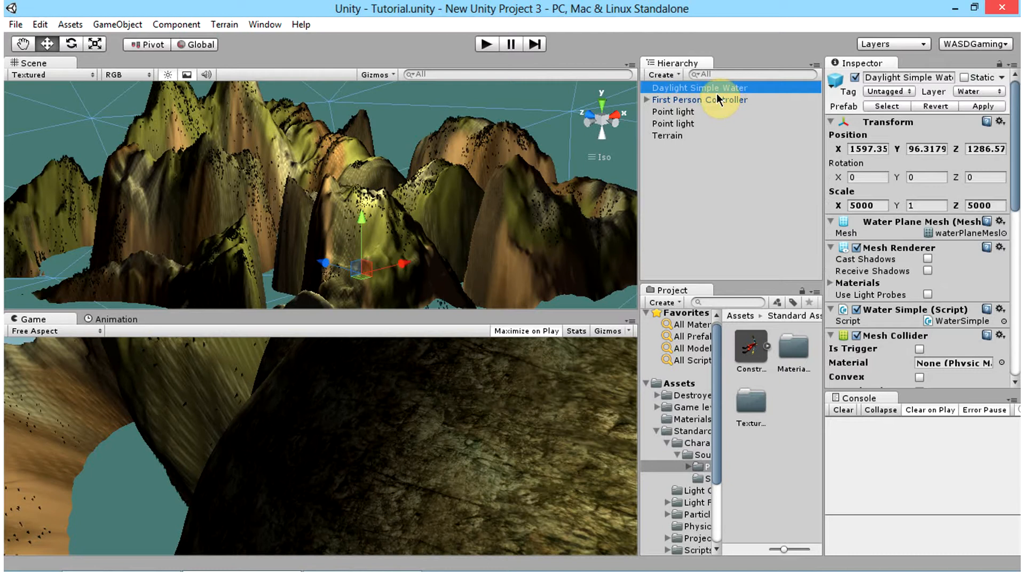
click(694, 102)
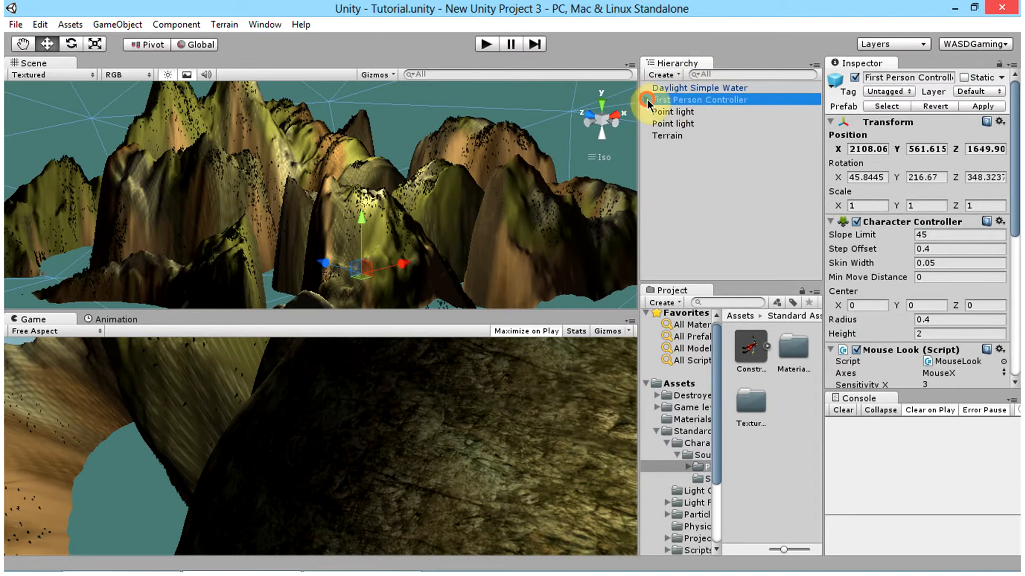
click(709, 136)
click(664, 112)
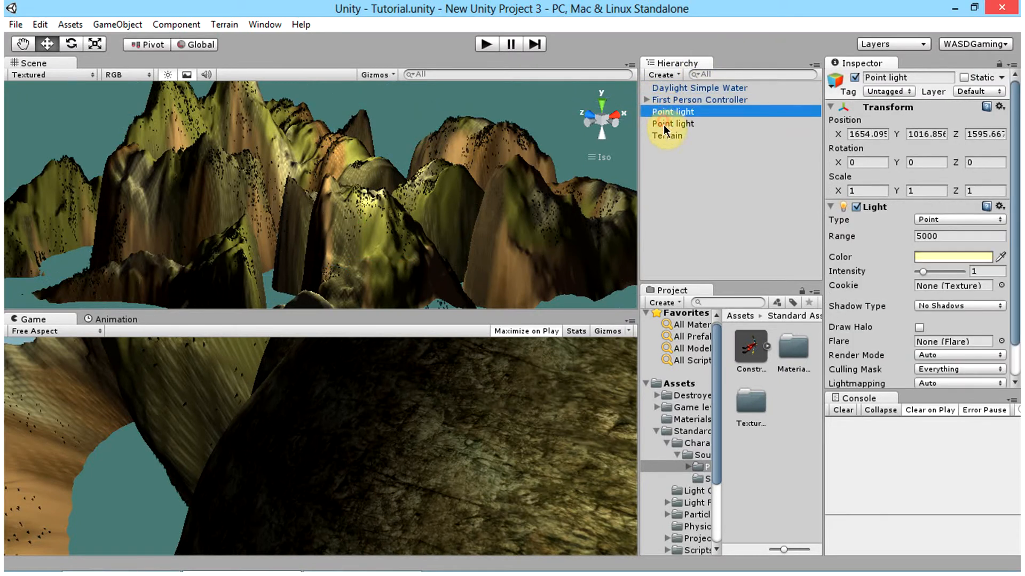
click(664, 124)
click(664, 135)
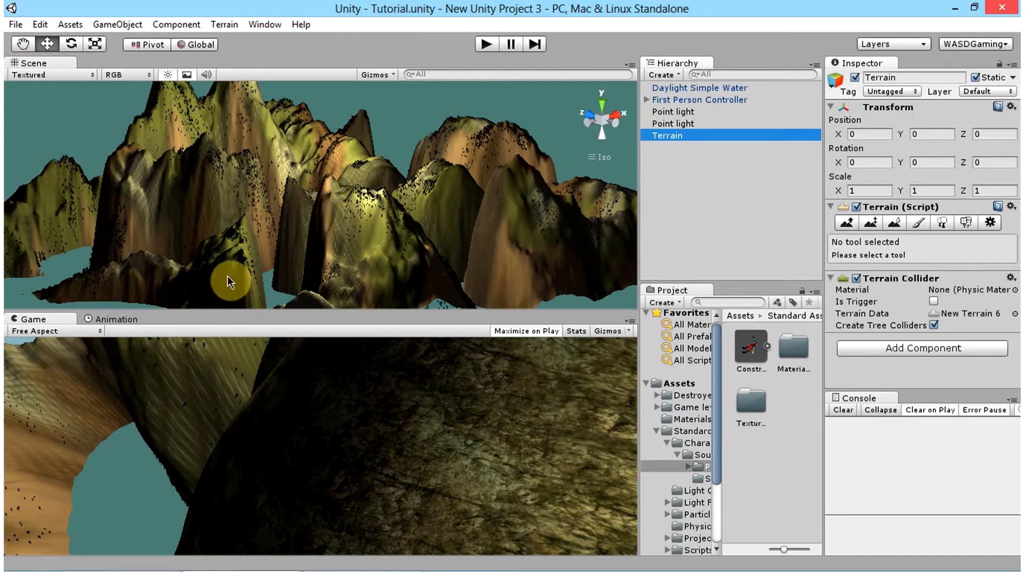
Step: Create a new scene and add a terrain to it
click(16, 24)
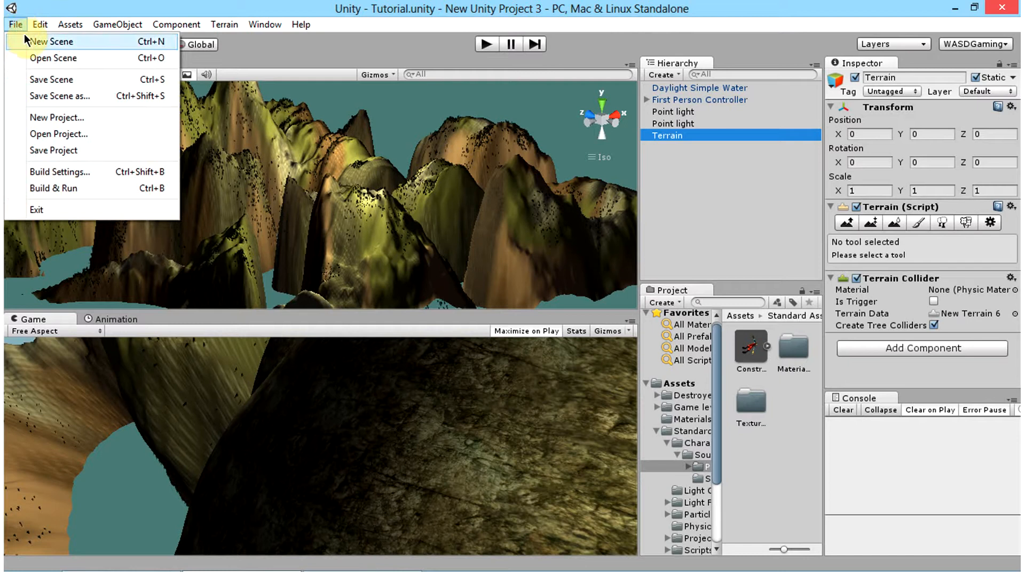
click(47, 43)
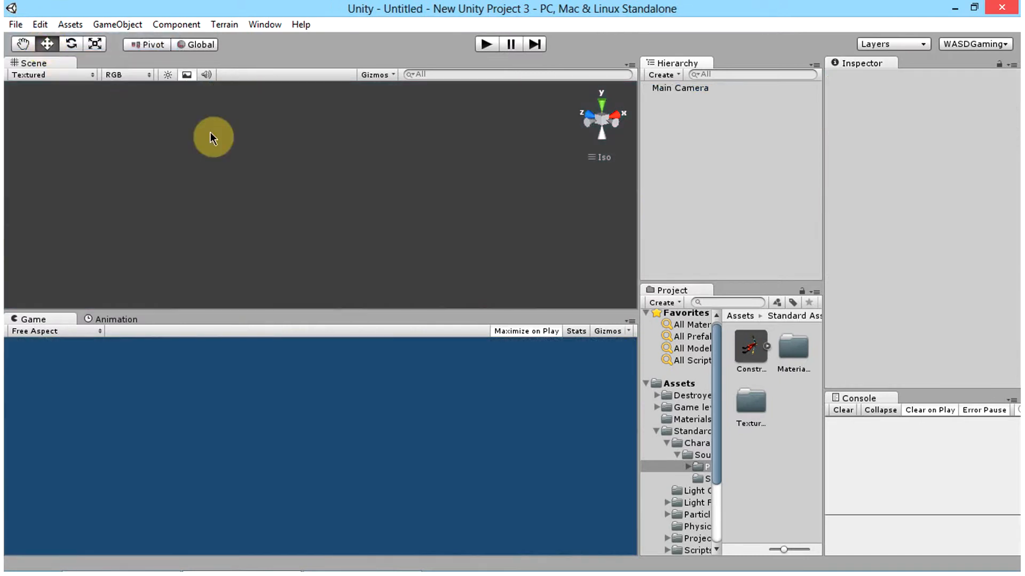
click(228, 29)
click(229, 38)
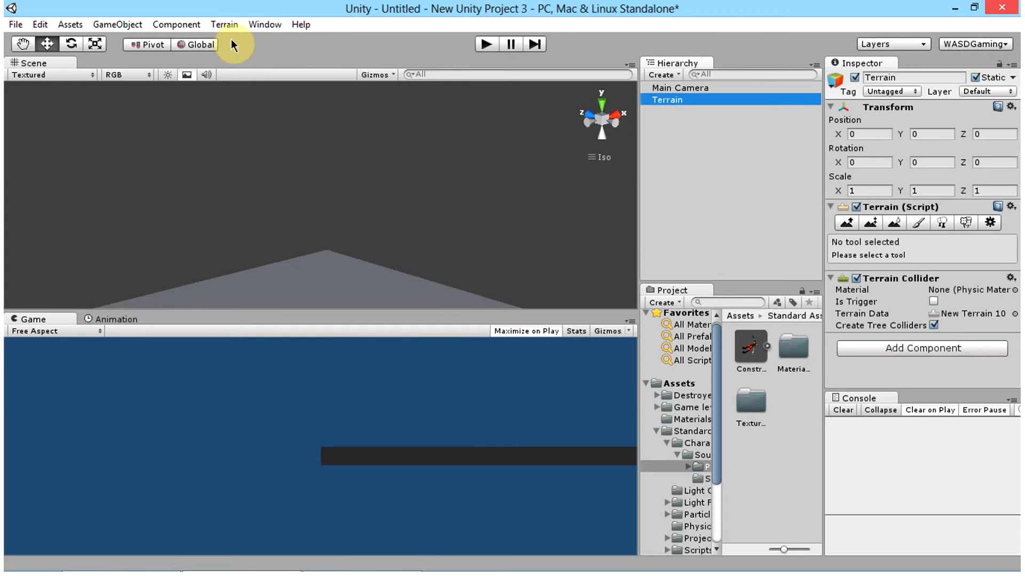
alt+drag(398, 193, 469, 249)
double_click(680, 100)
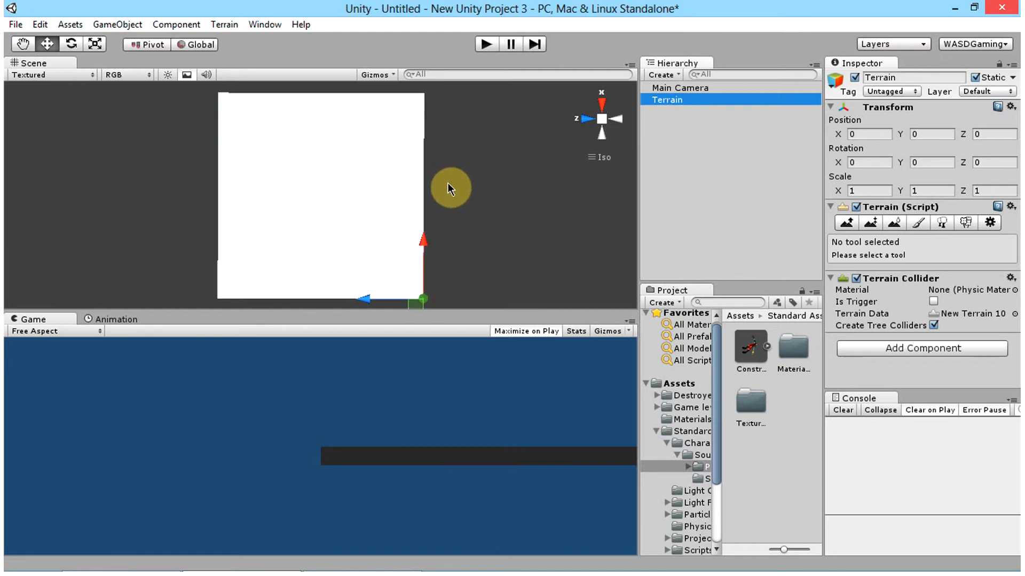
scroll(377, 243, up, 1)
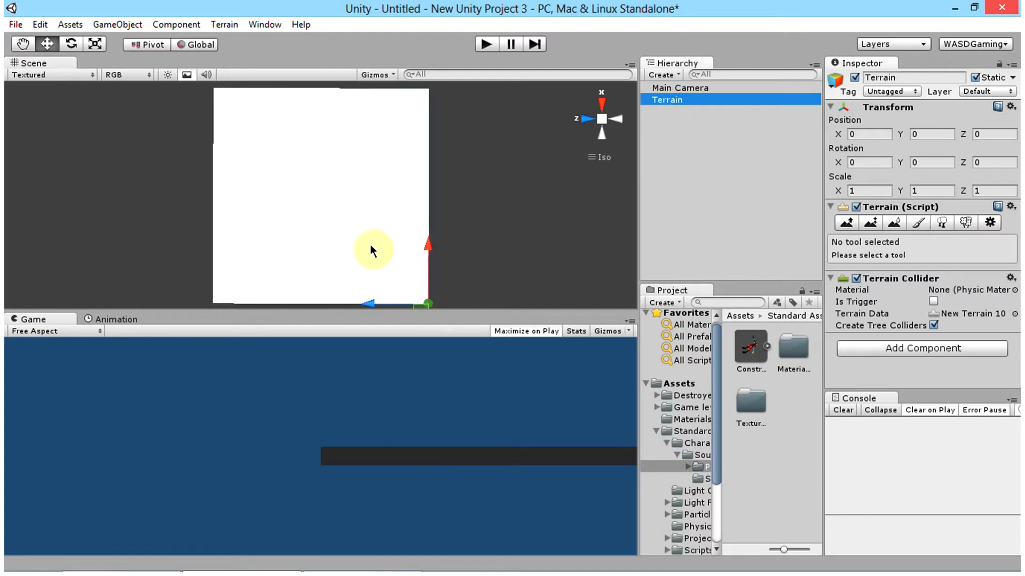
scroll(372, 251, up, 1)
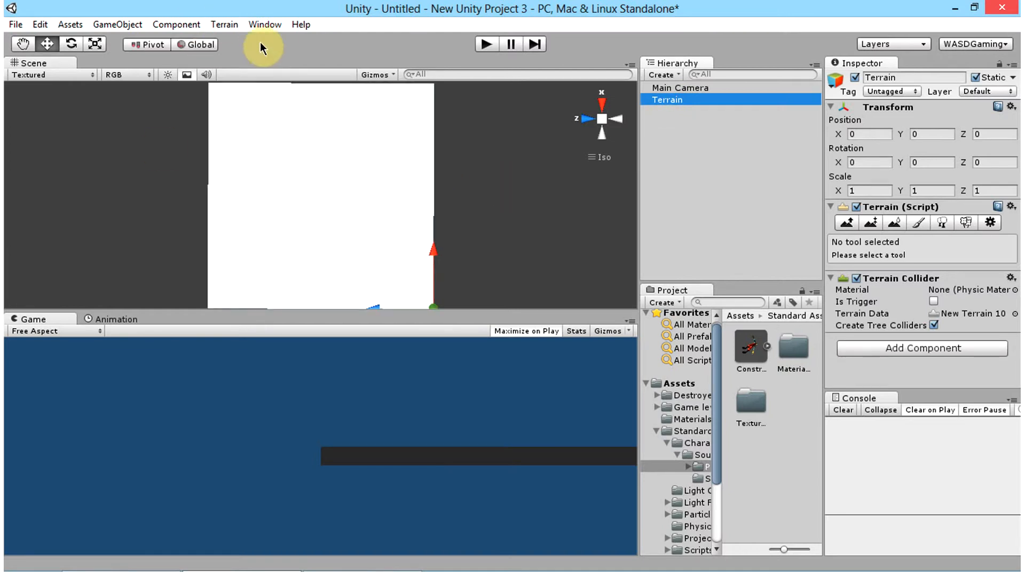
Step: Open the terrain's heightmap resolution settings and set the Terrain Width and Terrain Length to 4000
click(217, 25)
click(224, 24)
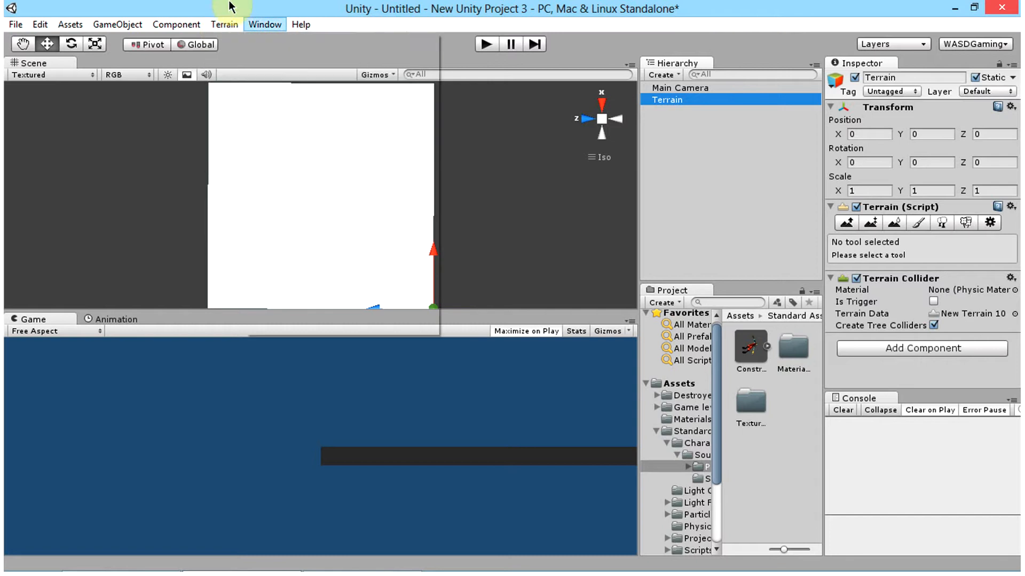
click(225, 24)
click(226, 24)
click(224, 24)
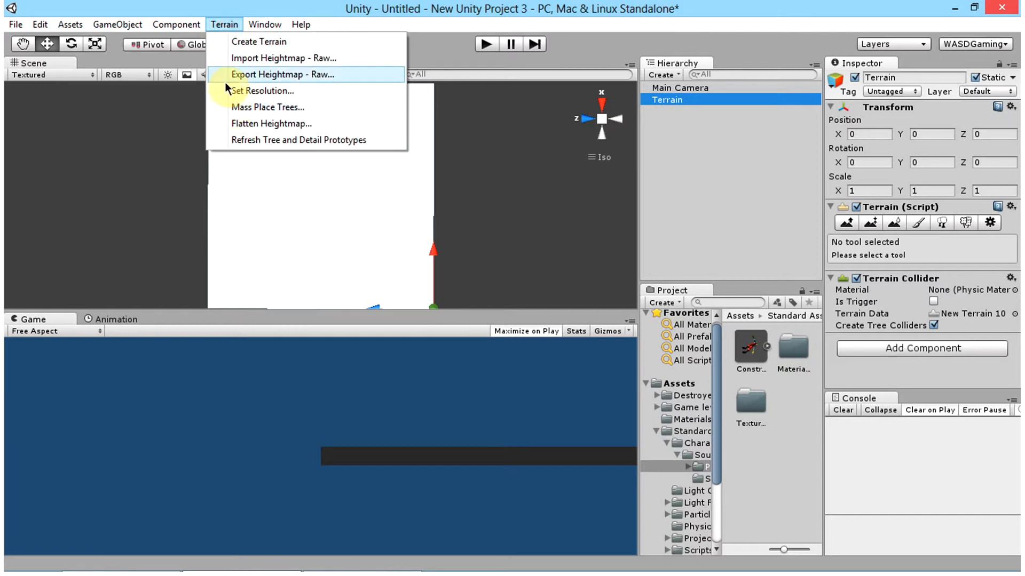
click(223, 90)
click(129, 50)
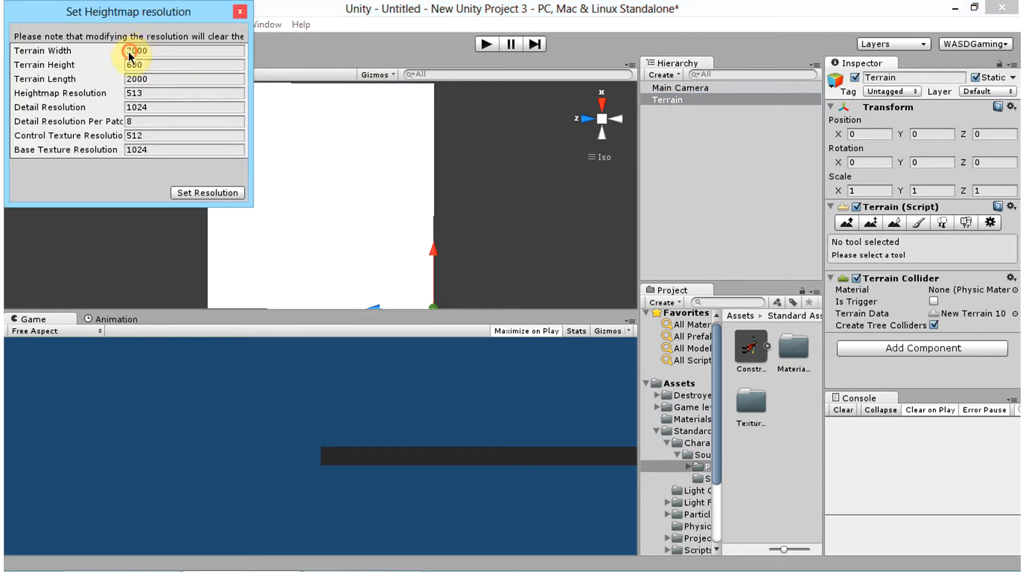
click(128, 51)
click(130, 79)
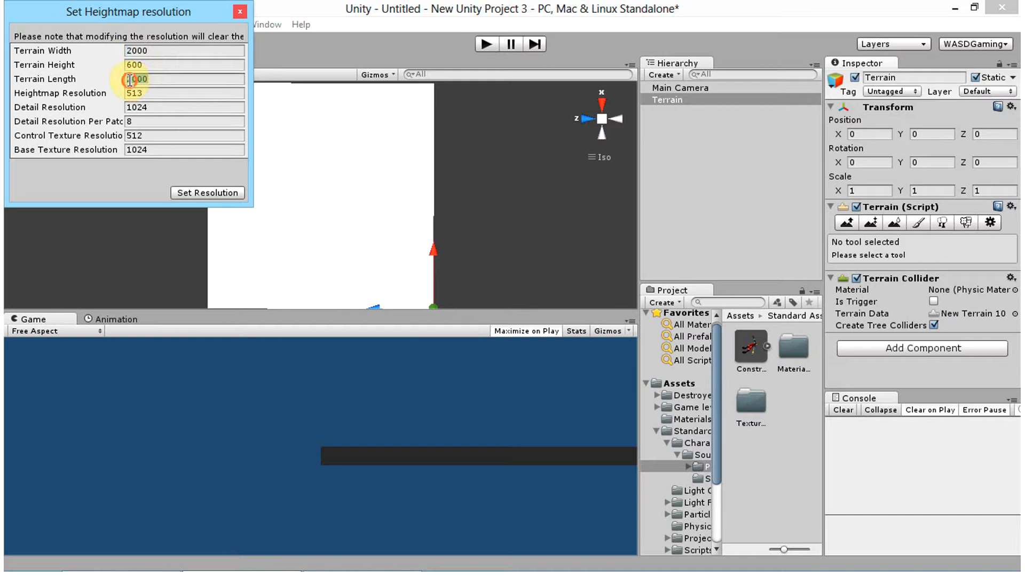
click(140, 52)
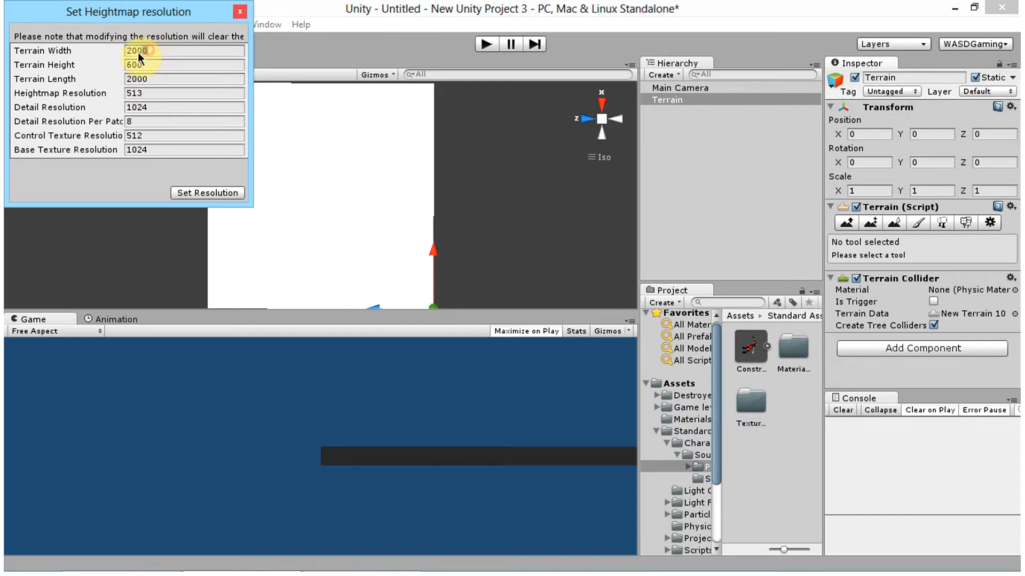
click(150, 79)
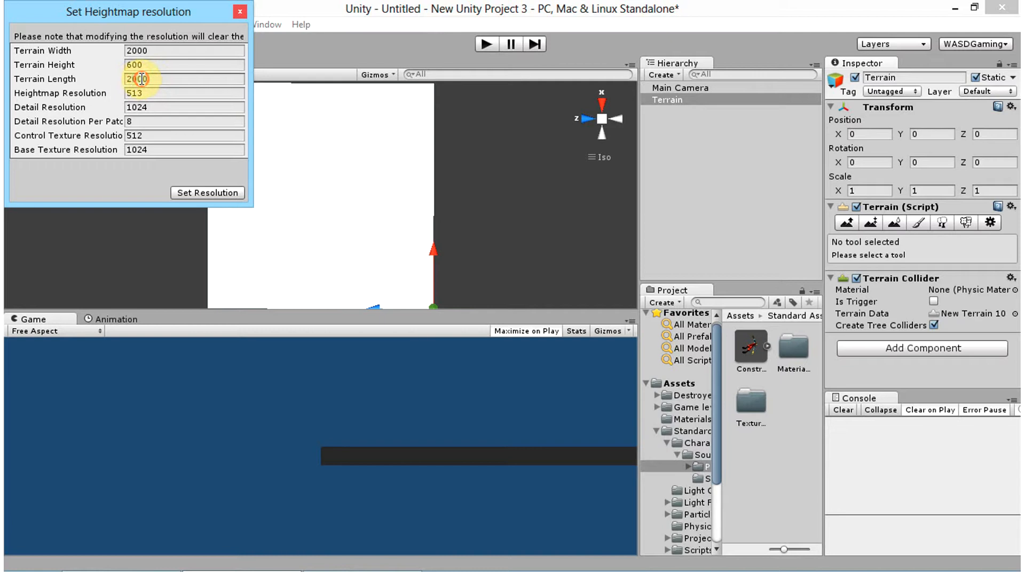
click(152, 49)
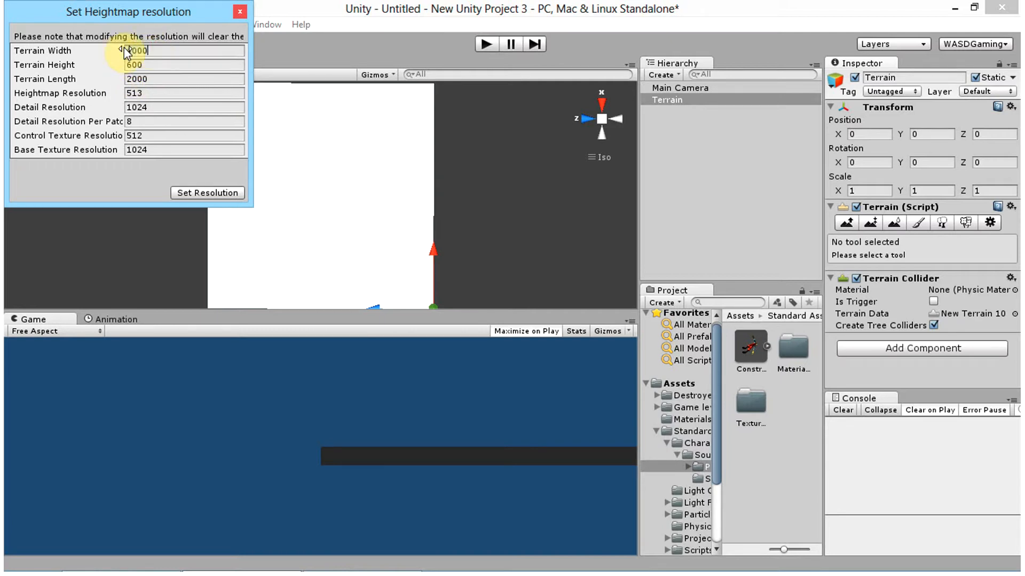
key(Tab)
key(Tab)
text(4000)
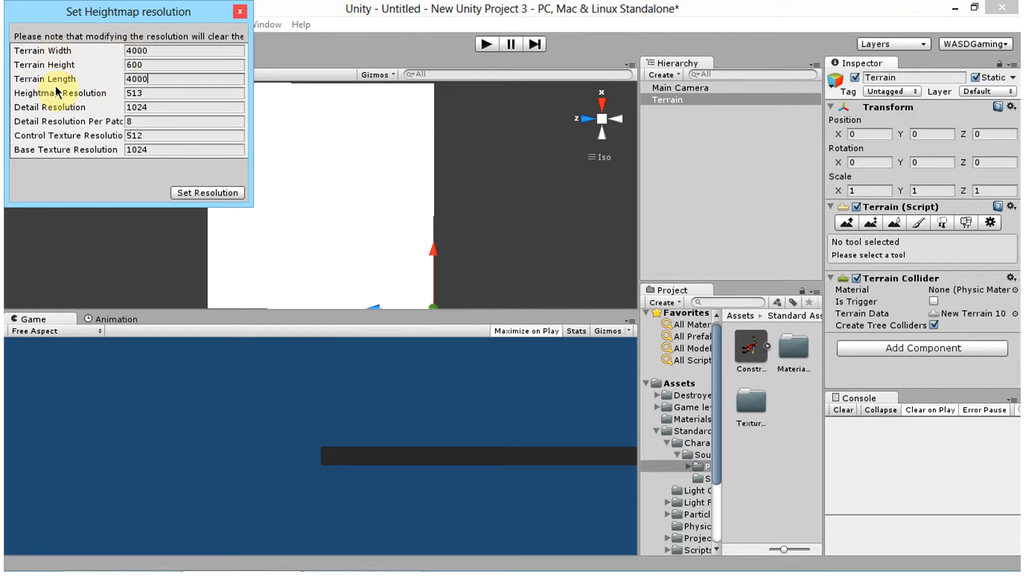
Step: Set the Terrain Height to 1000 and apply the new terrain resolution
click(157, 64)
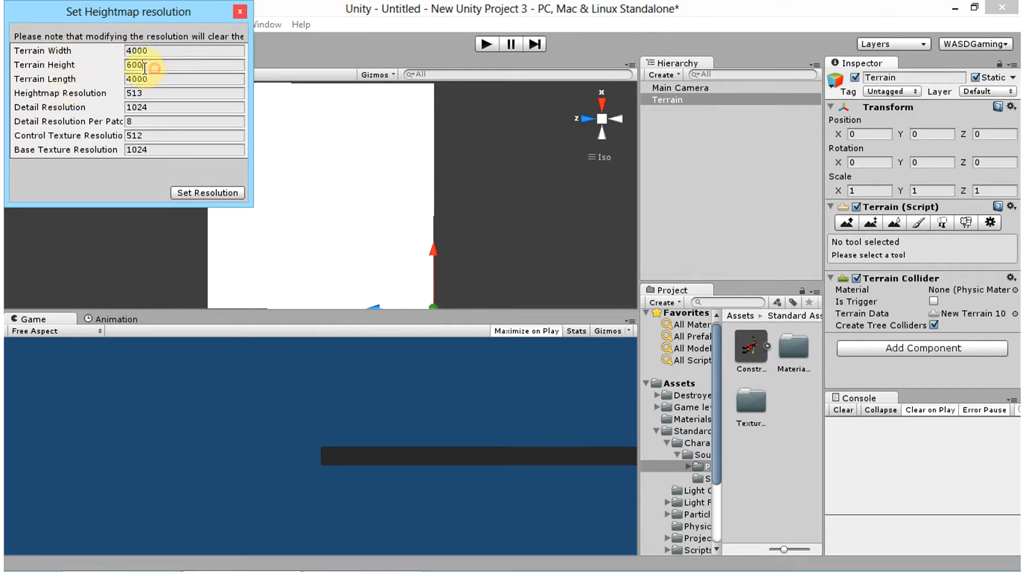
text(1000)
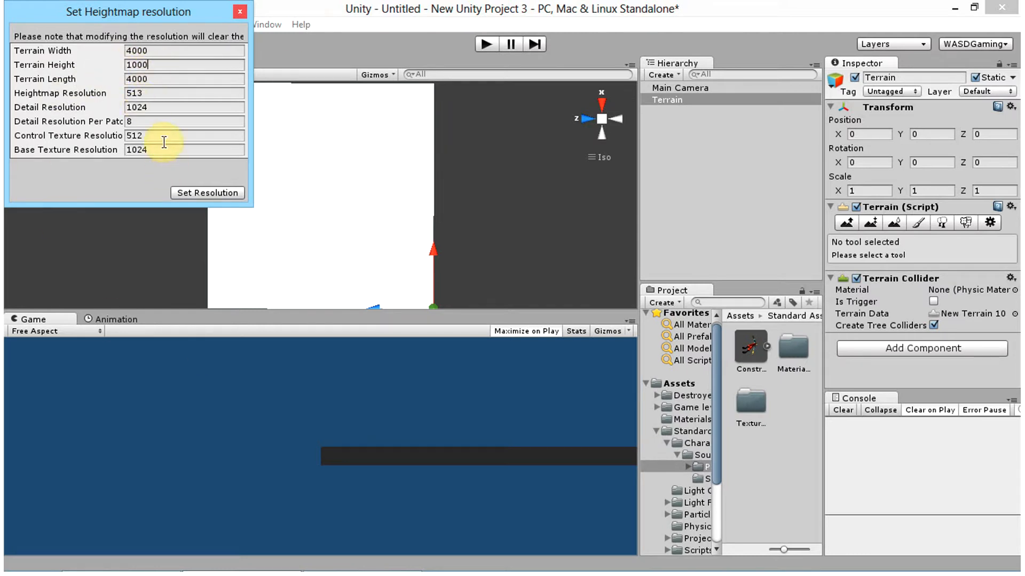
click(203, 191)
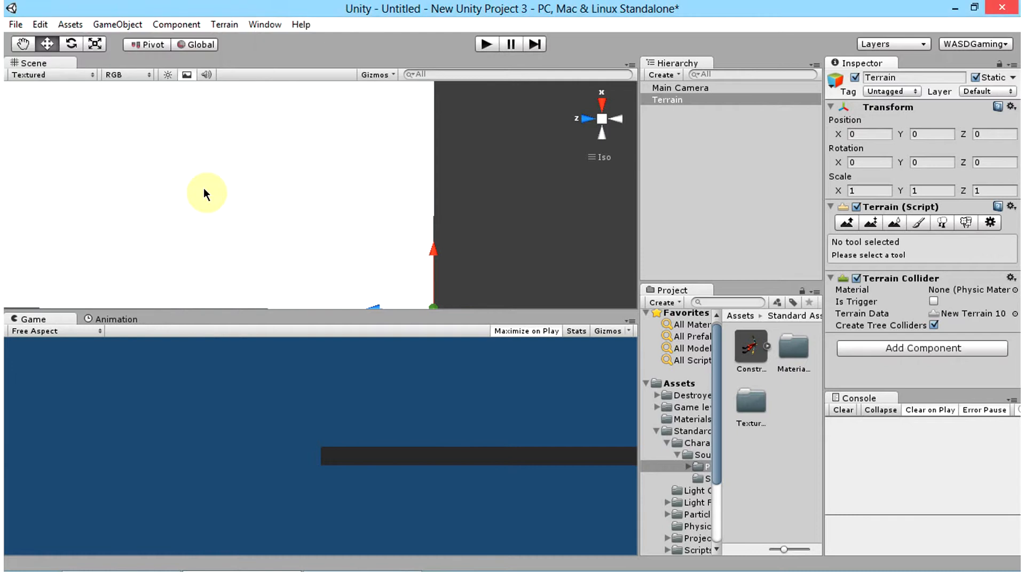
Step: Examine the extent of the resized terrain from above and keep the terrain selected
click(663, 103)
double_click(666, 100)
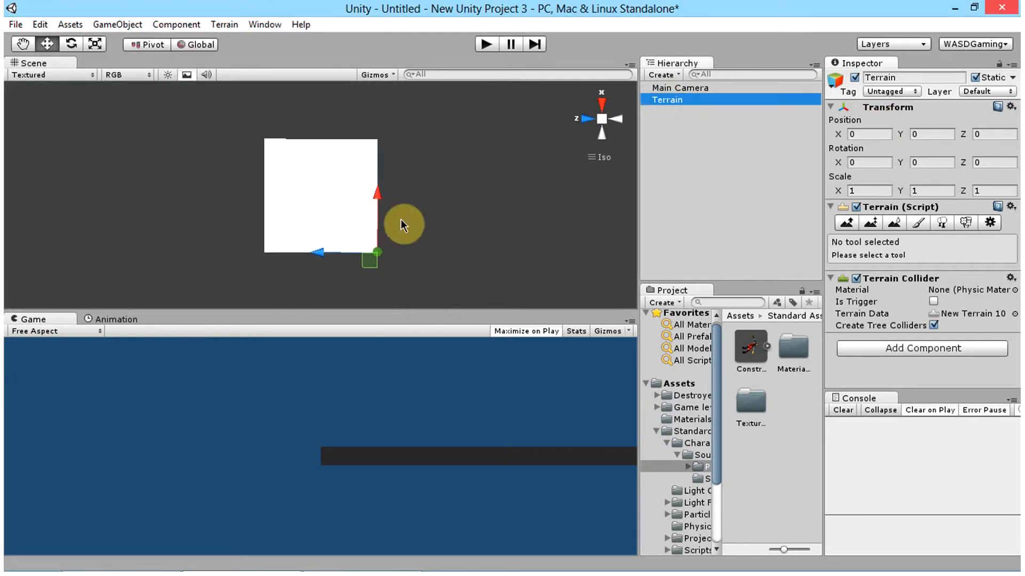
scroll(397, 233, up, 5)
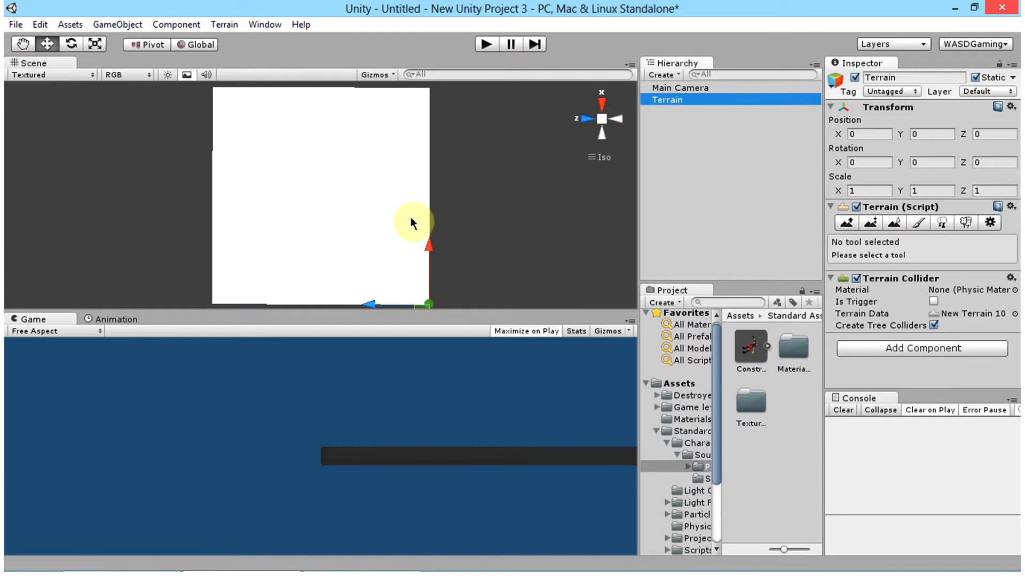
right_drag(284, 205, 286, 203)
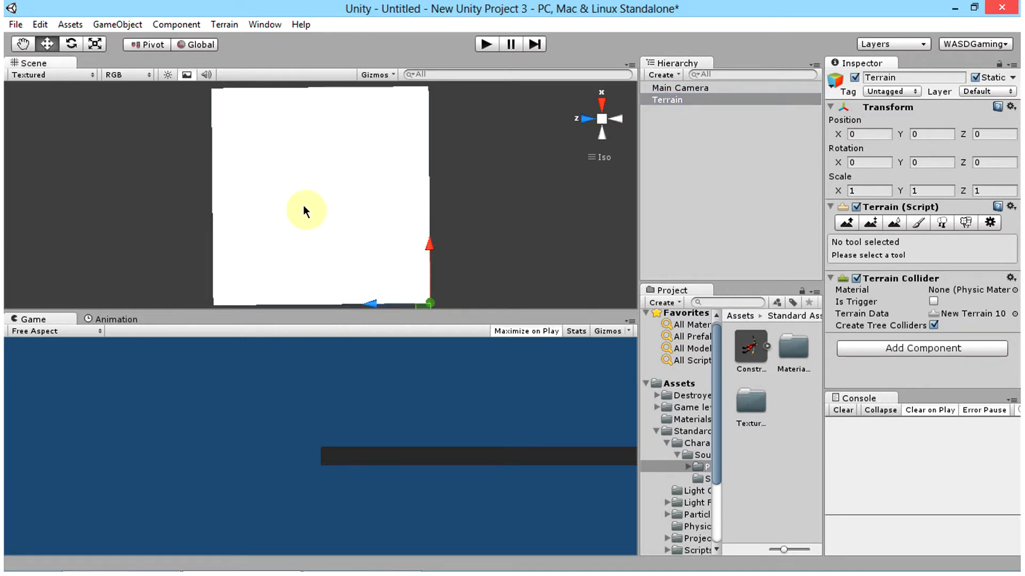
scroll(279, 199, up, 1)
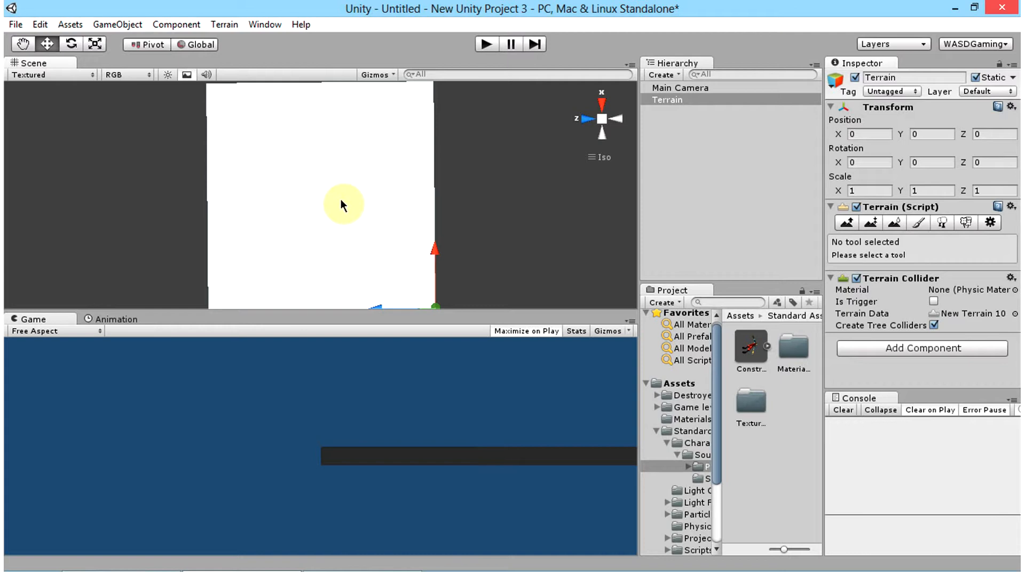
right_drag(470, 172, 480, 172)
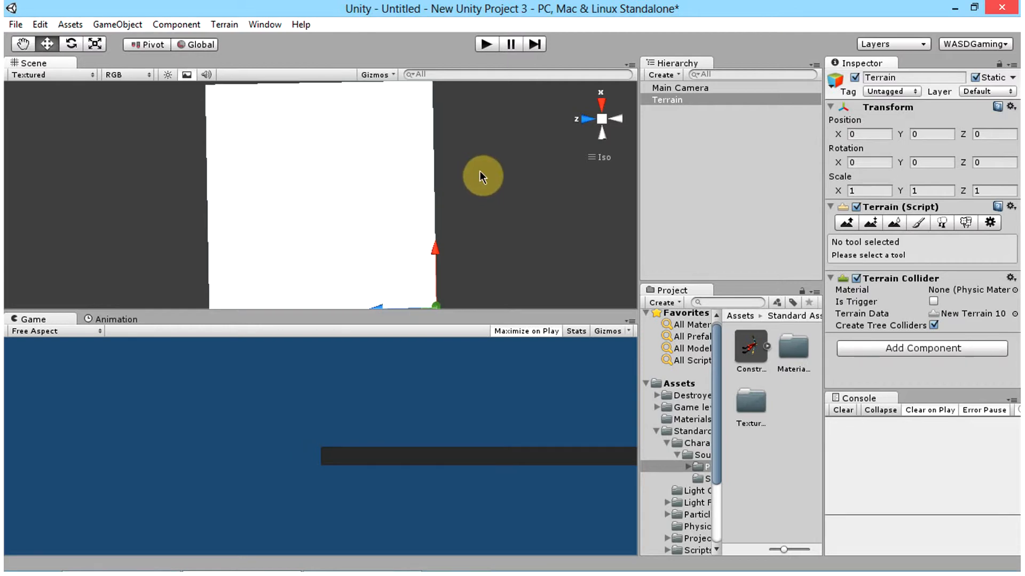
click(712, 102)
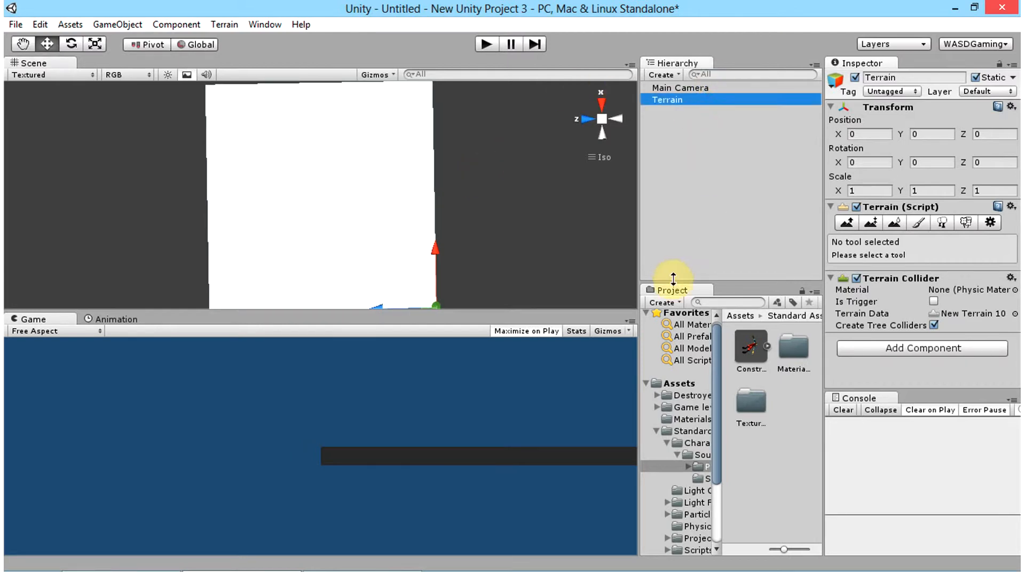
click(681, 384)
click(696, 101)
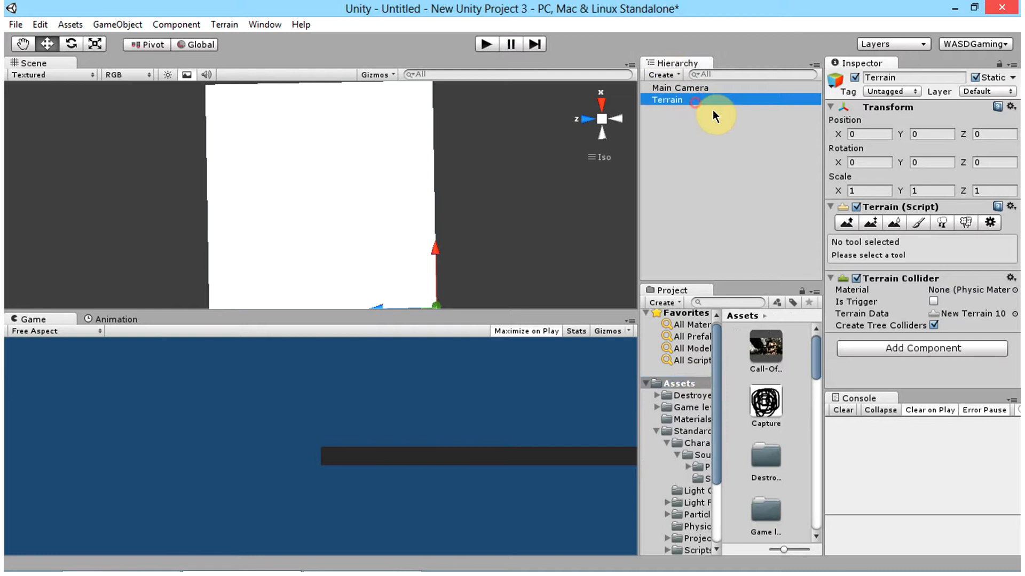
Step: Choose Raise / Lower Terrain with the largest solid round brush, at Brush Size 100 and Opacity 100
click(845, 226)
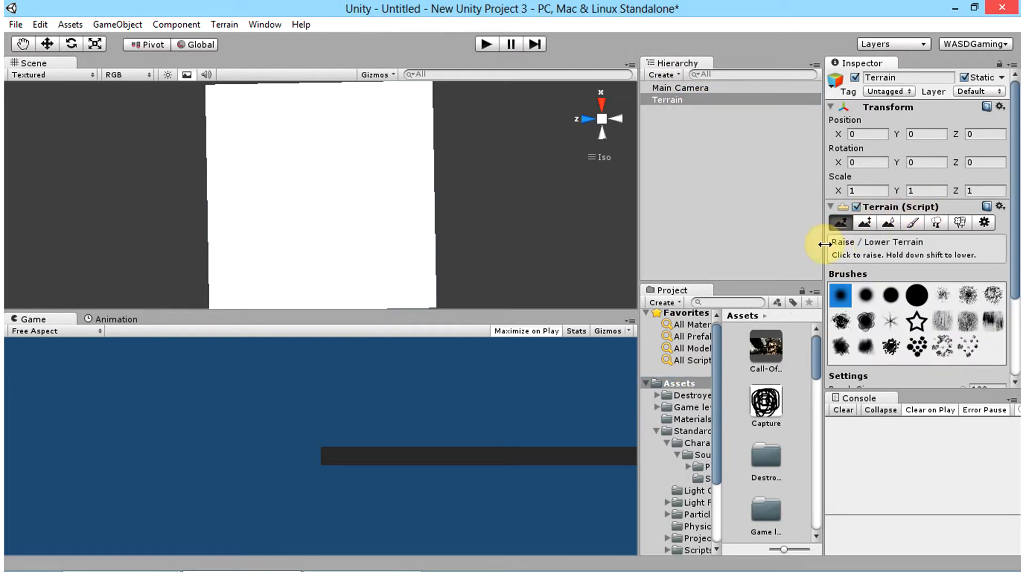
click(912, 297)
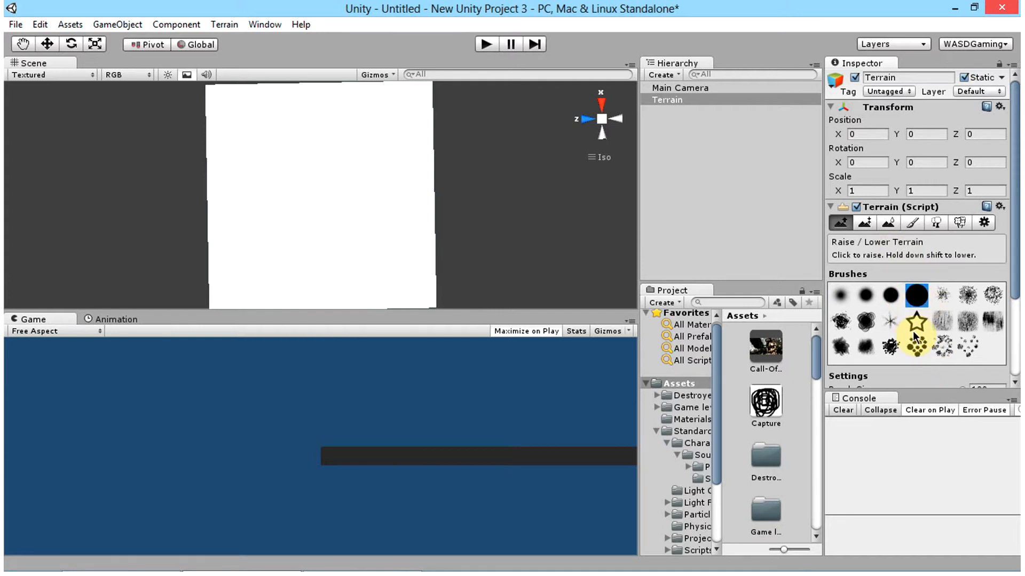
scroll(958, 329, down, 3)
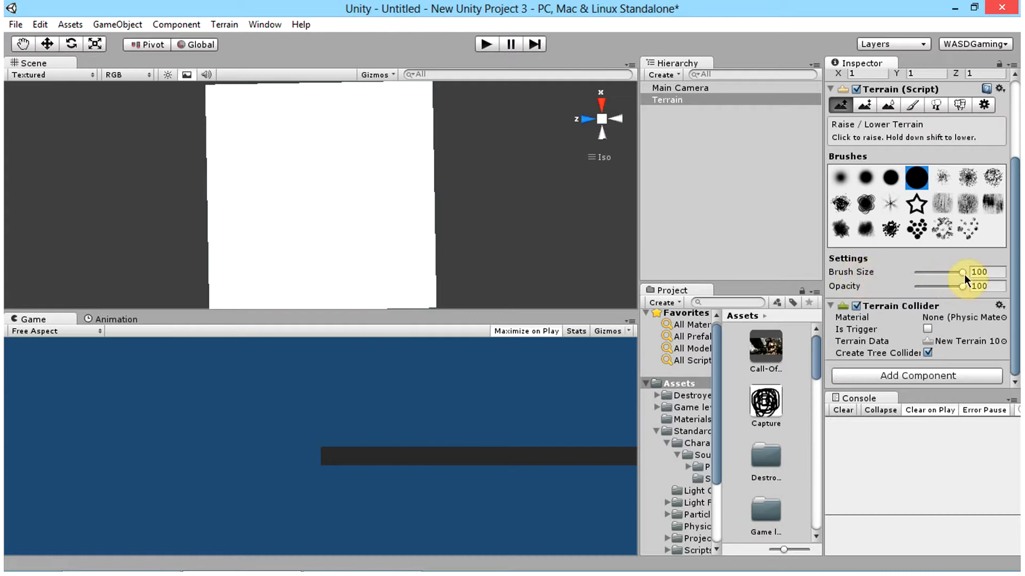
click(849, 285)
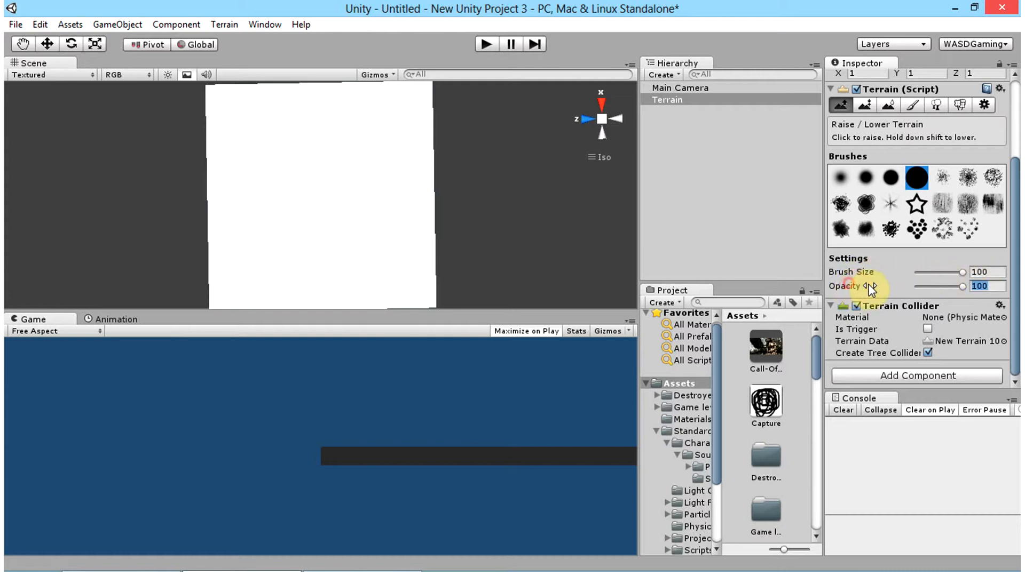
click(977, 286)
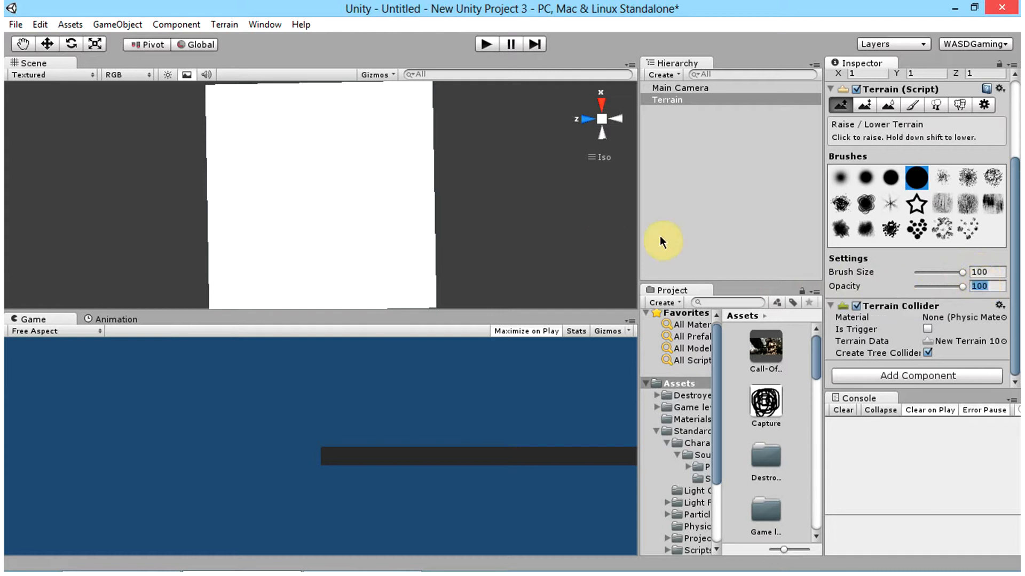
click(974, 273)
click(971, 288)
Step: Raise a ridge from one corner along the terrain's edge, turn it inward, and undo the last stroke
mouse_move(216, 102)
mouse_down()
mouse_move(314, 104)
mouse_move(226, 104)
mouse_up()
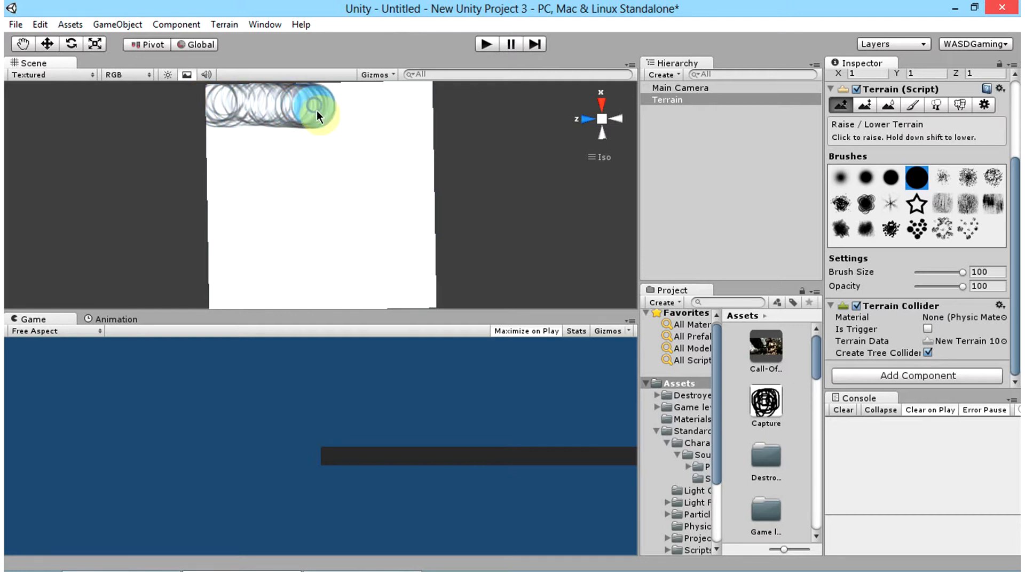
mouse_move(317, 127)
mouse_down()
mouse_move(320, 96)
mouse_move(304, 184)
mouse_up()
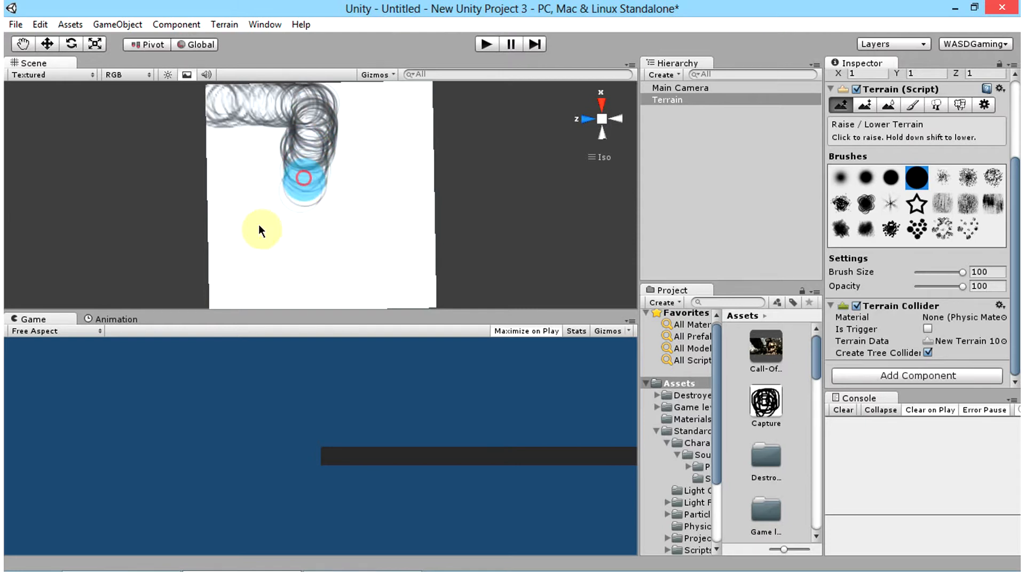
mouse_move(367, 159)
mouse_down()
mouse_move(329, 246)
mouse_move(260, 210)
mouse_up()
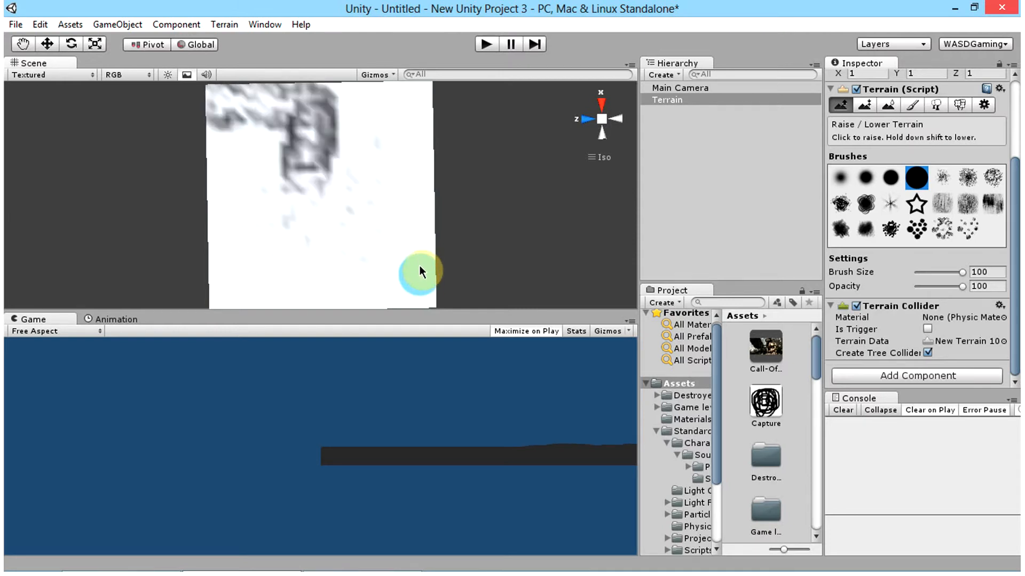
key(ctrl+z)
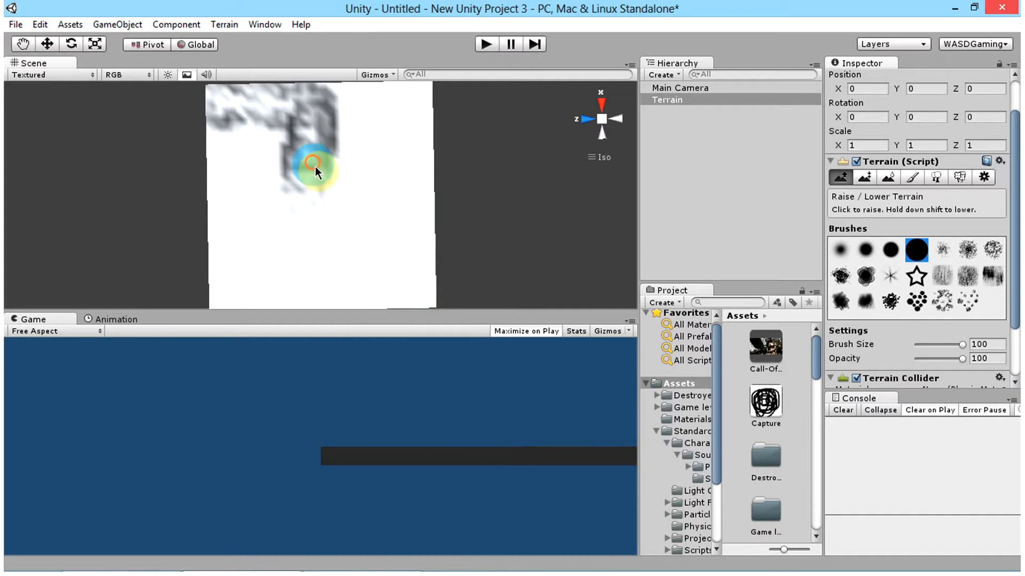
Step: Extend the ridge across the middle to the opposite edge, raise the rest of the starting edge, and widen the central ridge
mouse_move(315, 165)
mouse_down()
mouse_move(317, 211)
mouse_move(325, 201)
mouse_move(326, 191)
mouse_move(303, 226)
mouse_move(310, 180)
mouse_move(297, 228)
mouse_move(314, 213)
mouse_move(325, 248)
mouse_move(331, 222)
mouse_move(327, 263)
mouse_up()
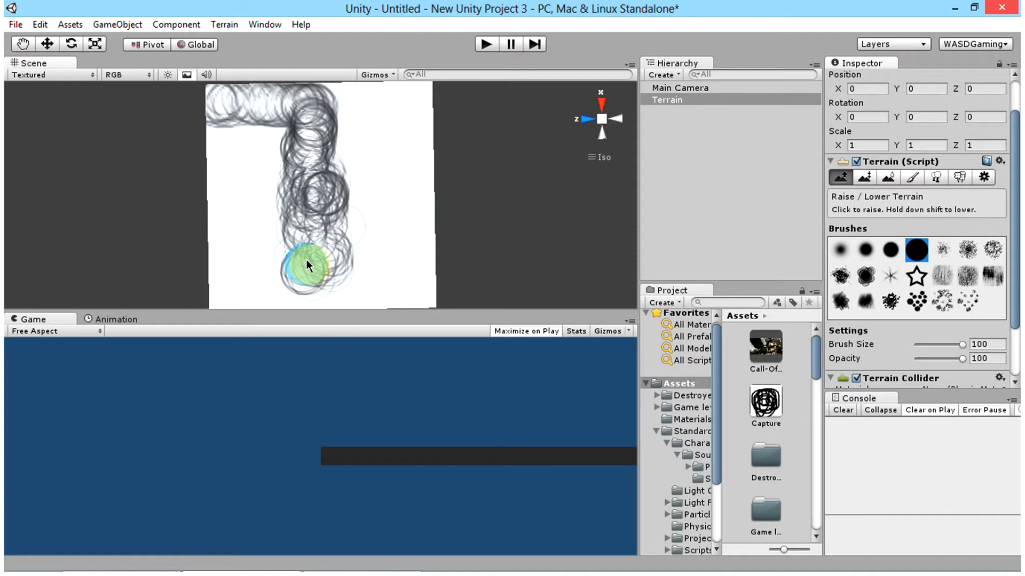
drag(306, 250, 317, 287)
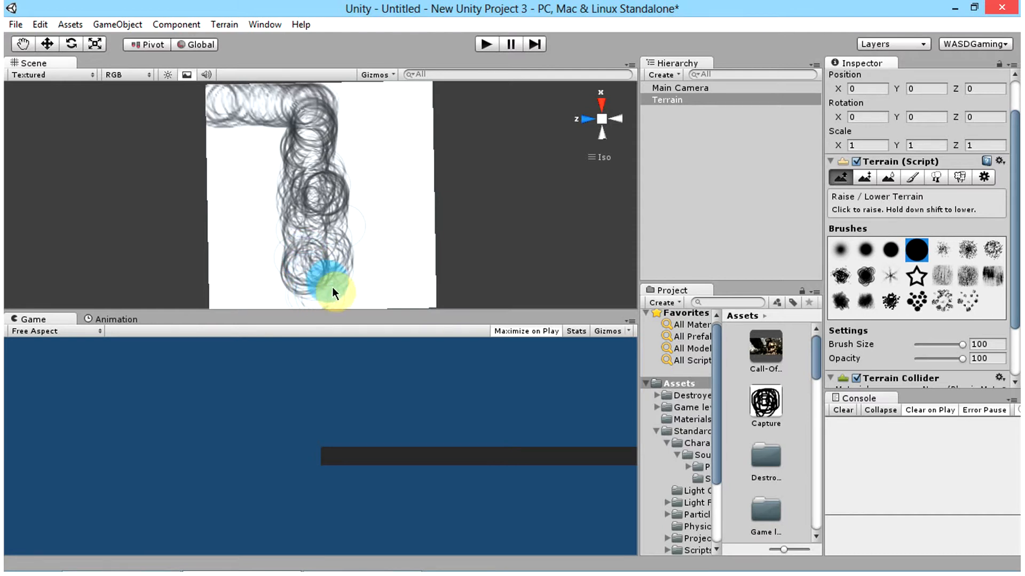
mouse_move(316, 264)
right_down()
mouse_move(359, 268)
mouse_move(367, 252)
right_up()
mouse_move(351, 259)
mouse_down()
mouse_move(360, 289)
mouse_move(380, 278)
mouse_move(374, 272)
mouse_up()
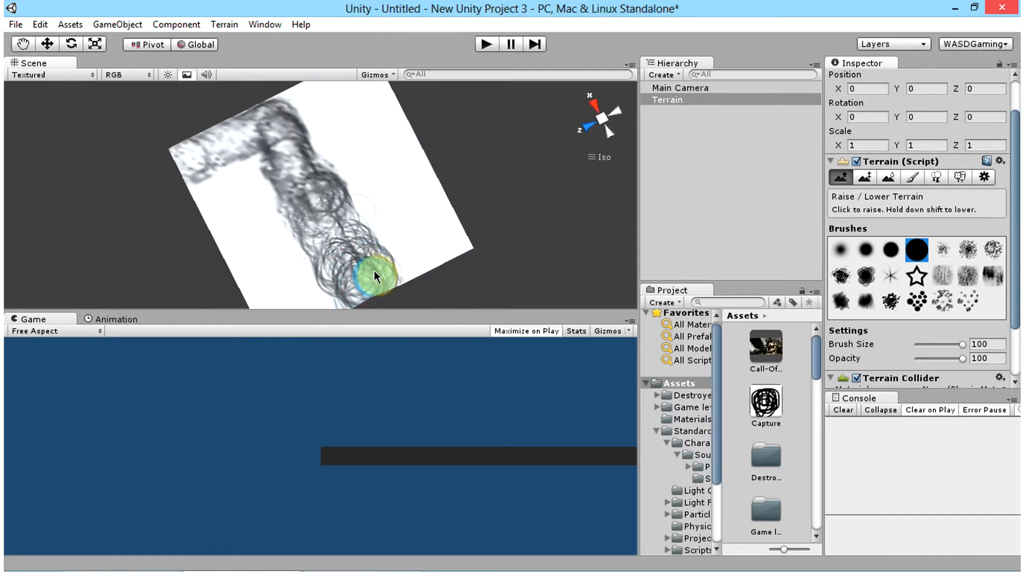
mouse_move(374, 276)
right_down()
mouse_move(332, 240)
mouse_move(315, 256)
right_up()
mouse_move(316, 256)
mouse_down()
mouse_move(332, 252)
mouse_move(348, 153)
mouse_up()
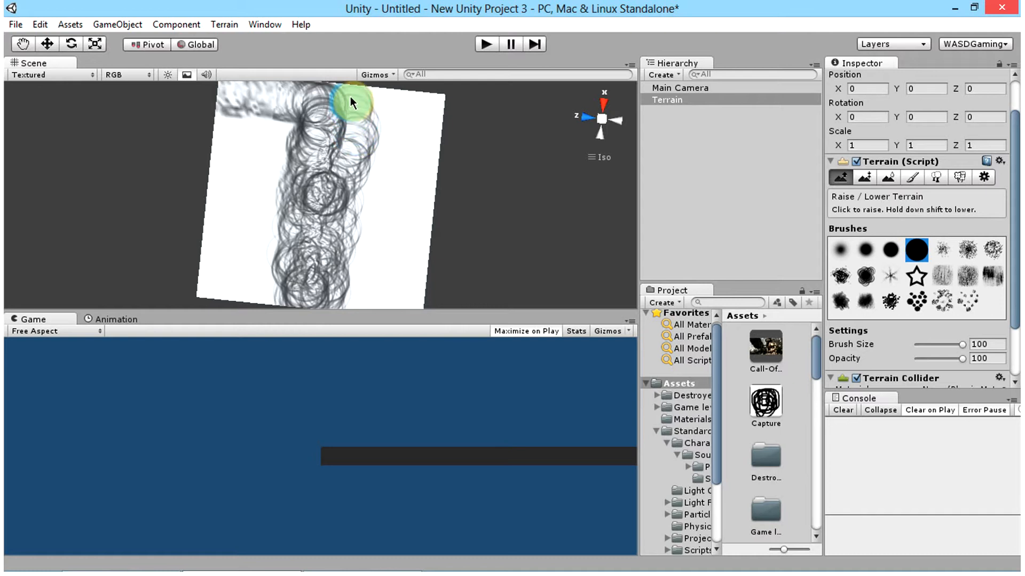
mouse_move(352, 101)
mouse_down()
mouse_move(345, 88)
mouse_move(361, 102)
mouse_move(347, 86)
mouse_move(421, 116)
mouse_move(440, 105)
mouse_move(372, 98)
mouse_move(483, 120)
mouse_move(345, 110)
mouse_move(411, 104)
mouse_move(396, 111)
mouse_move(382, 107)
mouse_move(411, 99)
mouse_move(344, 145)
mouse_up()
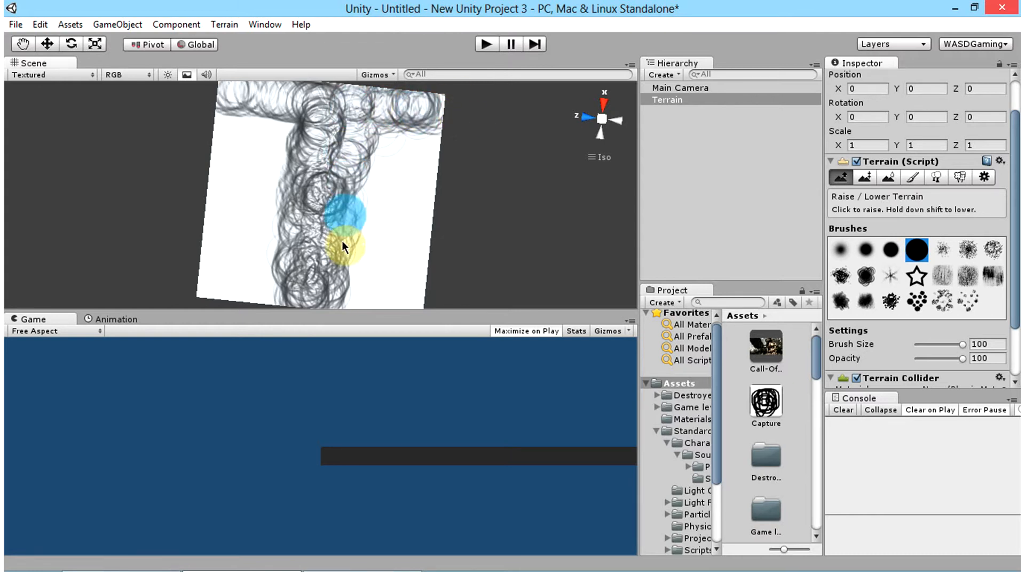
mouse_move(342, 241)
mouse_down()
mouse_move(350, 216)
mouse_move(331, 142)
mouse_move(312, 245)
mouse_move(293, 233)
mouse_up()
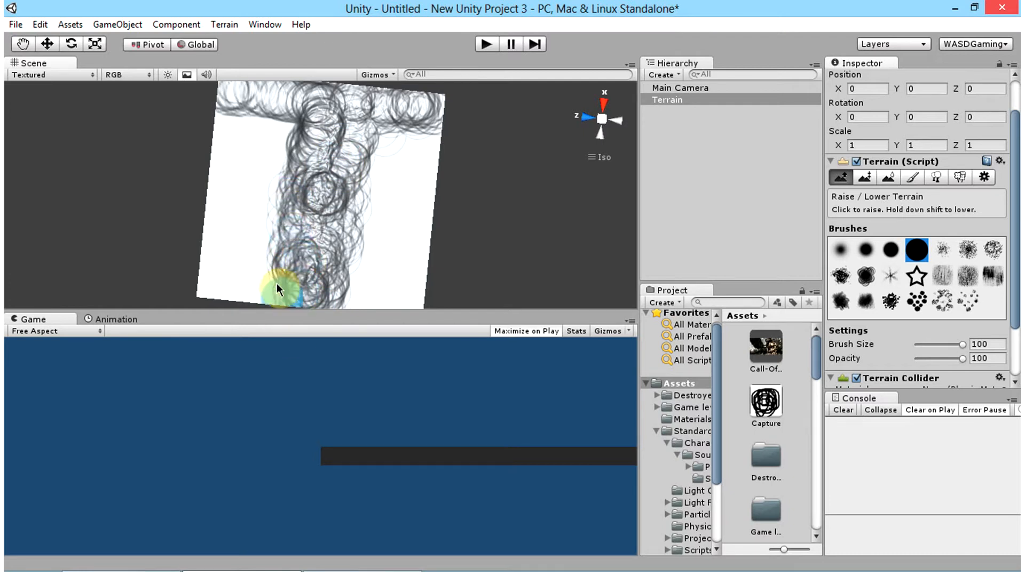
Step: Raise the flat ground on both sides of the central ridge until mountains cover the whole terrain
mouse_move(383, 206)
mouse_down()
mouse_move(327, 209)
mouse_move(377, 218)
mouse_move(362, 227)
mouse_move(391, 154)
mouse_move(387, 118)
mouse_move(366, 202)
mouse_move(425, 96)
mouse_move(404, 215)
mouse_move(416, 137)
mouse_move(401, 185)
mouse_move(381, 197)
mouse_move(383, 235)
mouse_move(369, 251)
mouse_move(360, 220)
mouse_move(354, 305)
mouse_move(373, 270)
mouse_move(390, 274)
mouse_move(395, 252)
mouse_move(414, 279)
mouse_move(426, 156)
mouse_move(409, 175)
mouse_move(399, 132)
mouse_move(377, 169)
mouse_move(372, 249)
mouse_move(345, 293)
mouse_move(421, 302)
mouse_move(404, 289)
mouse_move(363, 293)
mouse_move(427, 290)
mouse_move(400, 298)
mouse_move(401, 308)
mouse_move(415, 272)
mouse_up()
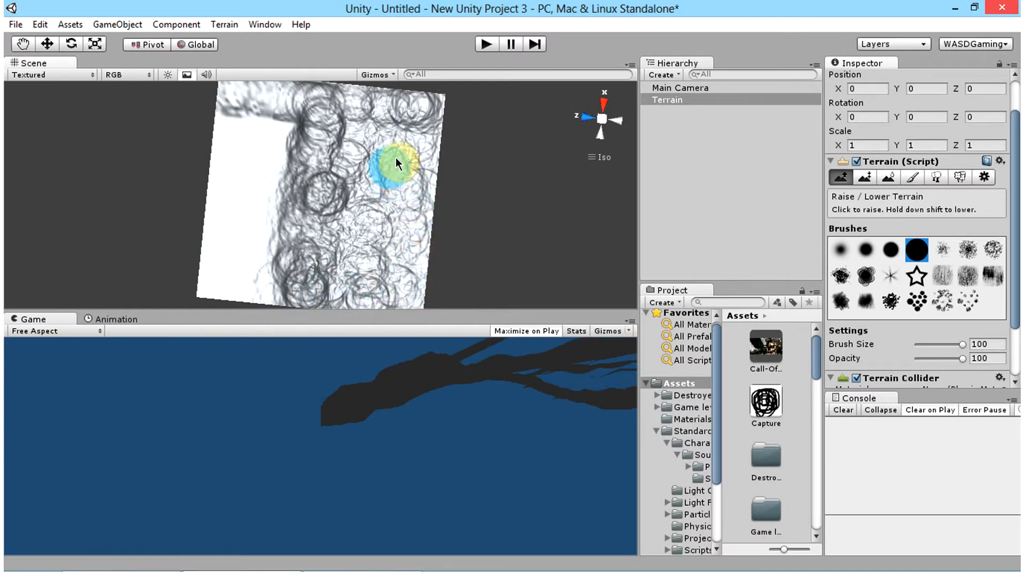
mouse_move(373, 286)
mouse_down()
mouse_move(394, 271)
mouse_move(401, 243)
mouse_move(389, 279)
mouse_move(405, 251)
mouse_move(418, 263)
mouse_move(440, 254)
mouse_move(432, 137)
mouse_move(320, 217)
mouse_move(274, 235)
mouse_move(473, 80)
mouse_move(331, 263)
mouse_move(320, 171)
mouse_move(267, 277)
mouse_move(274, 251)
mouse_move(257, 250)
mouse_move(254, 230)
mouse_move(277, 261)
mouse_move(332, 261)
mouse_move(364, 278)
mouse_move(313, 265)
mouse_move(337, 250)
mouse_move(311, 257)
mouse_move(263, 247)
mouse_move(294, 255)
mouse_move(350, 245)
mouse_move(316, 254)
mouse_move(300, 238)
mouse_move(291, 255)
mouse_move(262, 252)
mouse_move(374, 242)
mouse_move(367, 270)
mouse_move(392, 268)
mouse_move(362, 272)
mouse_move(420, 239)
mouse_move(413, 258)
mouse_move(422, 258)
mouse_move(422, 222)
mouse_move(427, 244)
mouse_move(448, 237)
mouse_move(319, 261)
mouse_move(308, 225)
mouse_move(284, 258)
mouse_move(287, 305)
mouse_move(305, 243)
mouse_move(279, 260)
mouse_move(264, 245)
mouse_move(245, 260)
mouse_move(307, 246)
mouse_move(371, 255)
mouse_move(282, 316)
mouse_up()
right_drag(281, 316, 284, 219)
mouse_move(289, 269)
mouse_down()
mouse_move(319, 255)
mouse_move(334, 271)
mouse_move(357, 251)
mouse_move(349, 229)
mouse_move(289, 278)
mouse_move(251, 271)
mouse_move(261, 242)
mouse_move(267, 268)
mouse_move(298, 249)
mouse_move(280, 274)
mouse_move(423, 296)
mouse_move(417, 263)
mouse_move(305, 259)
mouse_move(251, 229)
mouse_move(372, 211)
mouse_move(161, 199)
mouse_move(314, 323)
mouse_move(222, 201)
mouse_move(241, 216)
mouse_move(249, 201)
mouse_move(256, 241)
mouse_move(267, 205)
mouse_move(266, 217)
mouse_up()
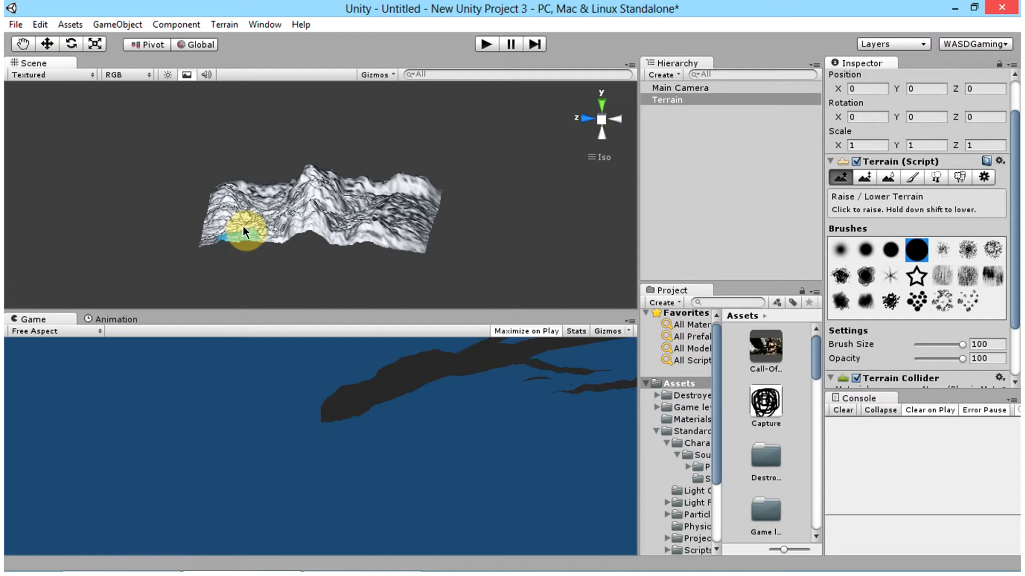
mouse_move(207, 242)
mouse_down()
mouse_move(251, 233)
mouse_move(269, 239)
mouse_move(288, 203)
mouse_move(283, 233)
mouse_move(366, 222)
mouse_move(340, 192)
mouse_move(312, 99)
mouse_move(497, 140)
mouse_move(389, 202)
mouse_move(223, 210)
mouse_move(470, 216)
mouse_move(167, 247)
mouse_move(206, 263)
mouse_move(373, 245)
mouse_move(287, 181)
mouse_move(293, 230)
mouse_move(619, 196)
mouse_move(355, 176)
mouse_move(279, 187)
mouse_move(300, 197)
mouse_move(283, 241)
mouse_move(268, 236)
mouse_up()
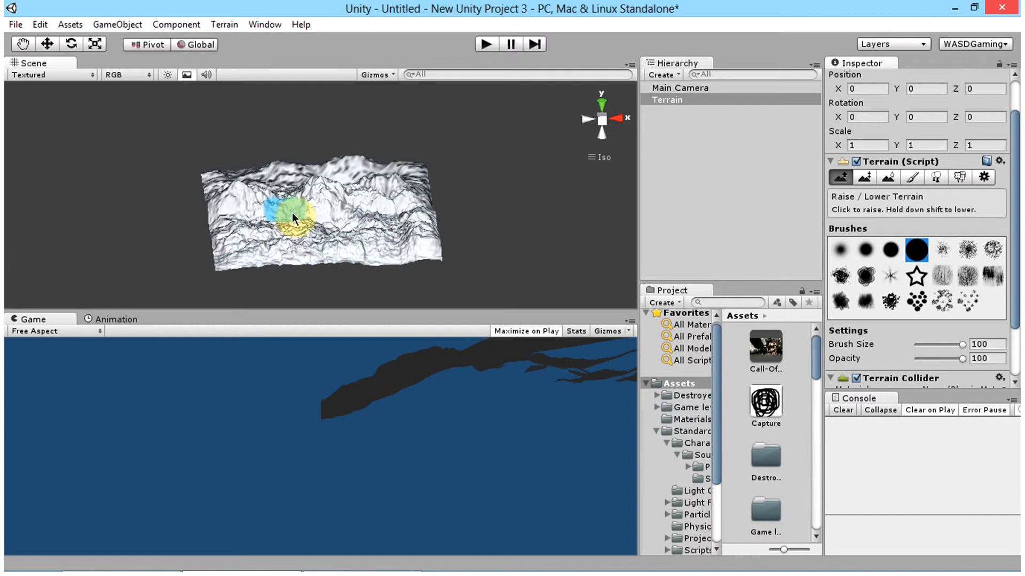
mouse_move(290, 220)
mouse_down()
mouse_move(232, 219)
mouse_move(228, 230)
mouse_move(226, 217)
mouse_move(235, 243)
mouse_move(267, 249)
mouse_move(419, 217)
mouse_move(313, 304)
mouse_move(343, 171)
mouse_move(337, 236)
mouse_move(358, 217)
mouse_move(349, 235)
mouse_move(395, 231)
mouse_move(413, 161)
mouse_move(408, 181)
mouse_up()
mouse_move(405, 218)
mouse_down()
mouse_move(416, 232)
mouse_move(376, 229)
mouse_move(386, 241)
mouse_move(312, 241)
mouse_move(323, 238)
mouse_move(326, 270)
mouse_up()
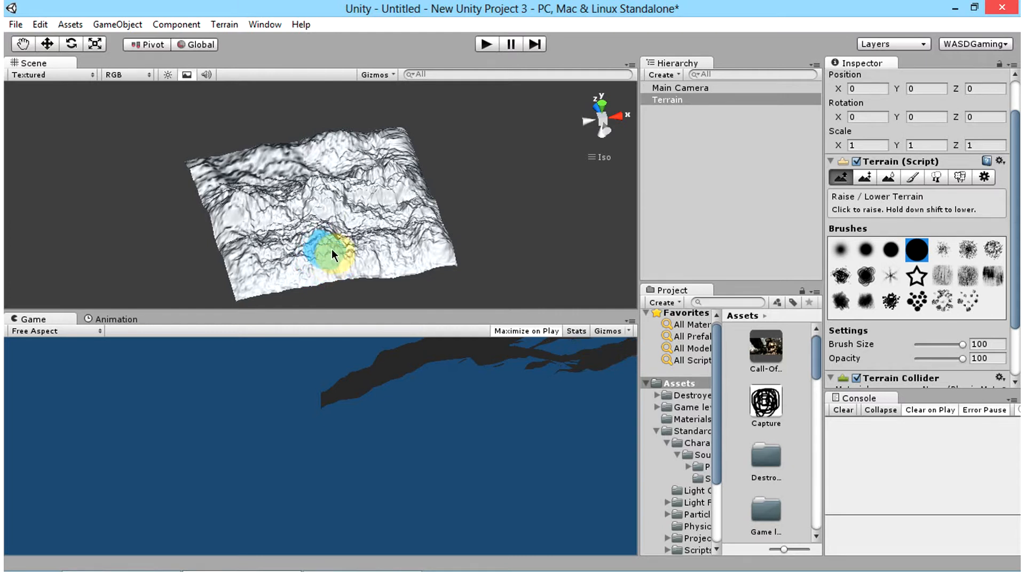
Step: Lower a curved, flat-bottomed valley from the terrain's centre toward one side, using the second soft round brush at Opacity 100
mouse_move(398, 174)
alt+mouse_down()
mouse_move(286, 200)
mouse_move(296, 253)
mouse_move(358, 197)
mouse_move(355, 207)
mouse_move(320, 171)
mouse_move(401, 191)
mouse_move(413, 212)
mouse_move(412, 255)
mouse_move(491, 408)
alt+mouse_up()
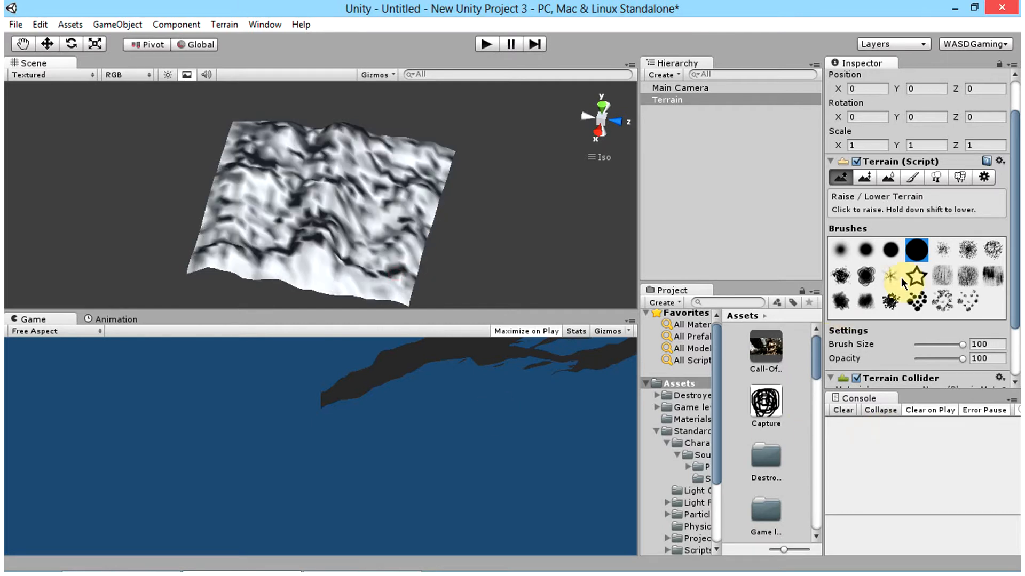
click(868, 248)
click(979, 359)
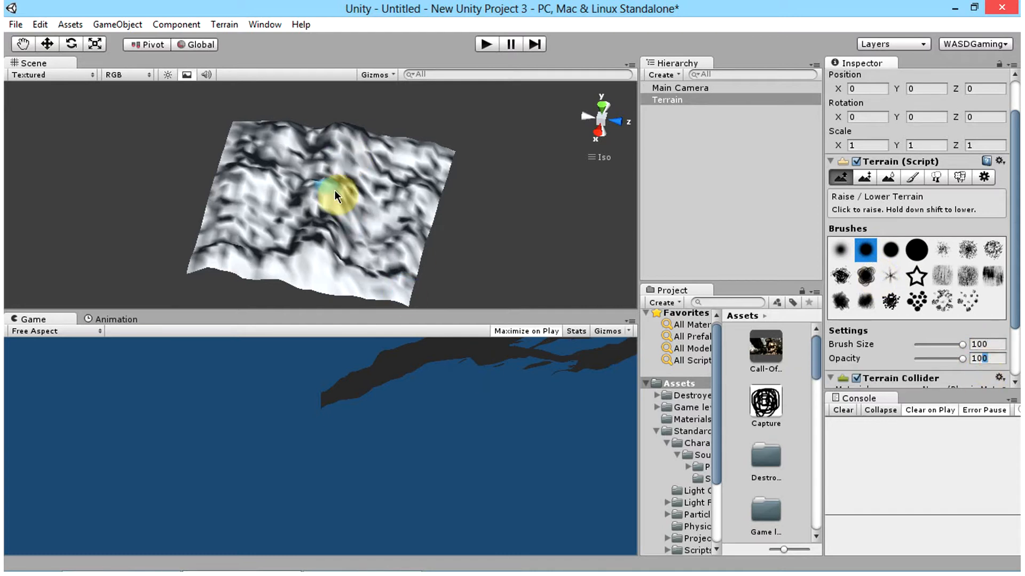
mouse_move(308, 164)
mouse_down()
mouse_move(354, 174)
mouse_move(328, 169)
mouse_move(338, 174)
mouse_move(326, 253)
mouse_move(338, 153)
mouse_up()
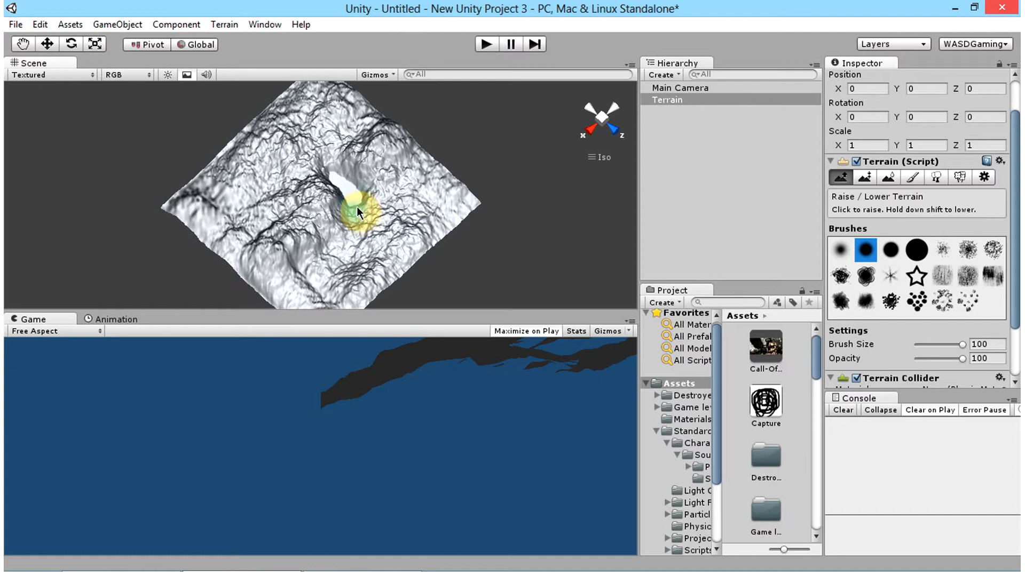
mouse_move(357, 207)
mouse_down()
mouse_move(350, 227)
mouse_move(326, 240)
mouse_move(338, 239)
mouse_up()
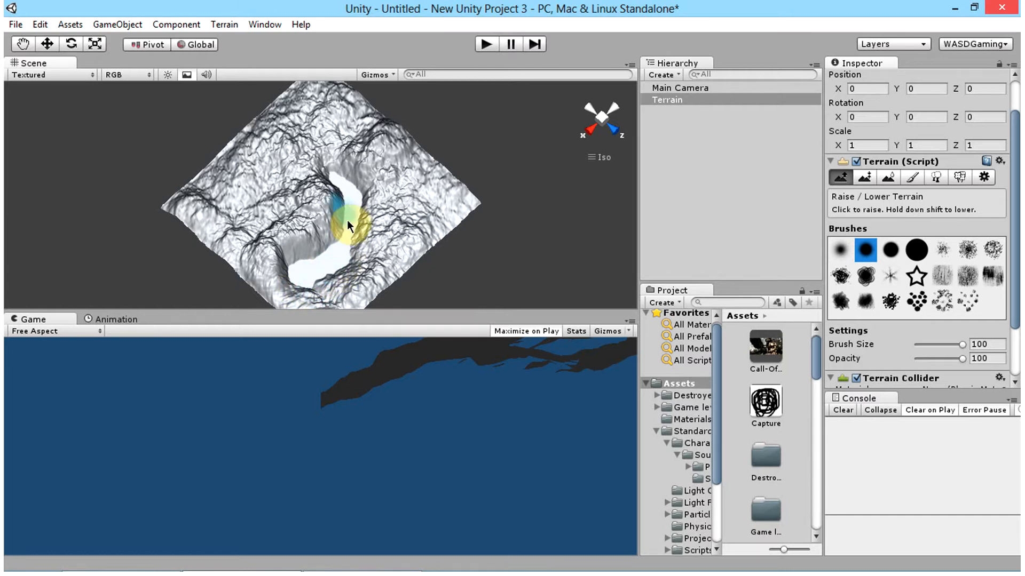
Step: Raise low, smooth mounds along the floor of the carved valley
right_drag(302, 217, 334, 228)
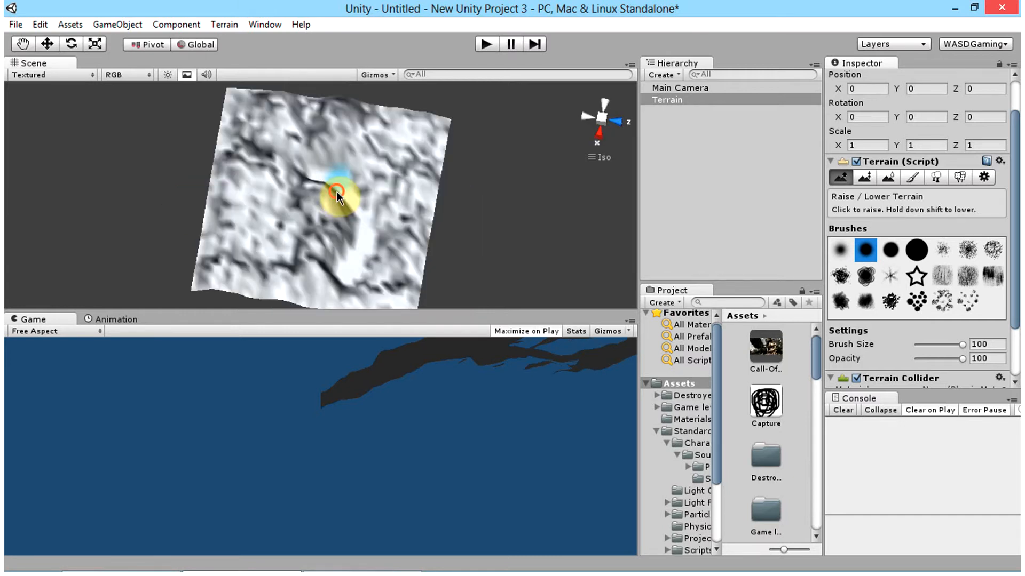
mouse_move(361, 245)
mouse_down()
mouse_move(348, 259)
mouse_move(362, 236)
mouse_move(323, 181)
mouse_move(363, 221)
mouse_move(362, 236)
mouse_move(364, 220)
mouse_move(369, 249)
mouse_move(347, 250)
mouse_move(369, 258)
mouse_move(348, 260)
mouse_move(359, 281)
mouse_move(346, 284)
mouse_move(398, 248)
mouse_move(327, 197)
mouse_move(344, 177)
mouse_move(331, 181)
mouse_up()
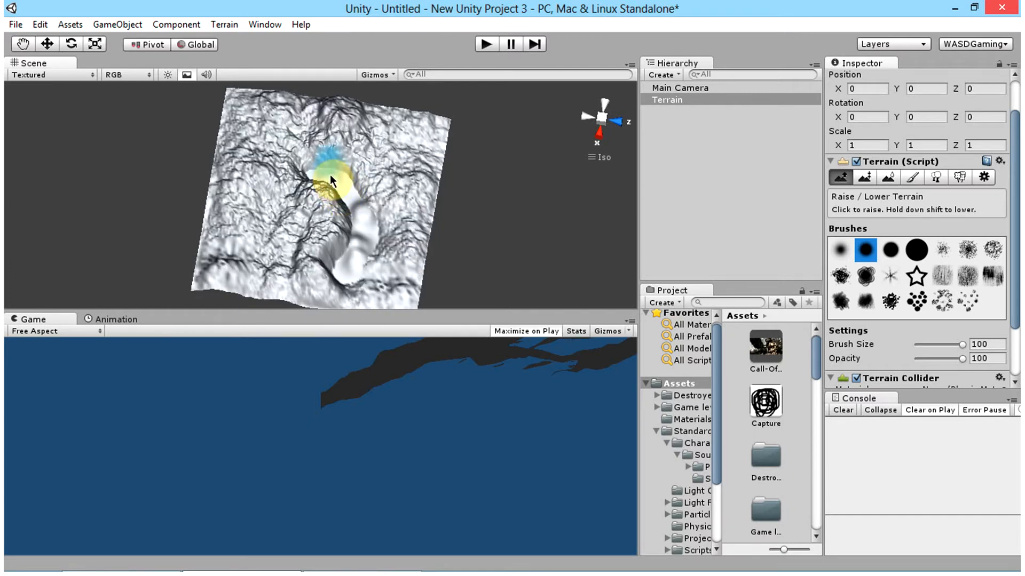
click(327, 187)
Step: Lower a second winding valley beside the first, extending it to the terrain's edge and hooking it back around a central hill
right_drag(197, 146, 361, 210)
mouse_move(269, 247)
mouse_down()
mouse_move(265, 265)
mouse_move(258, 234)
mouse_move(254, 252)
mouse_move(270, 213)
mouse_move(329, 224)
mouse_move(326, 255)
mouse_move(301, 221)
mouse_move(324, 229)
mouse_move(331, 263)
mouse_move(321, 240)
mouse_up()
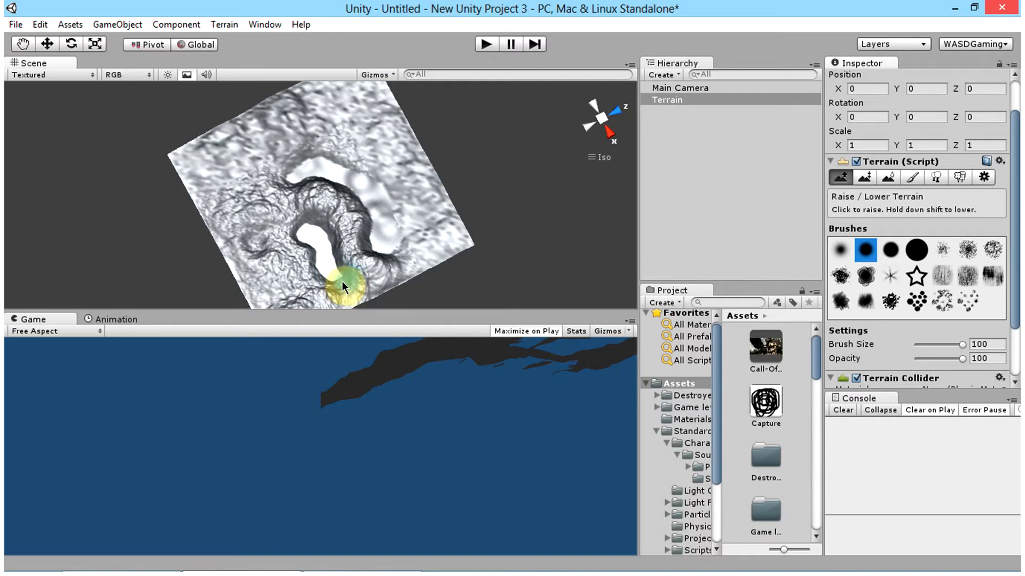
mouse_move(342, 281)
mouse_down()
mouse_move(349, 286)
mouse_move(329, 277)
mouse_move(348, 293)
mouse_move(433, 154)
mouse_move(380, 169)
mouse_up()
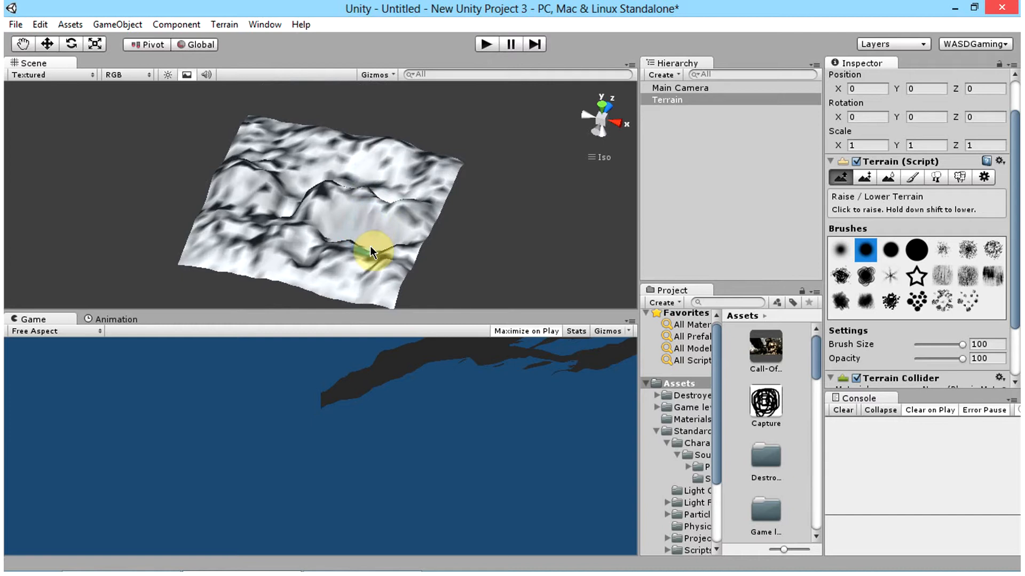
mouse_move(392, 241)
mouse_down()
mouse_move(372, 249)
mouse_move(366, 236)
mouse_move(326, 238)
mouse_move(335, 230)
mouse_move(310, 249)
mouse_up()
right_drag(342, 226, 311, 244)
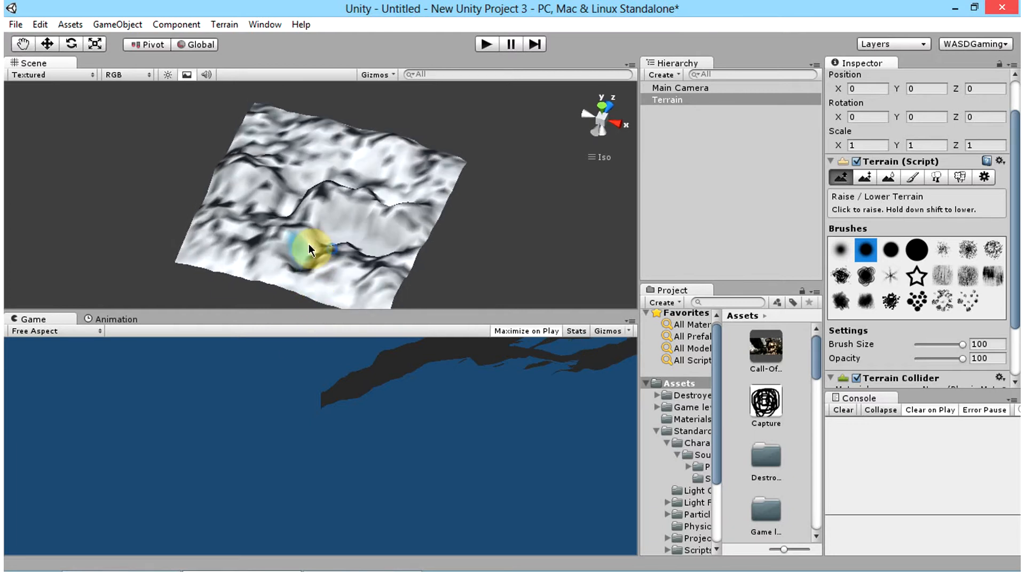
mouse_move(315, 246)
mouse_down()
mouse_move(352, 242)
mouse_move(302, 236)
mouse_move(312, 249)
mouse_move(300, 271)
mouse_up()
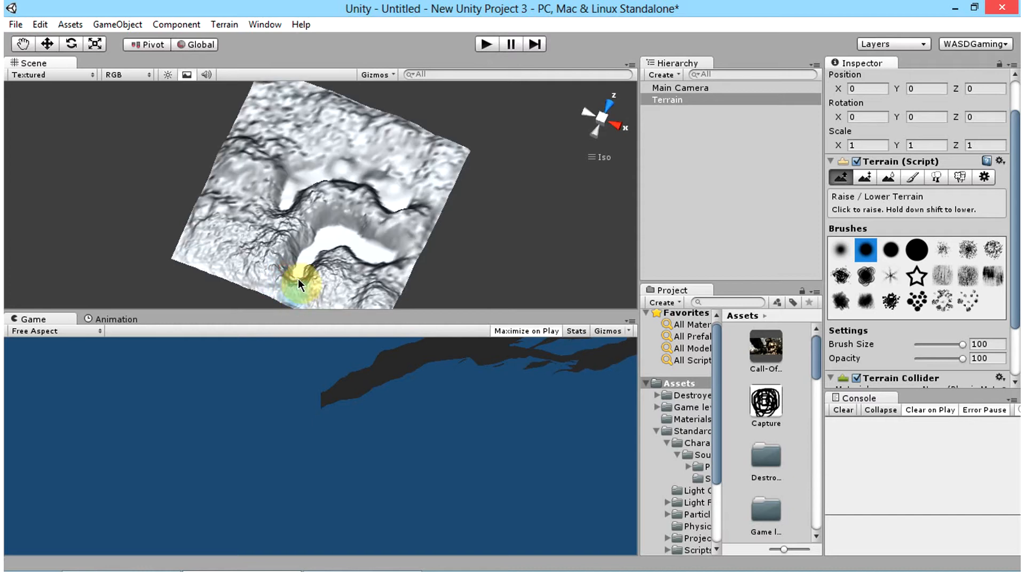
drag(298, 278, 311, 298)
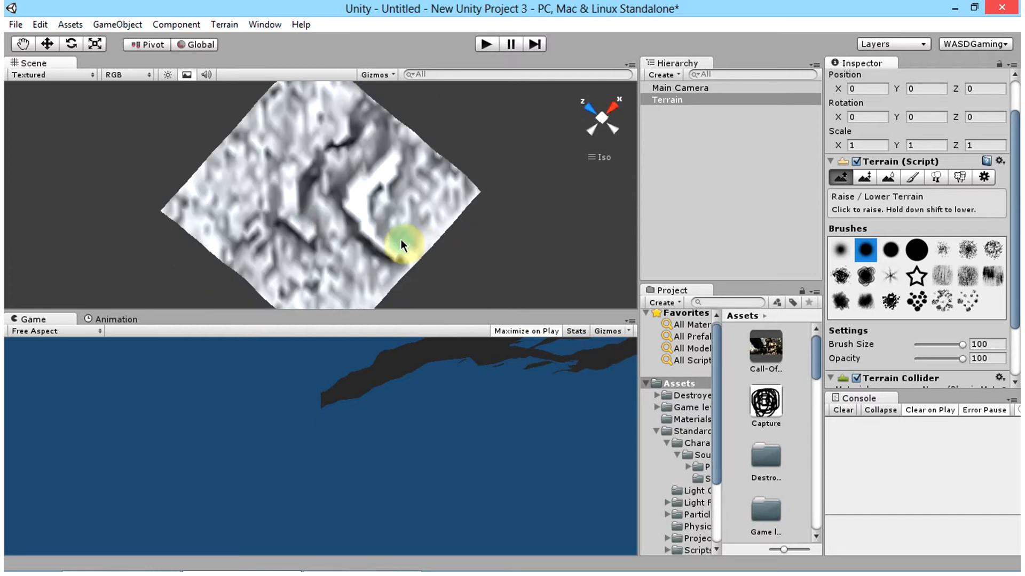
drag(401, 239, 419, 209)
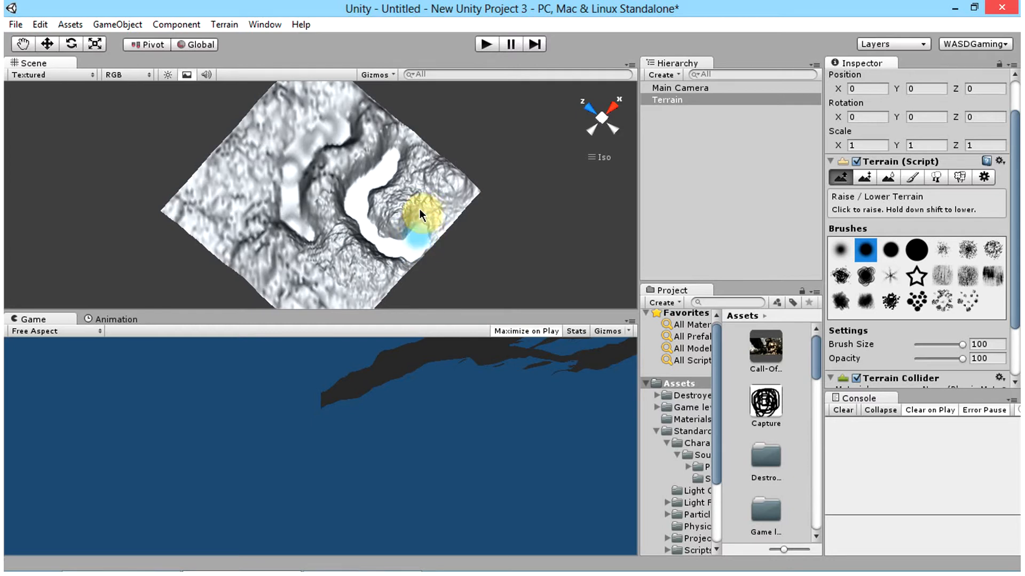
drag(418, 209, 415, 204)
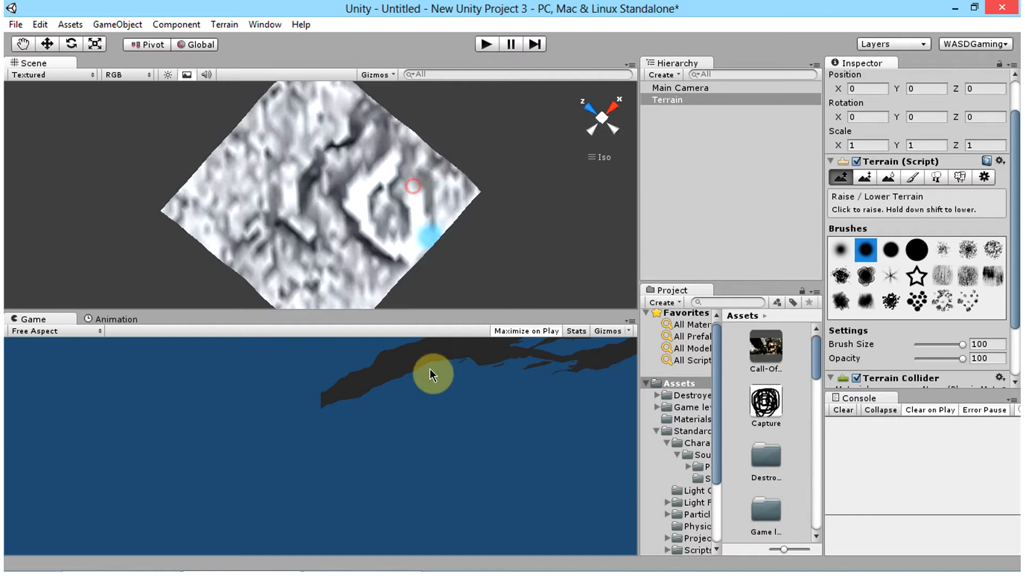
Step: Lower the terrain's corner beyond the first valley into a wide, flat-floored basin
alt+drag(411, 256, 361, 213)
drag(392, 245, 379, 260)
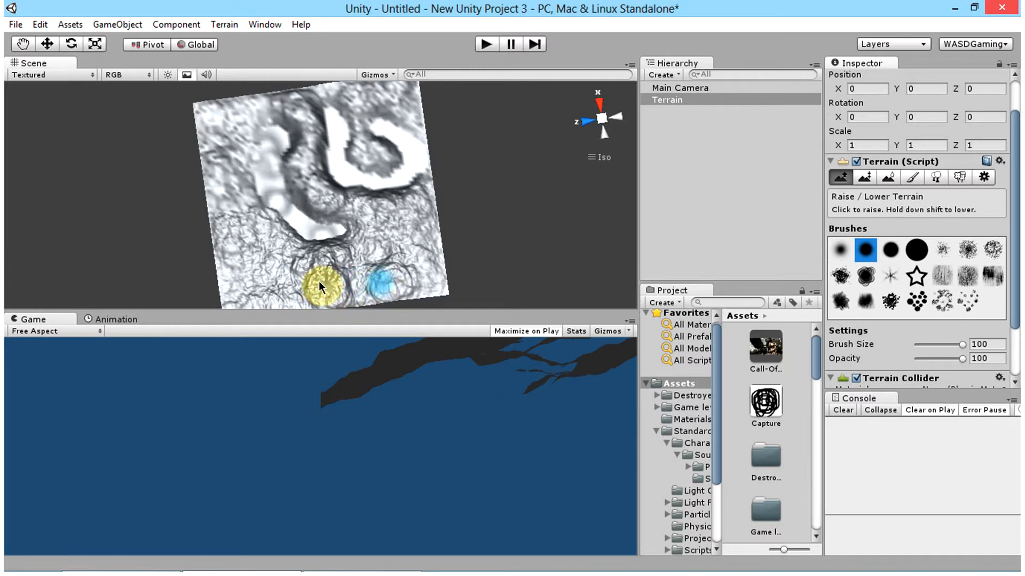
mouse_move(355, 261)
mouse_down()
mouse_move(421, 229)
mouse_move(332, 287)
mouse_up()
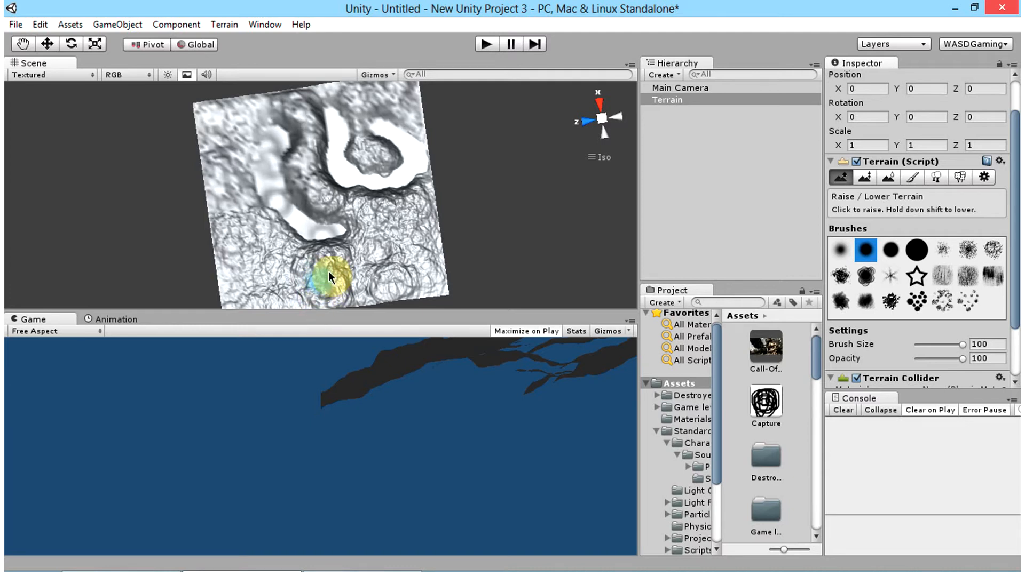
mouse_move(329, 272)
mouse_down()
mouse_move(337, 274)
mouse_move(209, 236)
mouse_move(239, 261)
mouse_up()
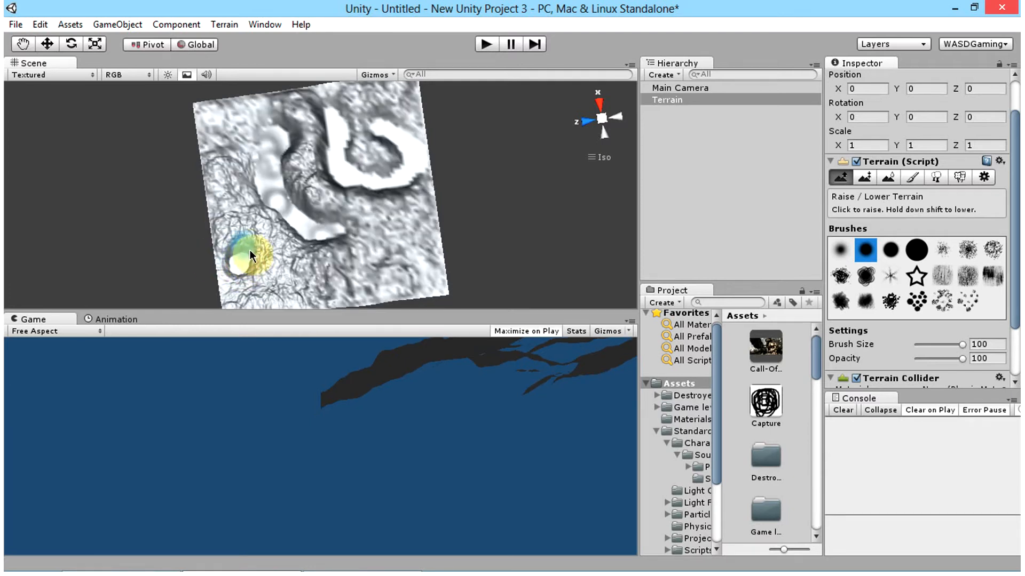
drag(228, 287, 233, 293)
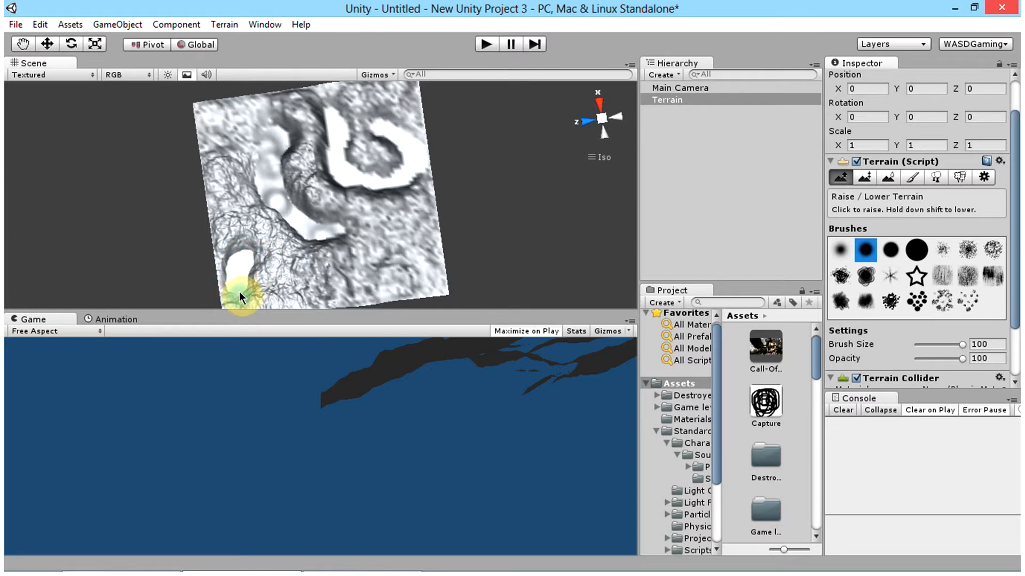
alt+drag(239, 283, 349, 266)
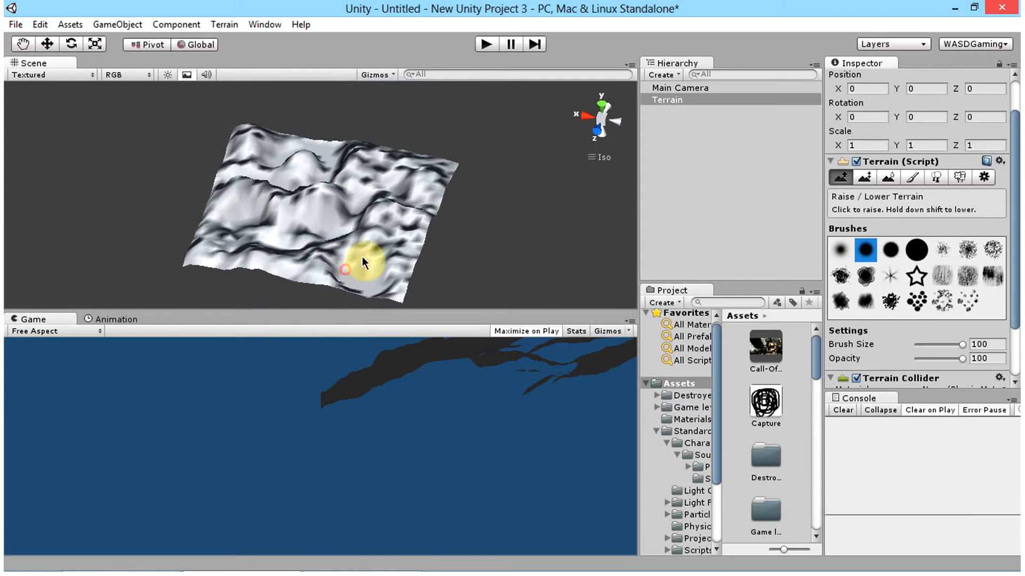
alt+click(355, 258)
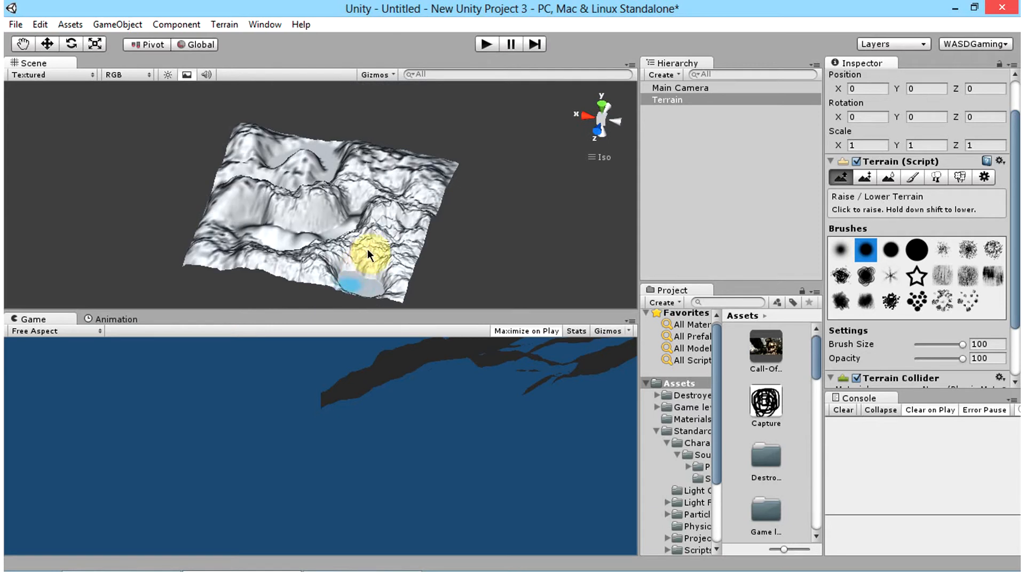
alt+drag(367, 249, 446, 441)
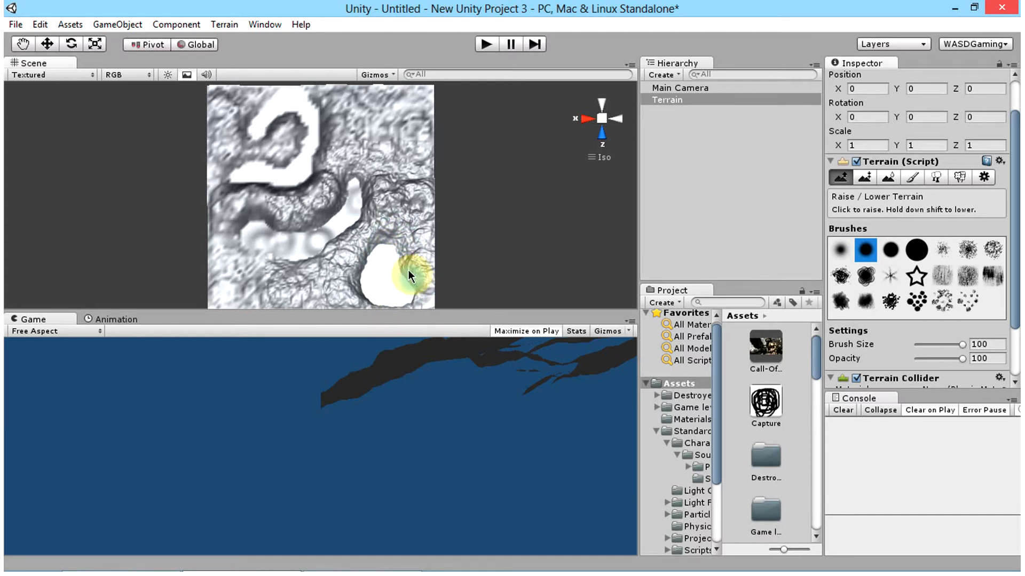
mouse_move(409, 270)
mouse_down()
mouse_move(421, 274)
mouse_move(416, 245)
mouse_move(408, 275)
mouse_move(423, 250)
mouse_move(411, 248)
mouse_up()
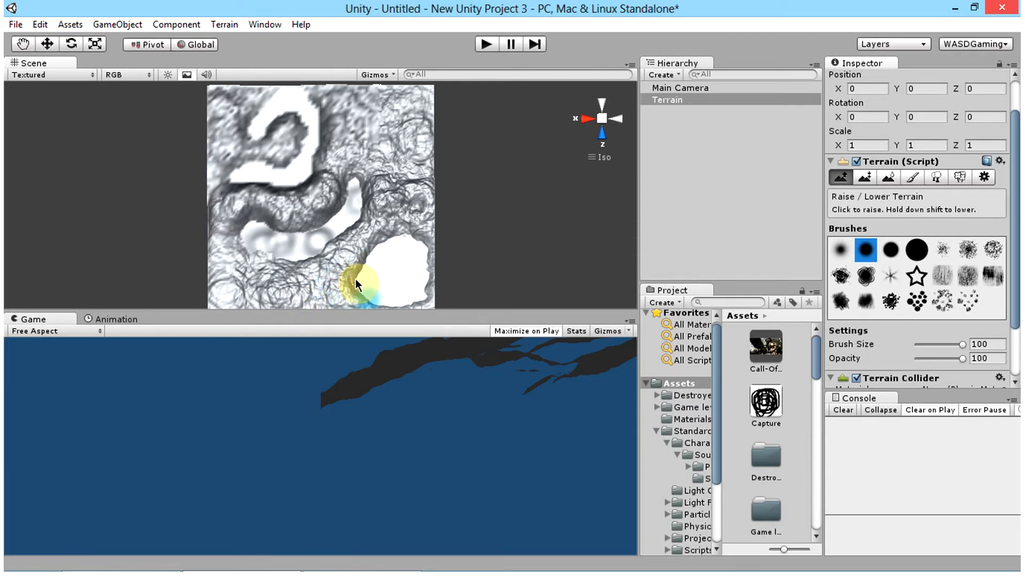
Step: Lower a narrow valley from the corner basin along the terrain's edge toward the neighbouring corner
right_drag(387, 201, 22, 237)
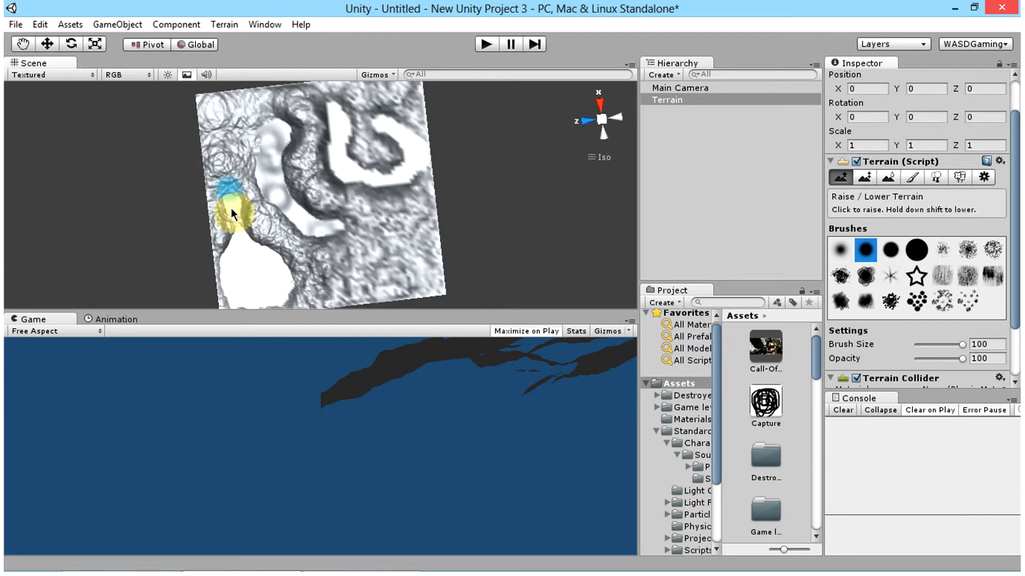
mouse_move(229, 227)
mouse_down()
mouse_move(236, 190)
mouse_move(221, 159)
mouse_up()
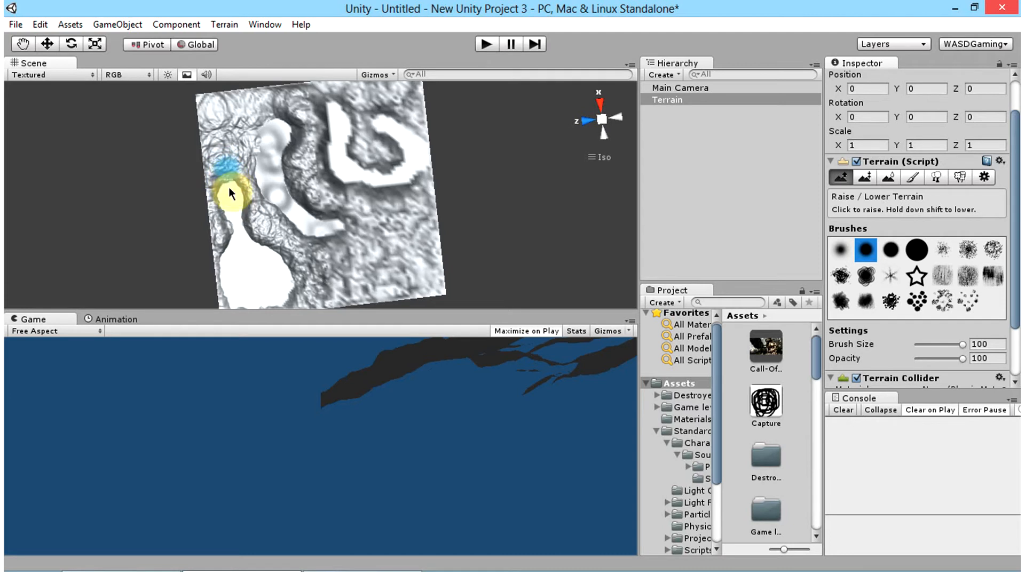
mouse_move(229, 193)
mouse_down()
mouse_move(213, 142)
mouse_move(217, 151)
mouse_up()
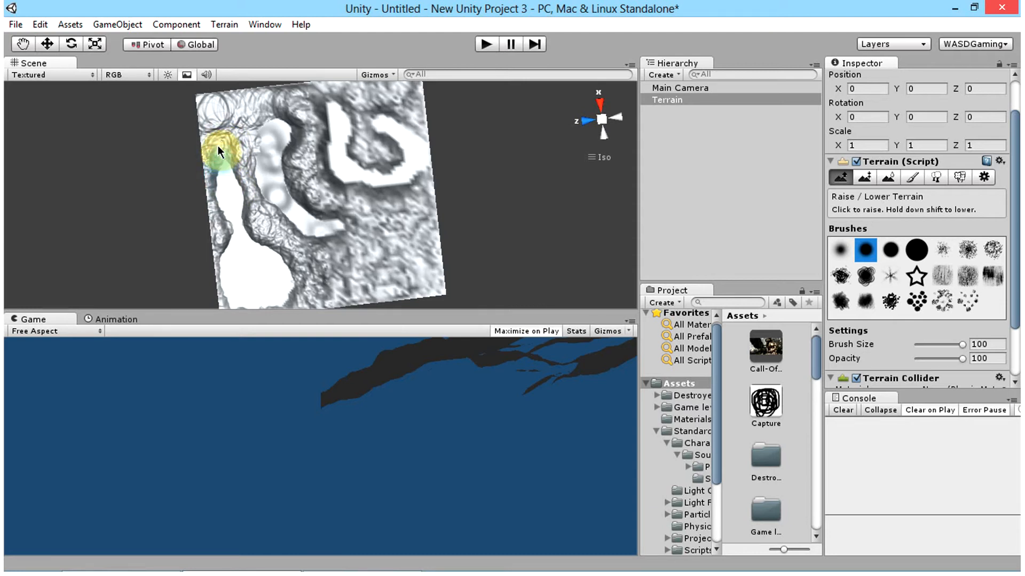
mouse_move(219, 145)
mouse_down()
mouse_move(225, 161)
mouse_move(207, 219)
mouse_up()
Step: Lower a small, isolated pit in the mountains on the side away from the hooked valley
click(417, 259)
mouse_move(417, 258)
mouse_down()
mouse_move(396, 208)
mouse_move(390, 251)
mouse_move(379, 249)
mouse_move(385, 273)
mouse_move(383, 242)
mouse_move(419, 300)
mouse_move(407, 195)
mouse_move(210, 132)
mouse_move(201, 231)
mouse_move(162, 234)
mouse_move(363, 222)
mouse_move(259, 240)
mouse_move(181, 186)
mouse_move(7, 193)
mouse_move(63, 183)
mouse_move(503, 373)
mouse_move(240, 217)
mouse_move(342, 131)
mouse_move(314, 224)
mouse_move(334, 227)
mouse_up()
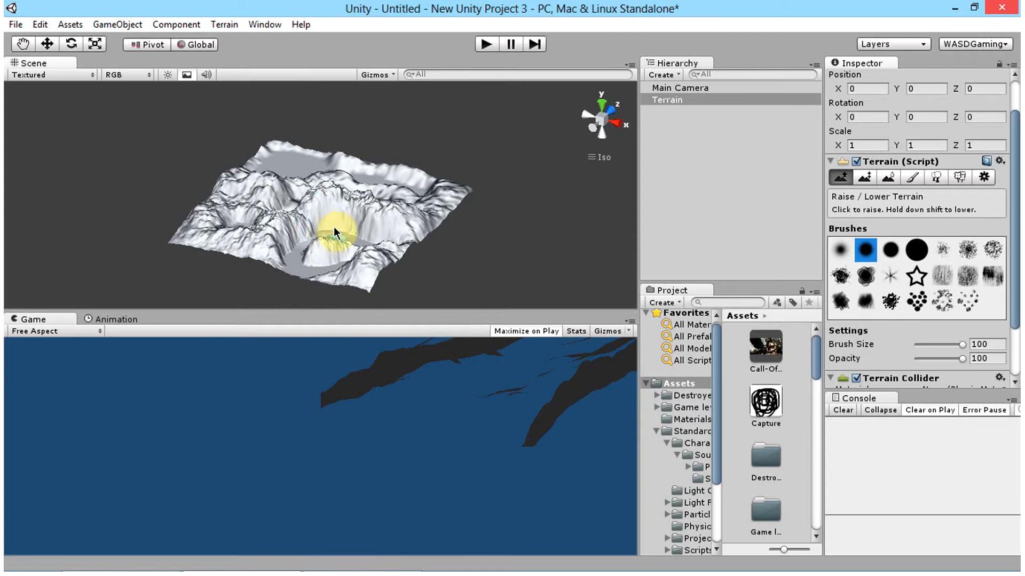
click(340, 222)
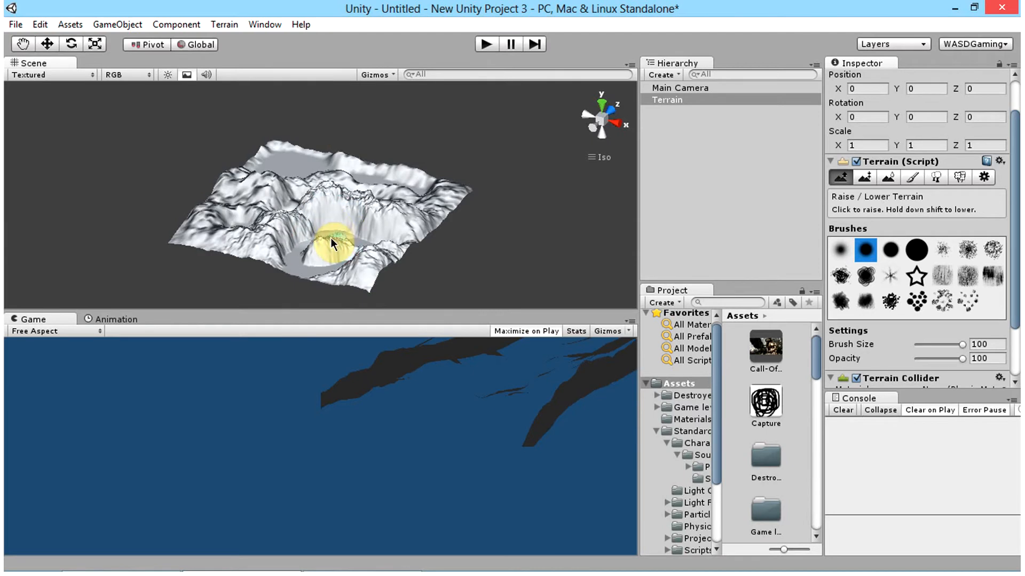
click(331, 238)
right_click(599, 141)
right_click(444, 153)
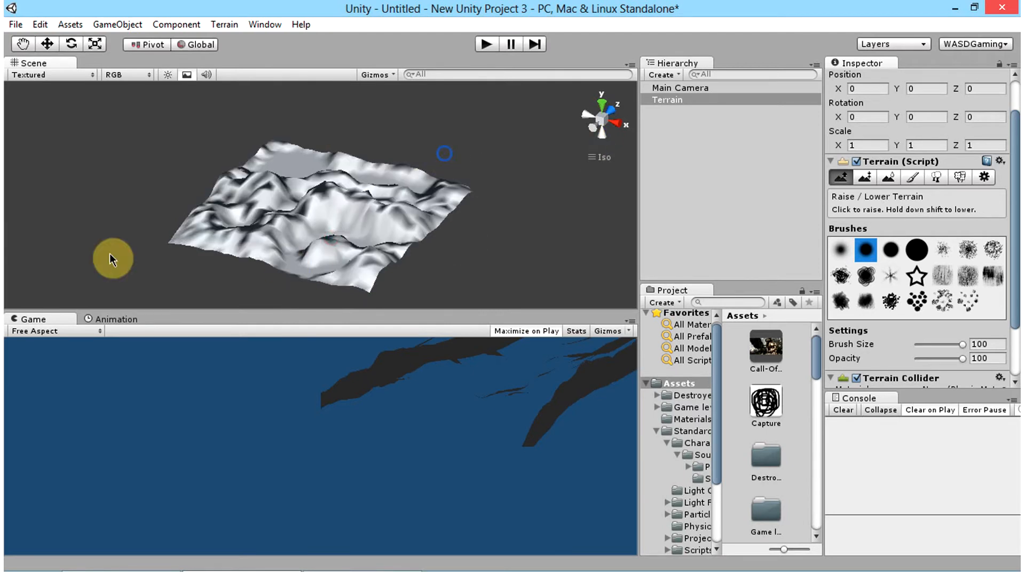
right_click(274, 229)
right_click(287, 244)
right_click(390, 228)
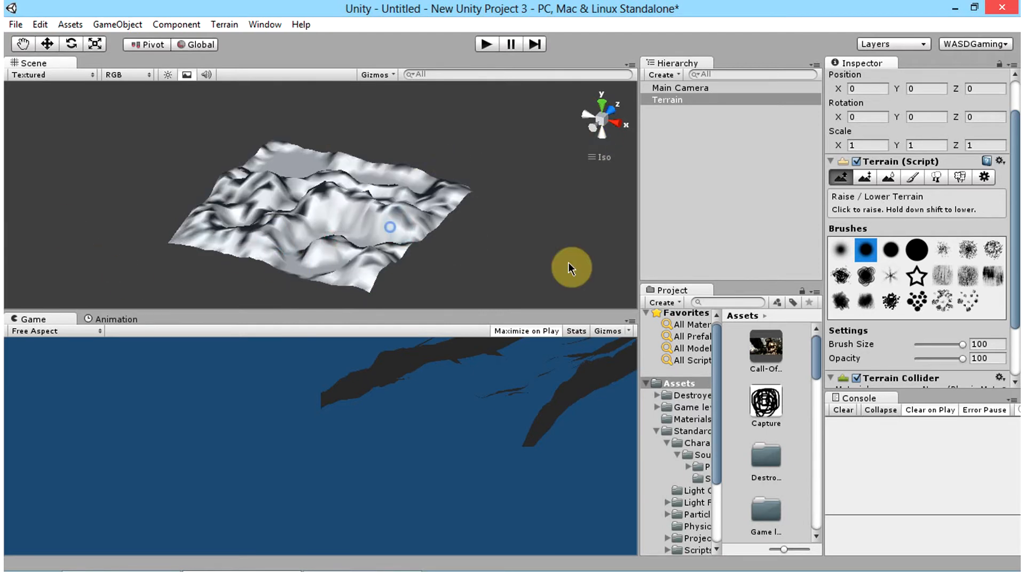
Step: Examine the terrain's Paint Height and Smooth Height tools and look over the sculpted terrain from several angles
click(858, 176)
click(905, 175)
click(867, 177)
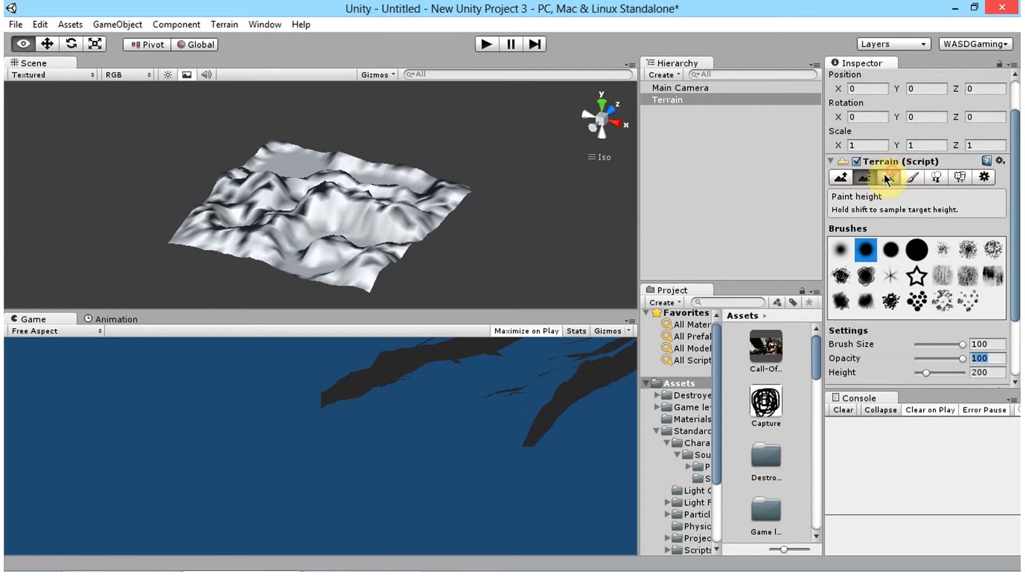
click(885, 175)
click(875, 175)
click(889, 175)
click(865, 178)
click(895, 174)
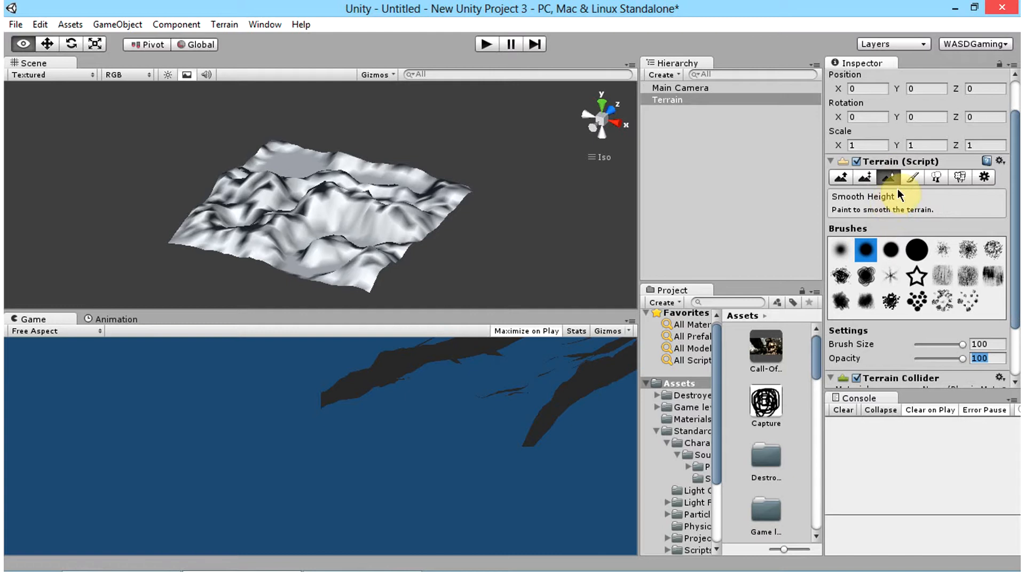
alt+drag(270, 226, 528, 342)
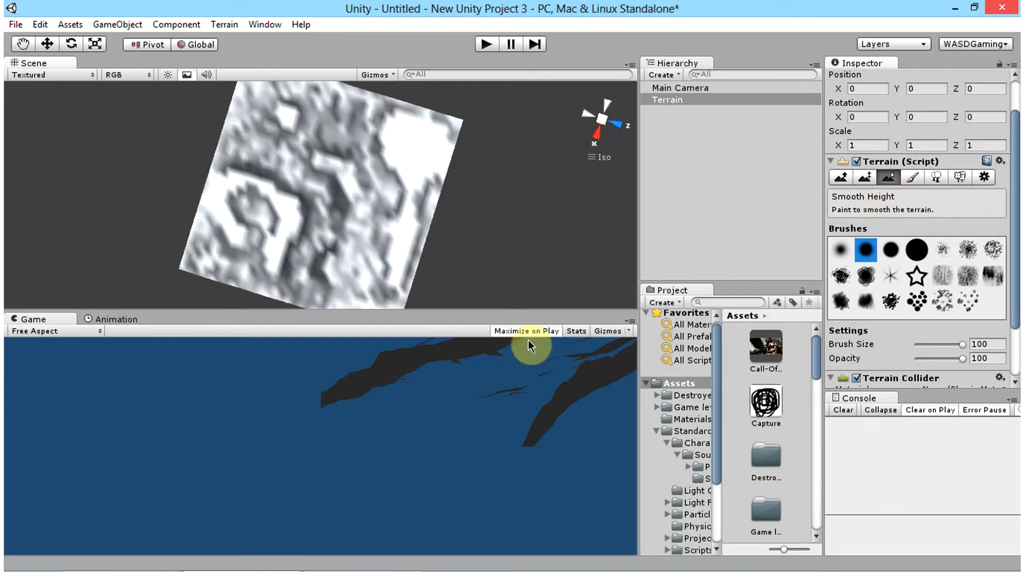
mouse_move(243, 224)
mouse_down()
mouse_move(350, 204)
mouse_move(464, 115)
mouse_move(323, 94)
mouse_move(293, 156)
mouse_move(471, 123)
mouse_move(471, 134)
mouse_move(366, 176)
mouse_move(338, 222)
mouse_move(519, 249)
mouse_move(298, 194)
mouse_move(362, 192)
mouse_up()
Step: Switch the terrain to Paint Texture and open the texture selection for a new terrain texture
click(903, 178)
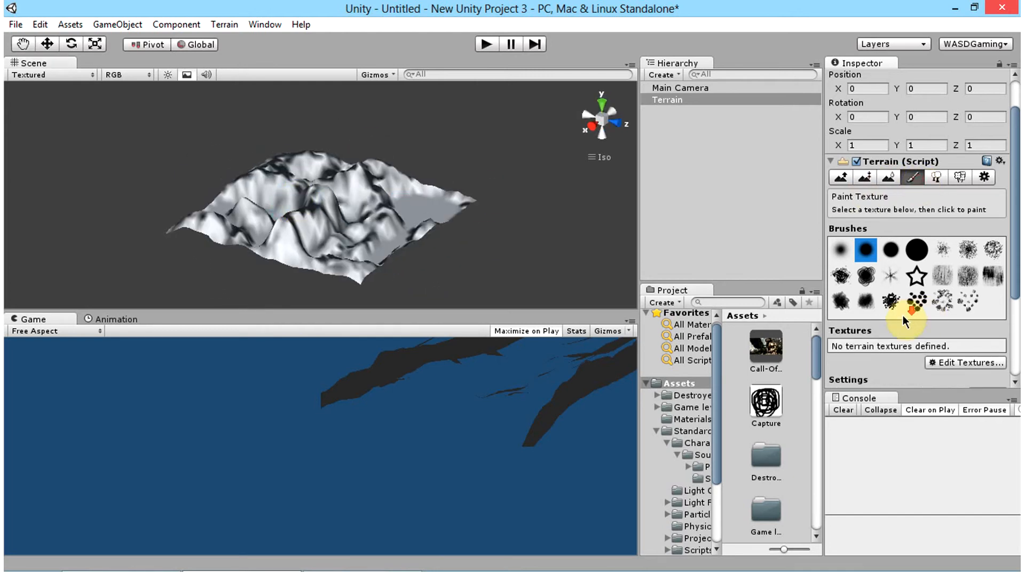
scroll(902, 315, down, 4)
click(957, 229)
click(955, 237)
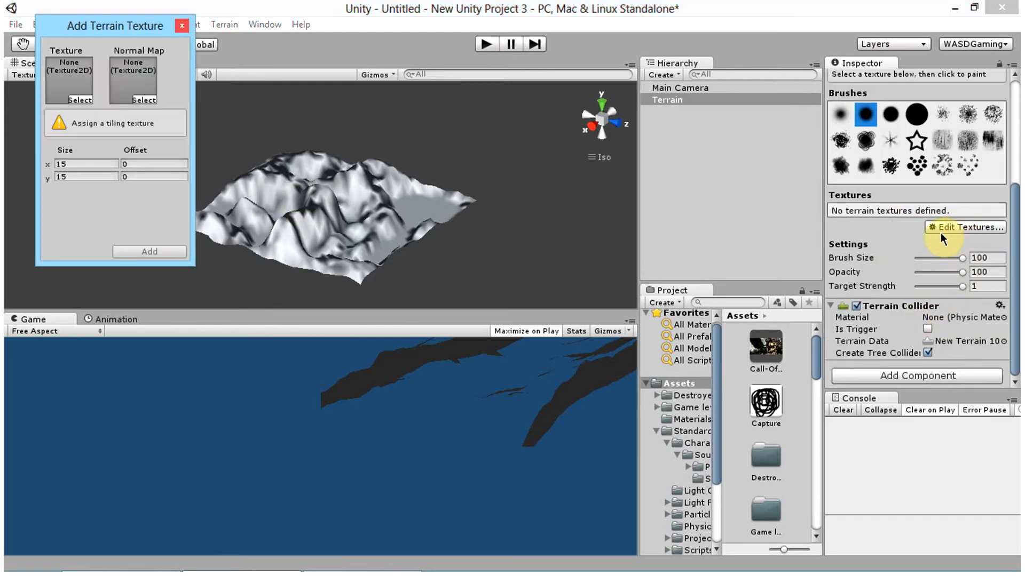
drag(94, 28, 63, 13)
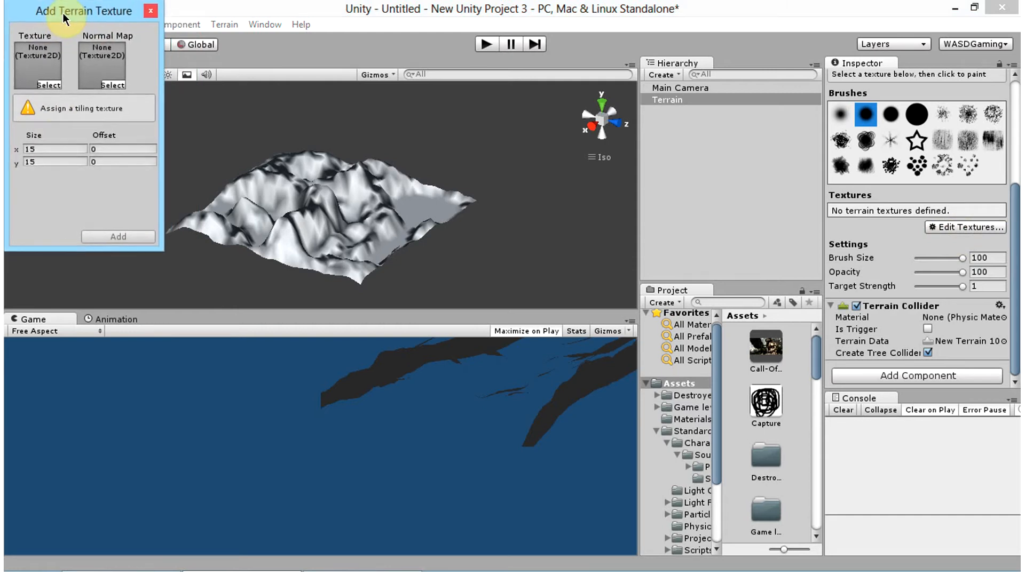
click(51, 84)
Step: Browse the project's available textures for cliff, grass and ground surfaces
scroll(619, 127, down, 4)
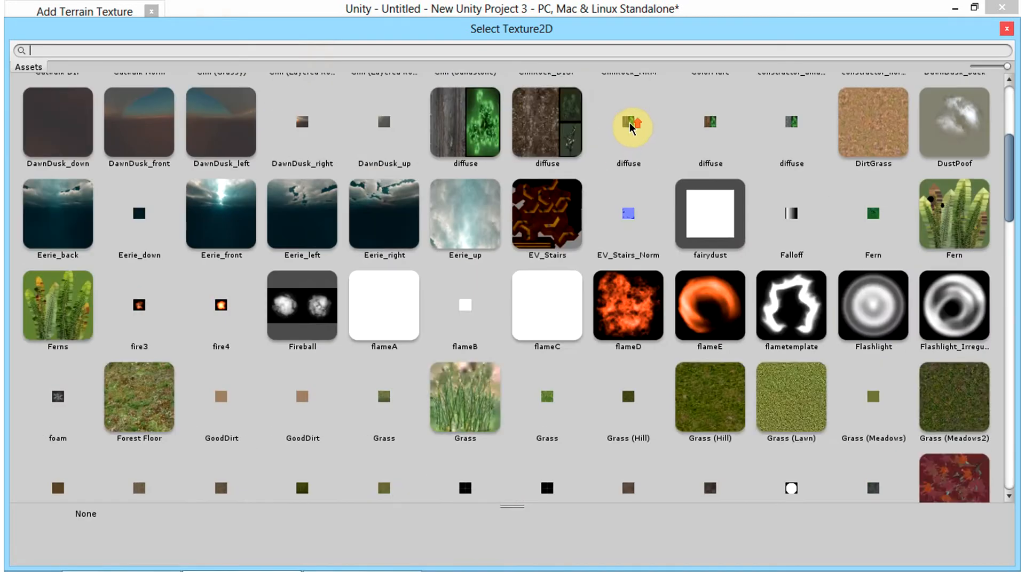
scroll(979, 238, up, 3)
scroll(529, 218, down, 15)
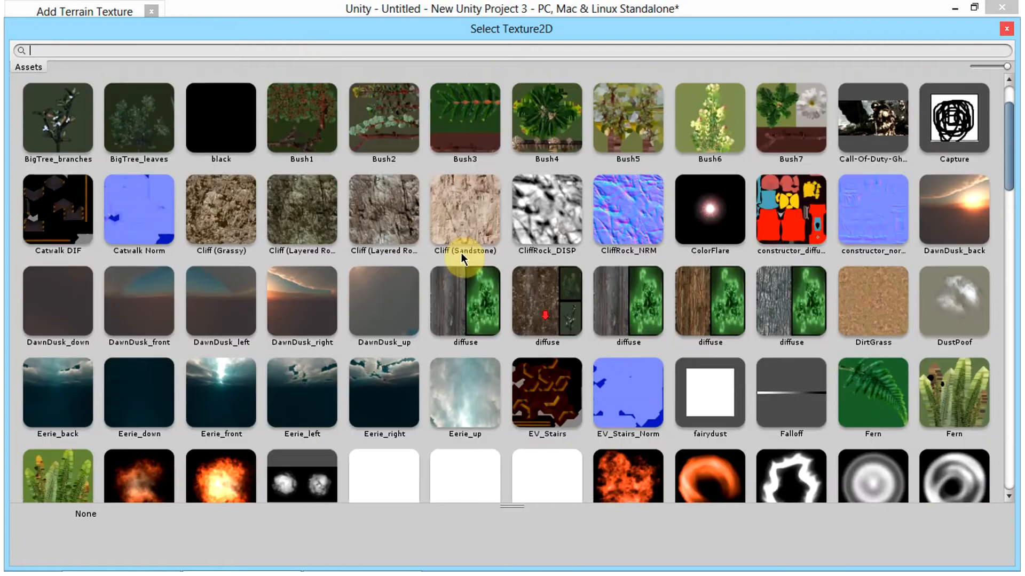
scroll(594, 309, down, 3)
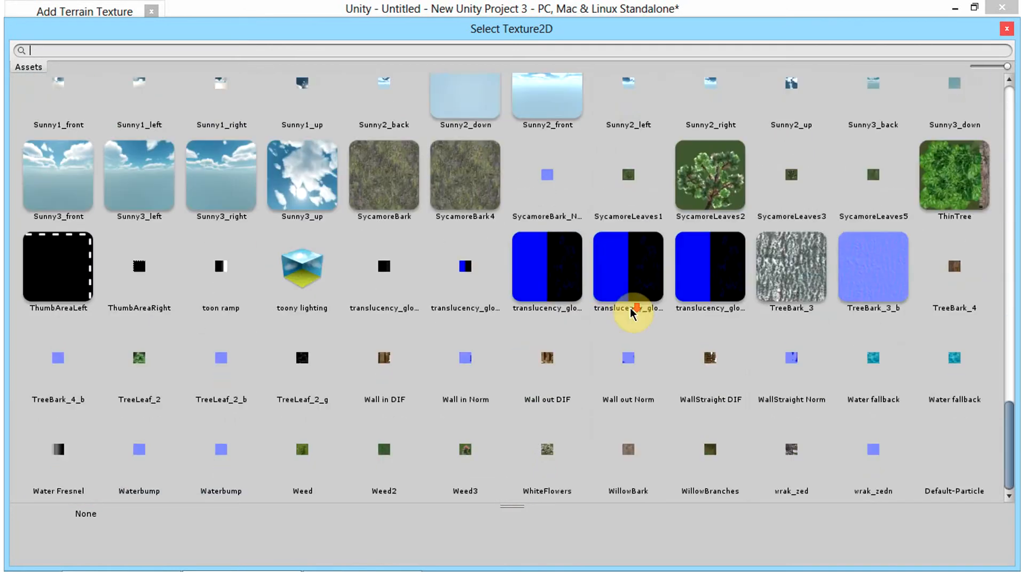
scroll(634, 313, up, 8)
scroll(677, 246, up, 15)
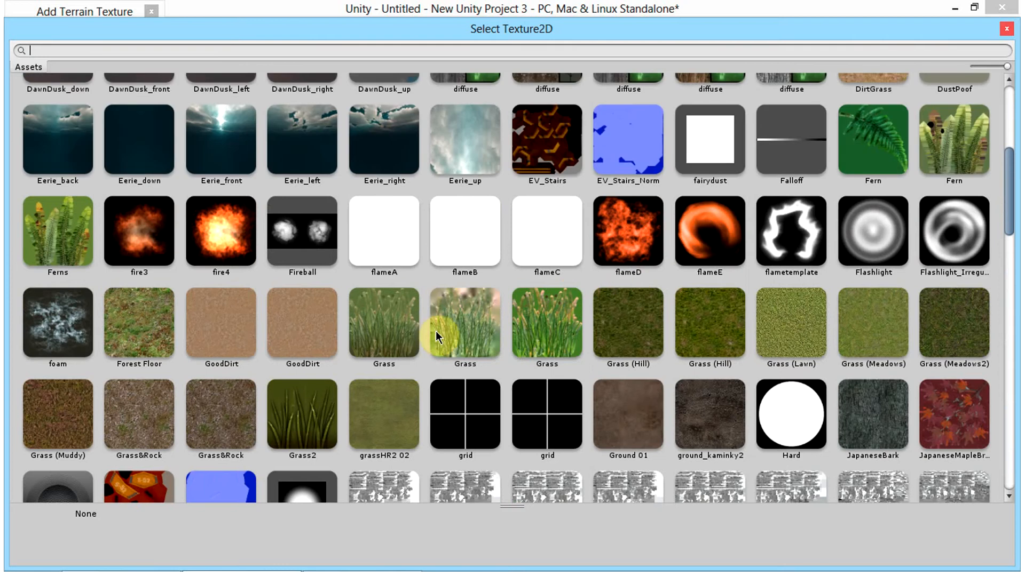
scroll(199, 286, up, 5)
scroll(161, 295, up, 1)
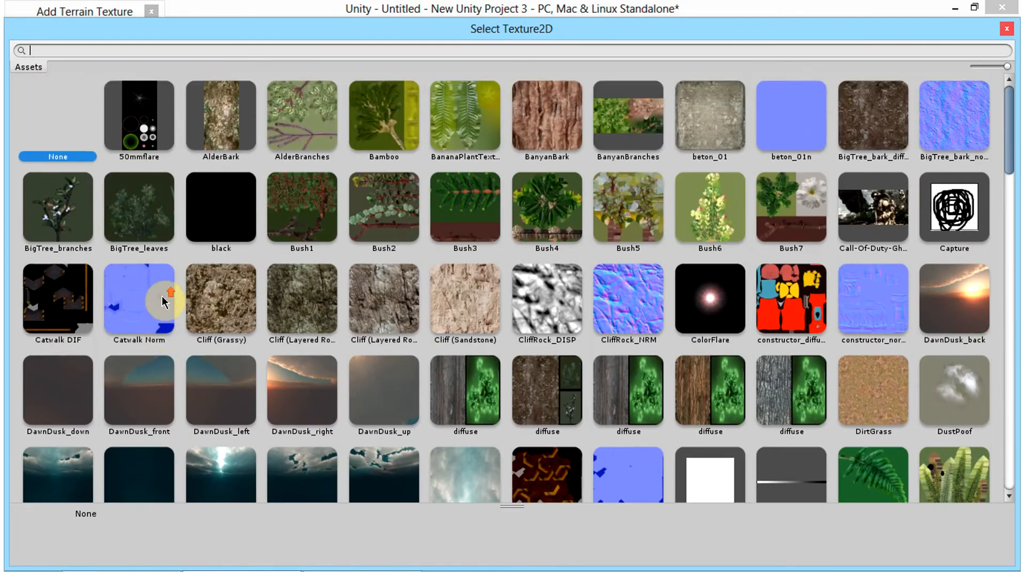
click(146, 371)
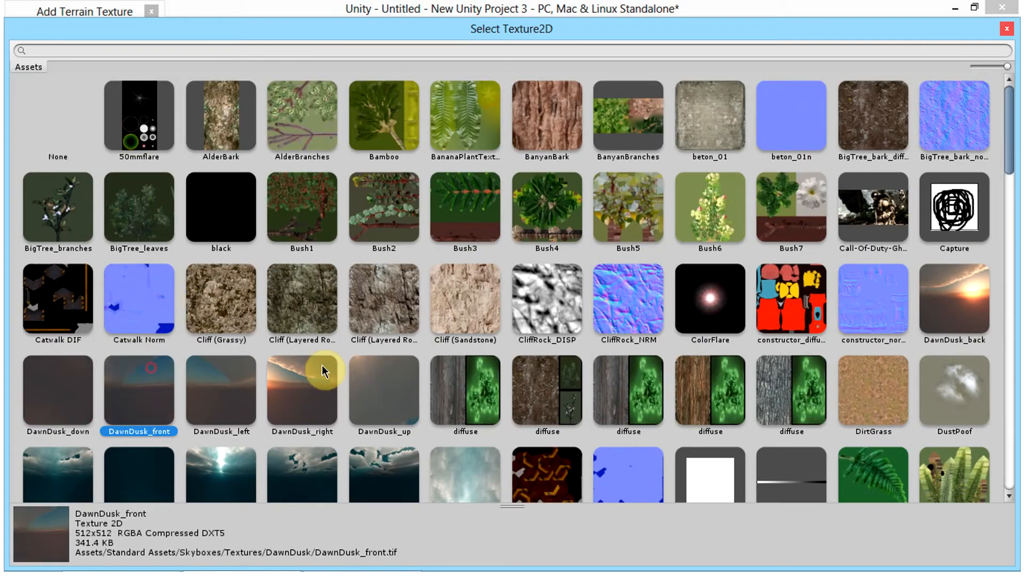
click(286, 374)
click(381, 376)
click(288, 375)
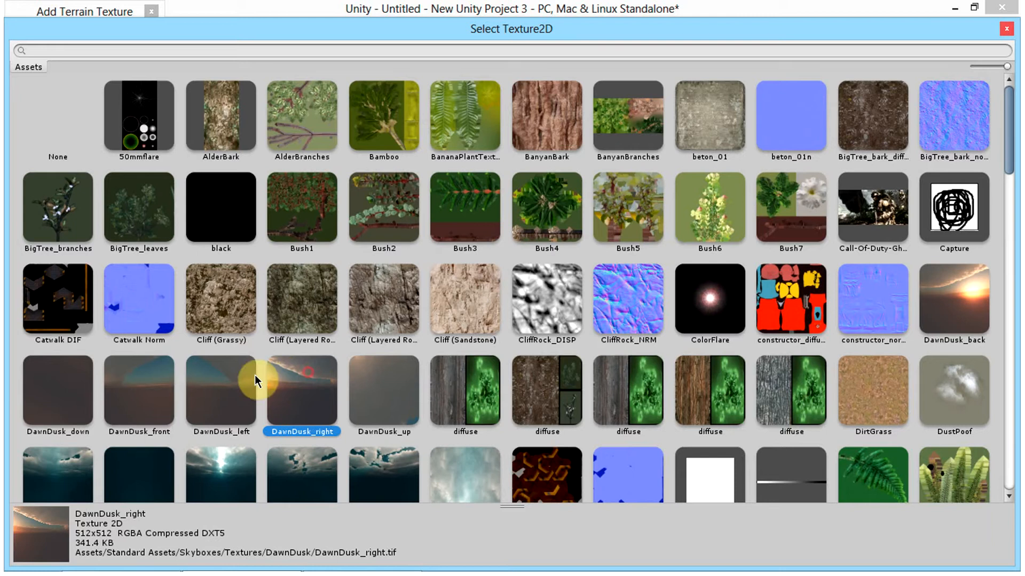
click(216, 384)
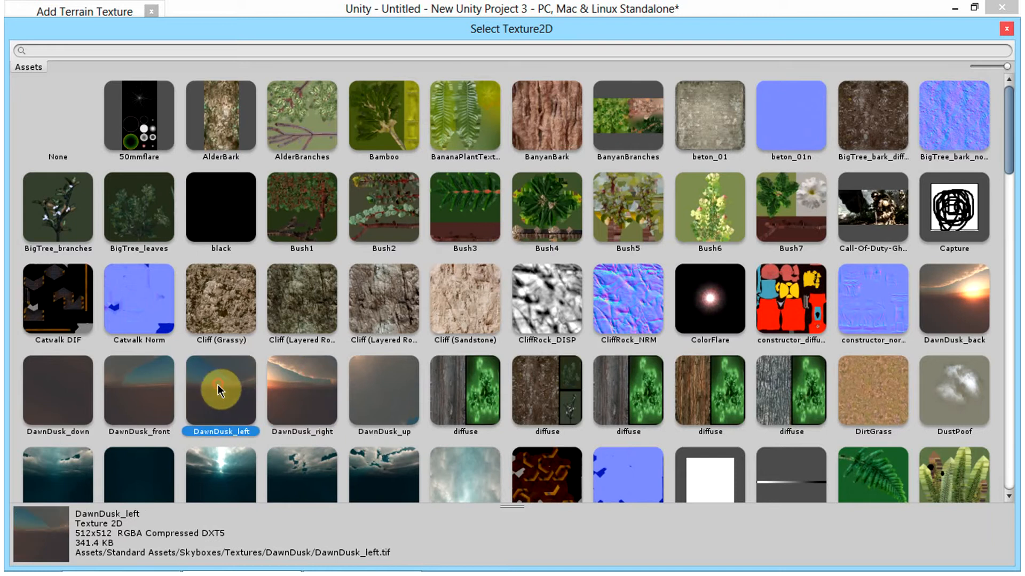
click(1002, 29)
click(152, 10)
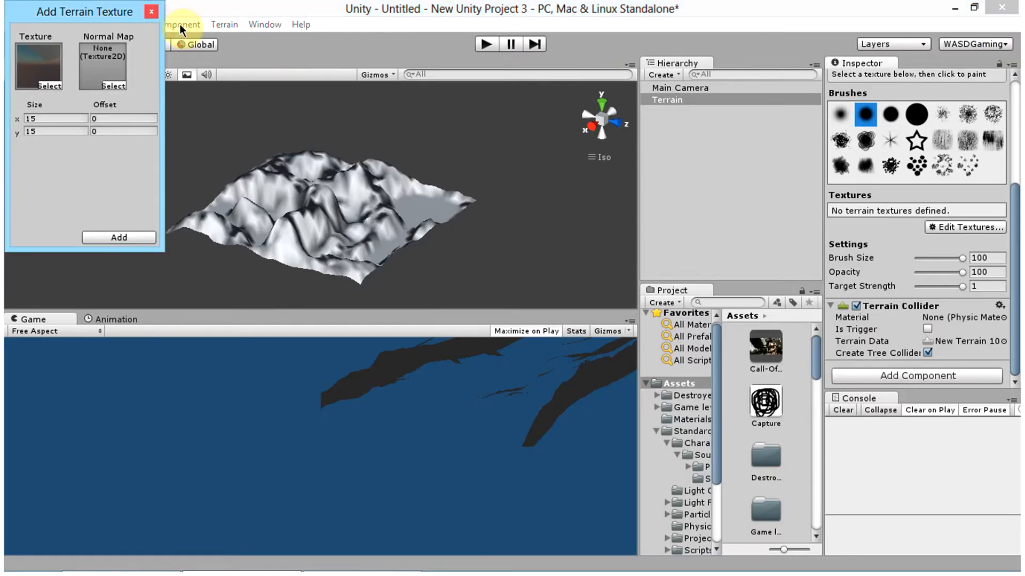
click(152, 11)
Step: Open the Welcome Screen and go from it to the Asset Store
click(297, 24)
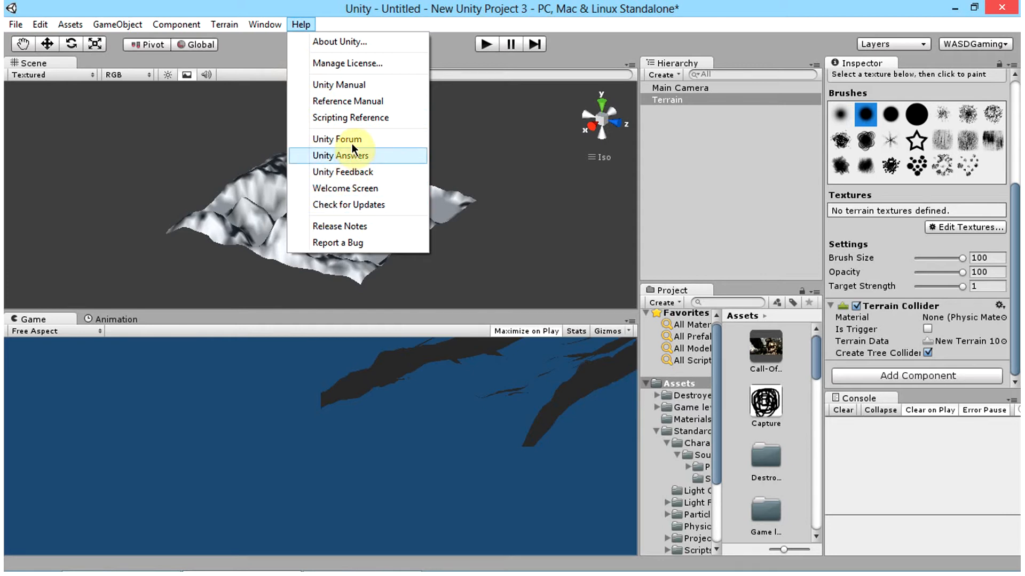
click(345, 188)
click(184, 386)
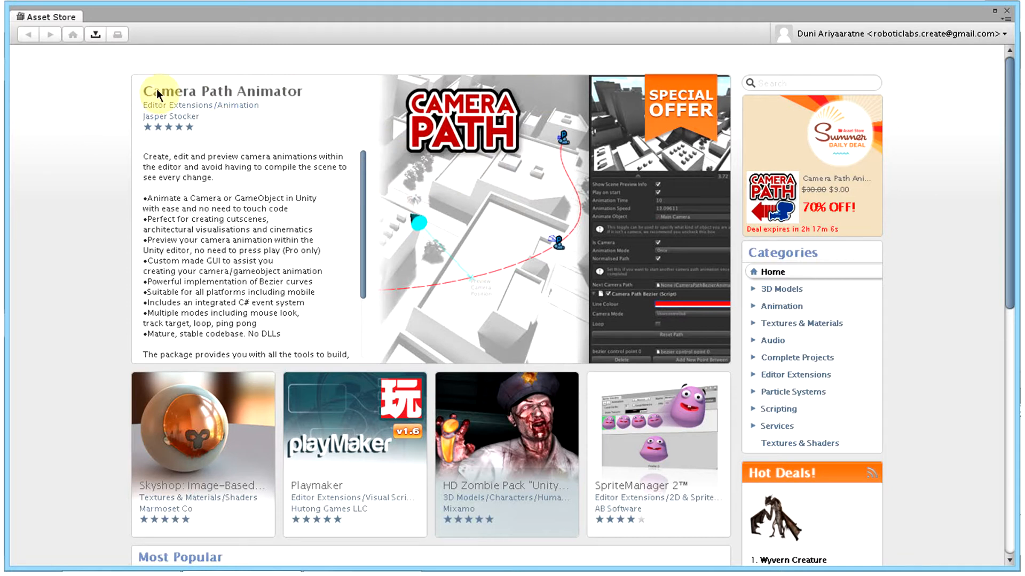
Step: View the Camera Path Animator package page, return to the store's home page and look through its popular packages and offers
click(219, 93)
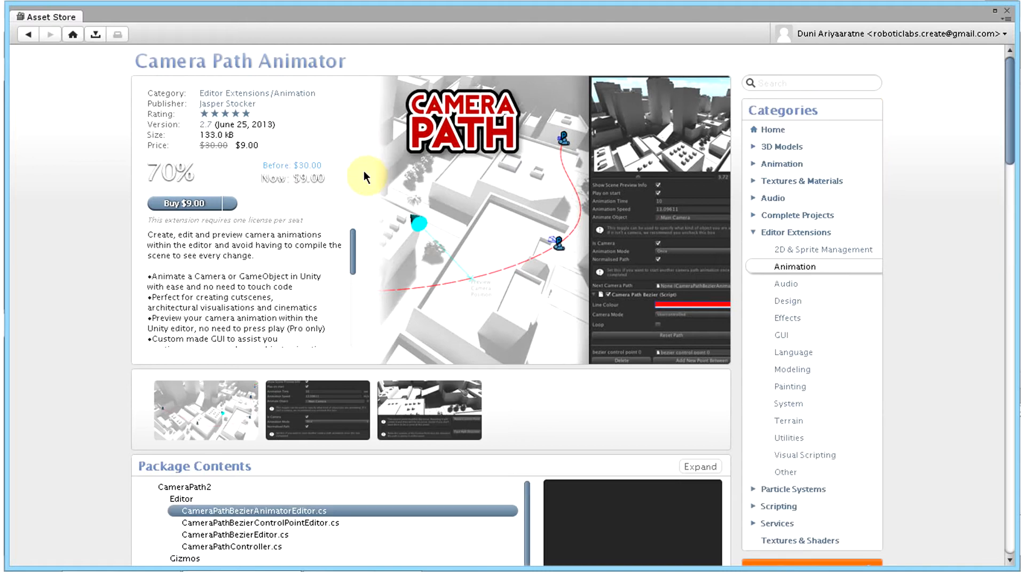
scroll(444, 222, down, 4)
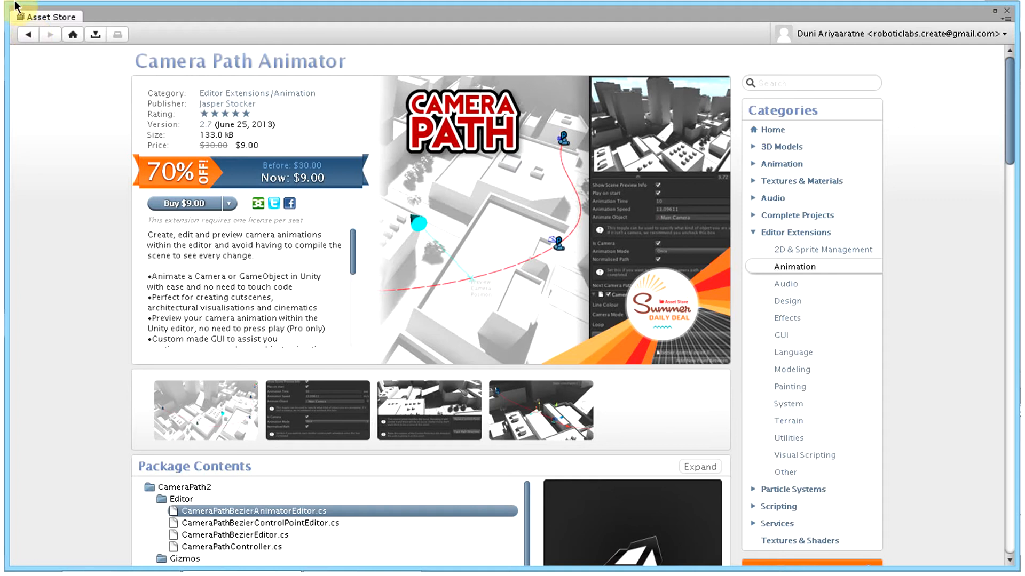
click(28, 34)
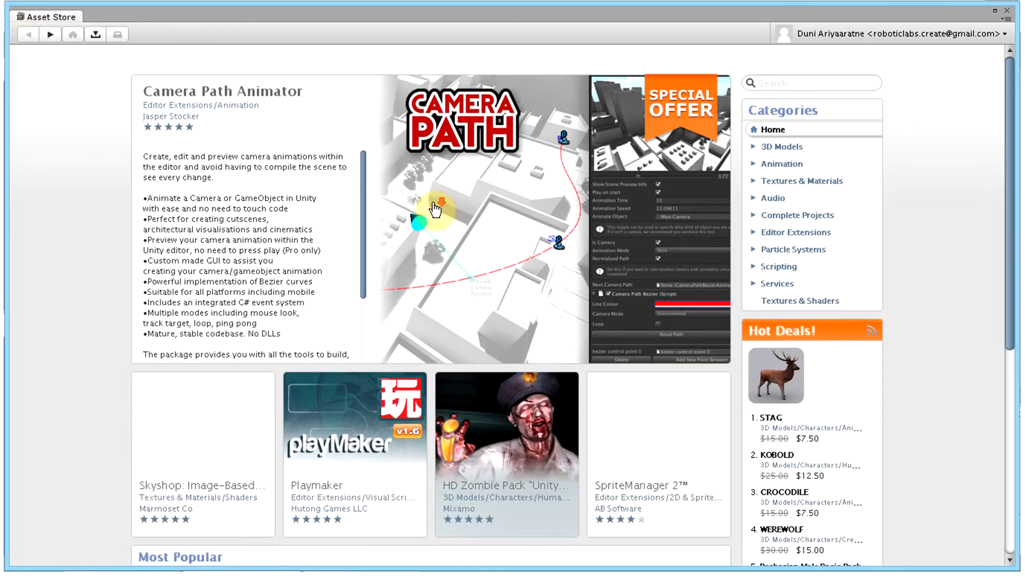
scroll(481, 256, down, 5)
scroll(779, 320, down, 4)
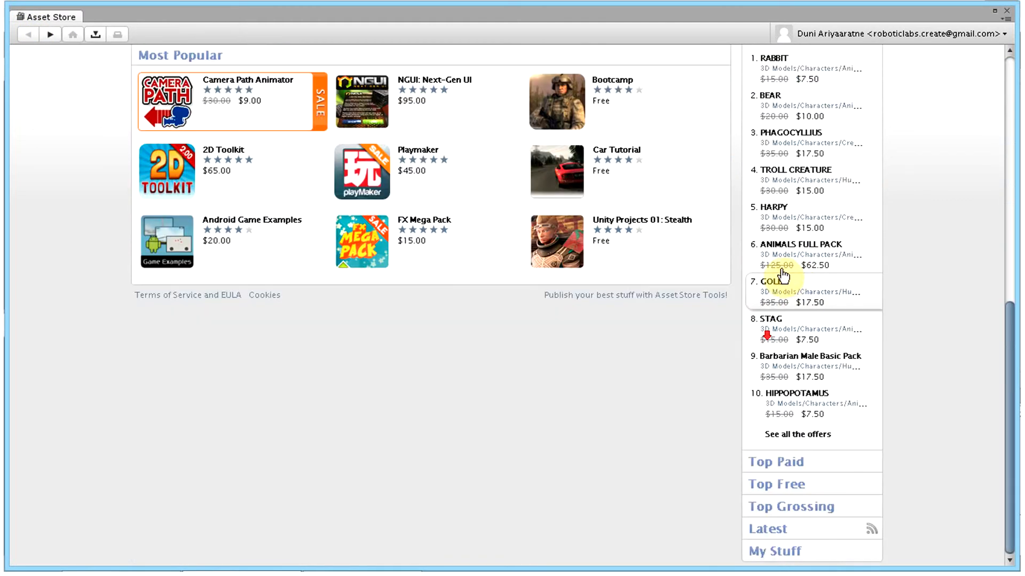
Step: Open the Terrain Assets package from the store's Top Free list and check its import options
click(778, 485)
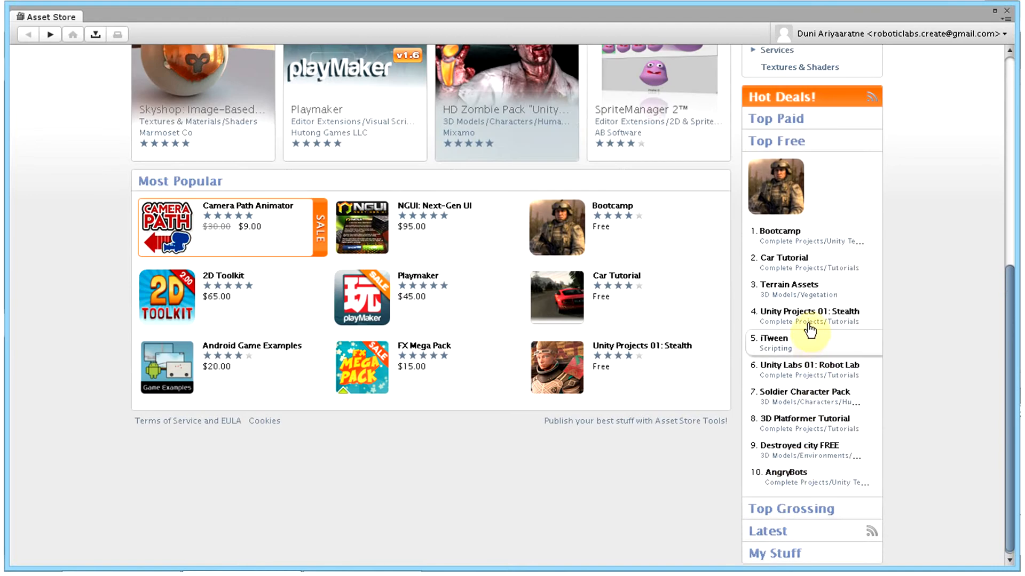
click(805, 291)
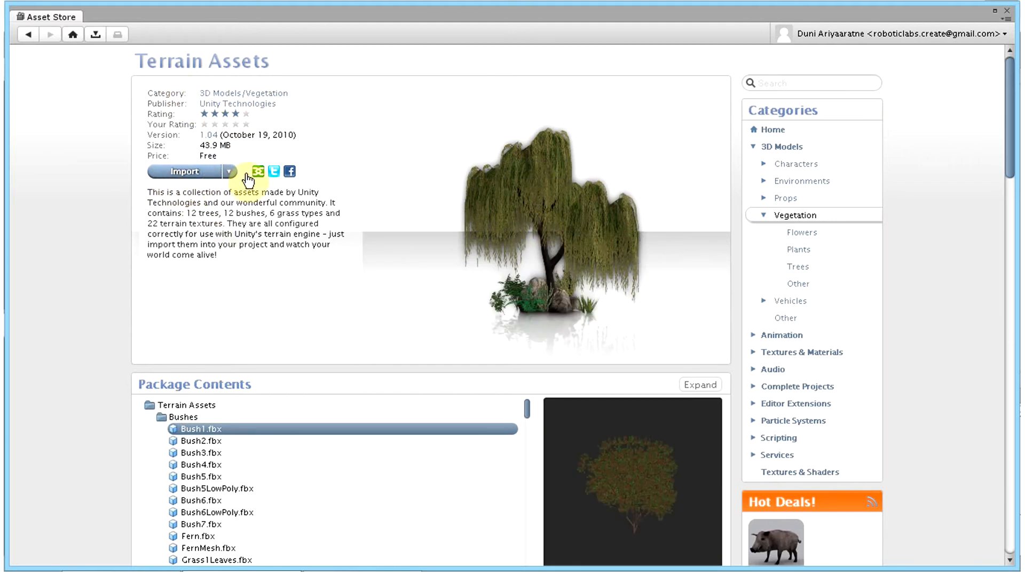
click(229, 173)
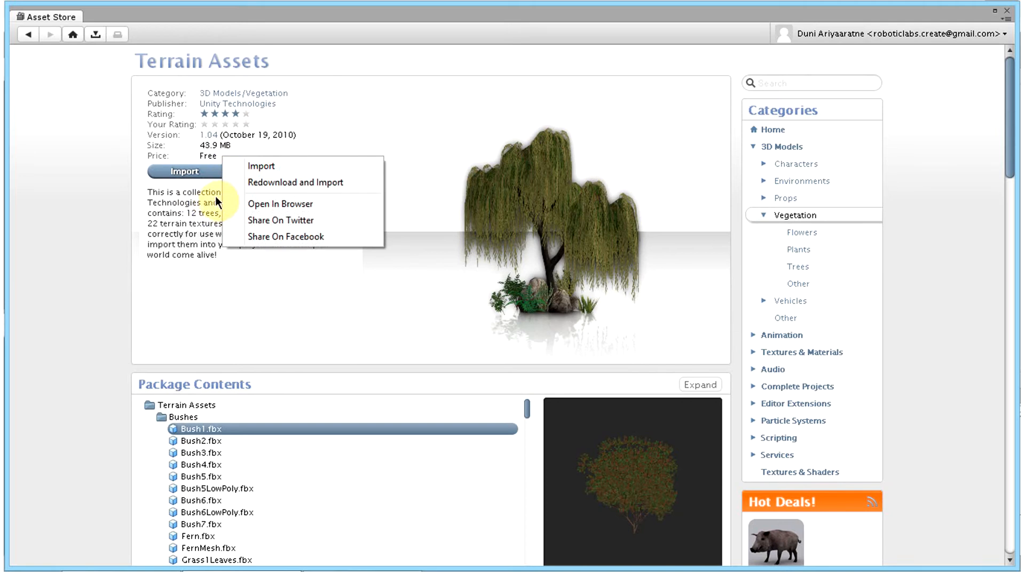
click(179, 221)
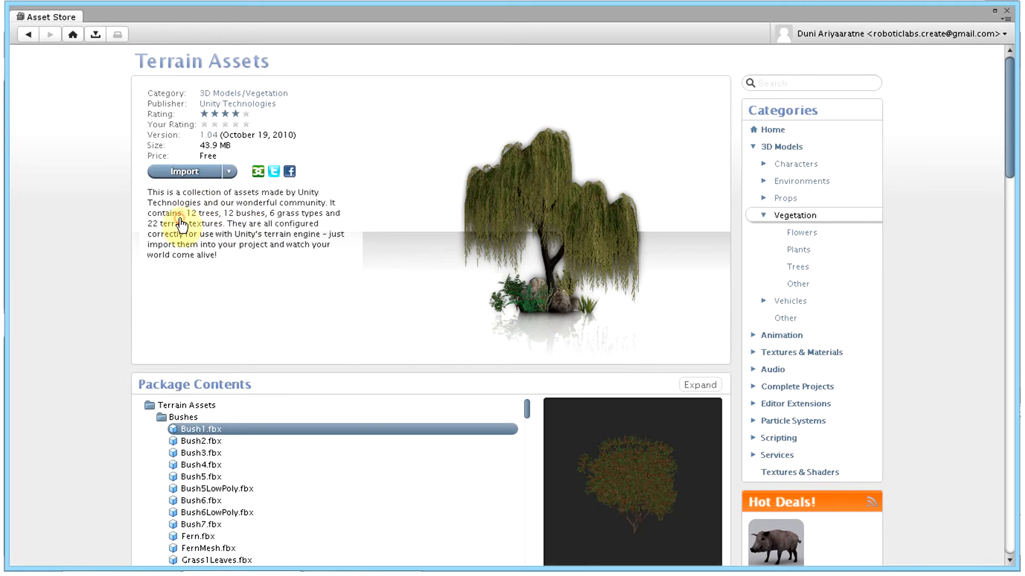
Step: Preview the Bush1.fbx, Bush2.fbx and Bush3.fbx models in the Terrain Assets package contents
scroll(751, 385, down, 3)
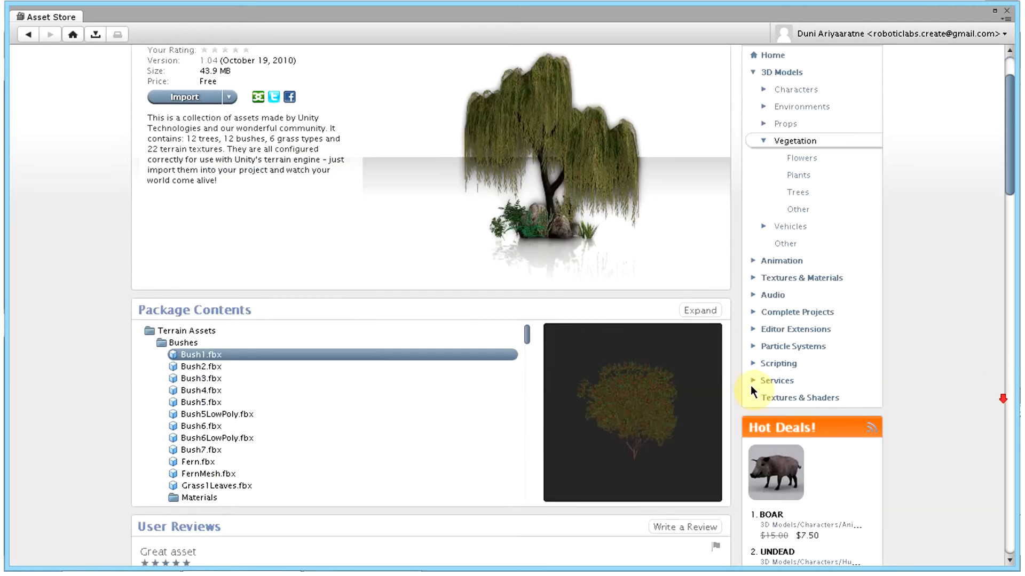
click(233, 316)
click(185, 280)
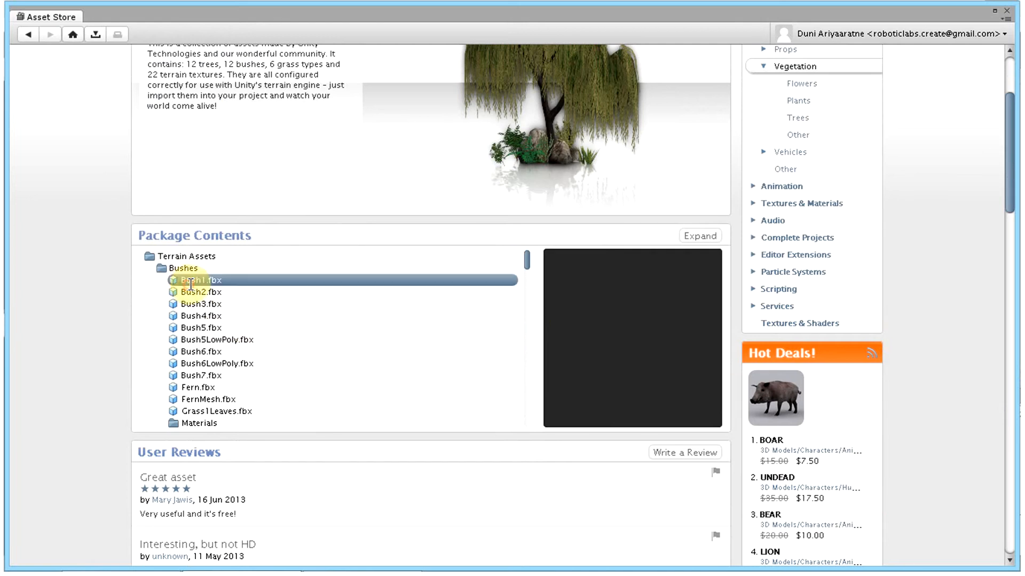
click(203, 292)
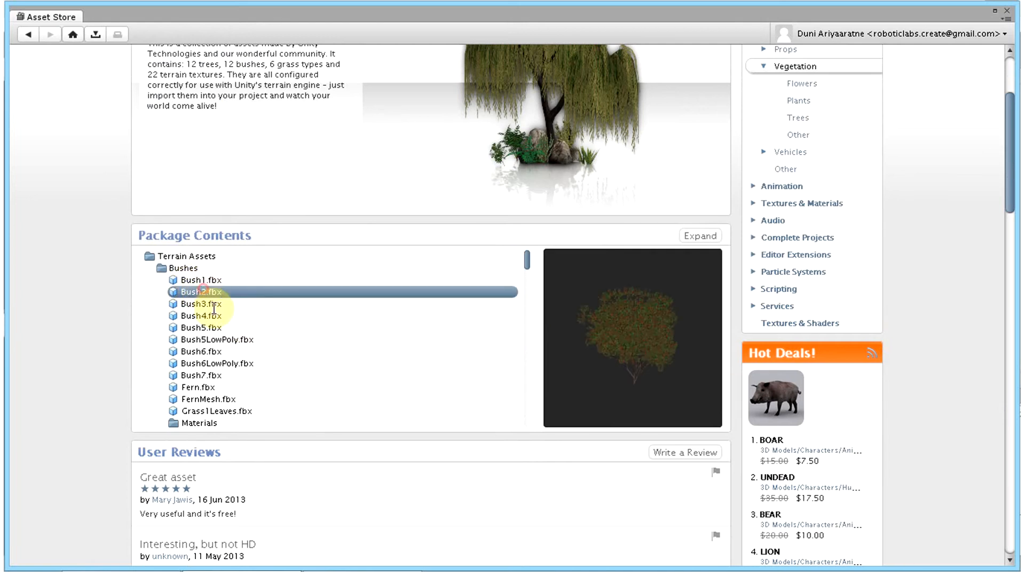
click(198, 304)
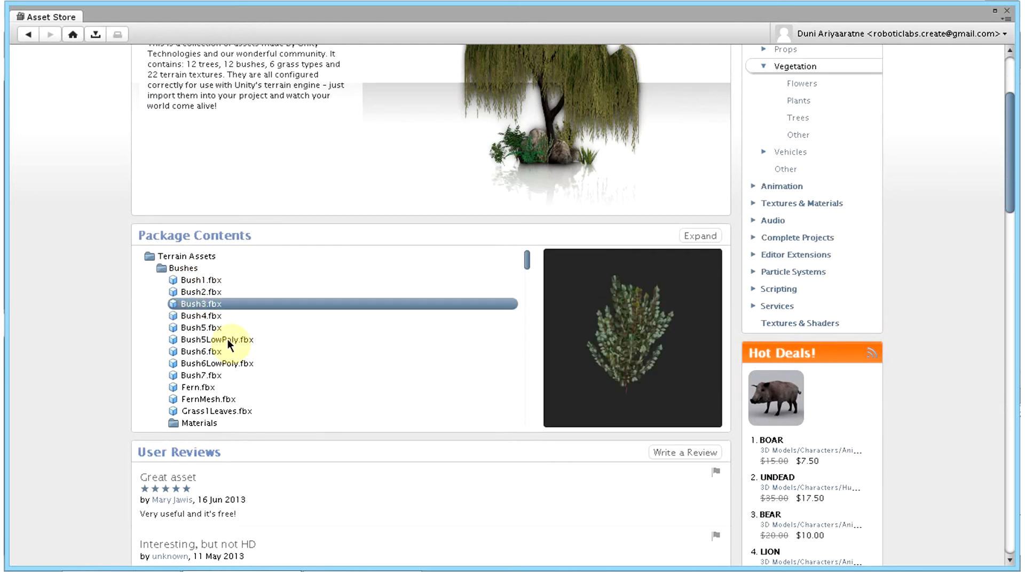
Step: Preview the package's grass, sand and snow textures, including Grass.psd, Sand (with pebbles).jpg and Snow.jpg
scroll(235, 334, down, 5)
scroll(235, 334, down, 3)
click(196, 349)
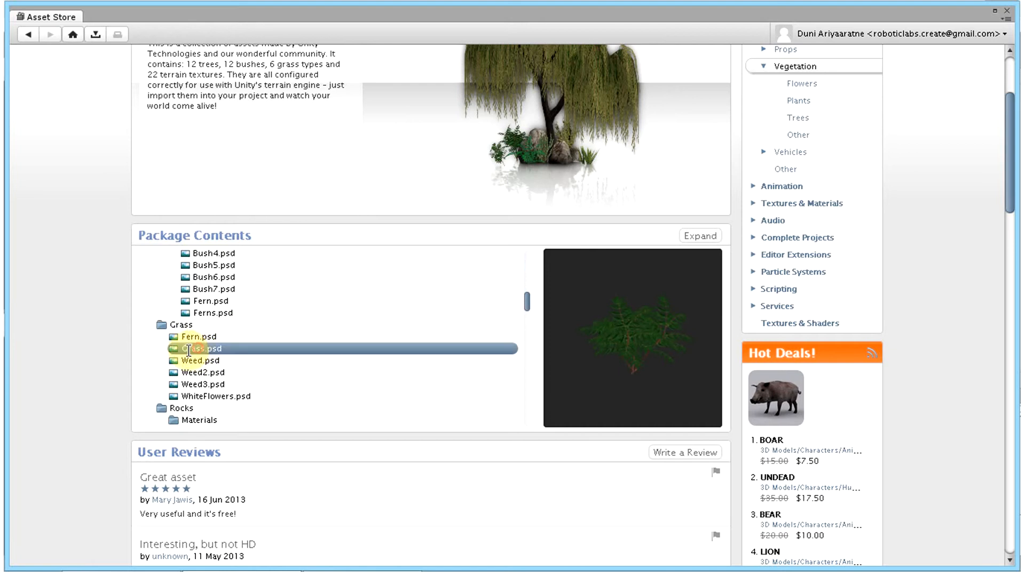
scroll(205, 341, down, 6)
click(216, 332)
scroll(216, 332, down, 5)
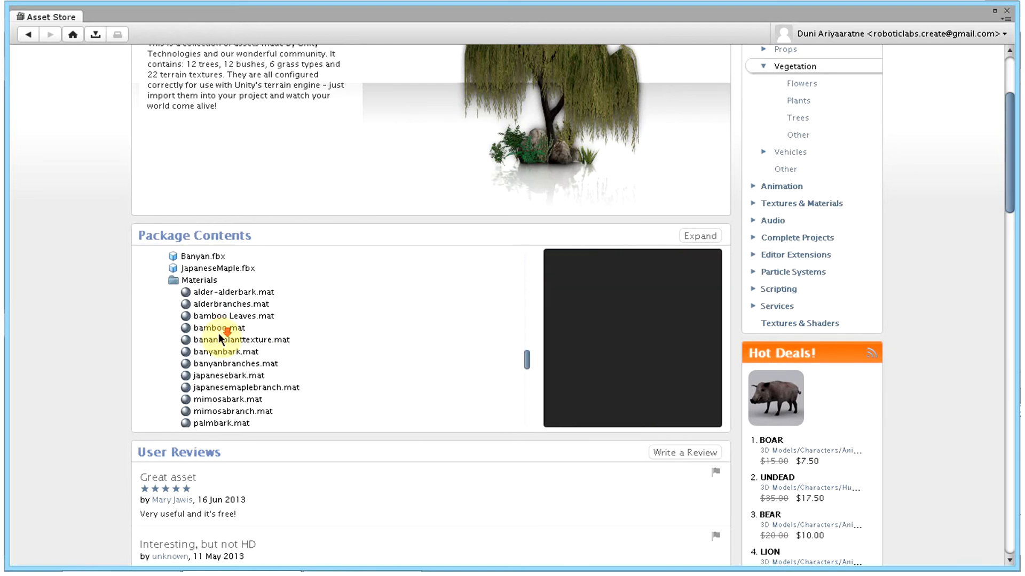
scroll(219, 328, up, 5)
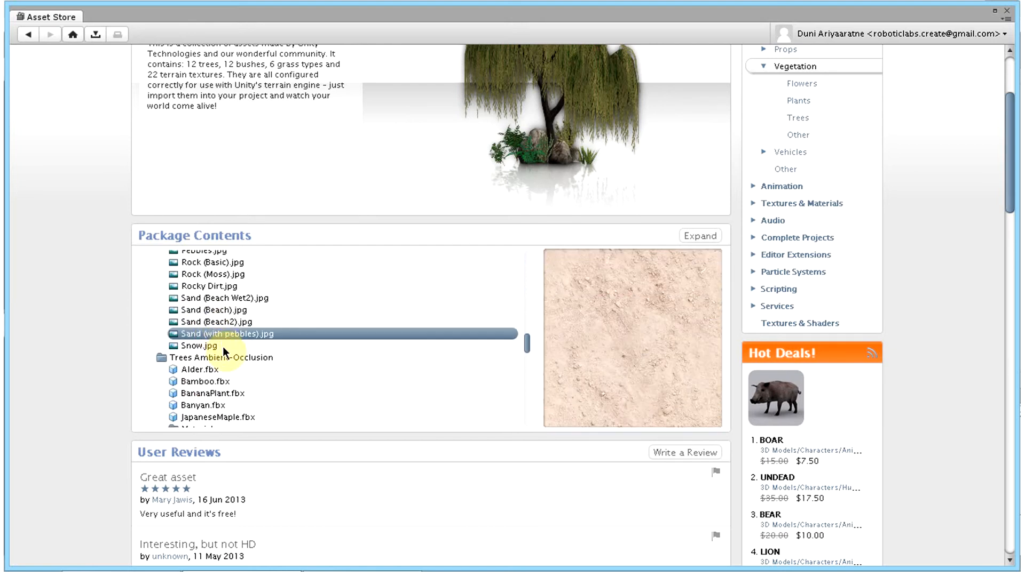
click(223, 347)
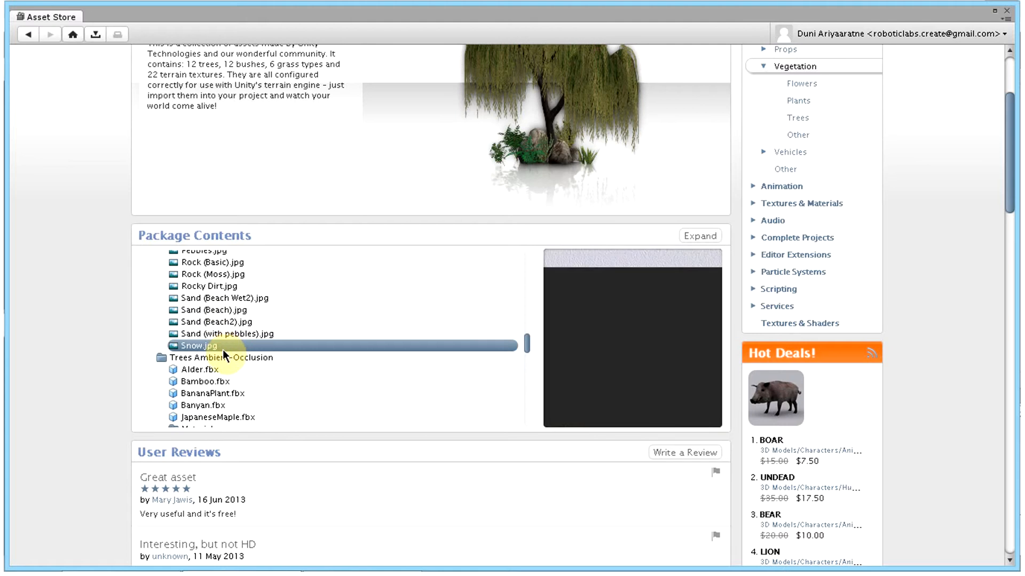
Step: Look through the package's tree models and textures, preview ThinTree.psd, and glance over the user reviews
scroll(223, 342, down, 10)
click(219, 298)
scroll(221, 318, down, 5)
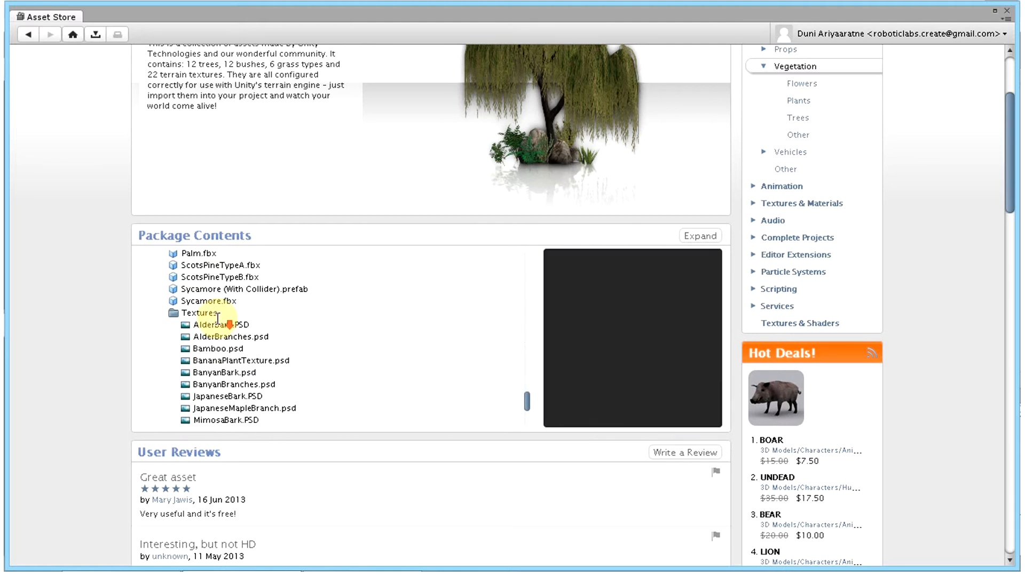
click(227, 332)
scroll(227, 328, down, 8)
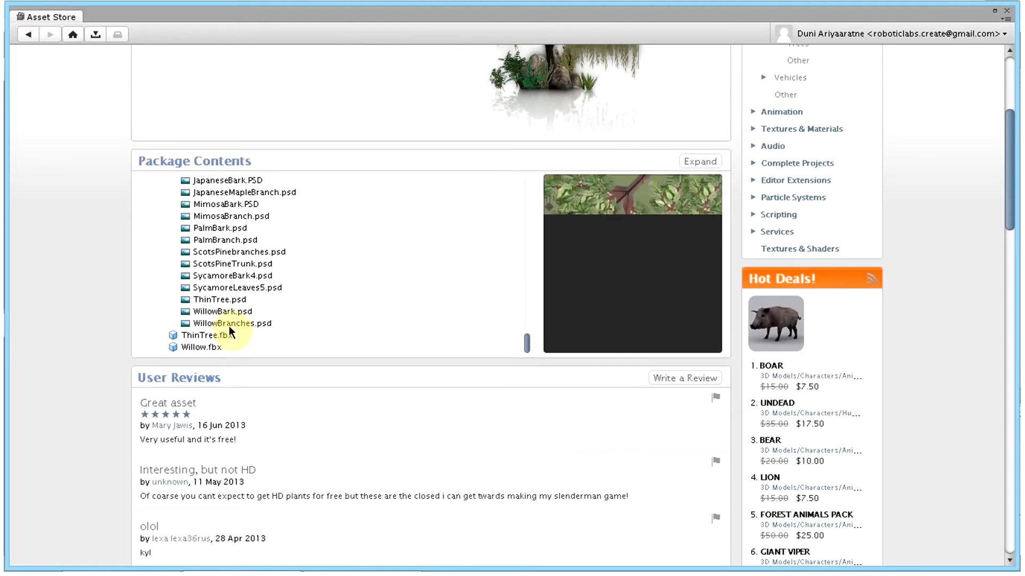
click(216, 299)
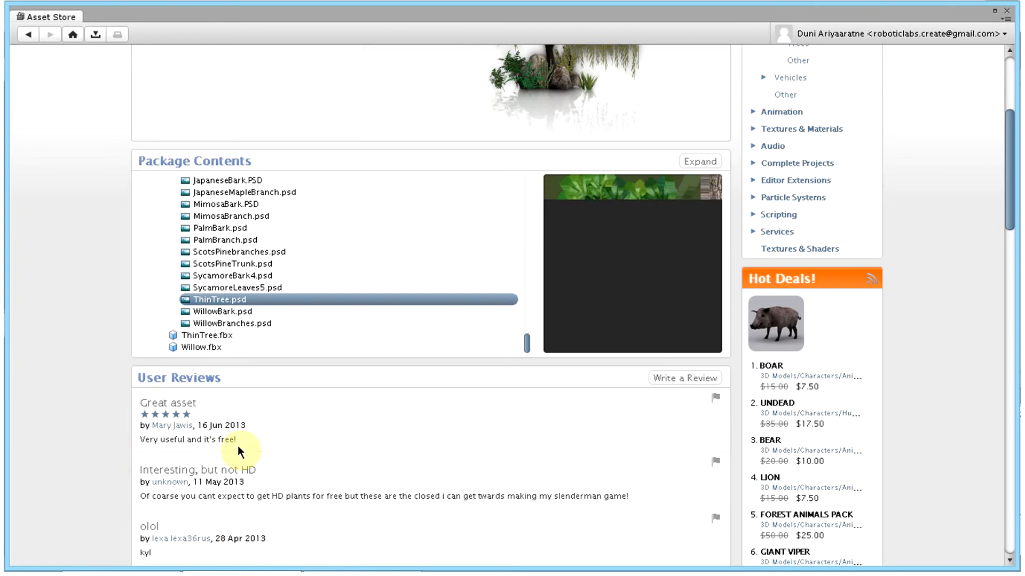
scroll(241, 437, down, 3)
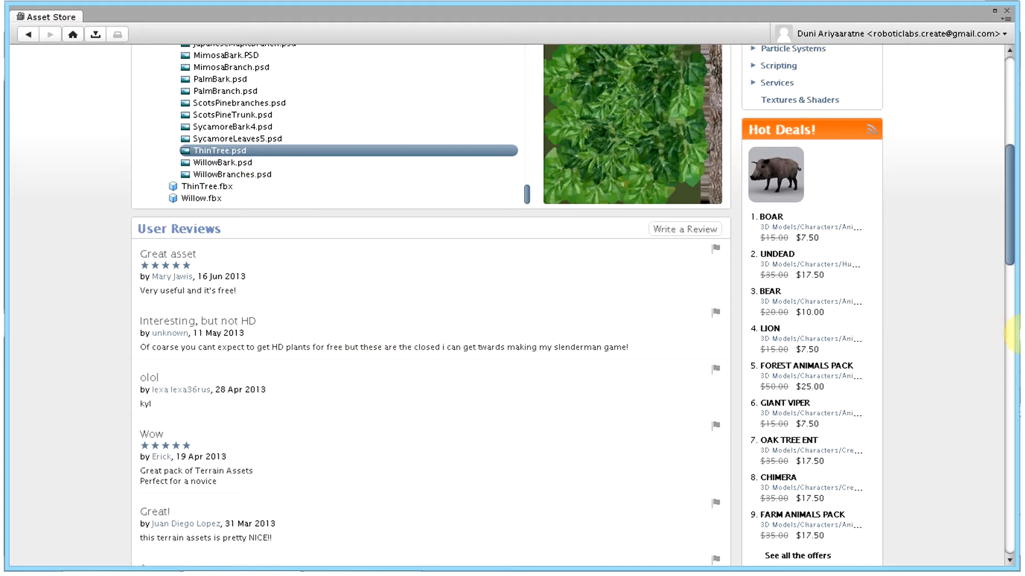
scroll(973, 323, up, 2)
scroll(972, 324, up, 2)
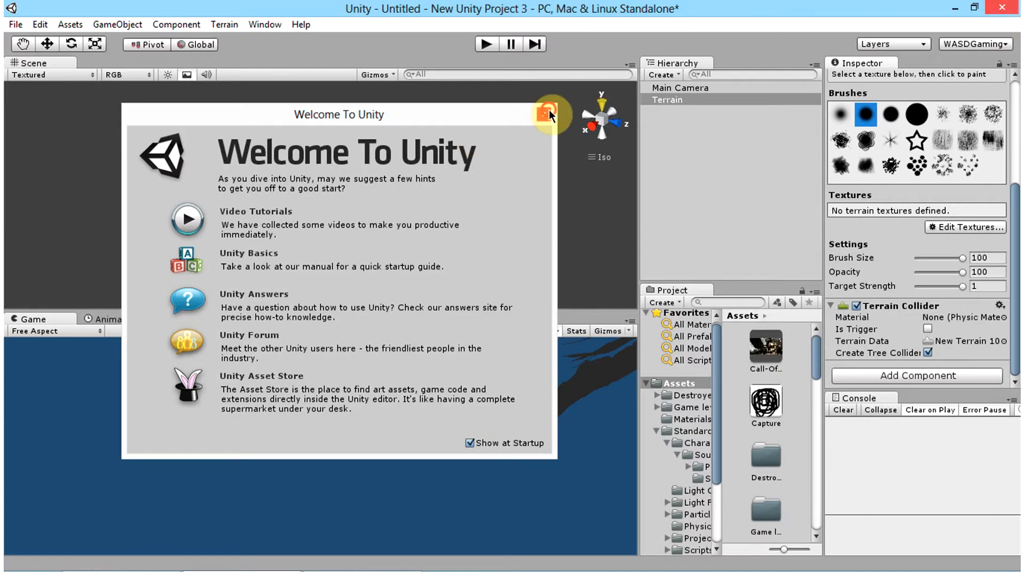
Step: Close the Welcome To Unity window to get back to the terrain scene
click(545, 114)
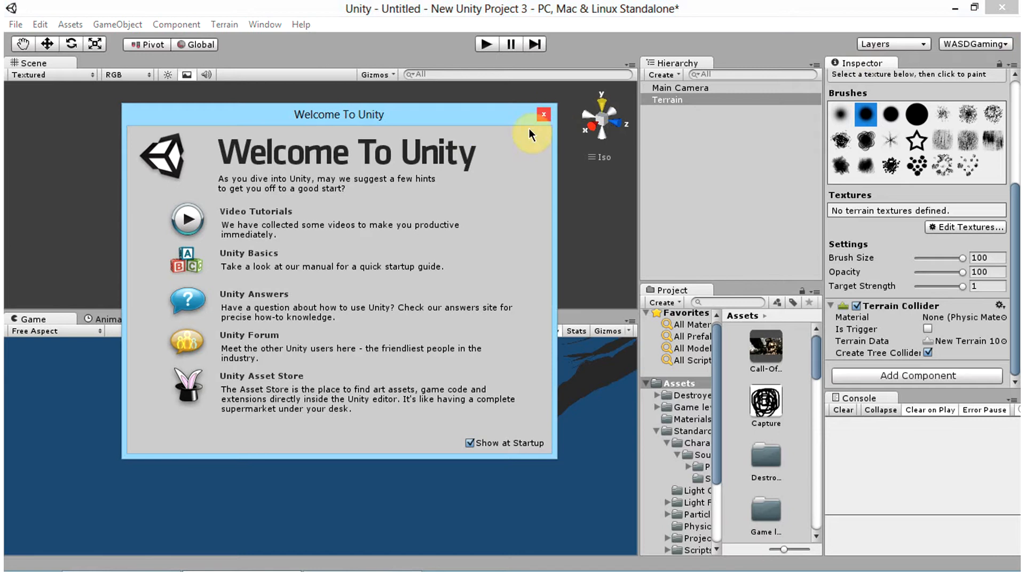
click(543, 114)
alt+drag(542, 114, 501, 235)
Step: Search the project's textures for "sand" and add Sand (Beach) as the first terrain texture
click(944, 227)
click(932, 230)
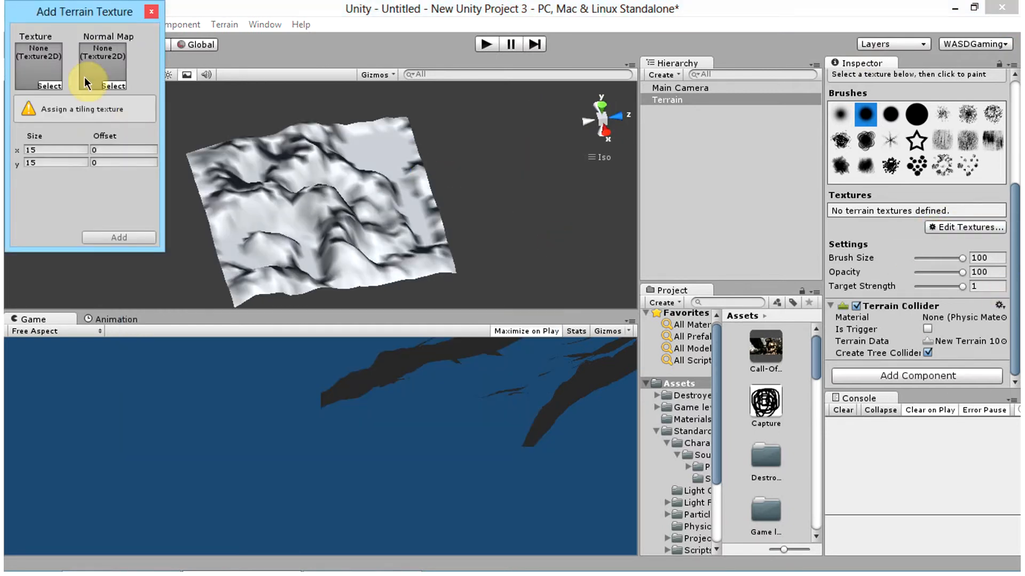
click(53, 84)
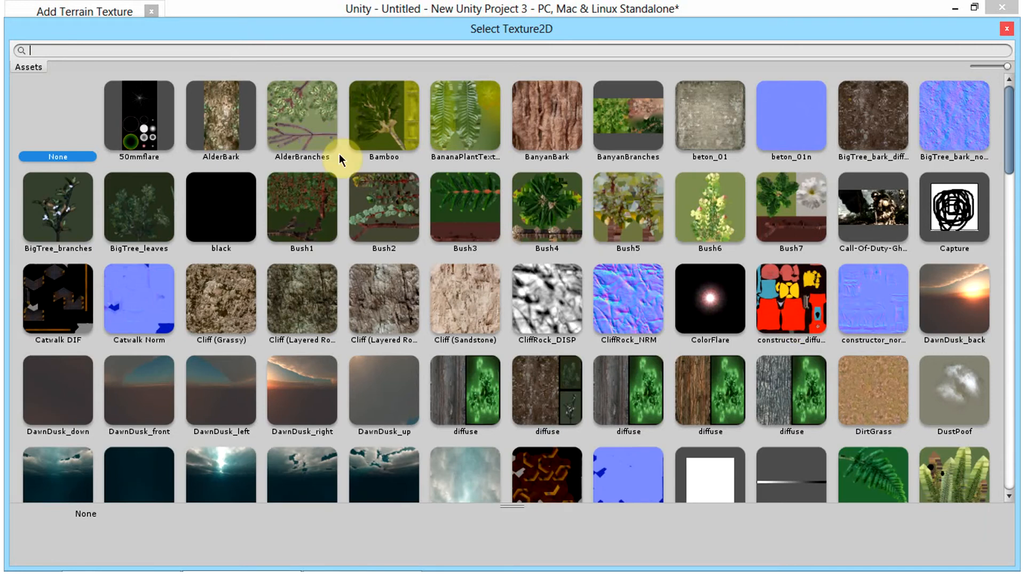
scroll(352, 153, down, 2)
scroll(266, 55, down, 4)
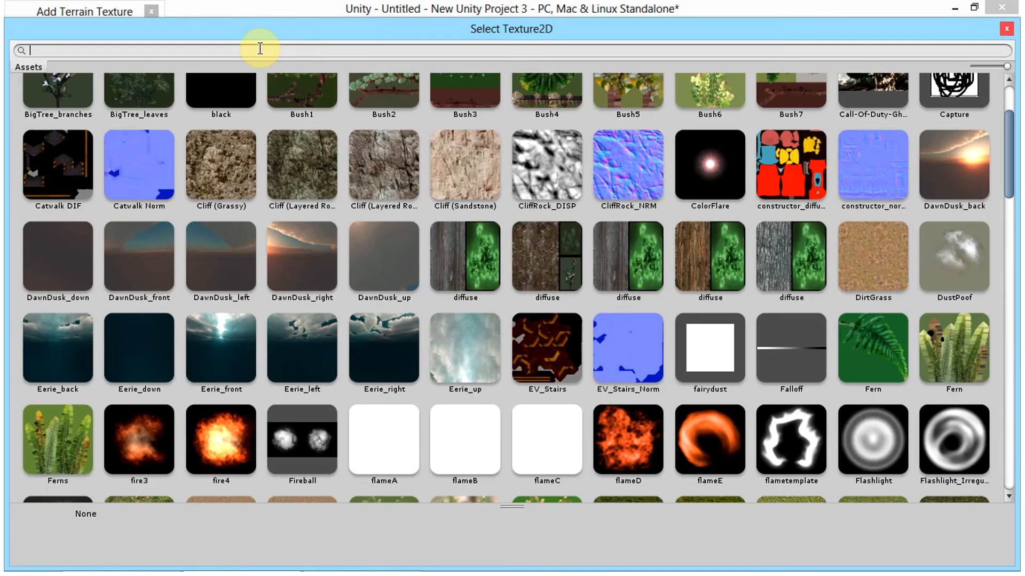
text(sand)
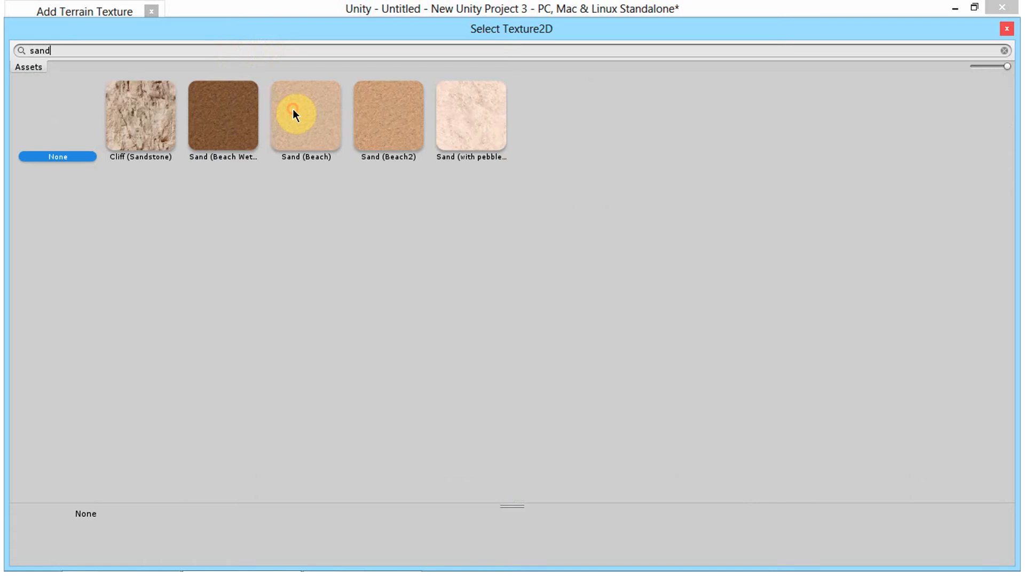
click(294, 113)
double_click(321, 128)
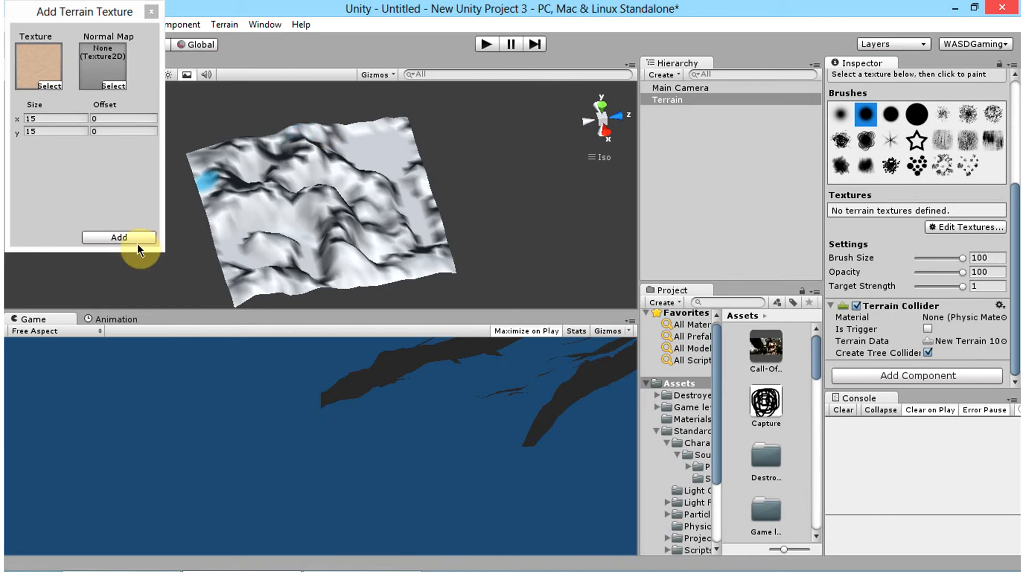
click(133, 235)
Step: Inspect the sand-textured terrain from another angle and up close at the mountains, finishing with the whole terrain framed
right_drag(315, 283, 144, 256)
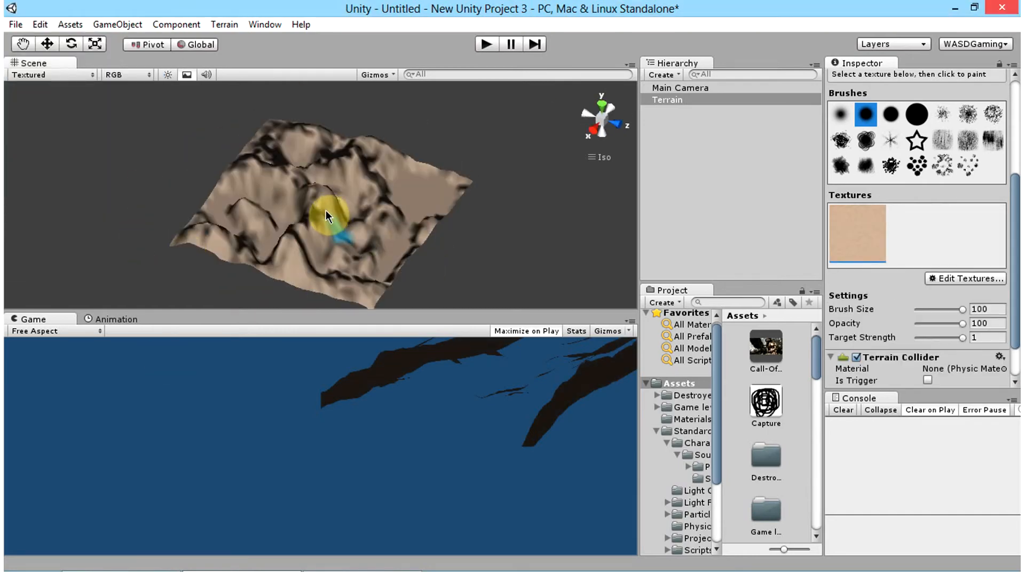
scroll(367, 232, up, 5)
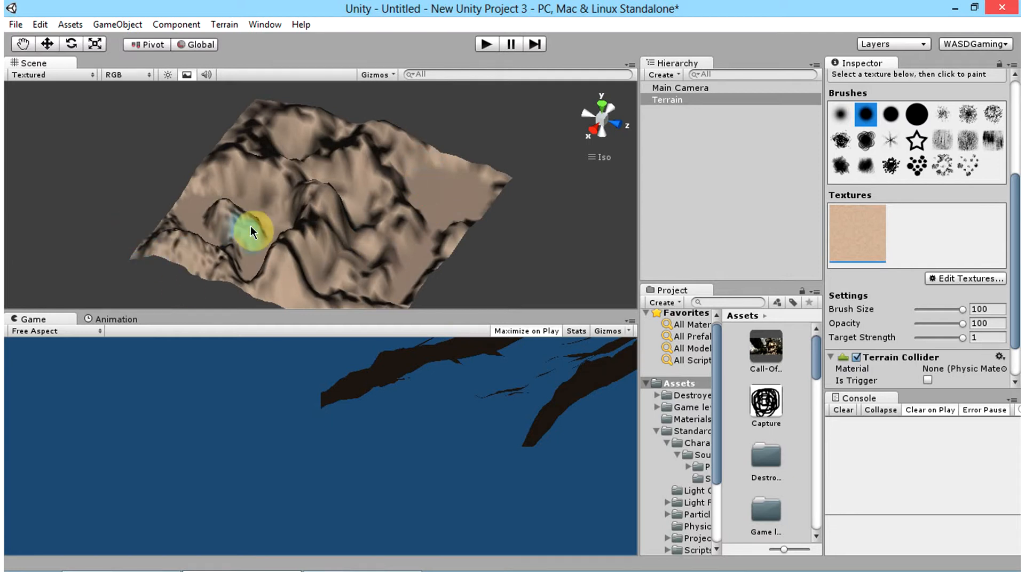
scroll(273, 196, up, 4)
scroll(287, 246, up, 4)
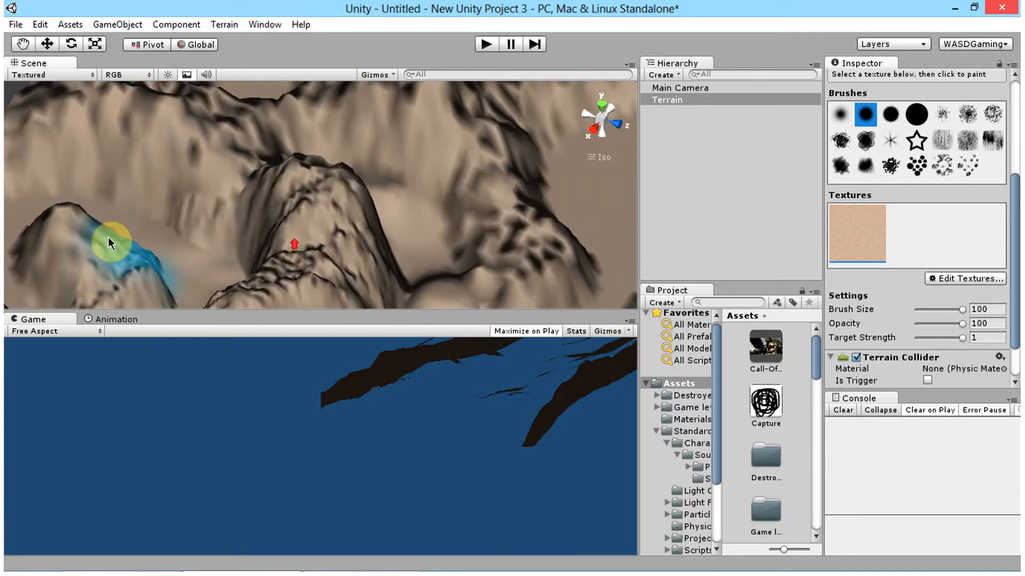
scroll(82, 161, up, 3)
scroll(160, 189, up, 4)
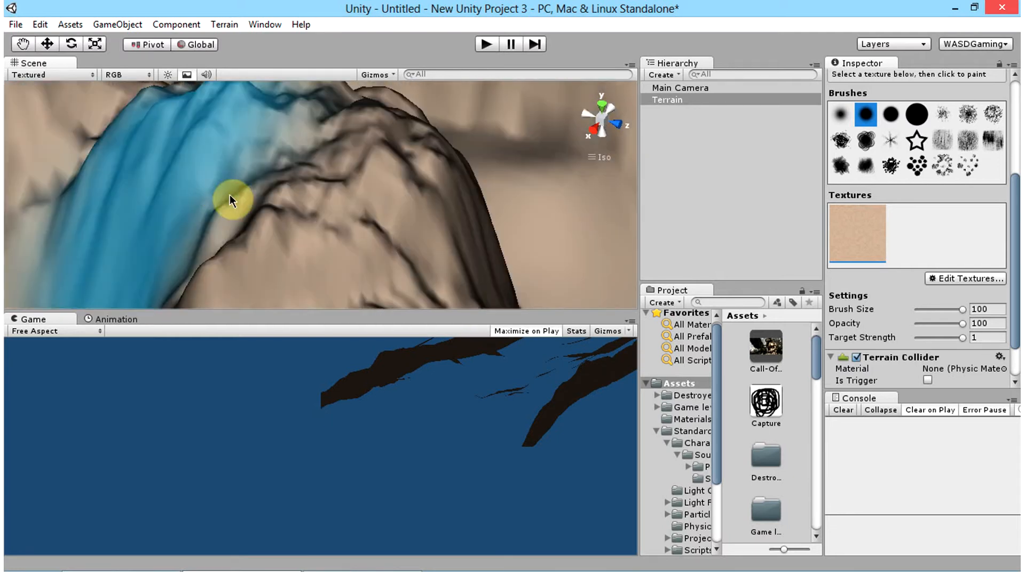
scroll(585, 232, down, 4)
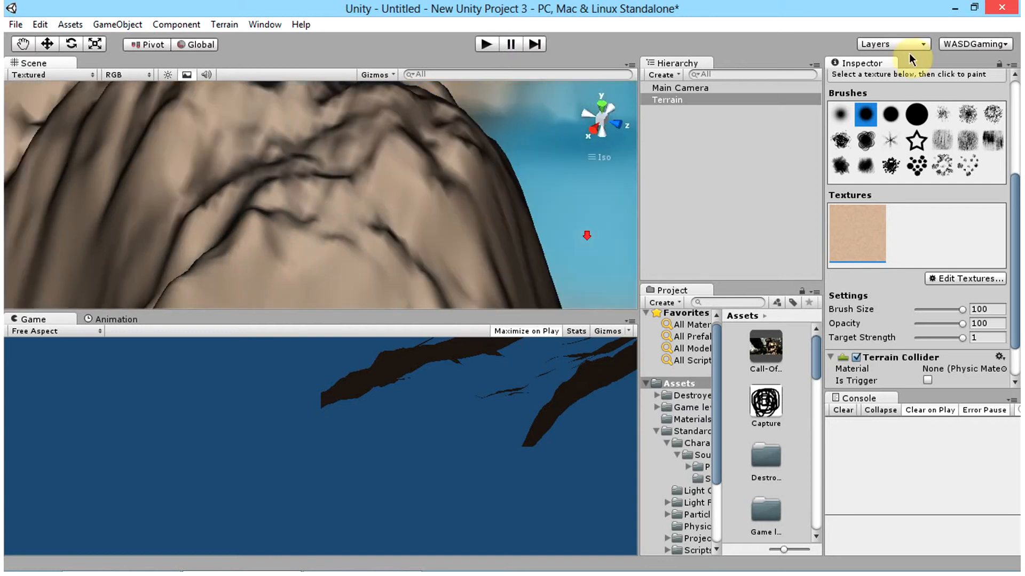
double_click(691, 99)
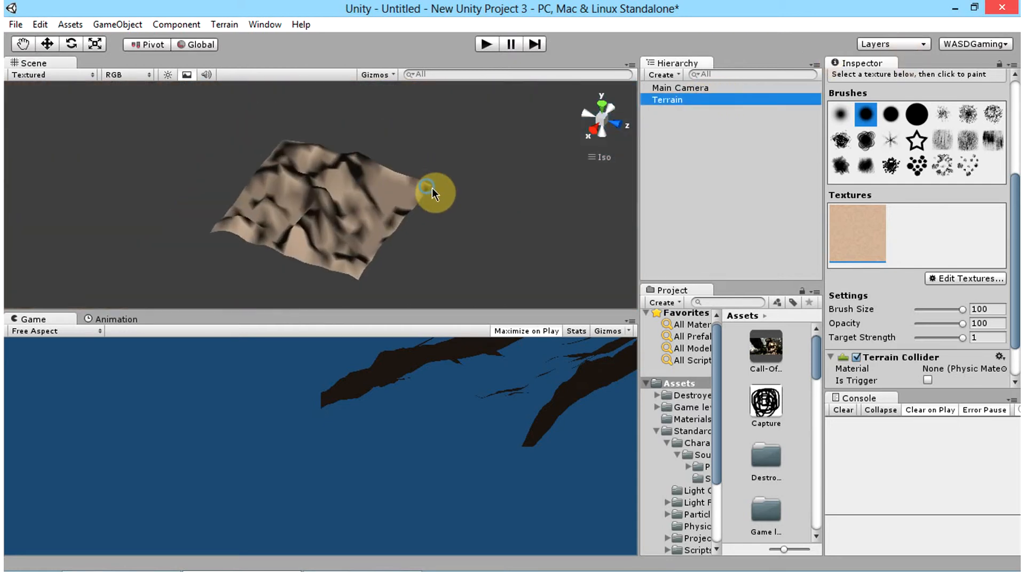
Step: Add DirtGrass as a second terrain texture and make it the active texture for painting
click(928, 278)
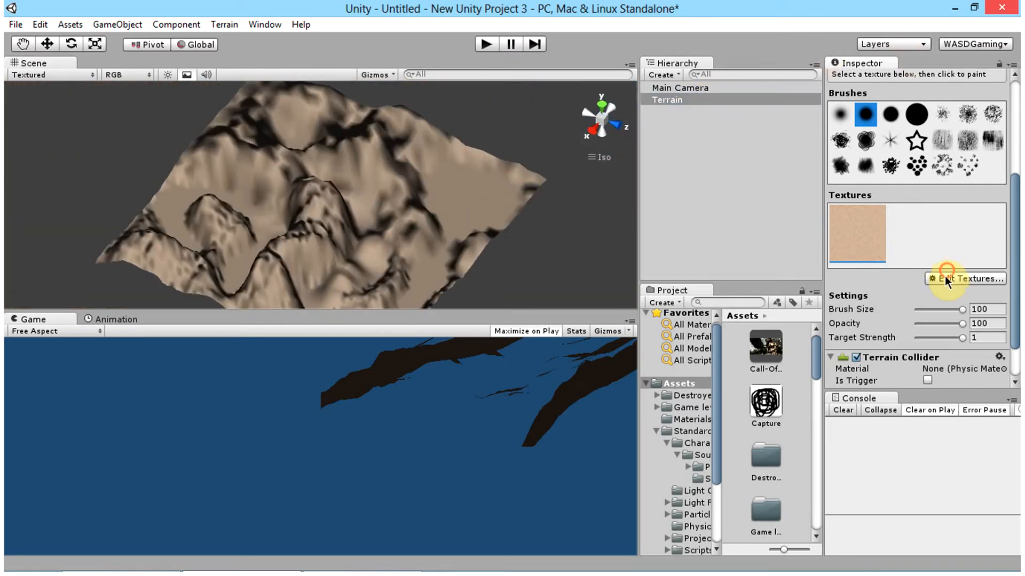
click(937, 282)
click(60, 85)
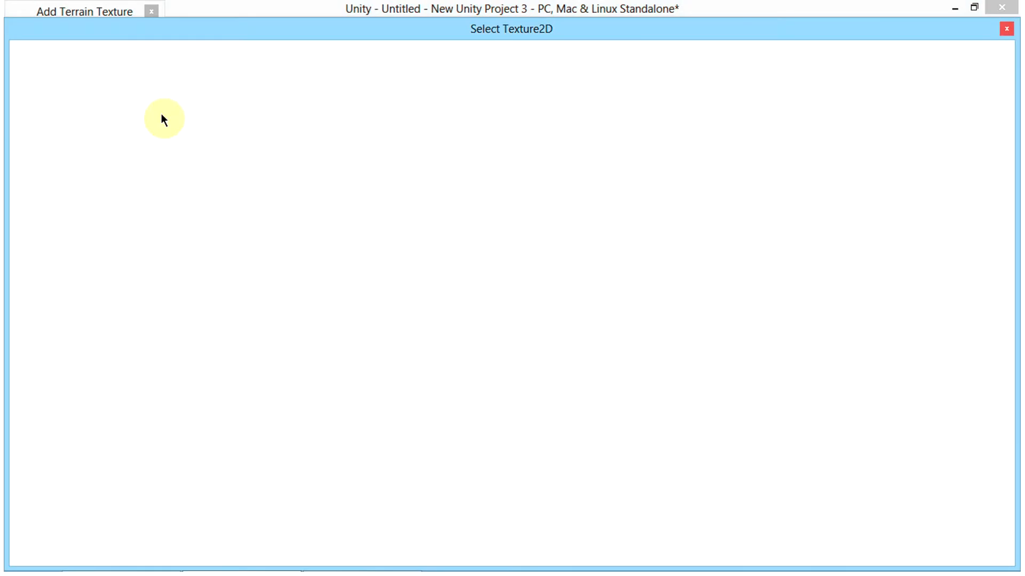
scroll(475, 175, down, 5)
scroll(396, 251, up, 4)
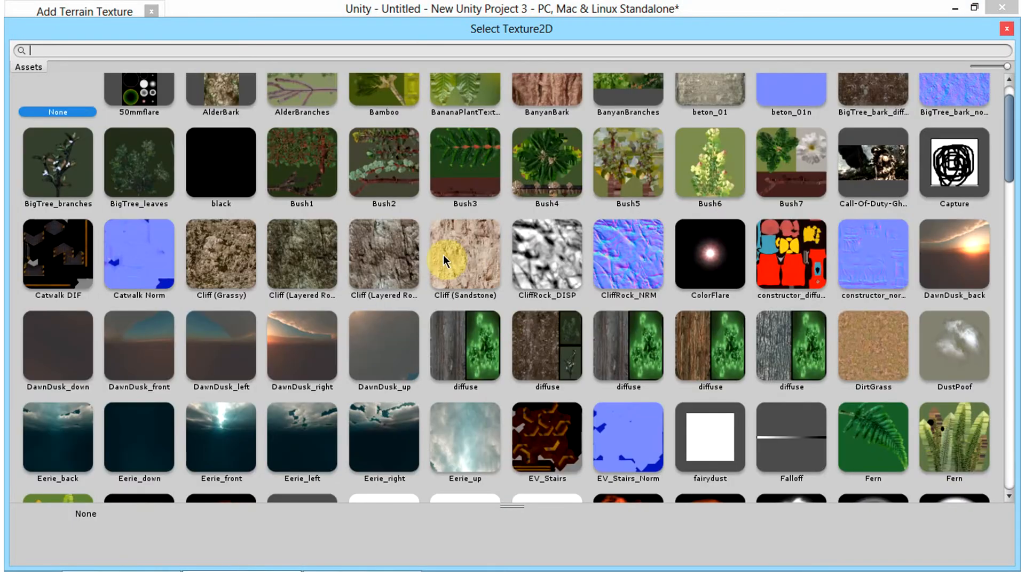
double_click(867, 348)
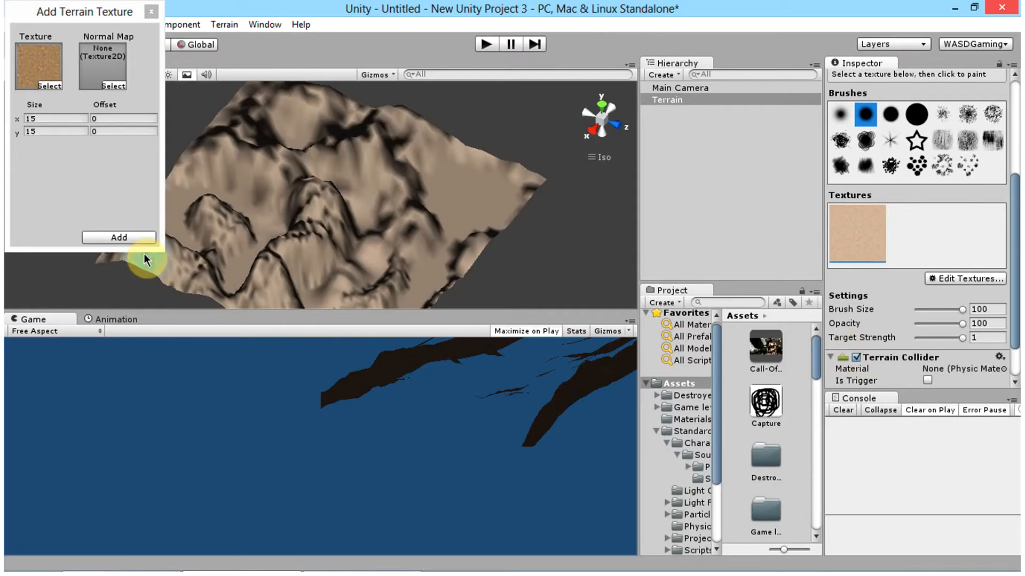
click(145, 237)
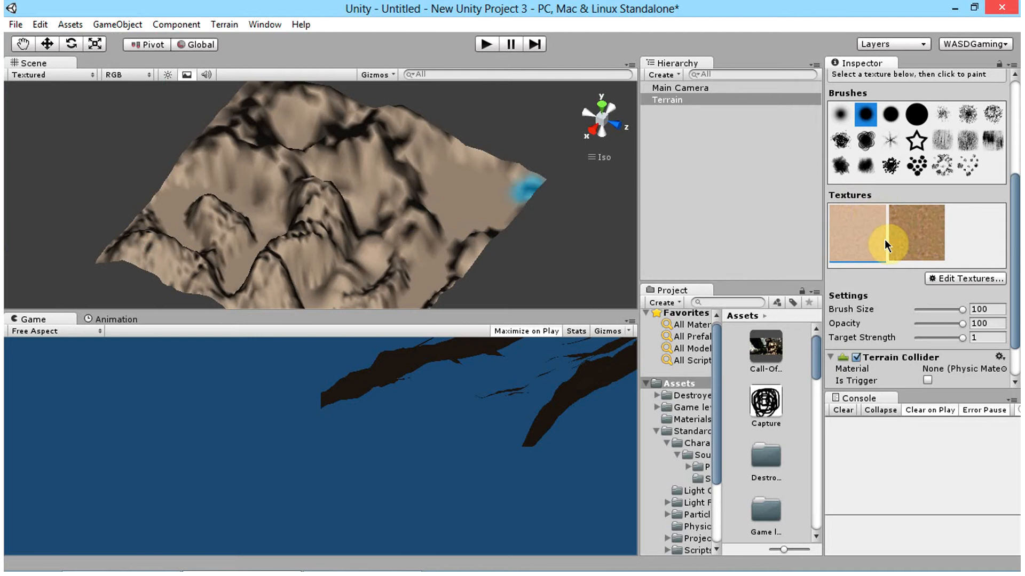
click(903, 219)
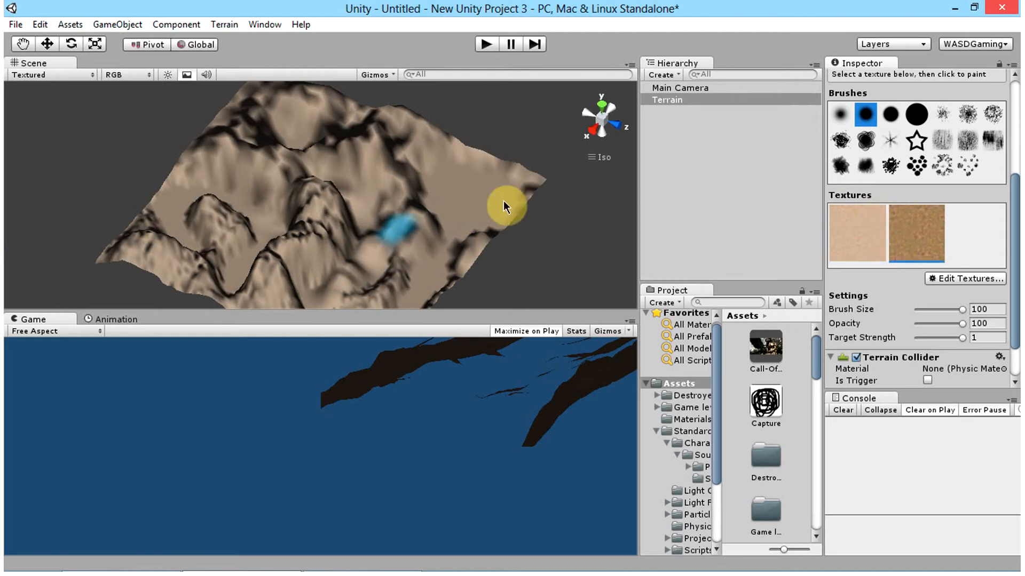
click(850, 239)
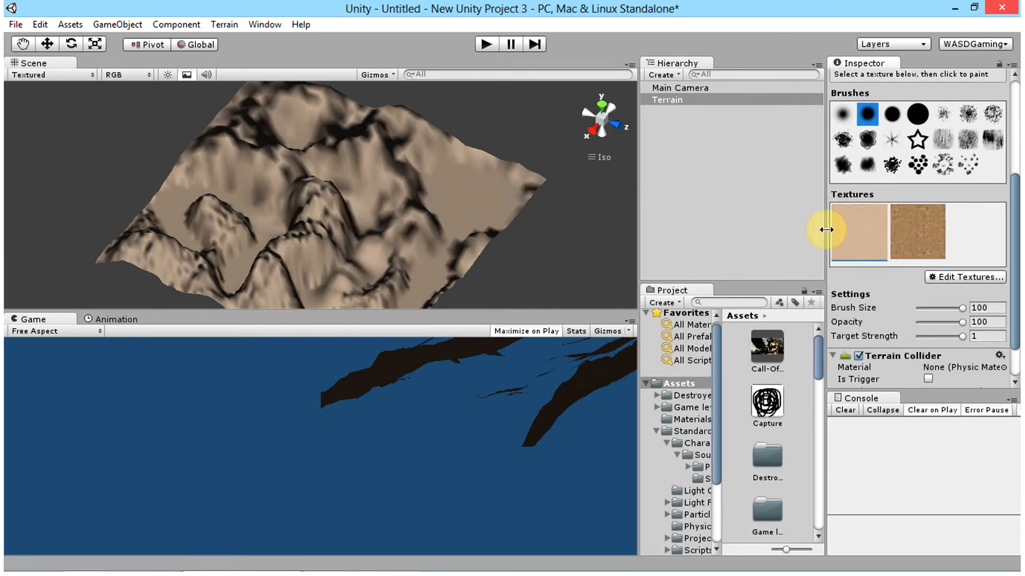
click(909, 238)
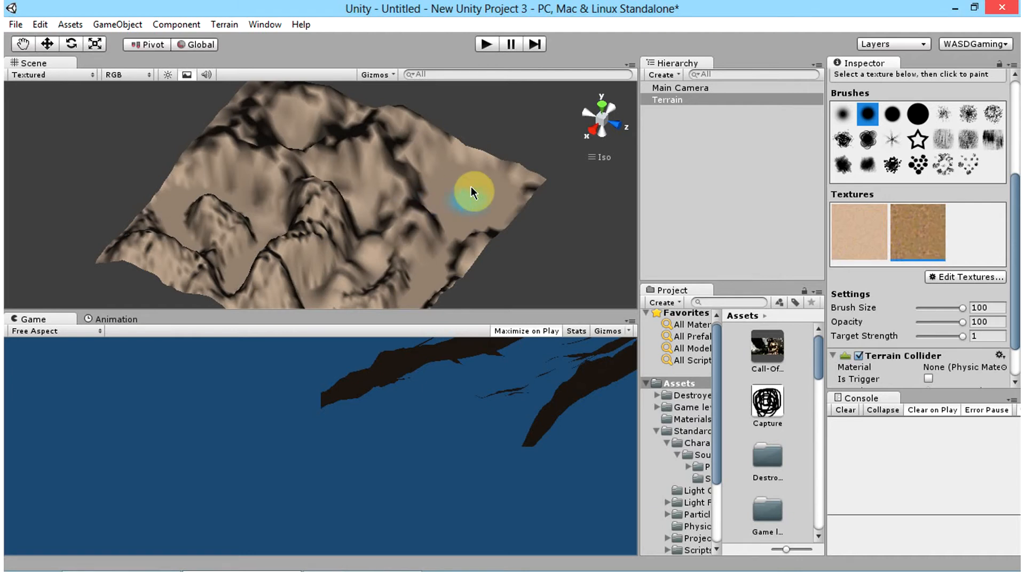
drag(470, 187, 470, 203)
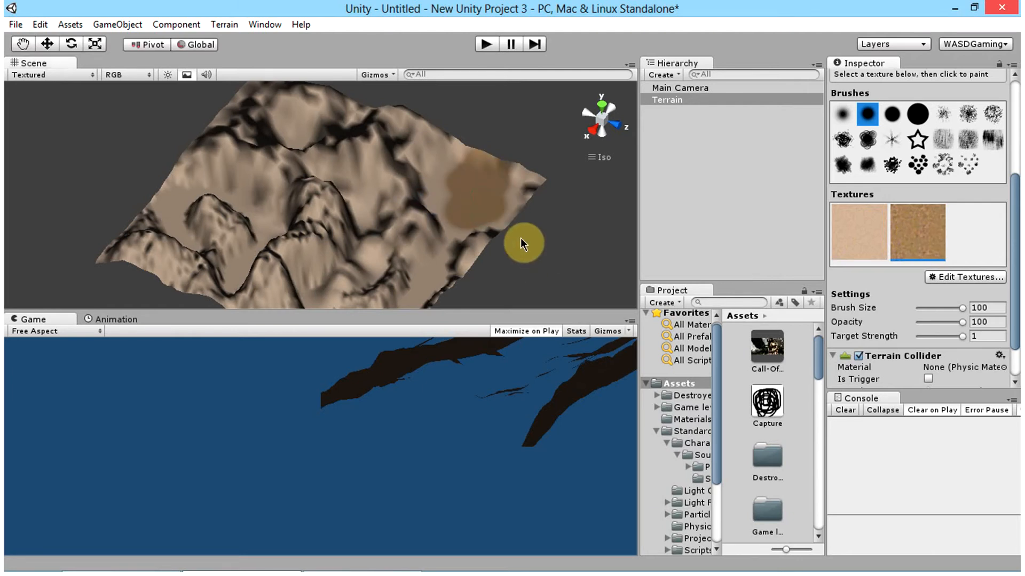
key(ctrl+z)
click(423, 152)
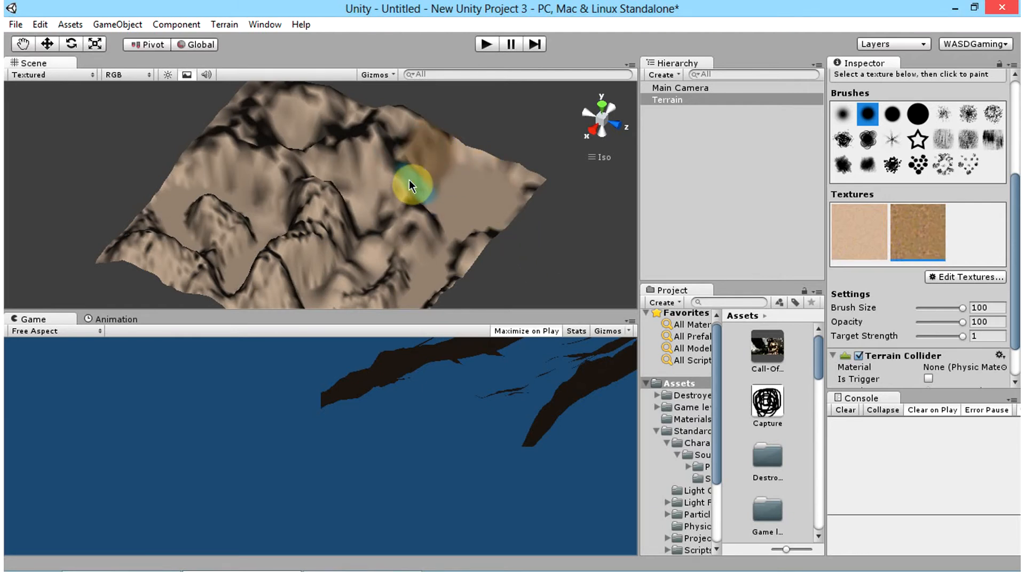
drag(421, 227, 489, 254)
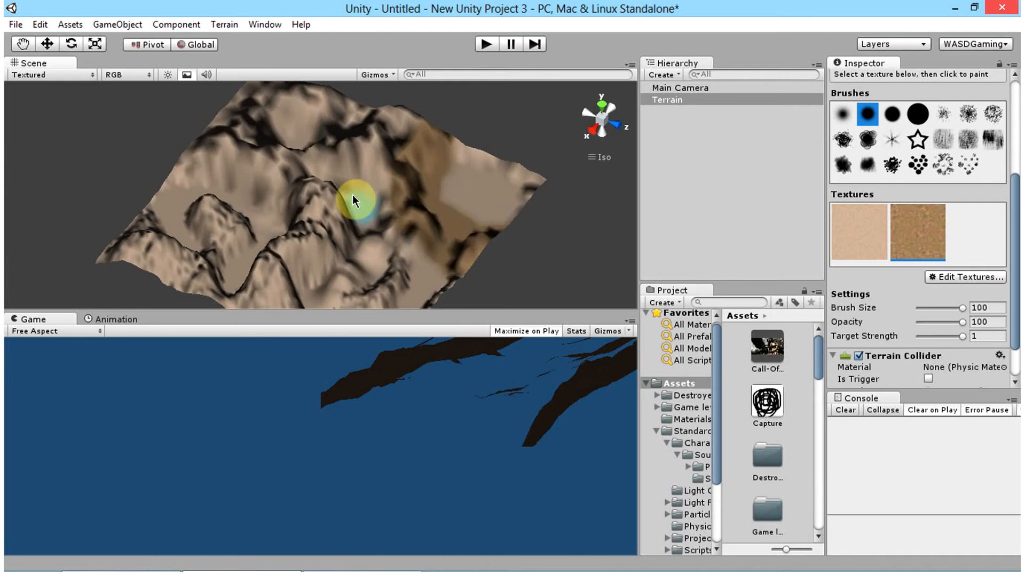
key(ctrl+z)
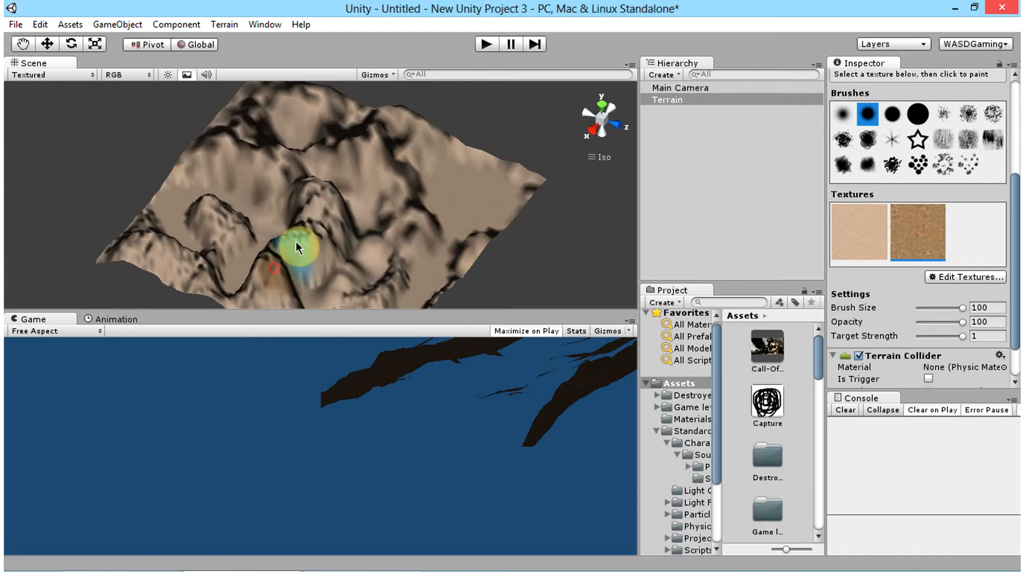
Step: Paint the DirtGrass texture over the mountains and ridges on all sides of the terrain, leaving sand in the low areas
mouse_move(296, 241)
mouse_down()
mouse_move(331, 217)
mouse_move(344, 235)
mouse_up()
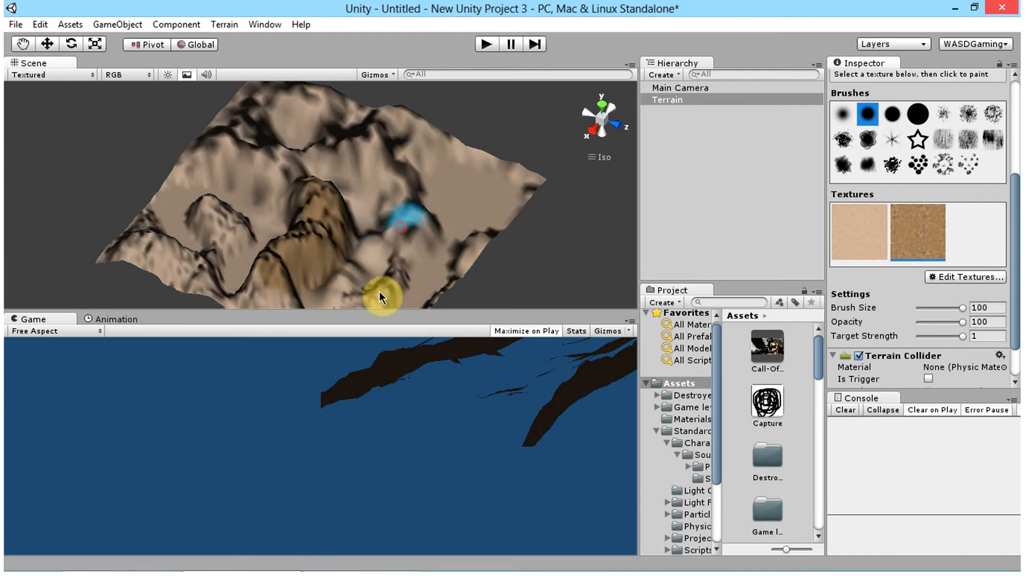
mouse_move(381, 296)
mouse_down()
mouse_move(393, 165)
mouse_move(380, 164)
mouse_move(395, 140)
mouse_up()
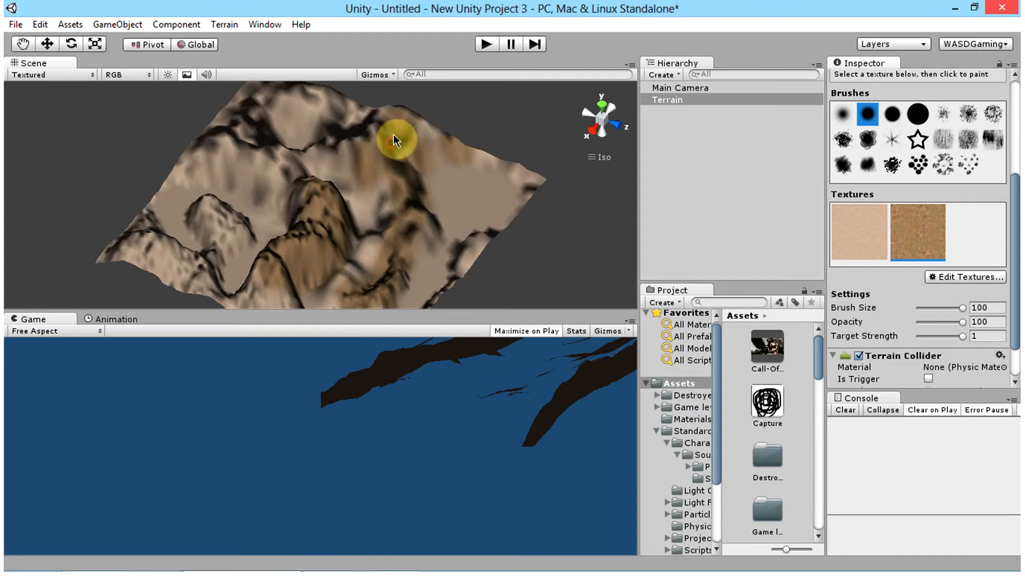
mouse_move(185, 284)
alt+mouse_down()
mouse_move(408, 251)
mouse_move(505, 176)
alt+mouse_up()
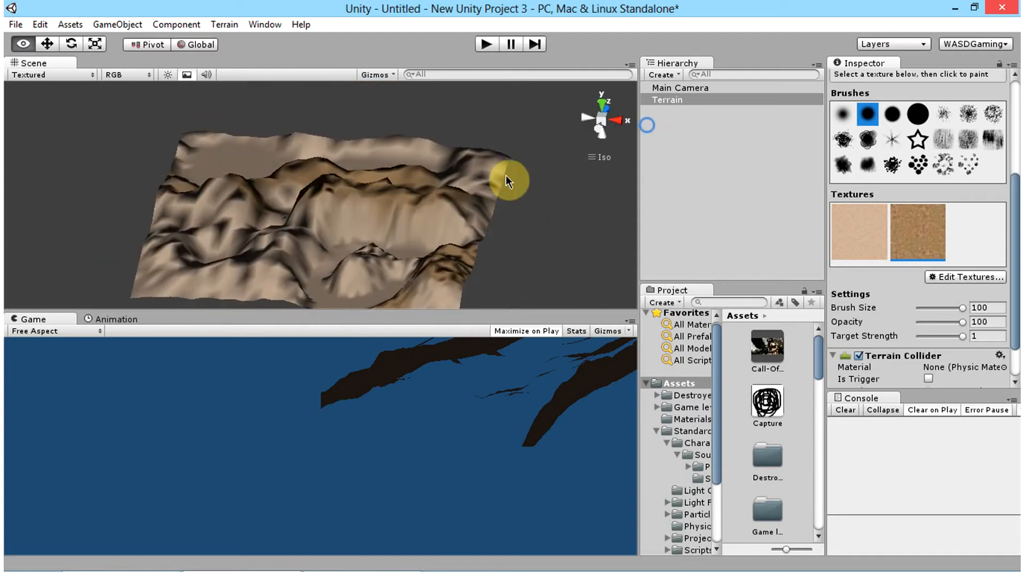
alt+drag(283, 251, 359, 231)
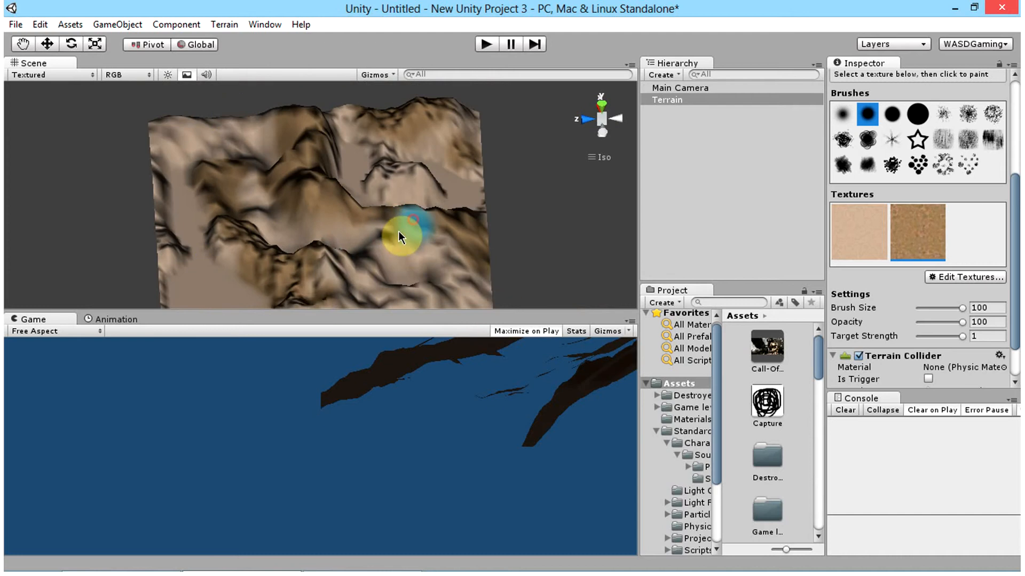
alt+drag(231, 227, 418, 155)
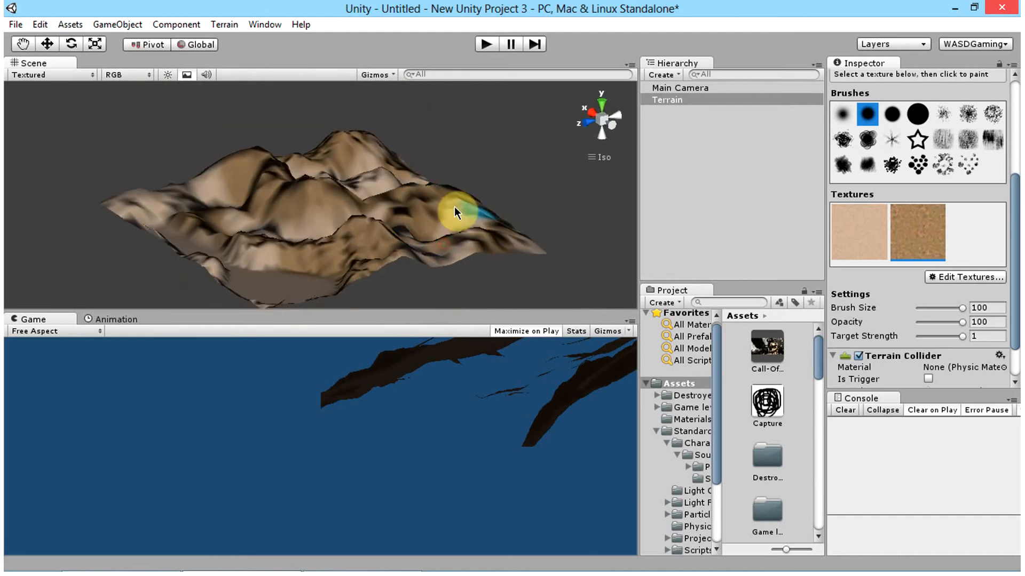
alt+drag(466, 213, 210, 213)
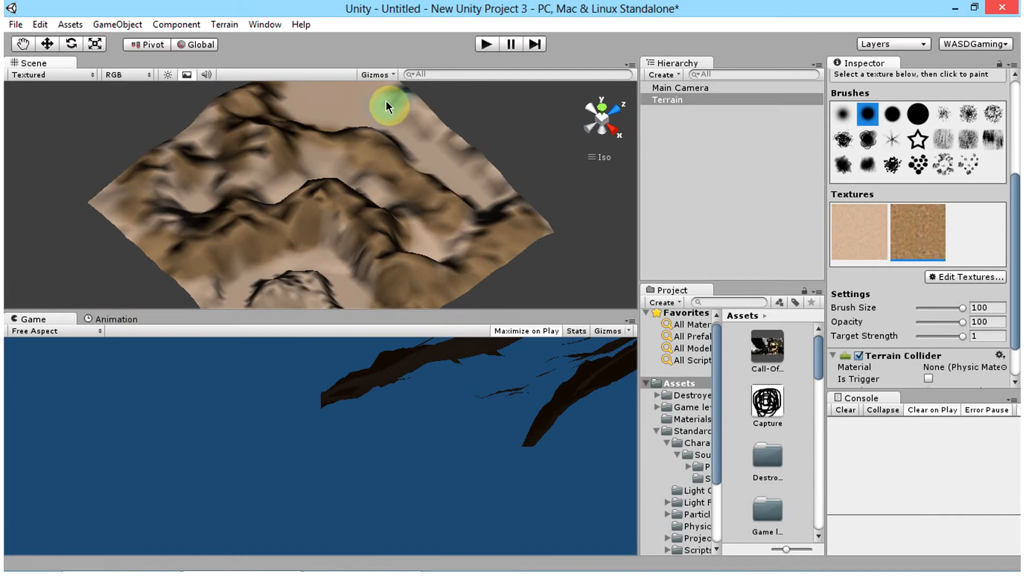
mouse_move(393, 229)
alt+mouse_down()
mouse_move(345, 215)
mouse_move(214, 218)
mouse_move(133, 288)
mouse_move(96, 240)
mouse_move(222, 176)
mouse_move(263, 233)
alt+mouse_up()
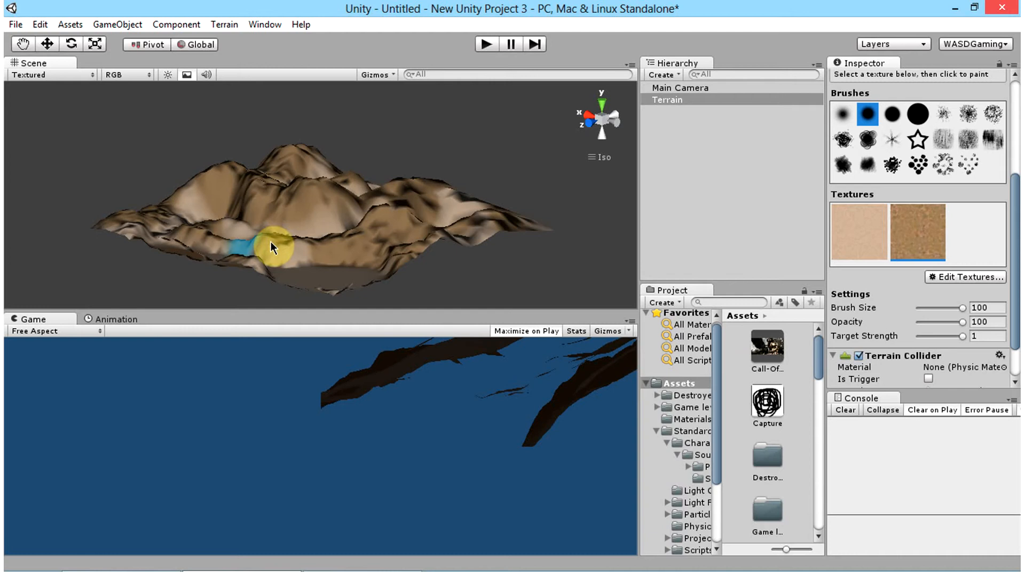
alt+drag(425, 239, 84, 218)
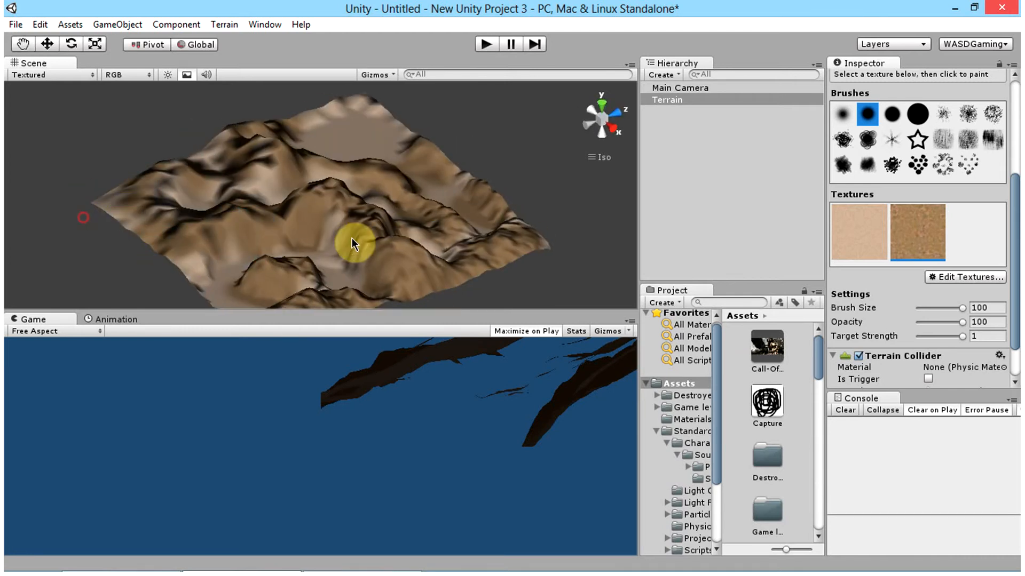
alt+drag(351, 238, 355, 158)
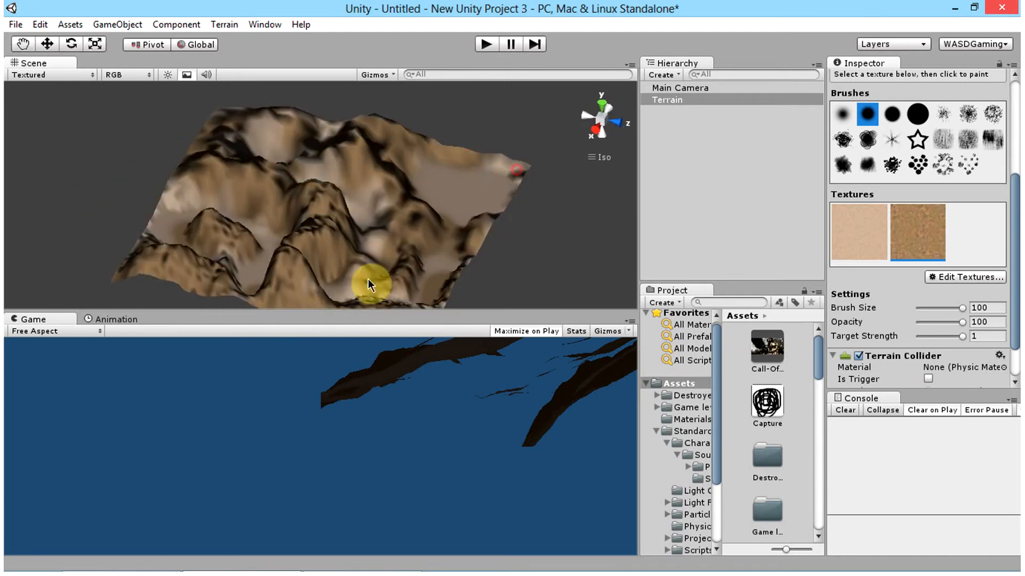
alt+drag(369, 283, 212, 199)
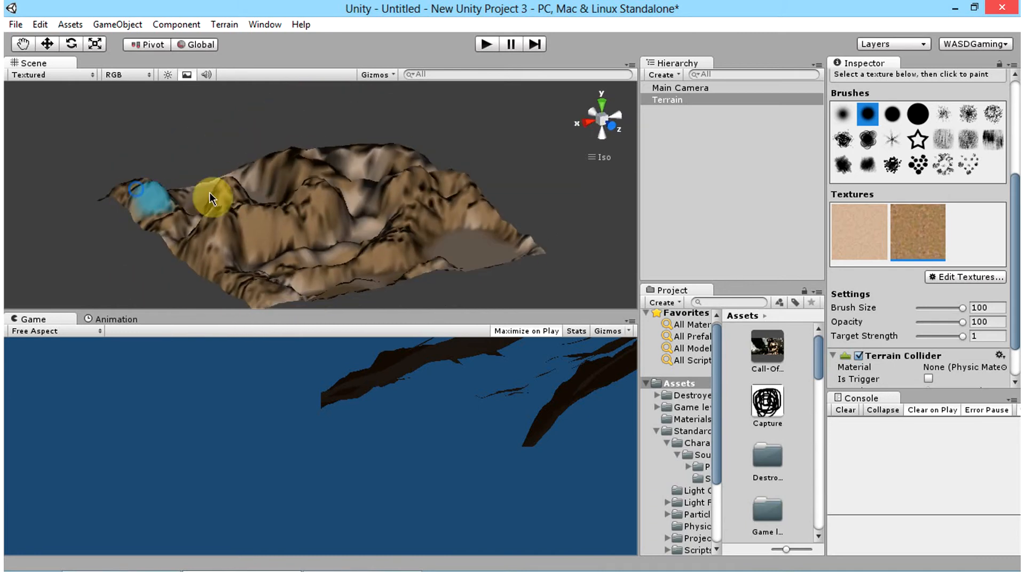
Step: Add GoodDirt as a third terrain texture and make it the active texture for painting
click(931, 277)
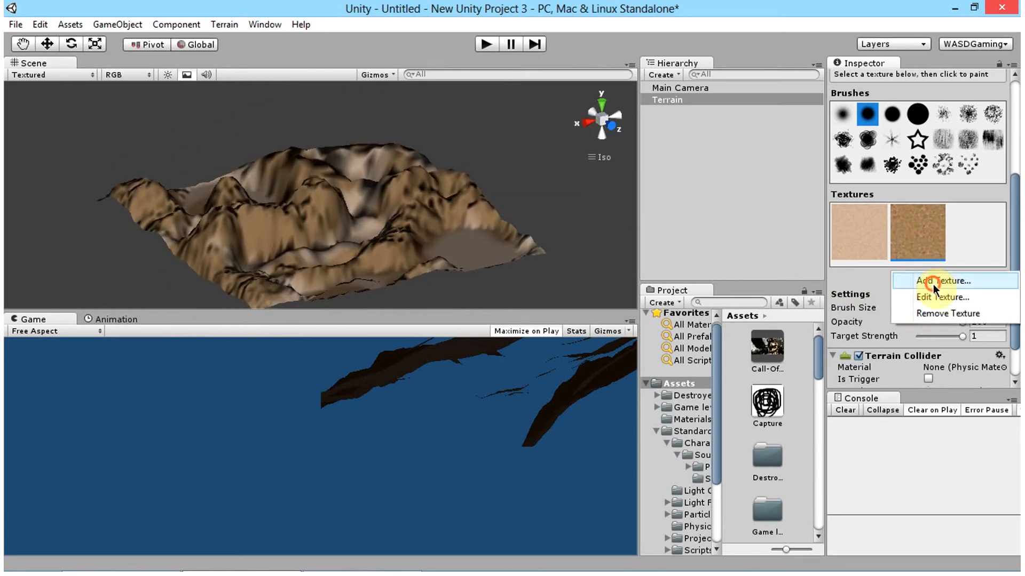
click(933, 282)
click(49, 85)
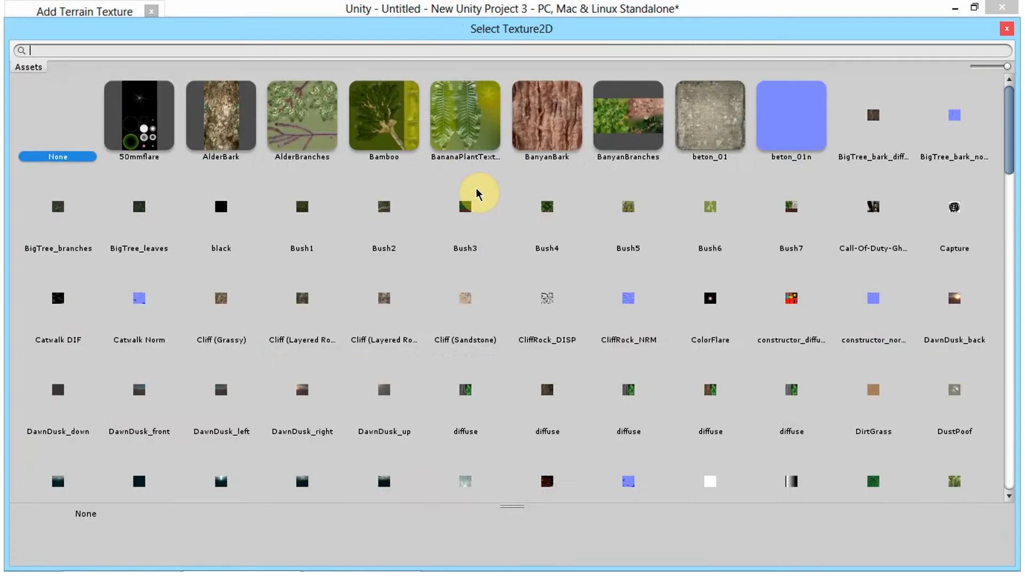
scroll(484, 202, down, 3)
scroll(481, 197, down, 3)
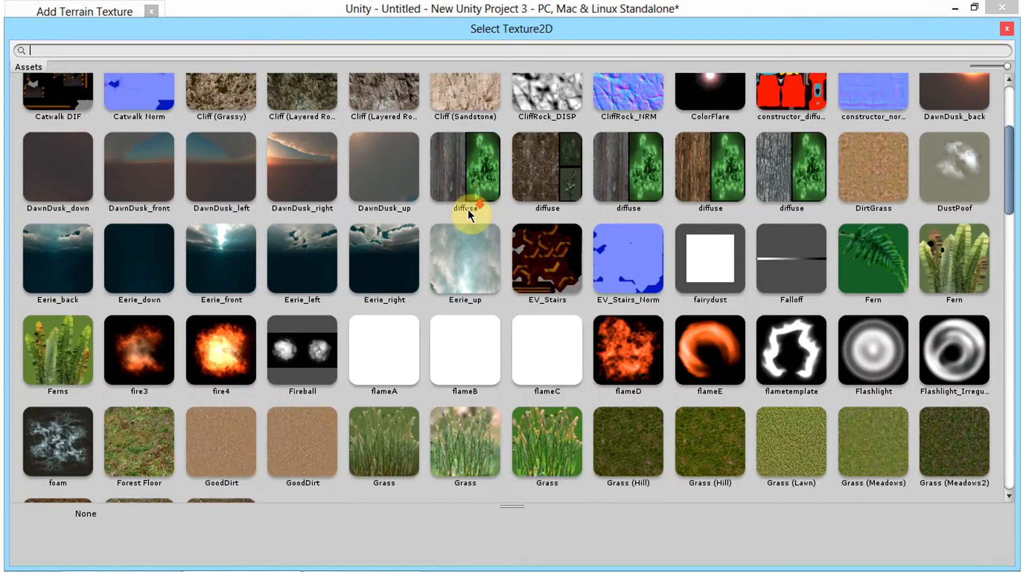
double_click(276, 289)
click(126, 237)
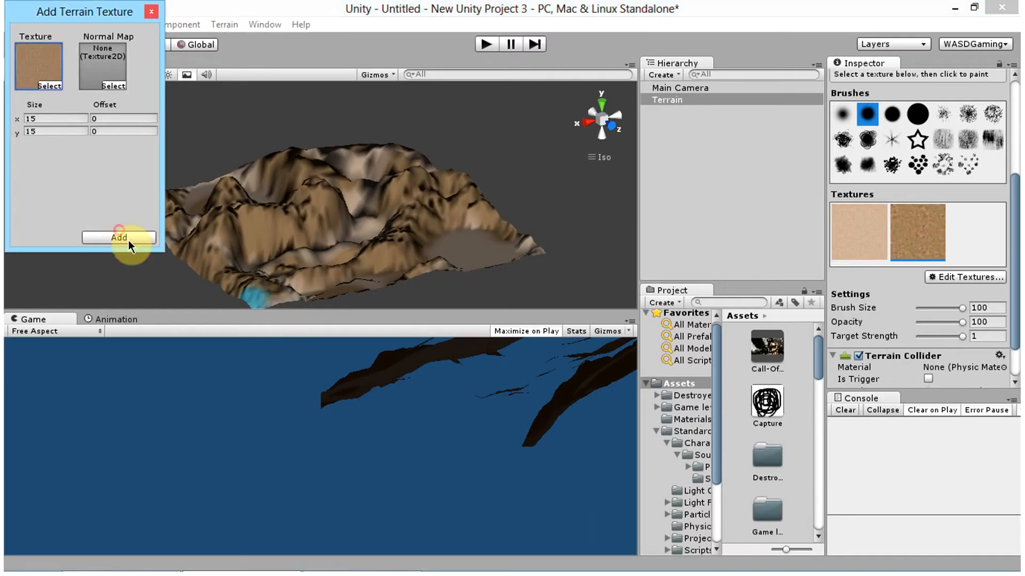
click(958, 226)
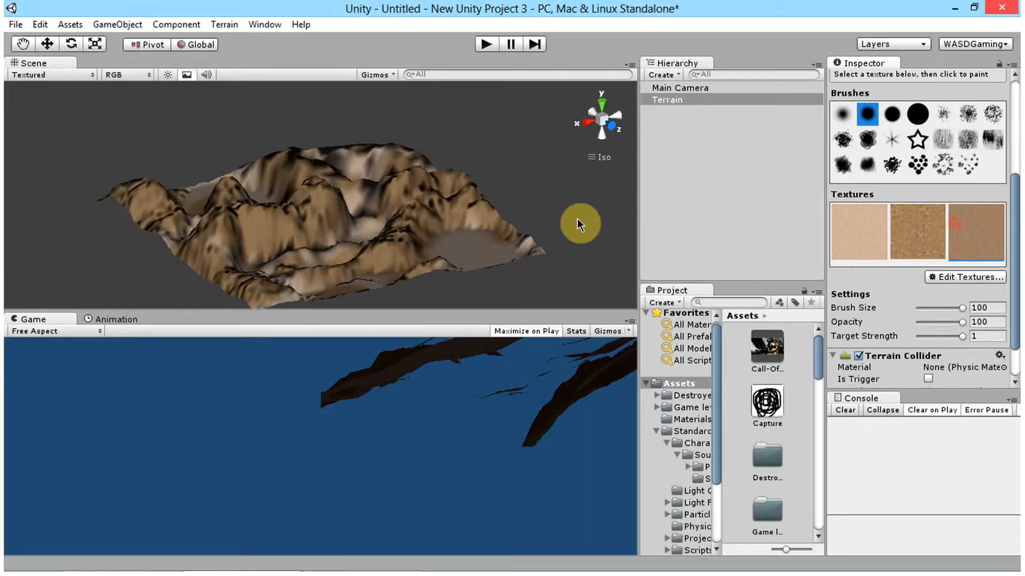
Step: Paint the GoodDirt texture over the valleys and lower slopes between the mountains from several sides of the terrain
drag(241, 246, 206, 259)
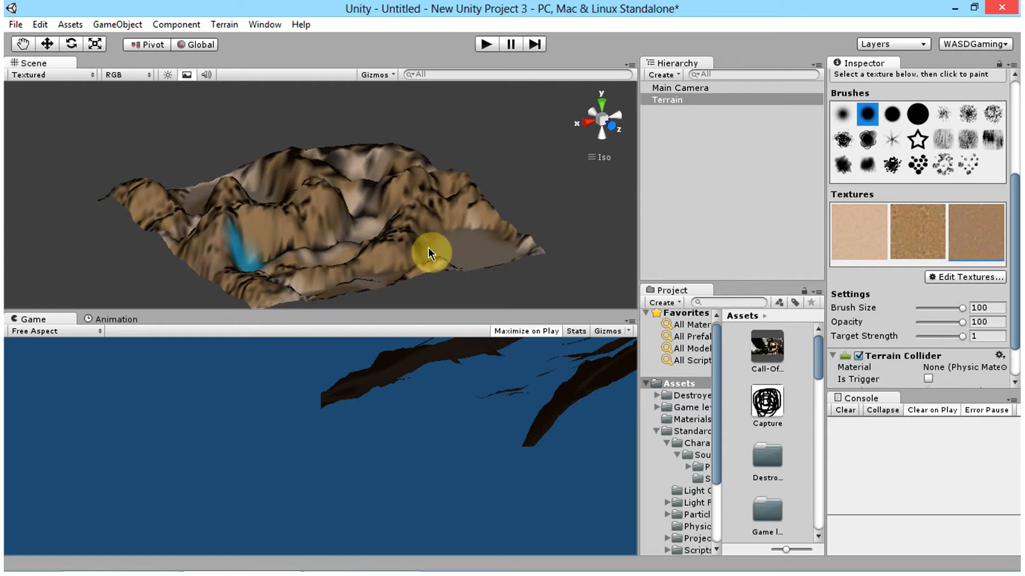
alt+drag(302, 298, 235, 288)
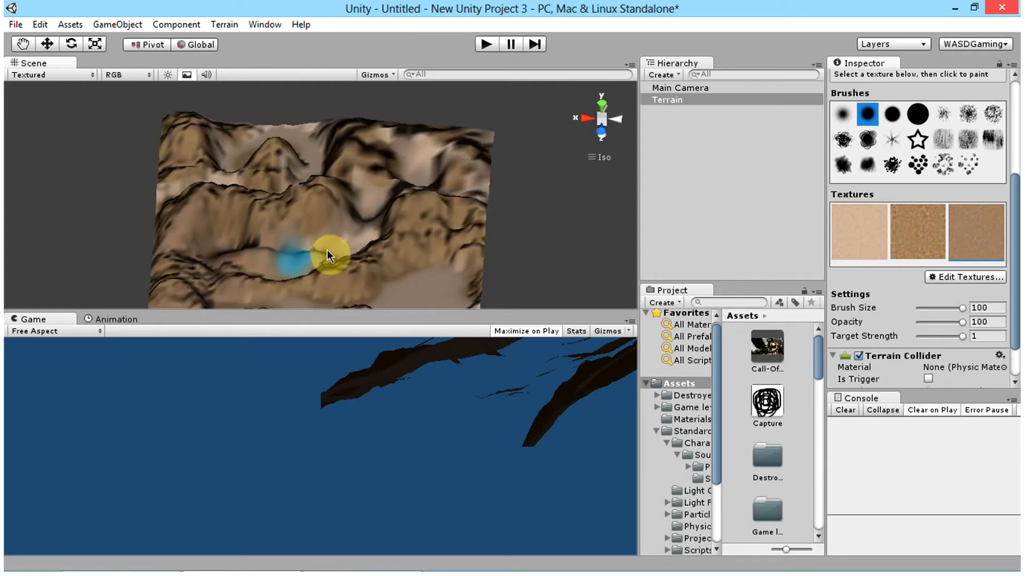
alt+drag(472, 237, 298, 264)
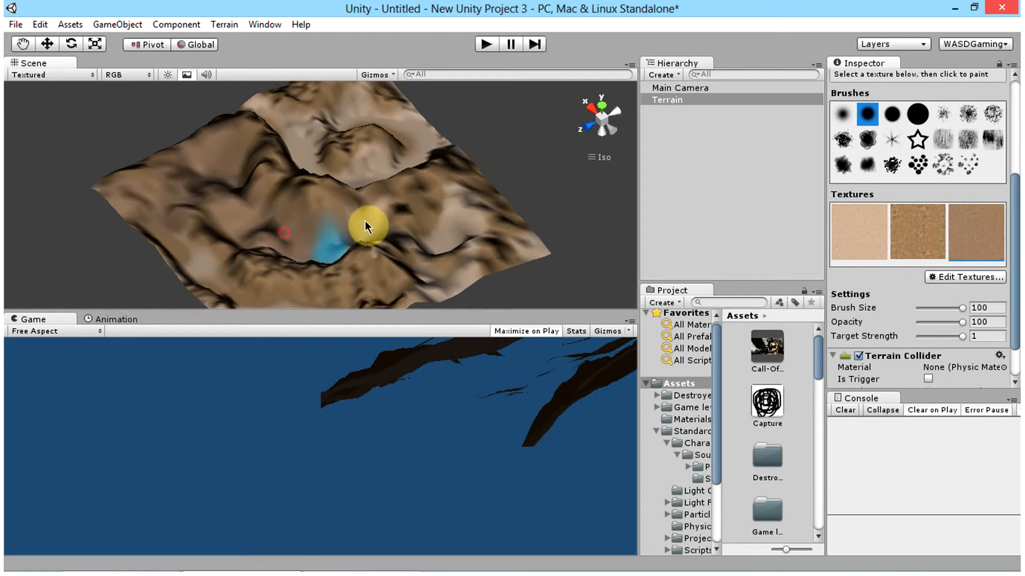
mouse_move(453, 197)
mouse_down()
mouse_move(460, 234)
mouse_move(467, 185)
mouse_move(480, 239)
mouse_move(320, 235)
mouse_move(51, 115)
mouse_move(228, 299)
mouse_up()
click(448, 281)
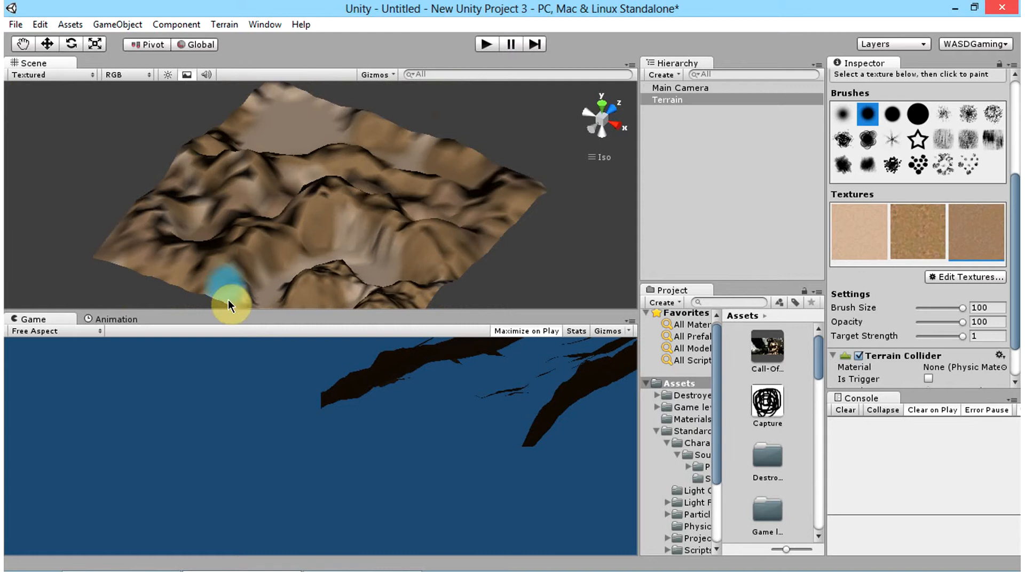
click(373, 243)
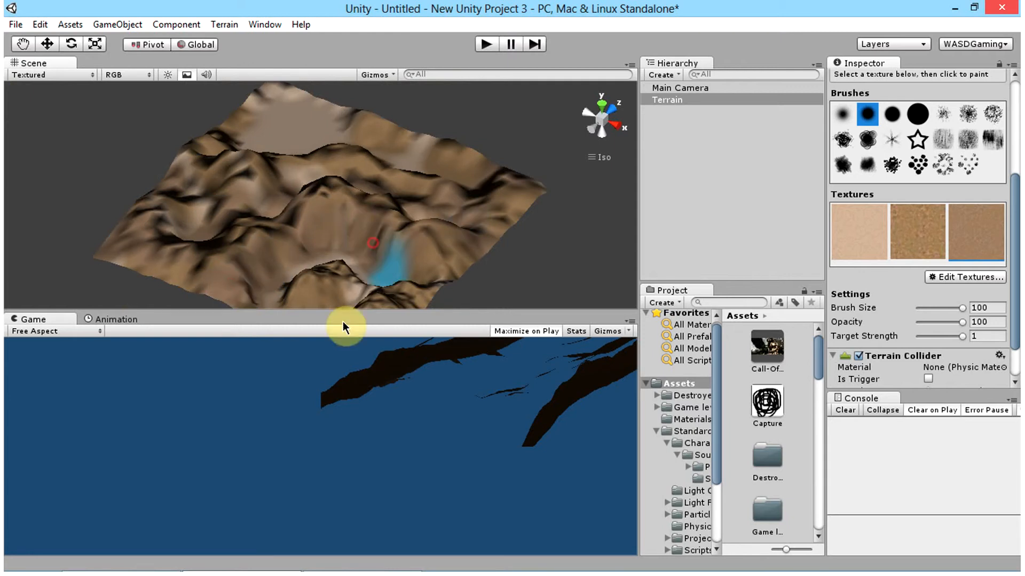
alt+drag(343, 327, 1013, 230)
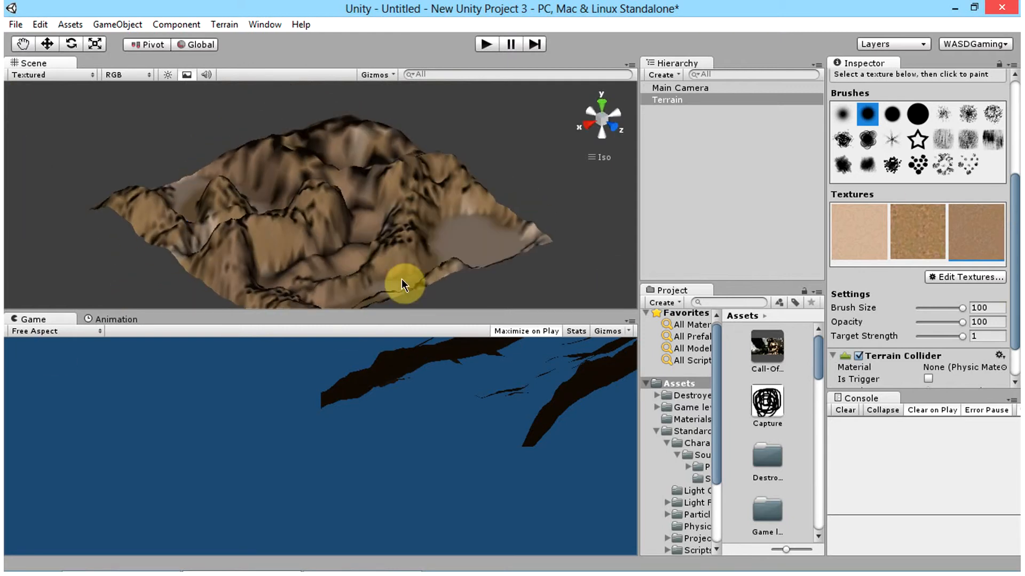
mouse_move(444, 231)
alt+mouse_down()
mouse_move(359, 258)
mouse_move(468, 288)
alt+mouse_up()
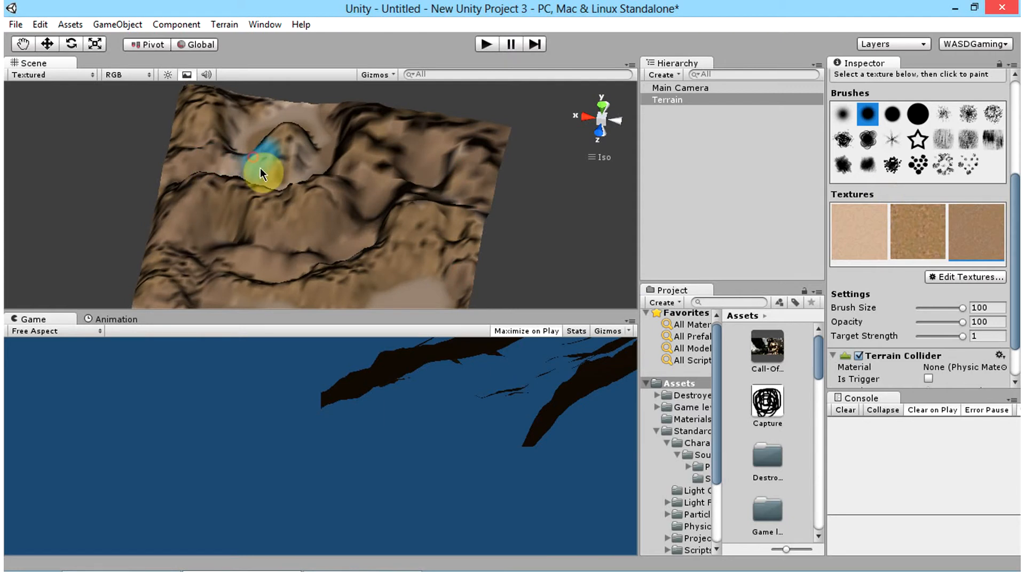
Step: Add Grass (Muddy) as a fourth terrain texture and make it the active texture for painting
click(965, 277)
click(958, 291)
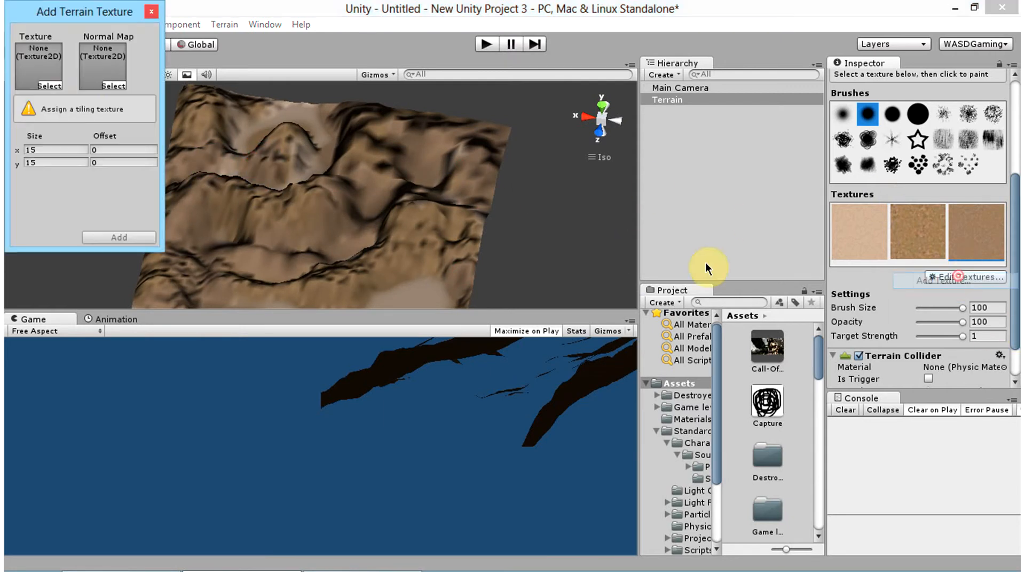
click(50, 87)
scroll(606, 389, down, 6)
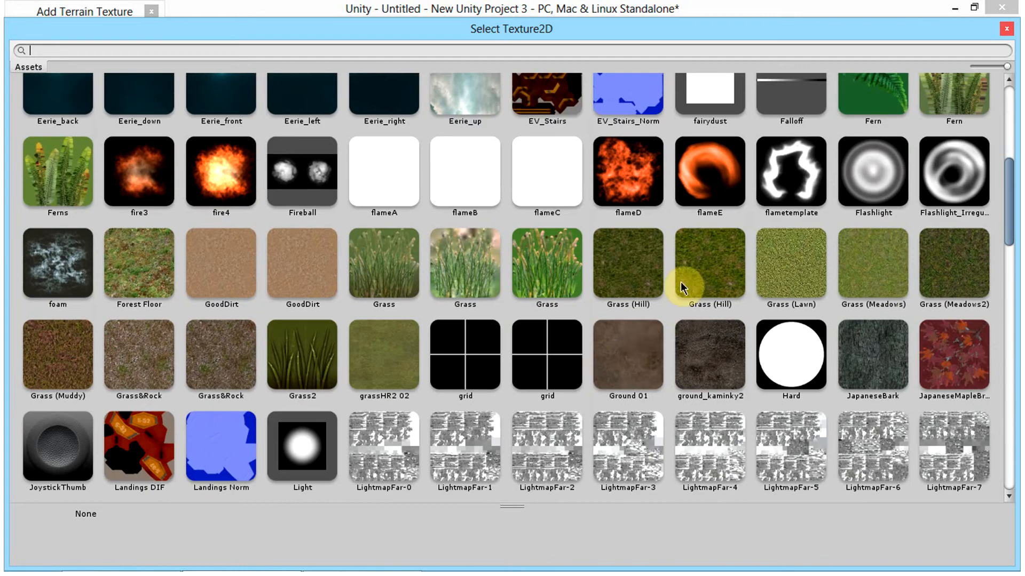
scroll(664, 294, down, 2)
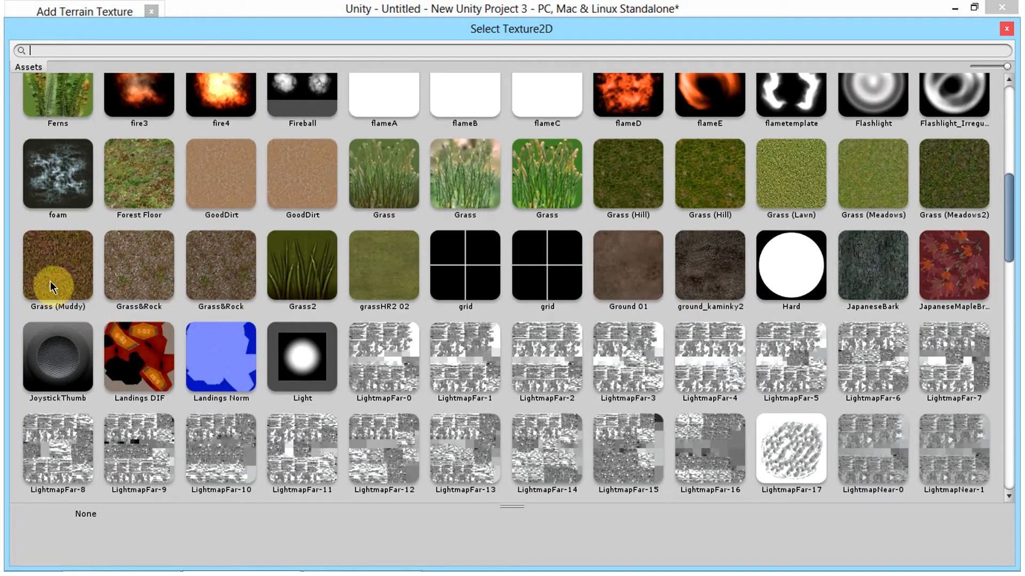
double_click(96, 278)
click(133, 238)
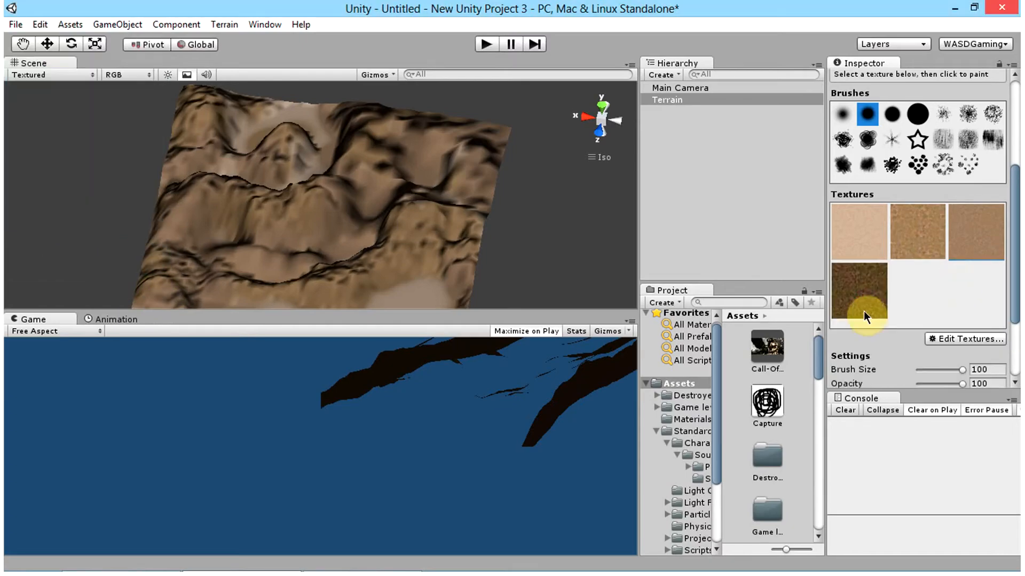
click(861, 307)
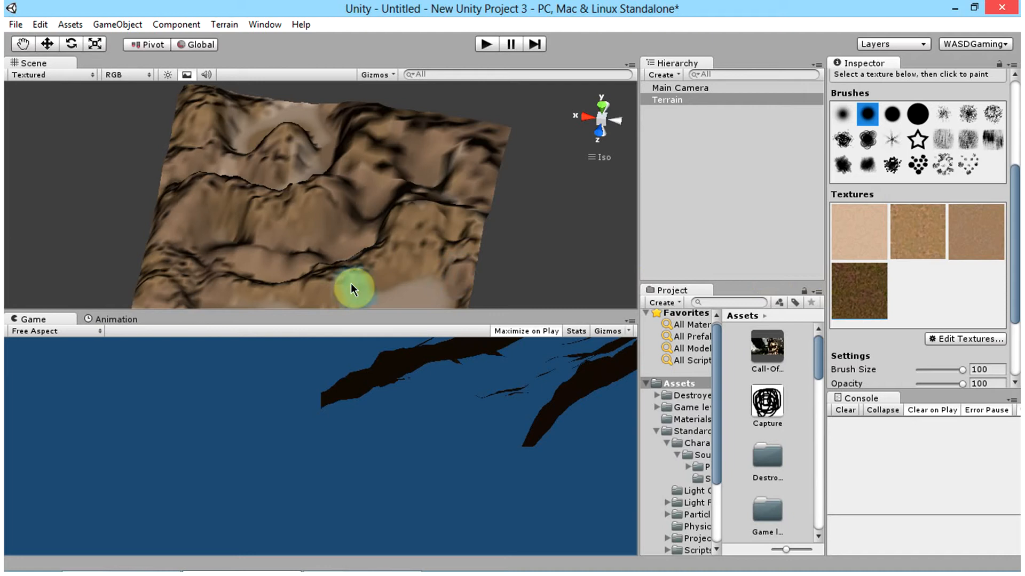
Step: Paint the Grass (Muddy) texture along the low slopes near the terrain's edge with brush size 100
mouse_move(338, 291)
mouse_down()
mouse_move(279, 291)
mouse_move(328, 290)
mouse_move(305, 292)
mouse_up()
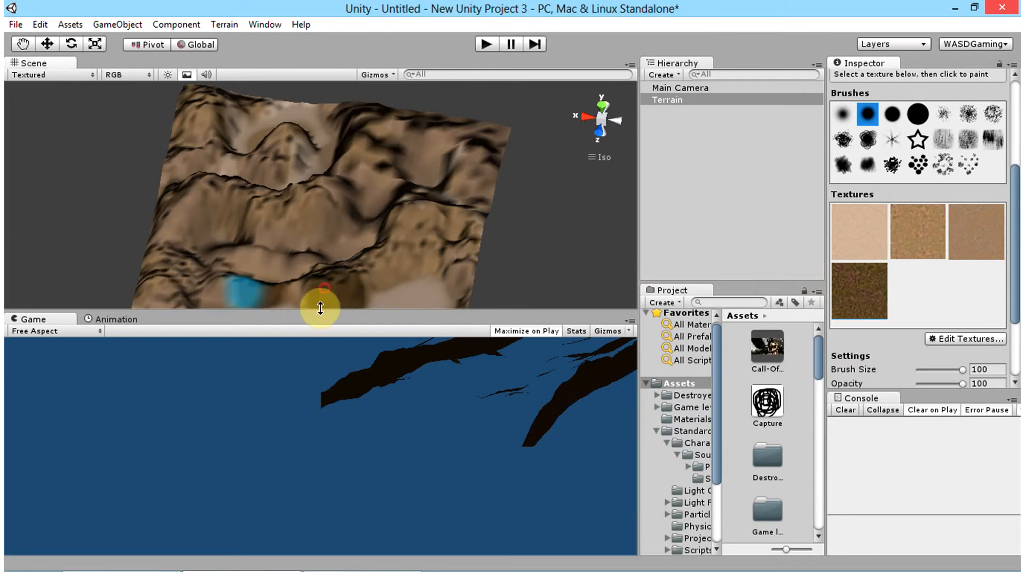
mouse_move(171, 296)
mouse_down()
mouse_move(254, 225)
mouse_move(111, 263)
mouse_move(302, 188)
mouse_move(403, 133)
mouse_move(353, 181)
mouse_move(238, 175)
mouse_move(333, 137)
mouse_move(131, 177)
mouse_move(240, 290)
mouse_move(222, 284)
mouse_move(347, 265)
mouse_move(328, 265)
mouse_up()
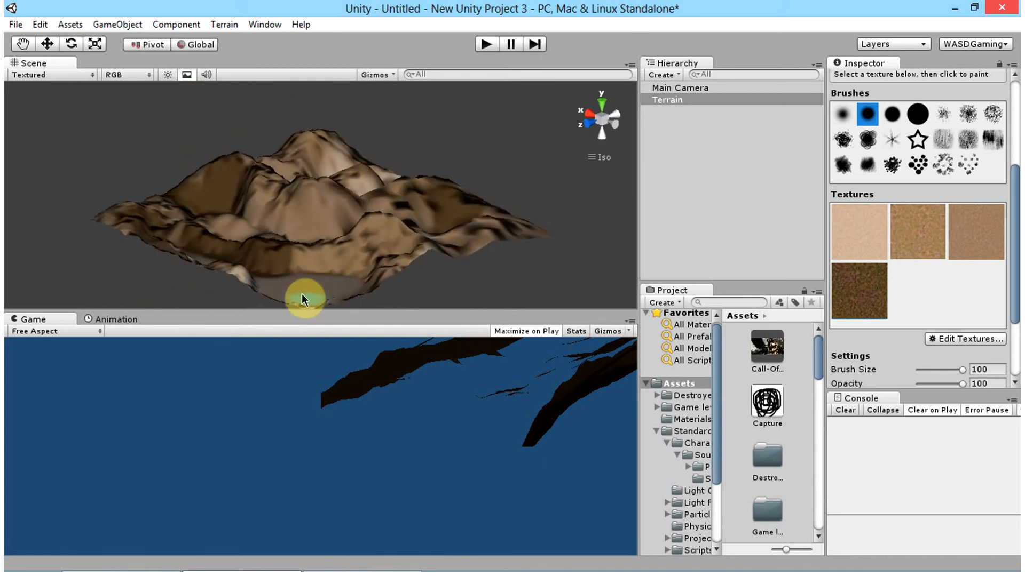
click(806, 260)
alt+drag(425, 251, 457, 228)
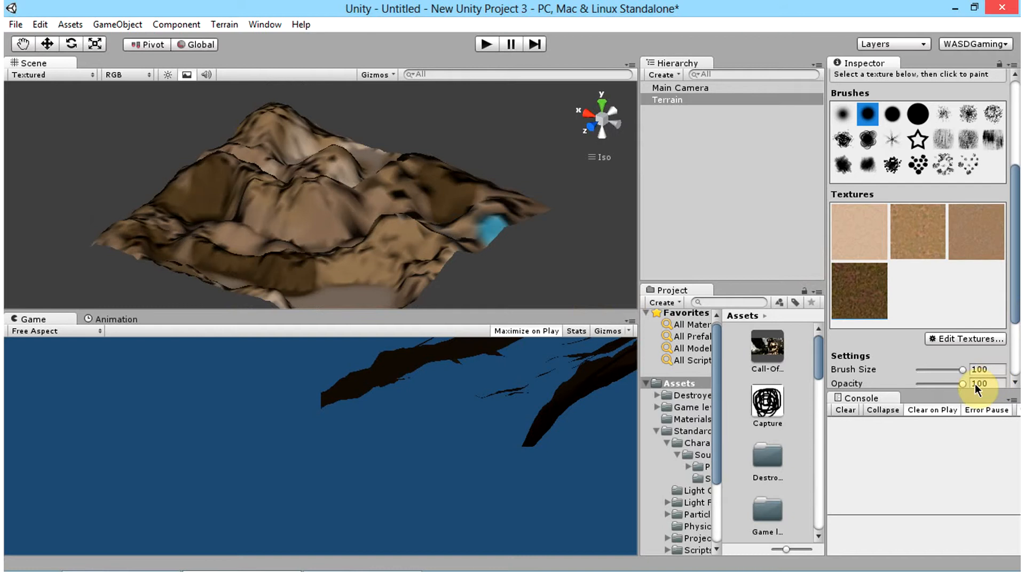
Step: Try Grass (Muddy) strokes at brush sizes 1 and 60, and set the brush size to 50
drag(959, 370, 917, 370)
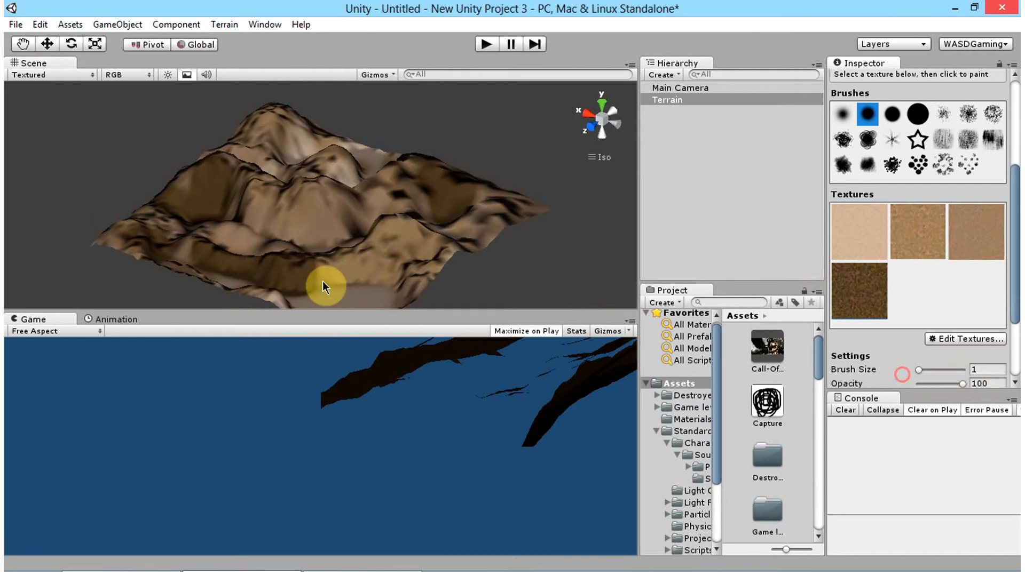
click(360, 292)
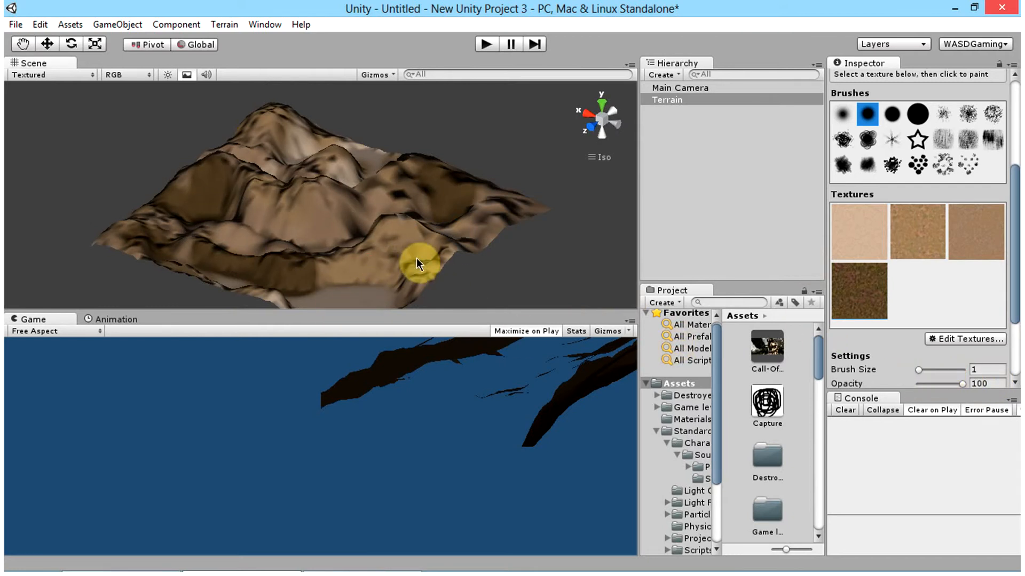
drag(927, 369, 944, 369)
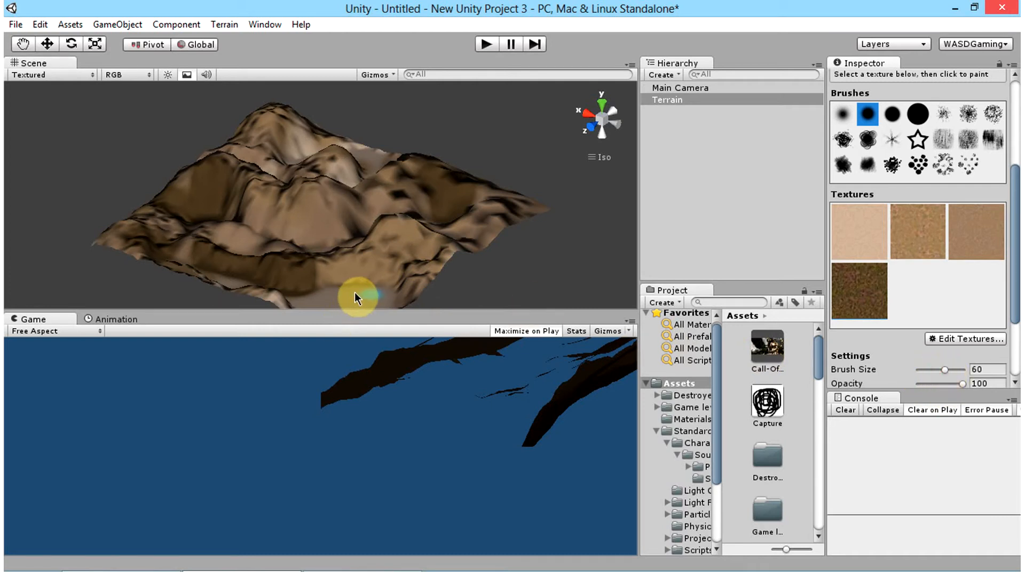
drag(355, 293, 367, 293)
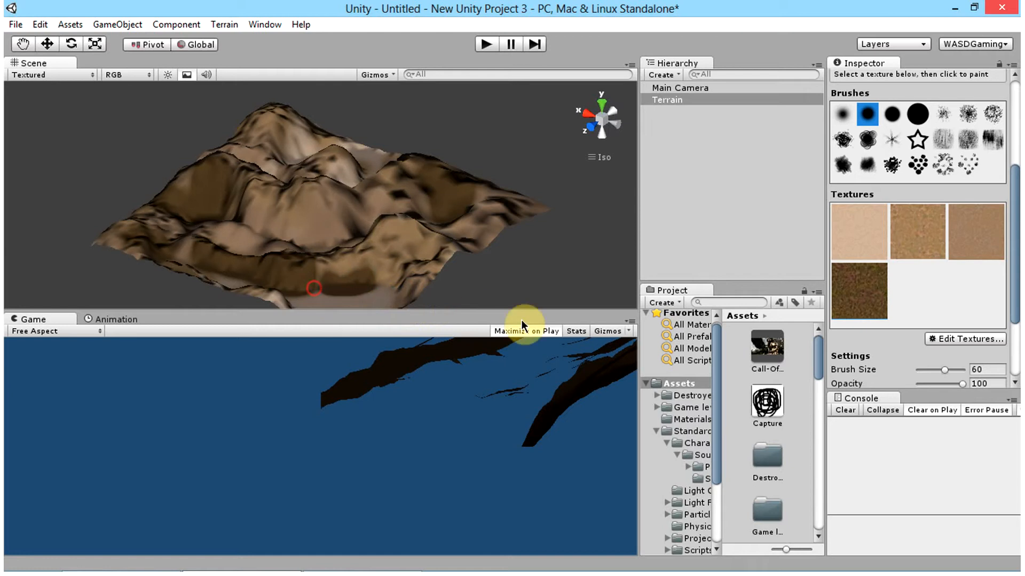
click(970, 373)
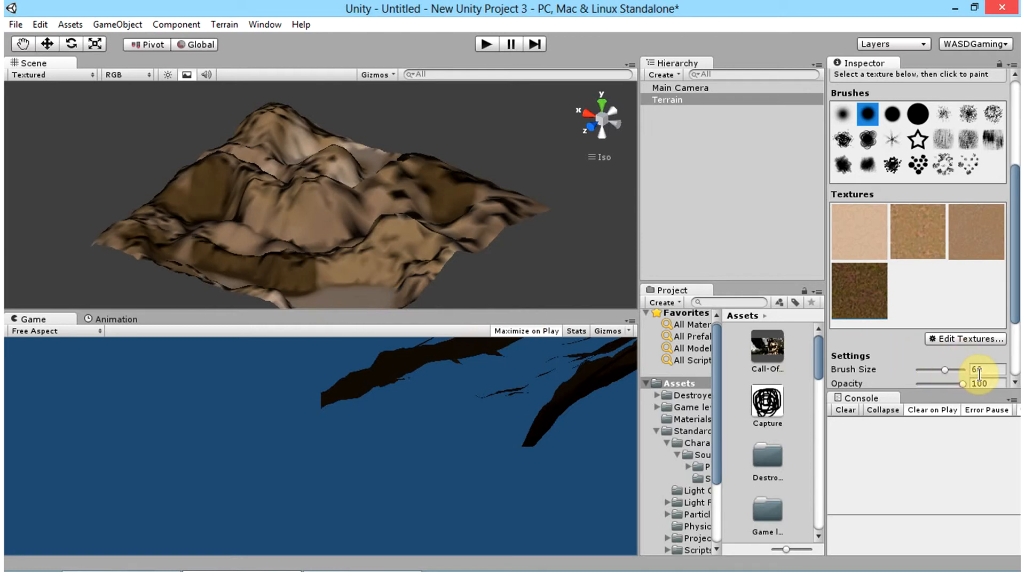
text(50)
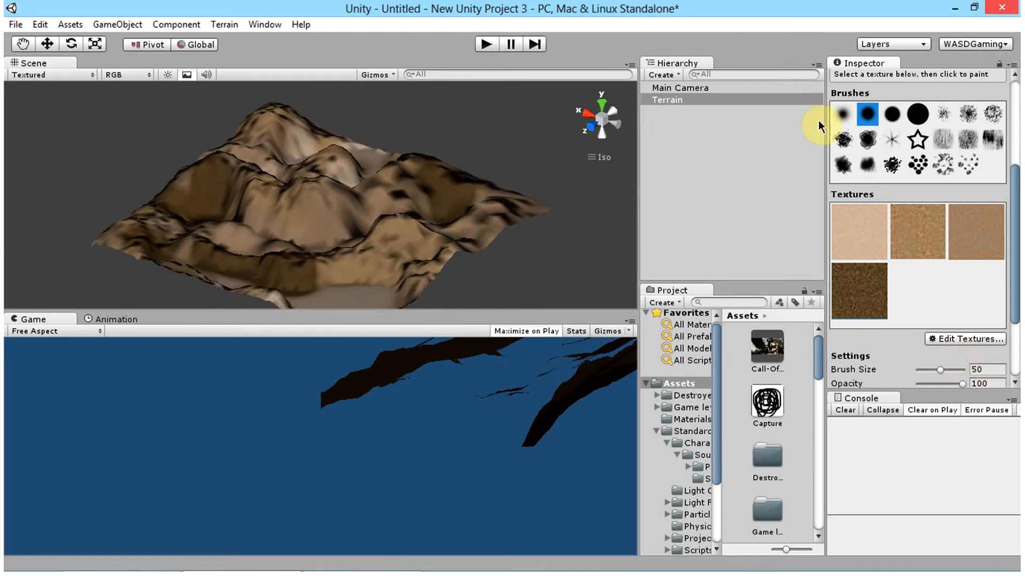
Step: Paint the Grass (Muddy) texture around the sandy basin in the terrain's corner, leaving its centre sand
scroll(211, 217, up, 2)
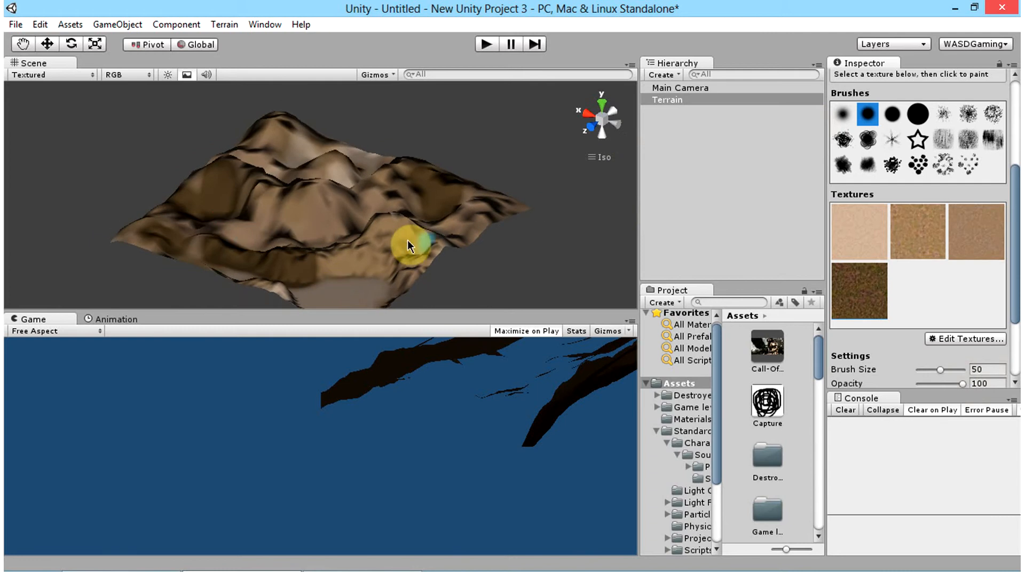
scroll(407, 240, up, 2)
alt+drag(386, 268, 542, 222)
click(18, 44)
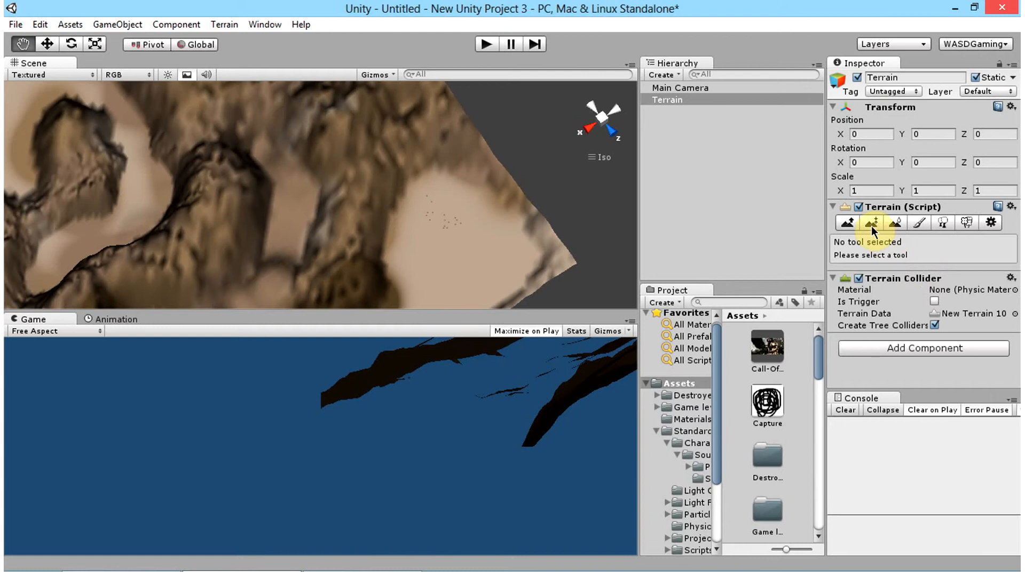
click(918, 222)
scroll(905, 324, down, 7)
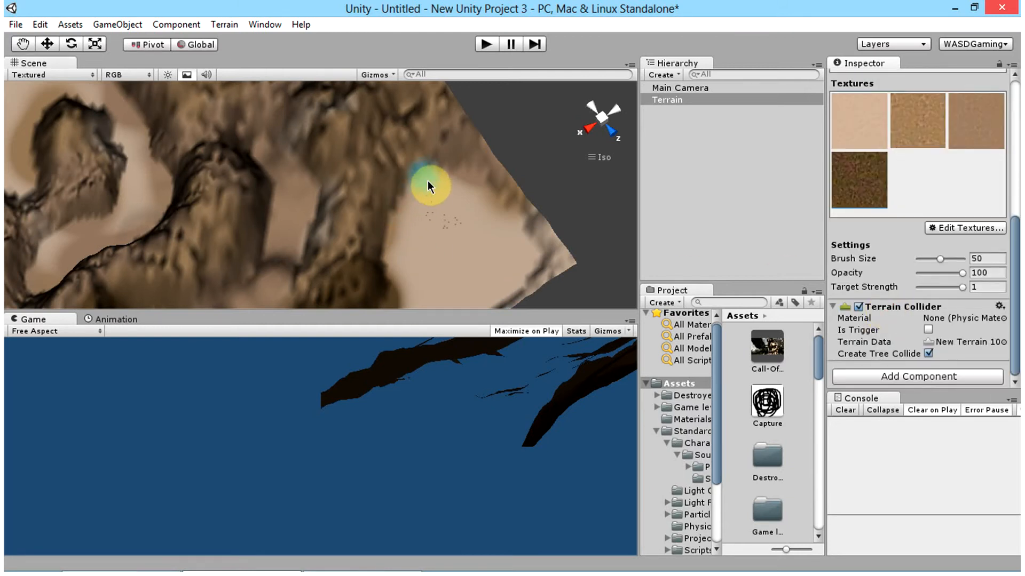
drag(428, 182, 414, 189)
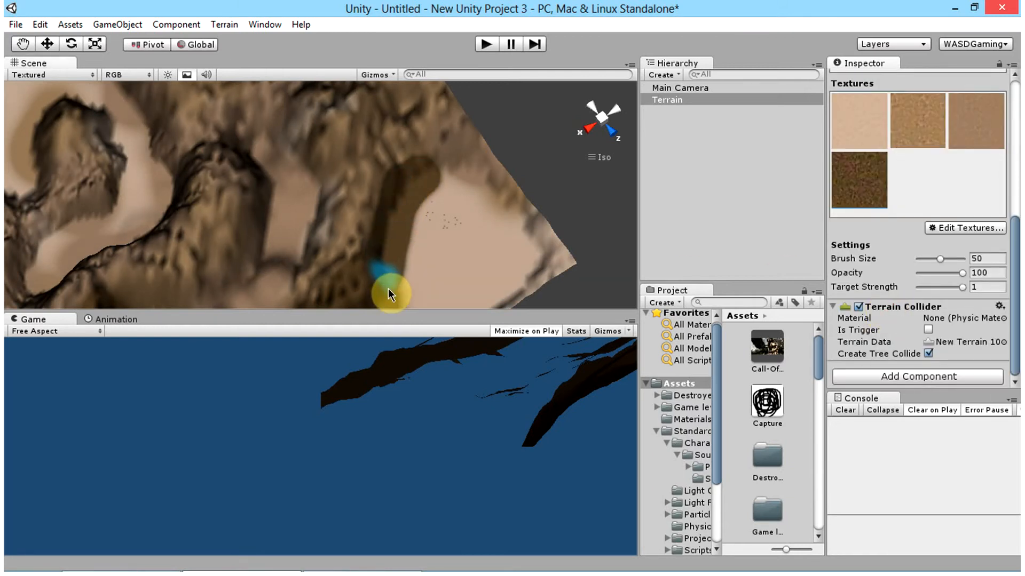
drag(398, 313, 478, 313)
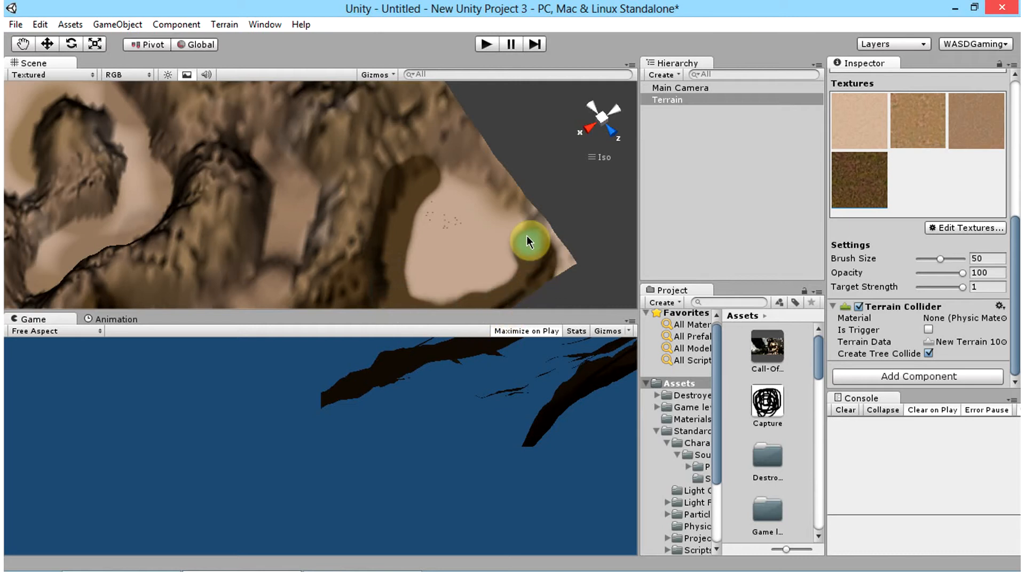
drag(421, 178, 385, 212)
Step: Paint the Grass (Muddy) texture along the valley floors and hollows between the ridges and below the crater-like peak
mouse_move(386, 212)
right_down()
mouse_move(474, 216)
mouse_move(622, 188)
right_up()
mouse_move(539, 208)
right_down()
mouse_move(550, 172)
mouse_move(487, 291)
mouse_move(540, 217)
mouse_move(487, 291)
mouse_move(370, 171)
right_up()
click(500, 185)
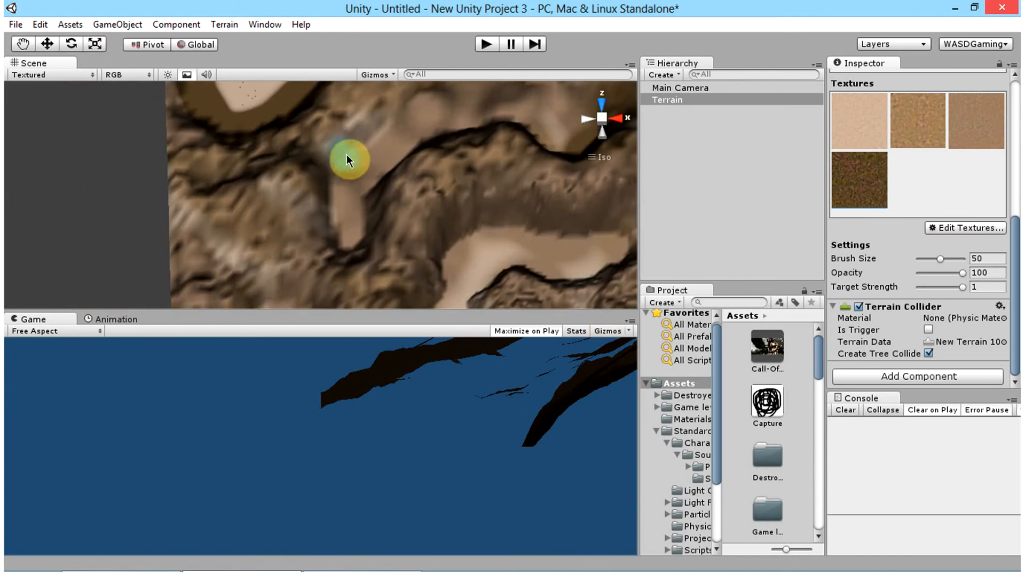
drag(325, 202, 335, 244)
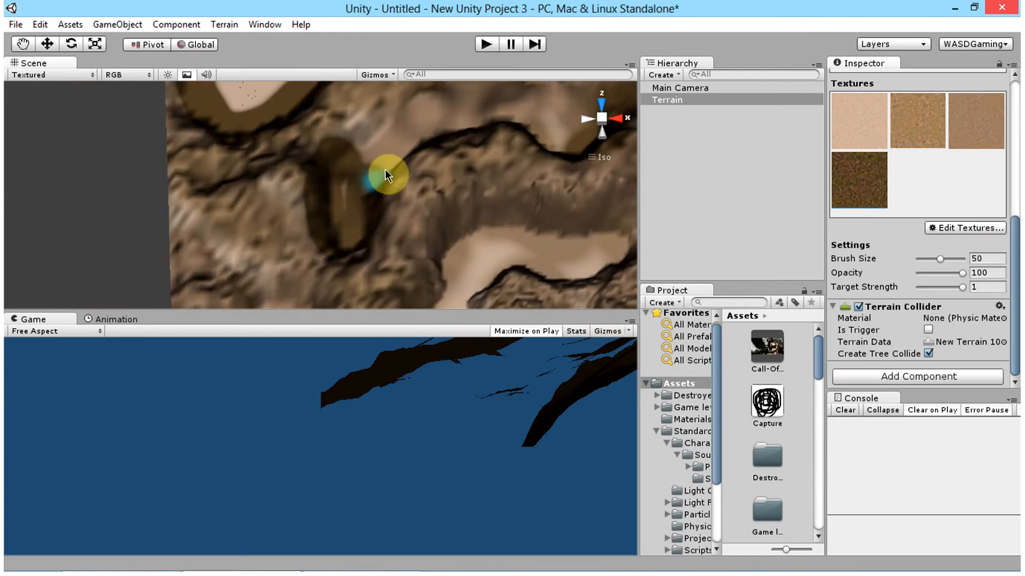
mouse_move(569, 142)
right_down()
mouse_move(458, 202)
mouse_move(313, 117)
mouse_move(156, 133)
right_up()
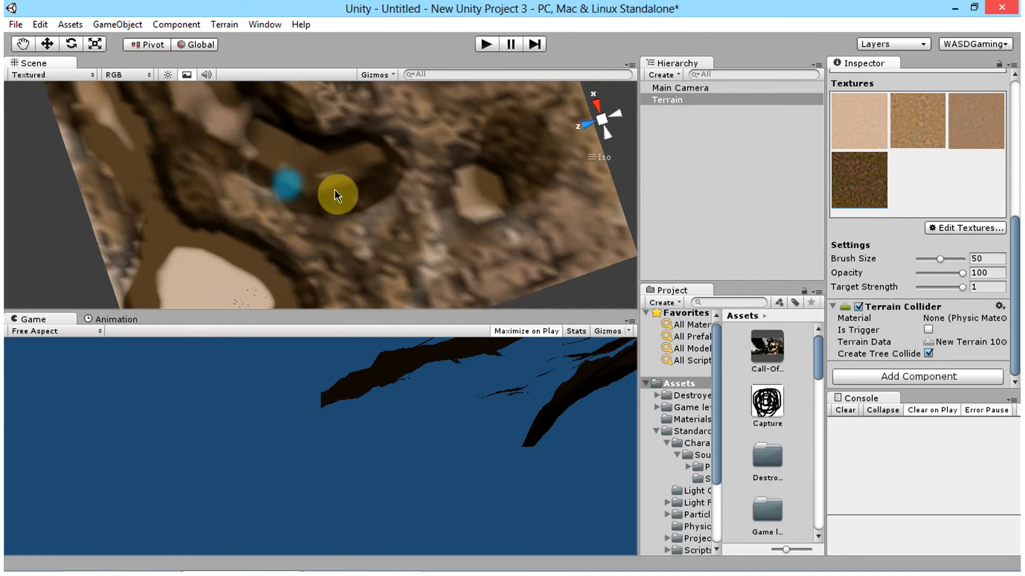
mouse_move(336, 194)
right_down()
mouse_move(359, 167)
mouse_move(14, 160)
right_up()
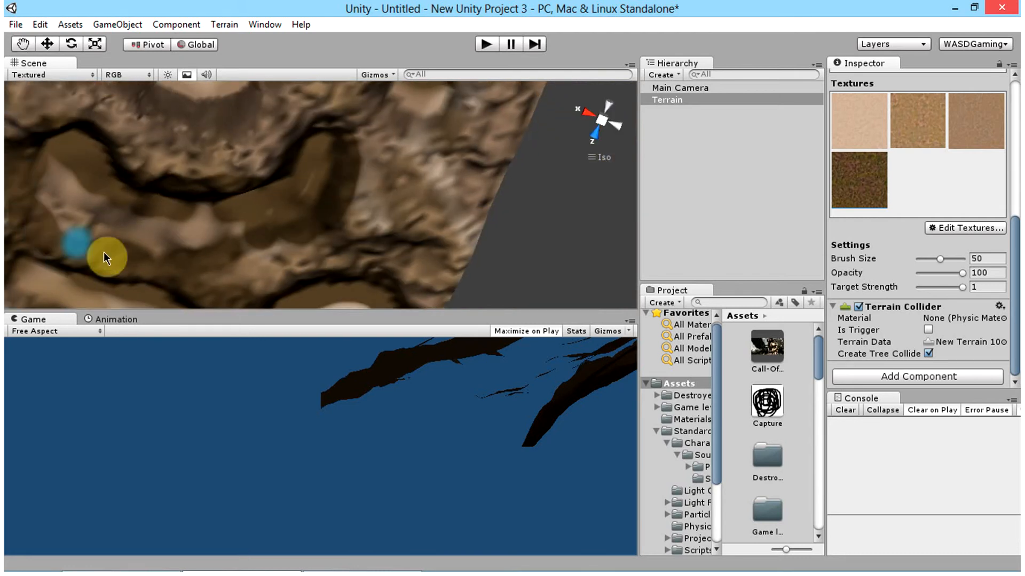
scroll(320, 187, down, 5)
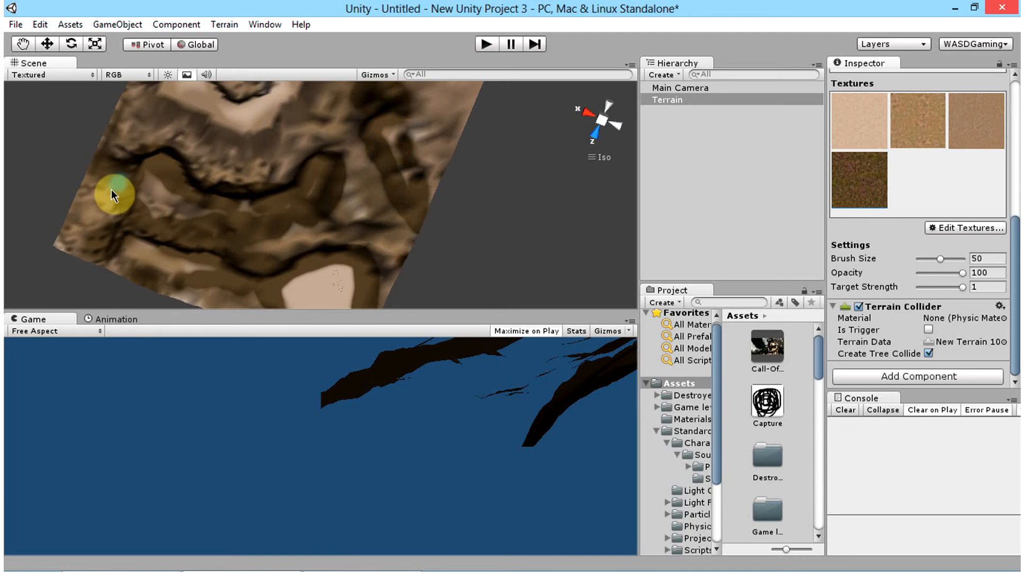
mouse_move(105, 192)
right_down()
mouse_move(206, 206)
mouse_move(155, 177)
right_up()
mouse_move(155, 219)
mouse_down()
mouse_move(140, 181)
mouse_move(190, 251)
mouse_up()
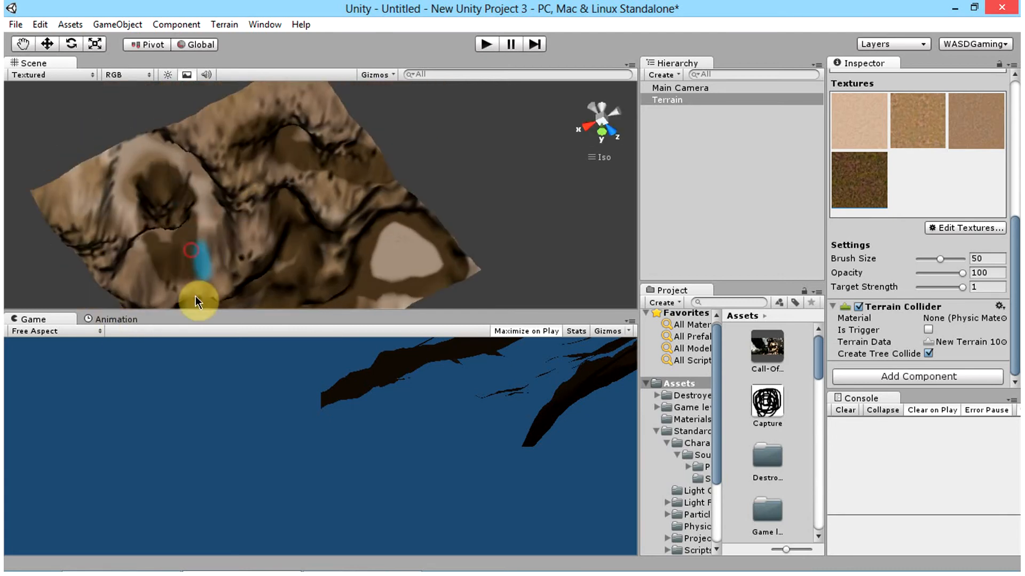
click(78, 235)
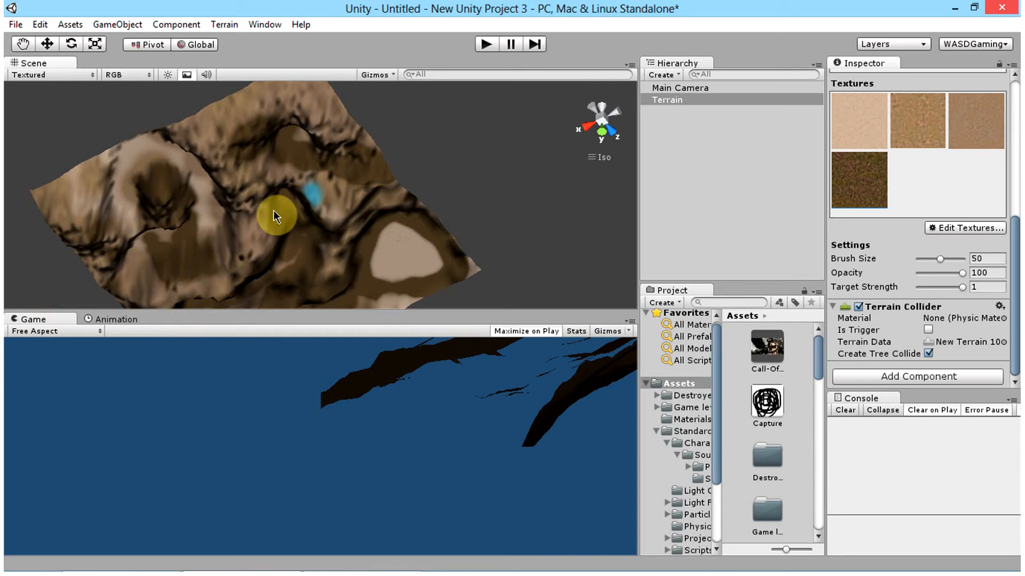
right_drag(273, 216, 182, 128)
Step: Add Grass (Hill) as a fifth terrain texture and make it the active texture for painting
click(965, 228)
click(955, 241)
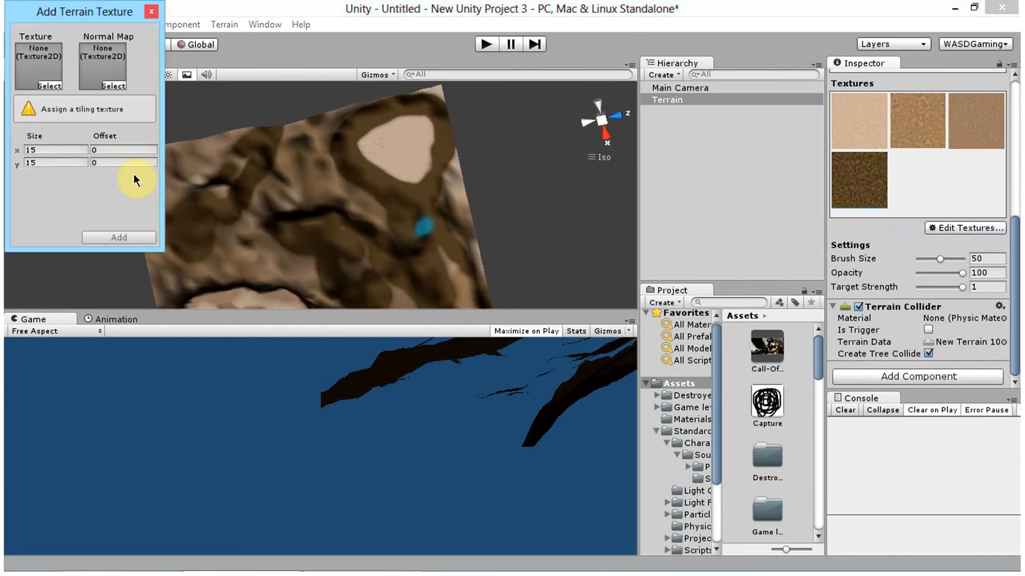
click(27, 82)
scroll(408, 210, down, 3)
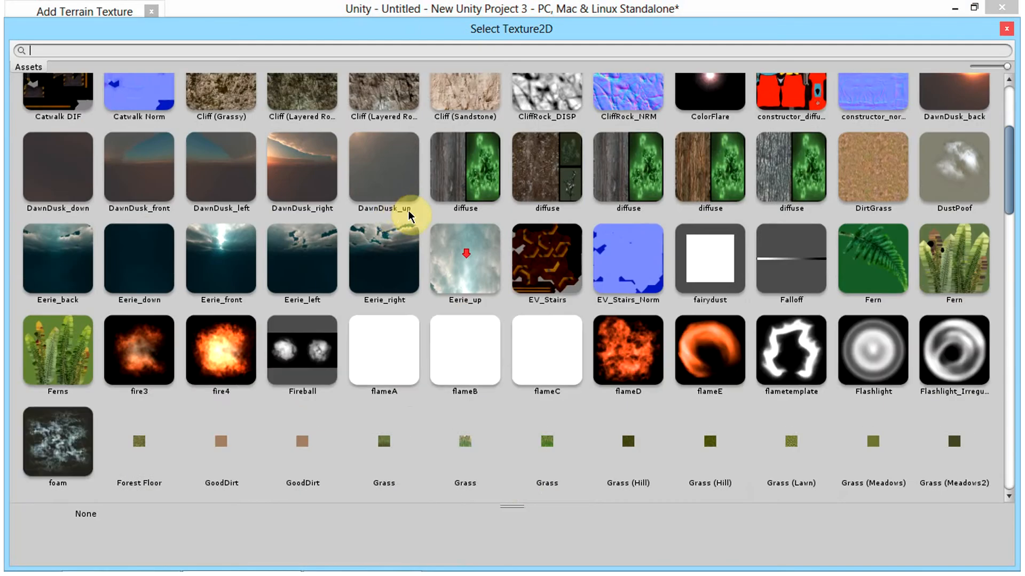
scroll(408, 216, down, 2)
scroll(711, 305, down, 1)
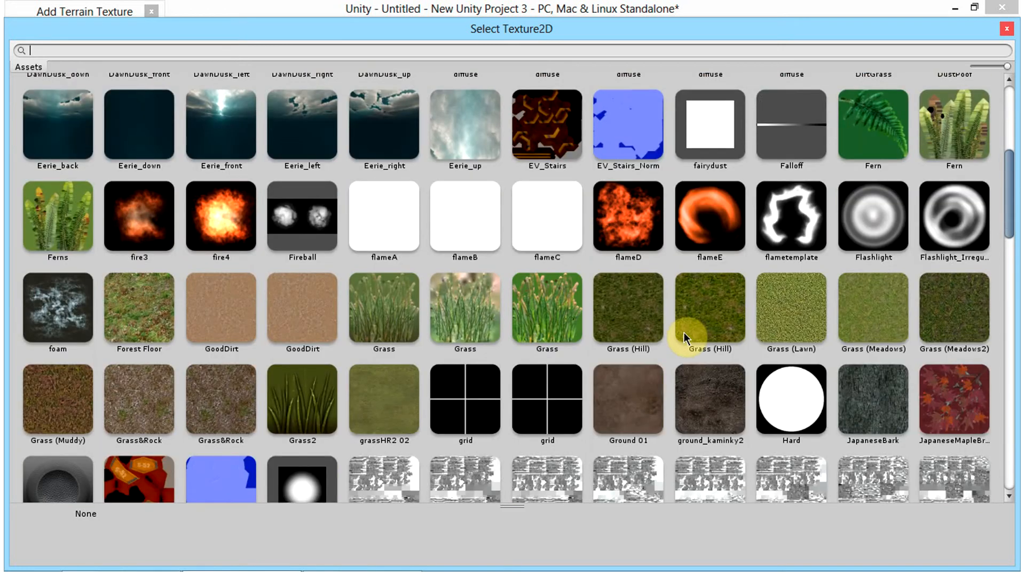
double_click(694, 299)
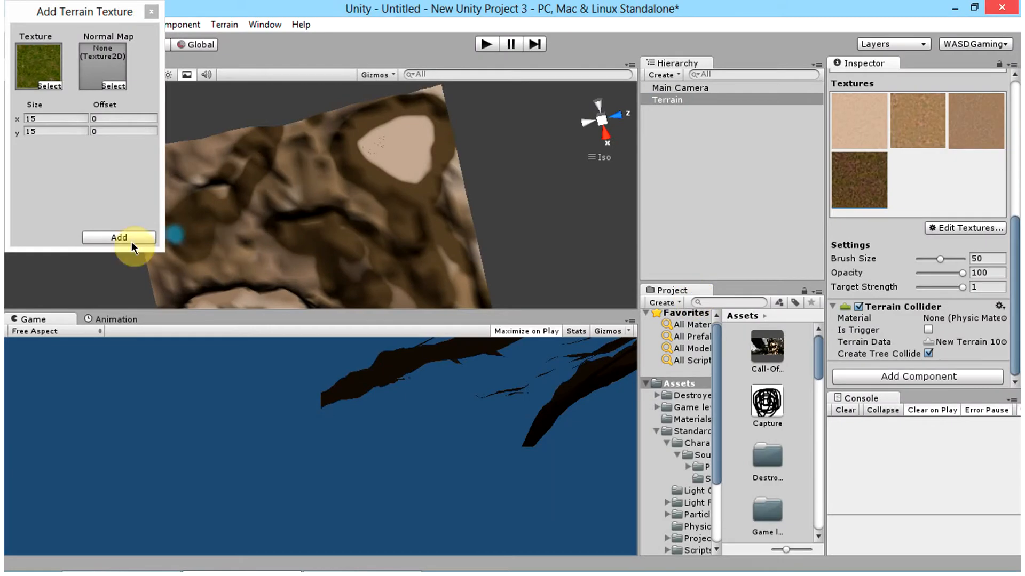
click(131, 243)
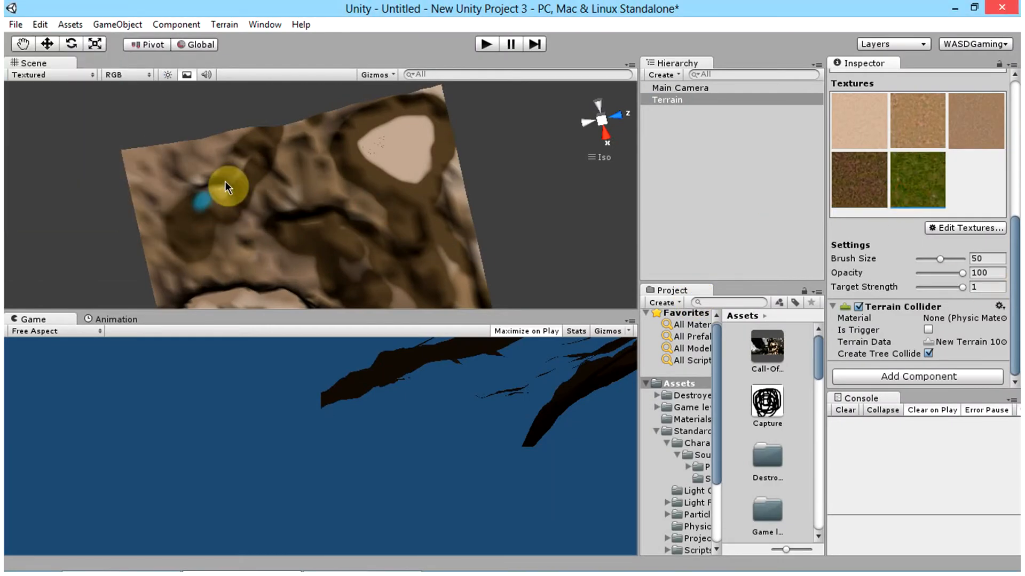
Step: Paint scattered Grass (Hill) patches over the valleys, hollows and peak from several sides of the terrain, leaving the corner basin sand
click(274, 197)
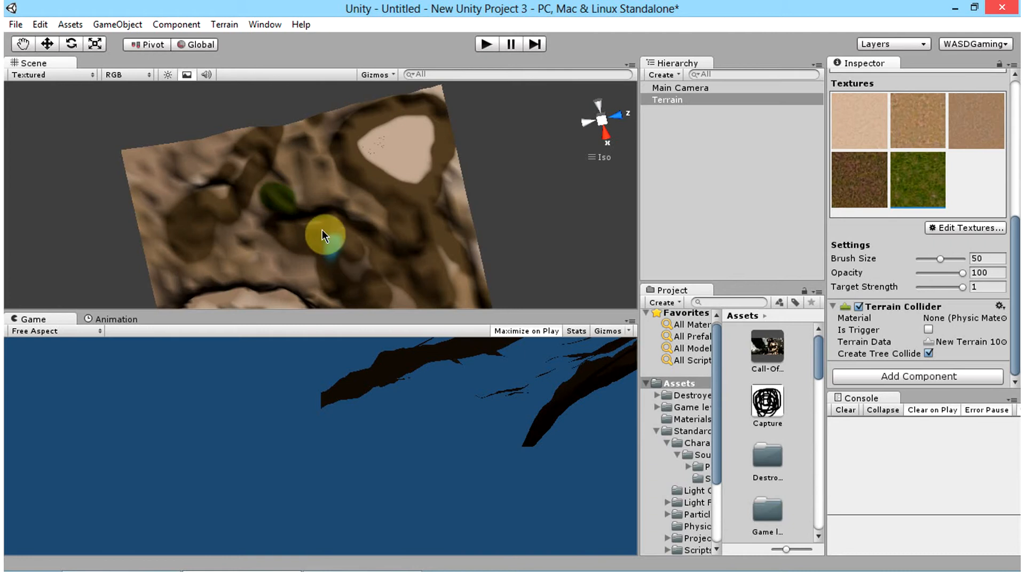
mouse_move(371, 244)
mouse_down()
mouse_move(308, 204)
mouse_move(344, 230)
mouse_move(419, 220)
mouse_move(416, 196)
mouse_move(463, 248)
mouse_move(522, 269)
mouse_move(434, 233)
mouse_move(443, 234)
mouse_up()
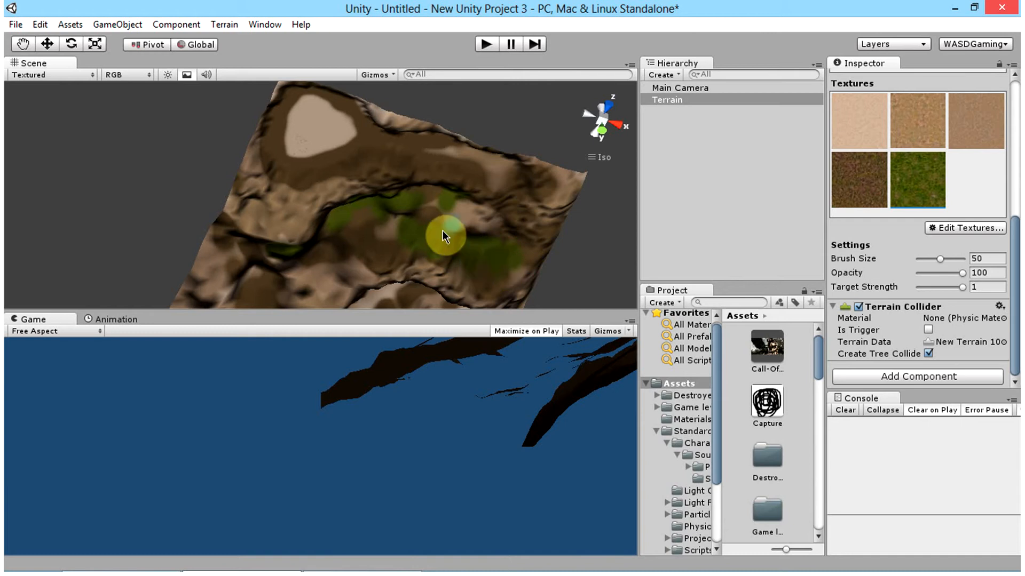
drag(261, 273, 535, 248)
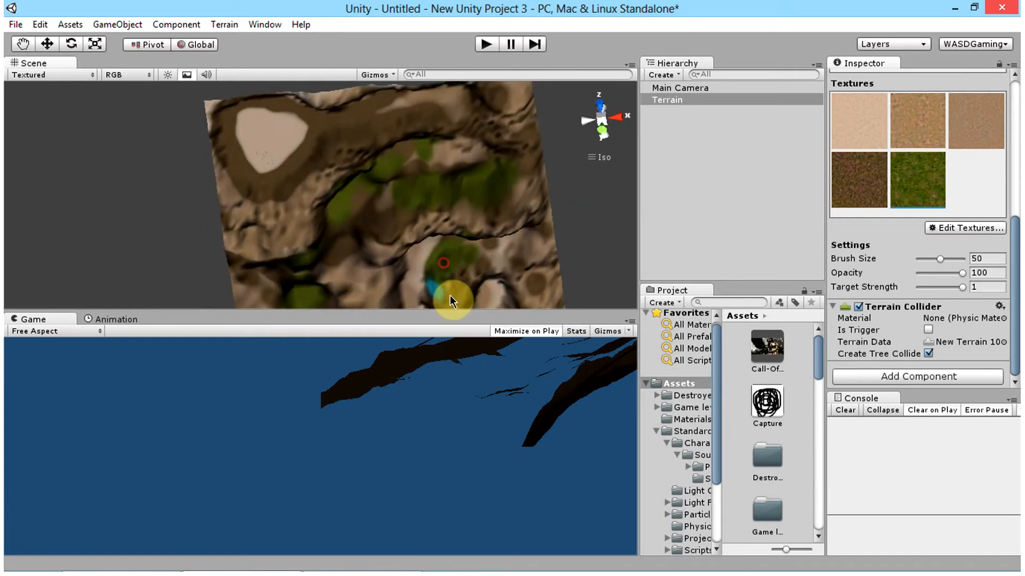
alt+drag(338, 281, 223, 210)
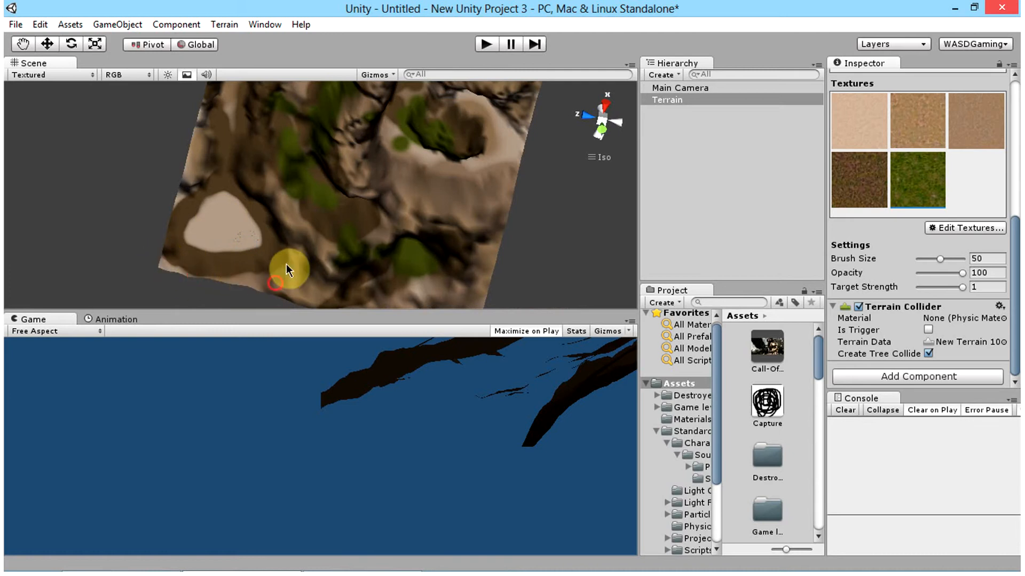
click(302, 252)
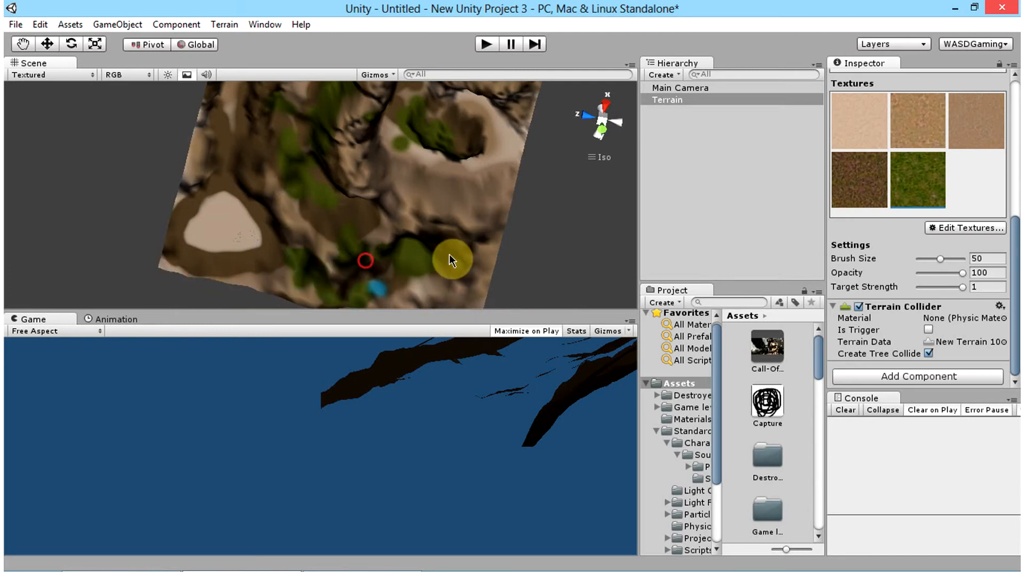
alt+drag(414, 214, 363, 120)
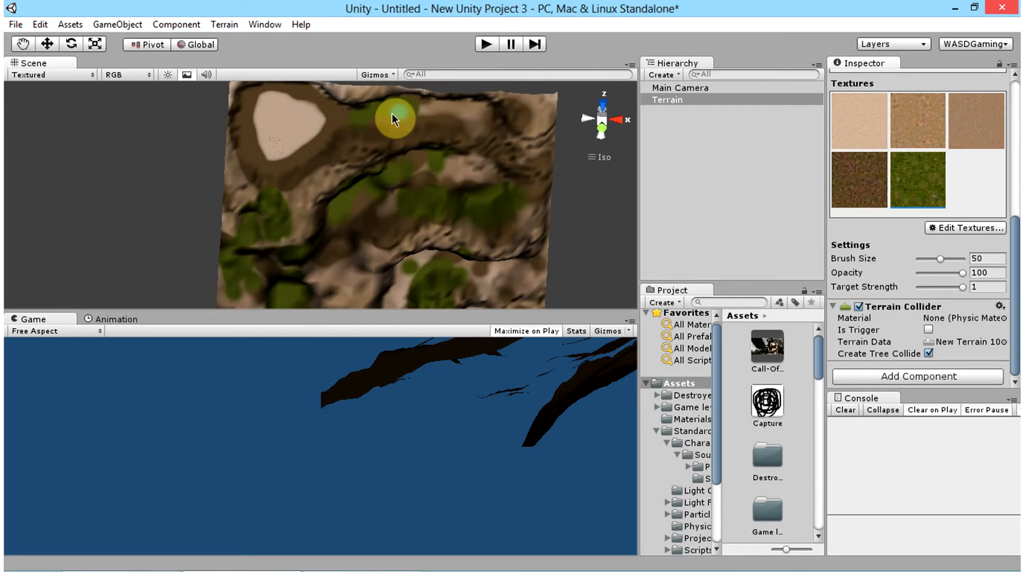
mouse_move(460, 140)
mouse_down()
mouse_move(513, 148)
mouse_move(440, 286)
mouse_move(450, 188)
mouse_move(400, 309)
mouse_move(243, 294)
mouse_move(229, 206)
mouse_move(181, 388)
mouse_move(341, 241)
mouse_move(260, 404)
mouse_move(279, 339)
mouse_move(261, 277)
mouse_move(351, 65)
mouse_move(353, 567)
mouse_up()
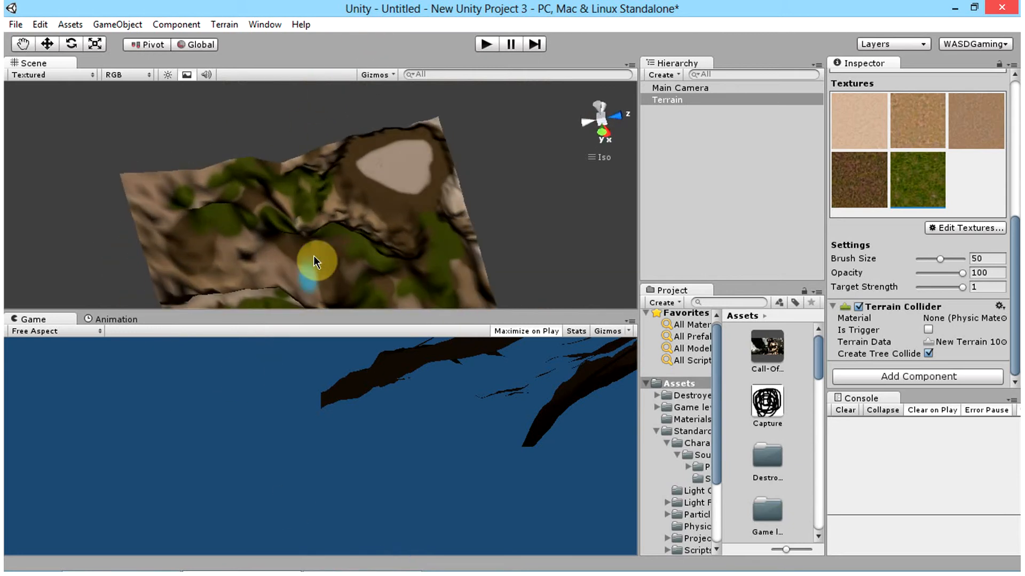
alt+drag(318, 254, 837, 152)
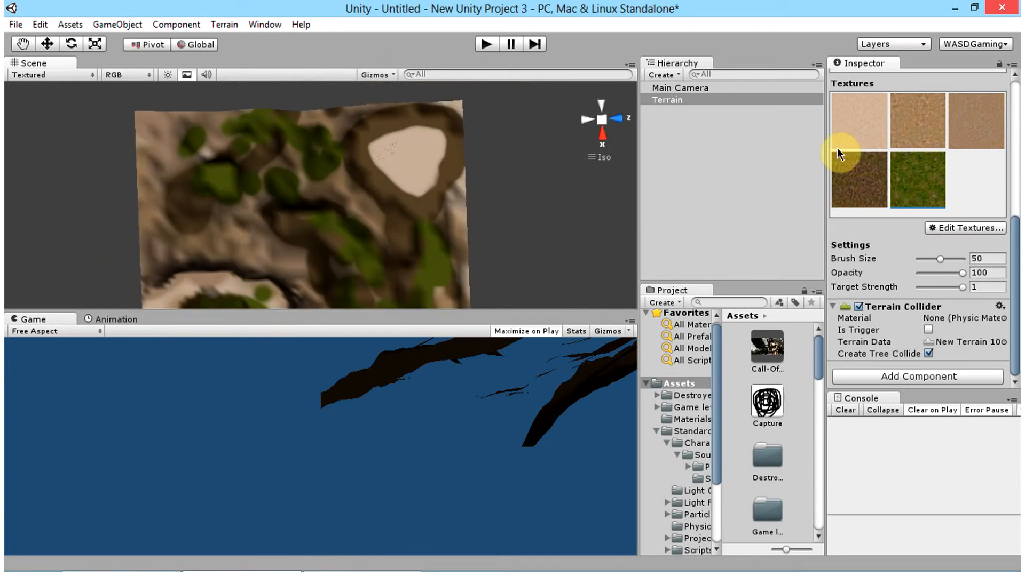
double_click(664, 101)
alt+drag(534, 107, 437, 284)
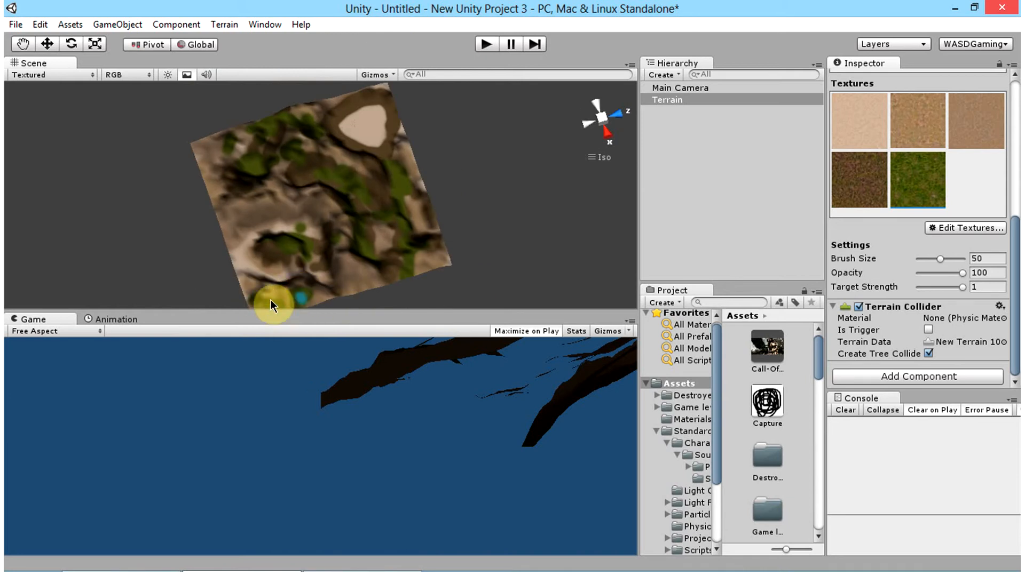
Step: Paint more Grass (Hill) along the terrain's edges and across the valley beside the crater-like peak, enlarging the brush size to 97
drag(270, 300, 324, 287)
click(366, 275)
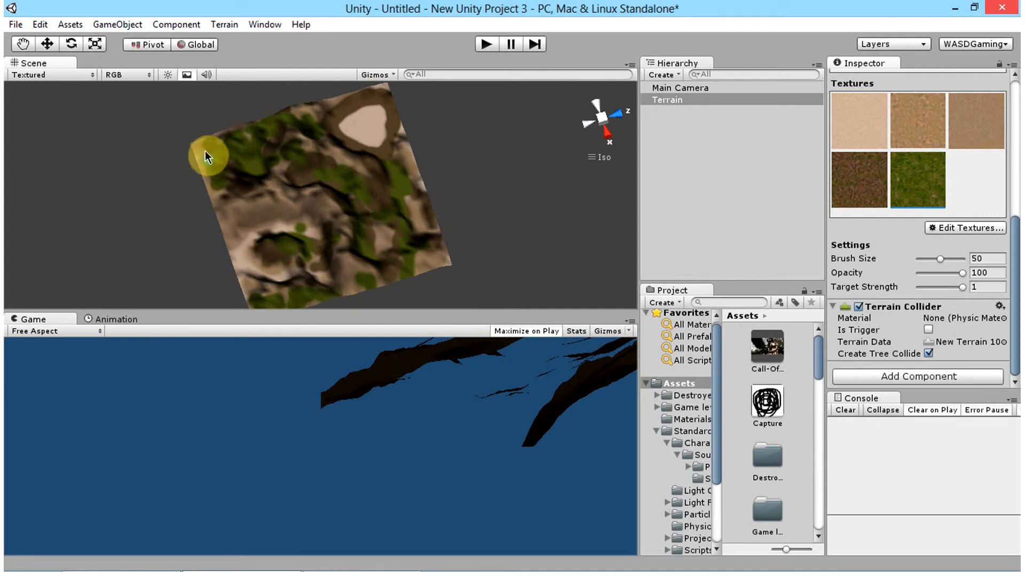
click(954, 259)
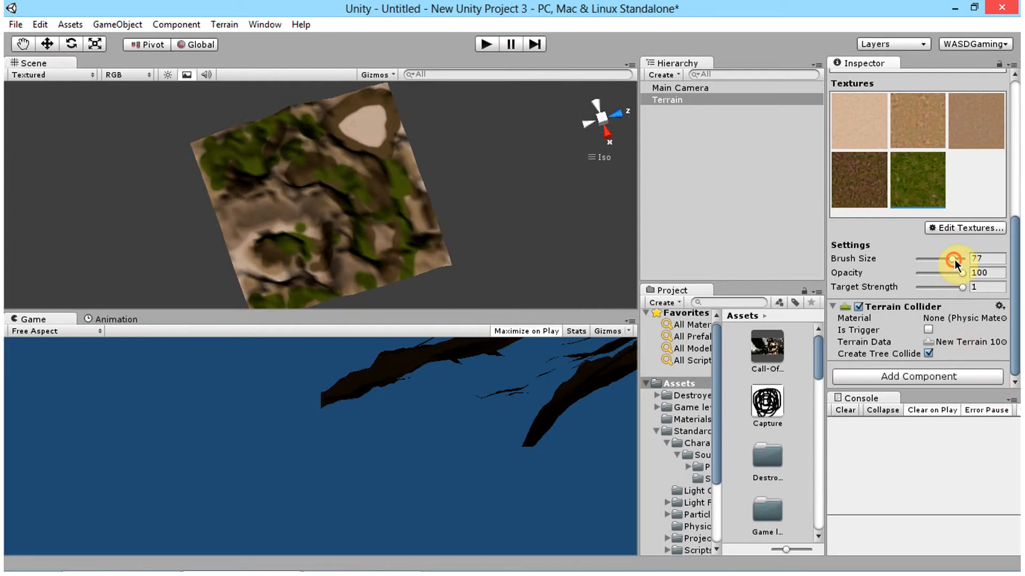
mouse_move(223, 176)
mouse_down()
mouse_move(238, 215)
mouse_move(327, 231)
mouse_move(330, 182)
mouse_move(366, 174)
mouse_move(211, 94)
mouse_move(408, 192)
mouse_move(437, 266)
mouse_up()
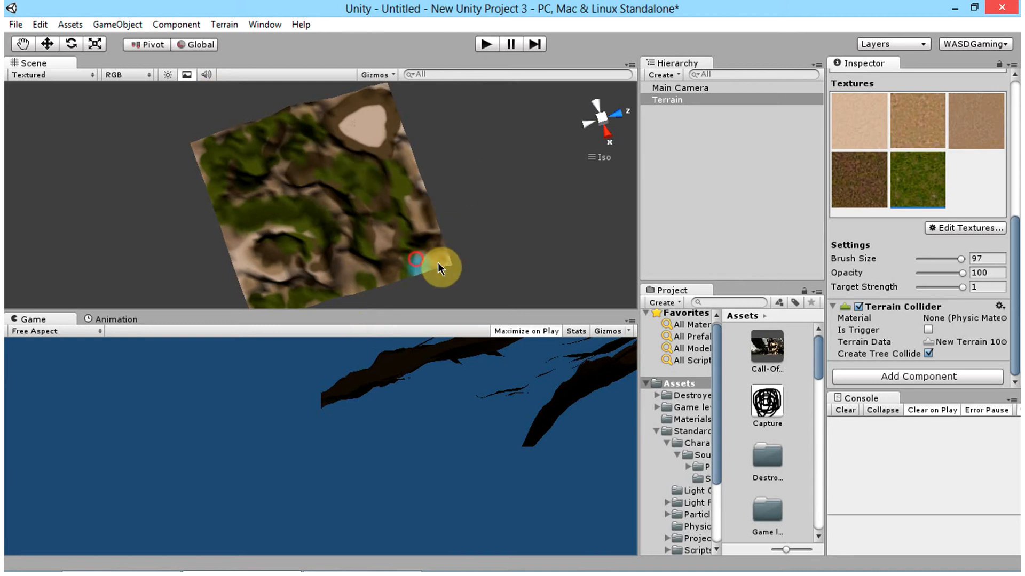
Step: Add Snow as a sixth terrain texture and make it the active texture for painting
click(987, 229)
click(989, 230)
click(49, 86)
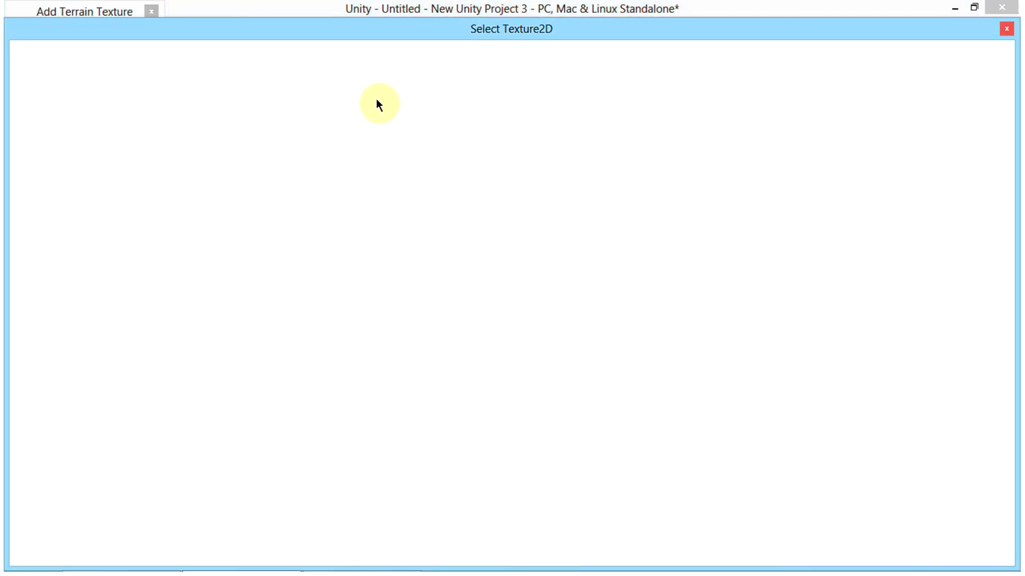
text(ice)
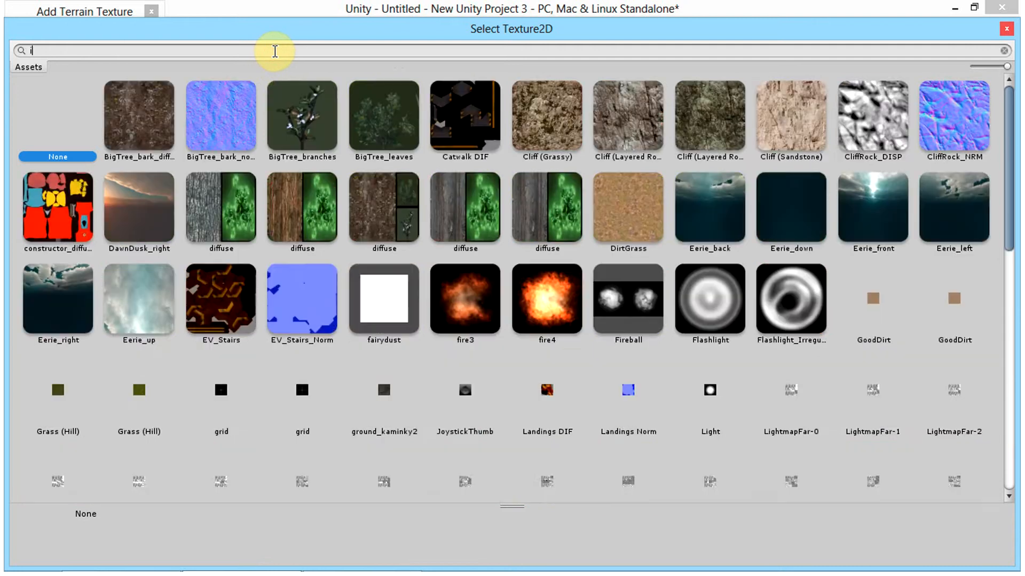
key(BackSpace)
key(BackSpace)
key(BackSpace)
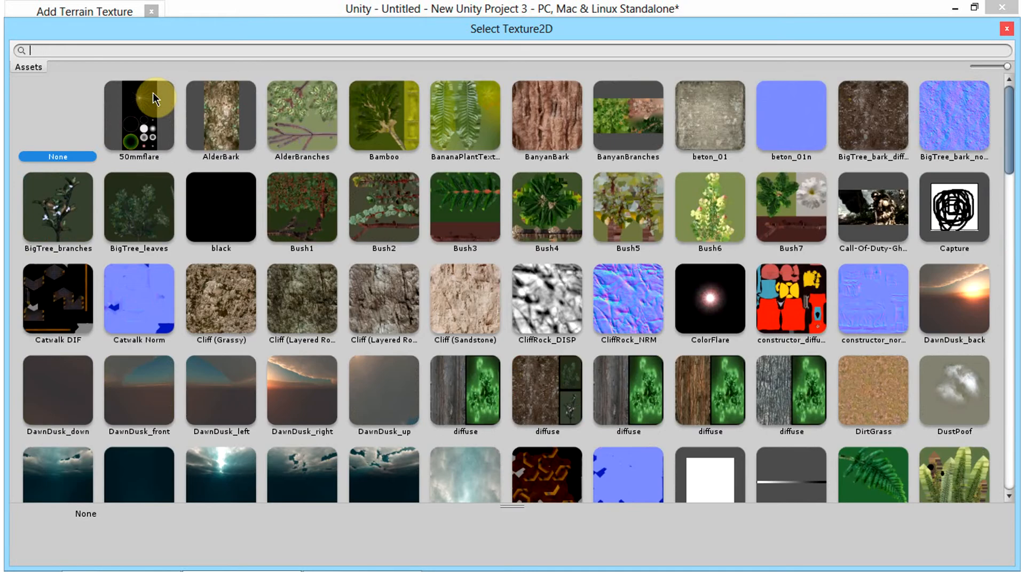
text(s)
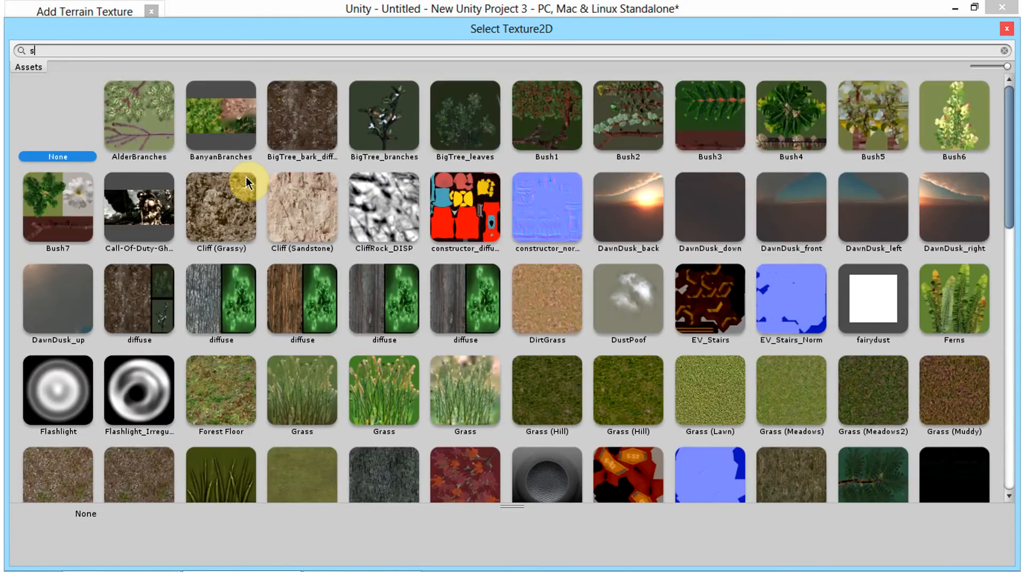
text(no)
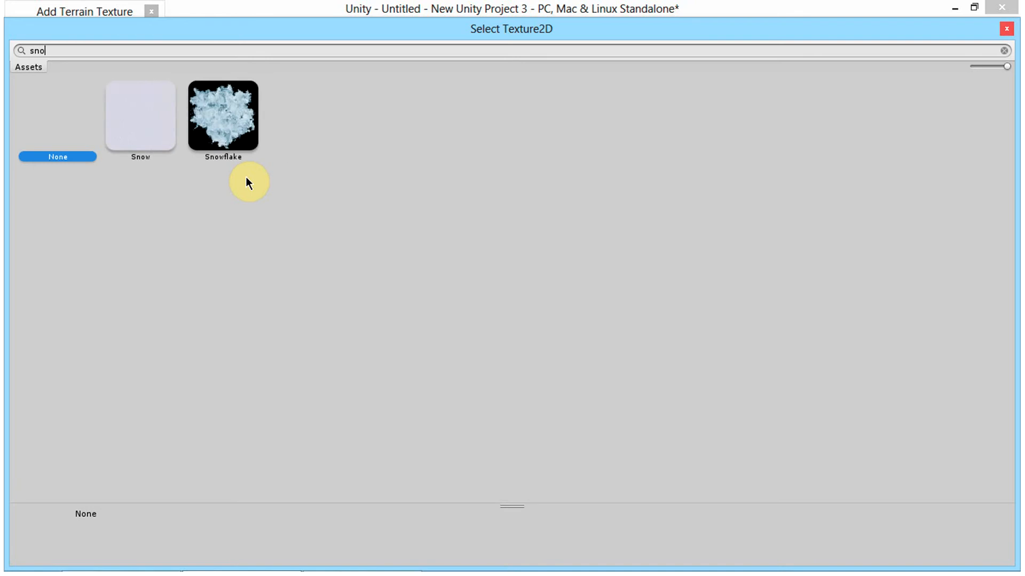
double_click(140, 101)
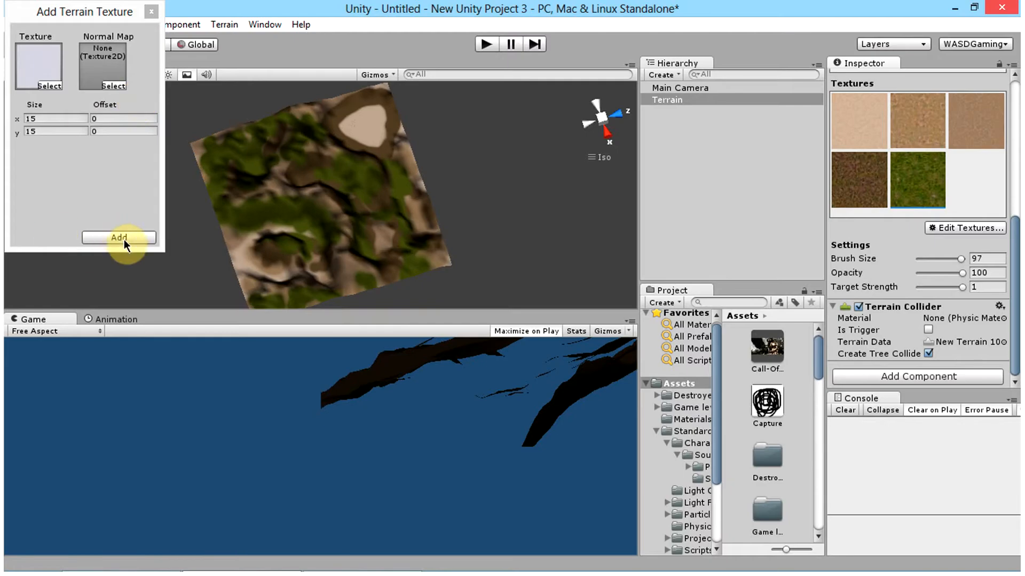
click(120, 238)
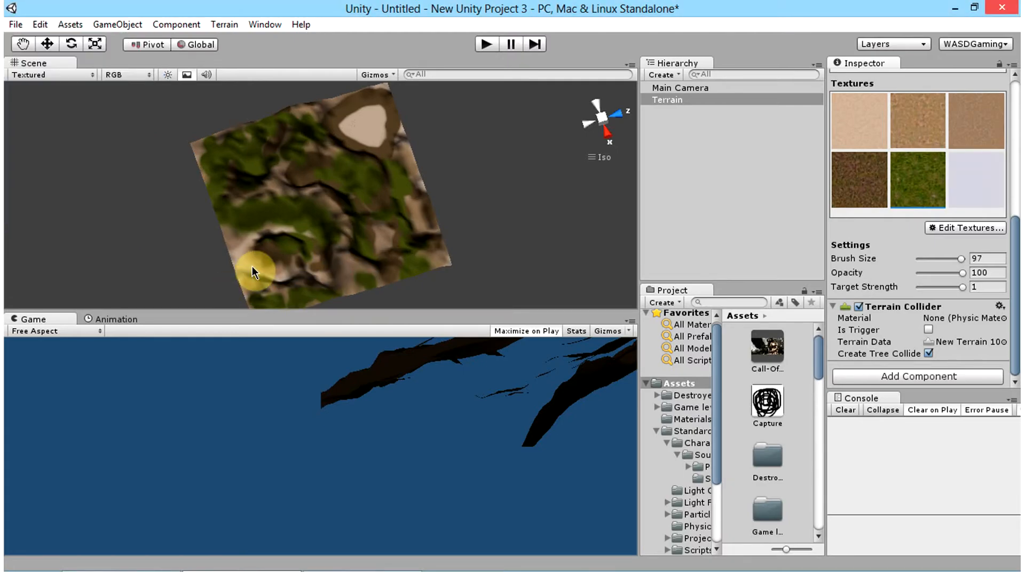
click(993, 172)
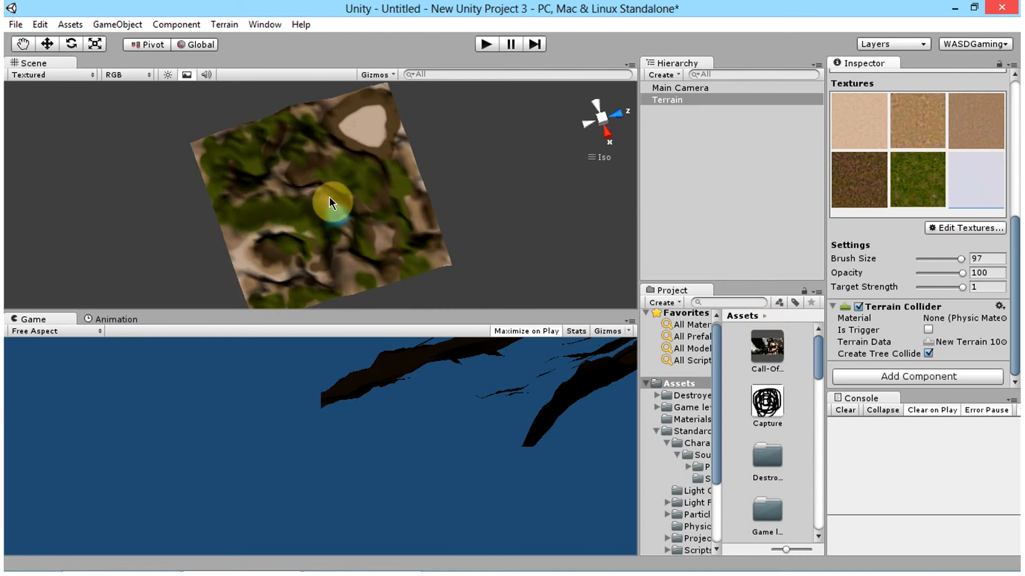
Step: Try painting broad Snow patches over the valley beside the crater-like peak and the nearby edge with the size 97 brush
mouse_move(329, 203)
mouse_down()
mouse_move(217, 199)
mouse_move(304, 205)
mouse_up()
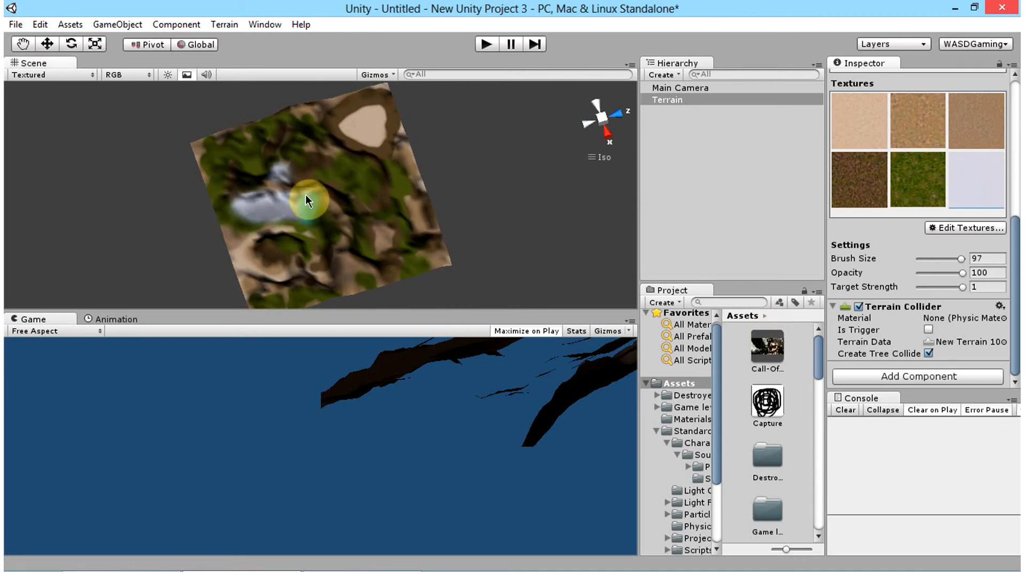
mouse_move(343, 237)
mouse_down()
mouse_move(270, 288)
mouse_move(369, 237)
mouse_move(281, 290)
mouse_move(400, 252)
mouse_up()
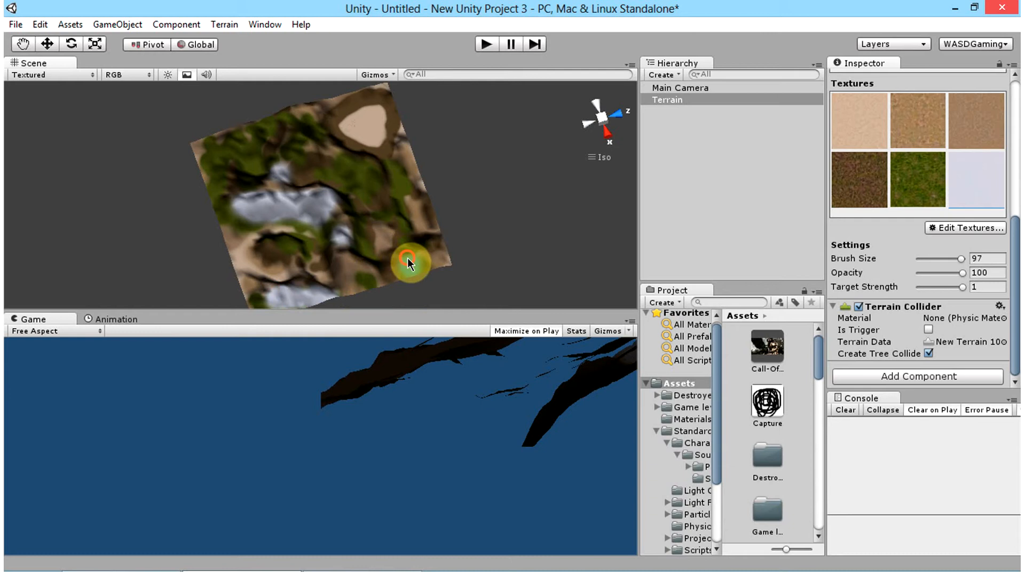
Step: Reduce the brush size to 40 and undo the broad Snow strokes
drag(950, 259, 935, 259)
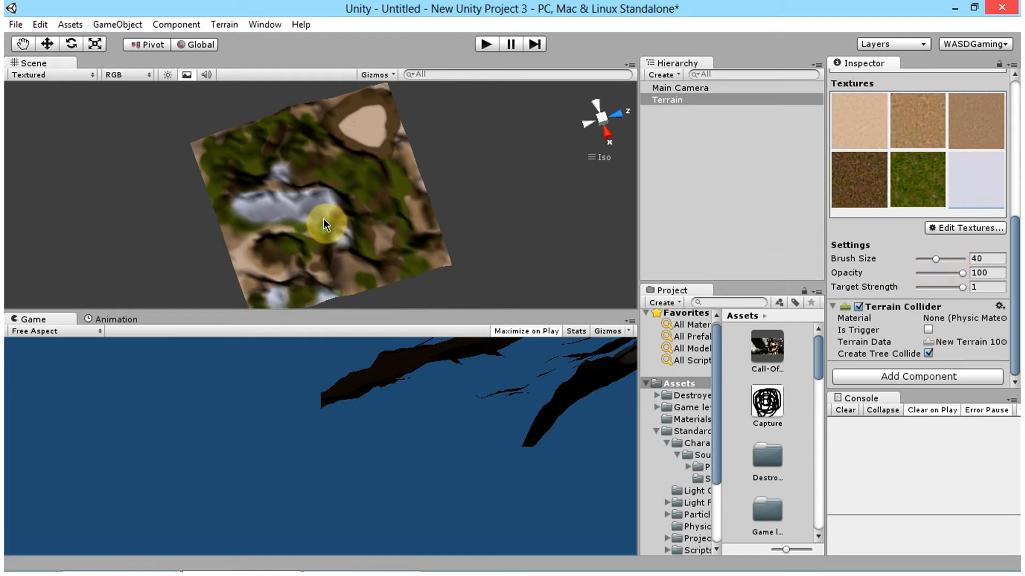
key(ctrl+z)
key(ctrl+z)
key(ctrl+z)
key(ctrl+z)
key(ctrl+z)
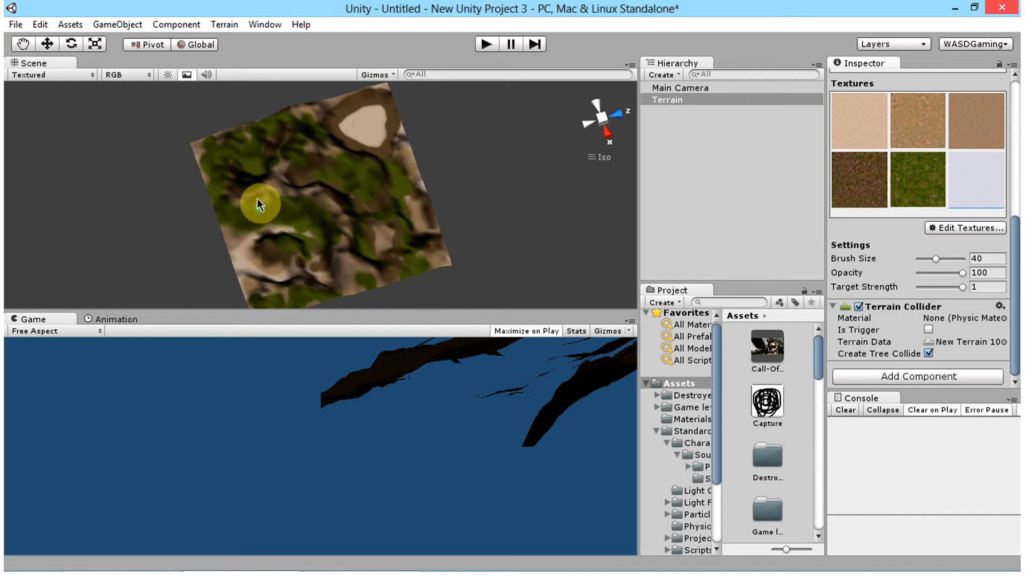
Step: Paint a curving Snow band around the crater-like peak and valley, plus smaller Snow patches near the basin, corners and edges
drag(257, 199, 286, 203)
mouse_move(333, 234)
mouse_down()
mouse_move(279, 297)
mouse_move(308, 301)
mouse_up()
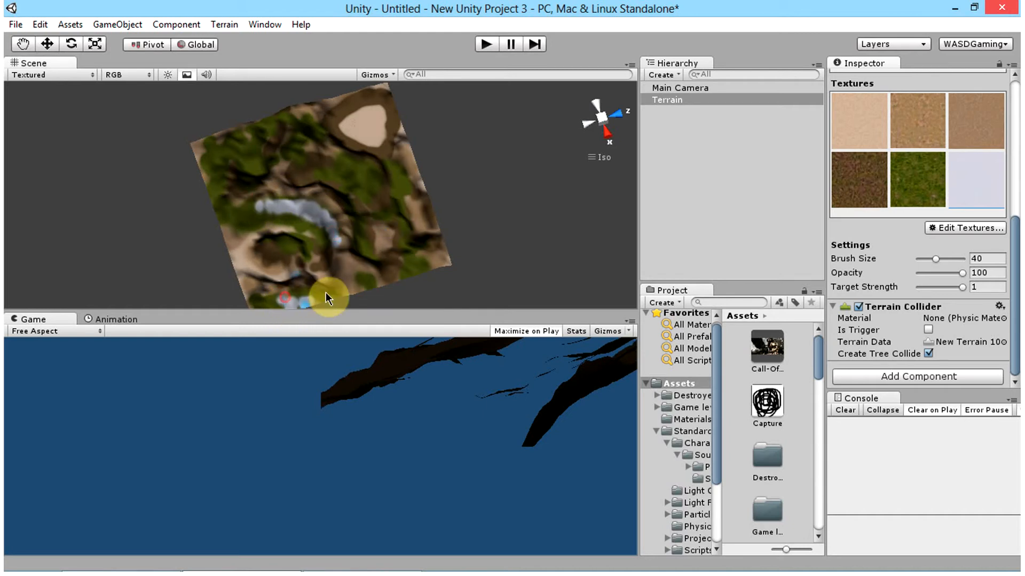
mouse_move(382, 174)
mouse_down()
mouse_move(389, 196)
mouse_move(442, 167)
mouse_up()
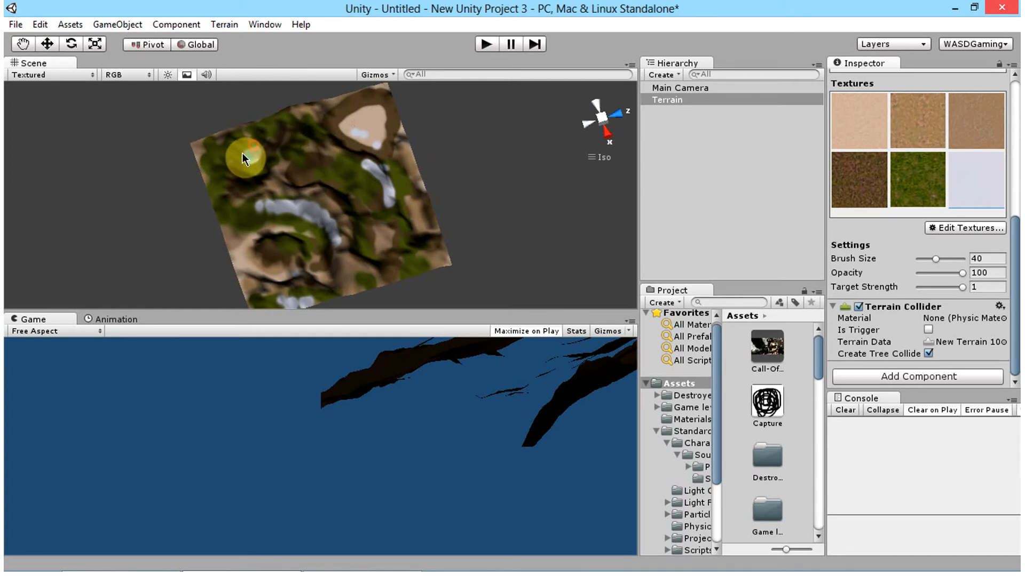
drag(243, 159, 228, 155)
drag(234, 203, 269, 212)
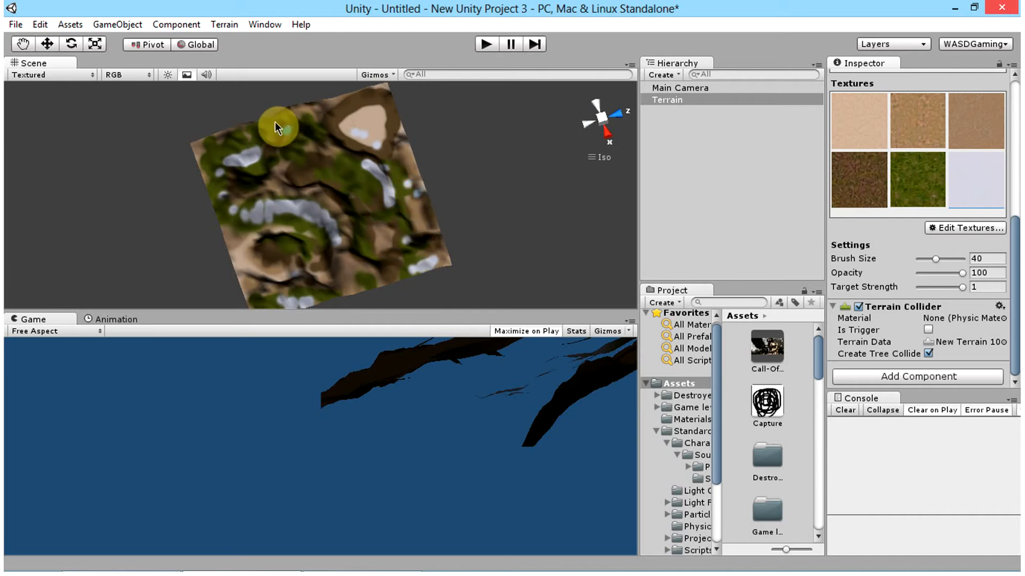
drag(225, 152, 217, 194)
drag(277, 223, 306, 226)
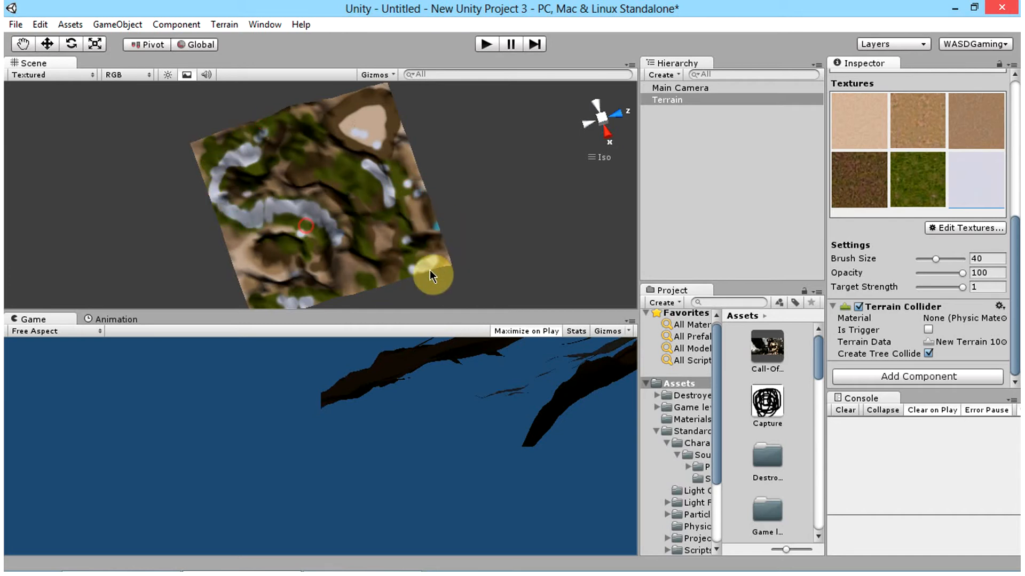
drag(422, 263, 441, 257)
Step: Switch the terrain to tree placement and start adding a tree with a bend factor of 1
scroll(1004, 278, up, 10)
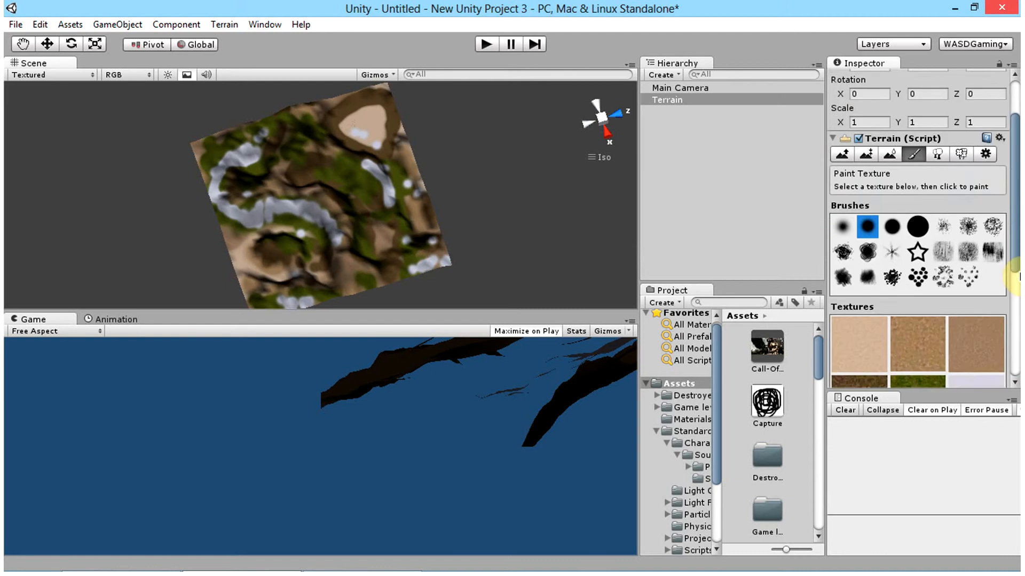
scroll(286, 210, up, 6)
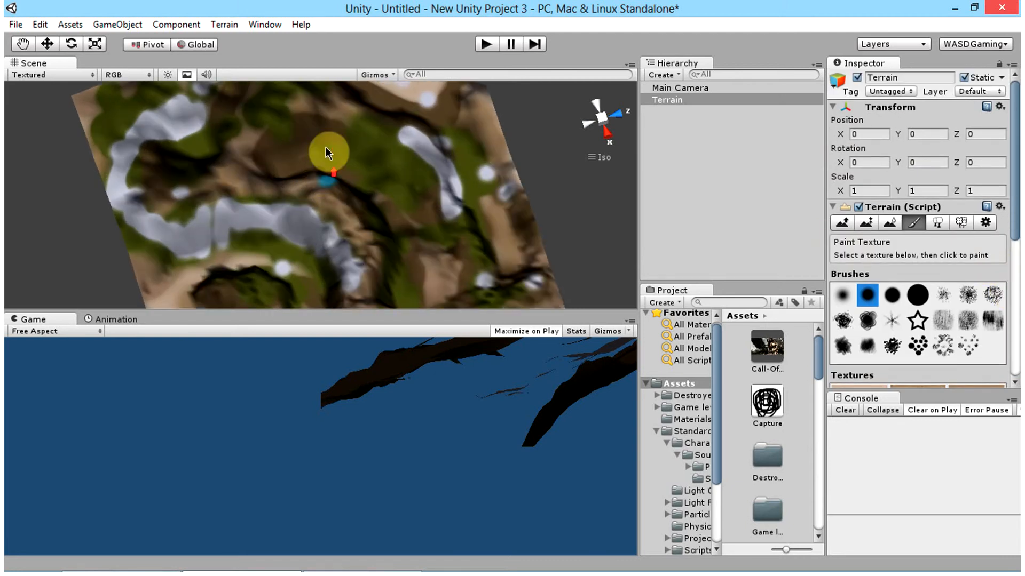
scroll(320, 189, down, 8)
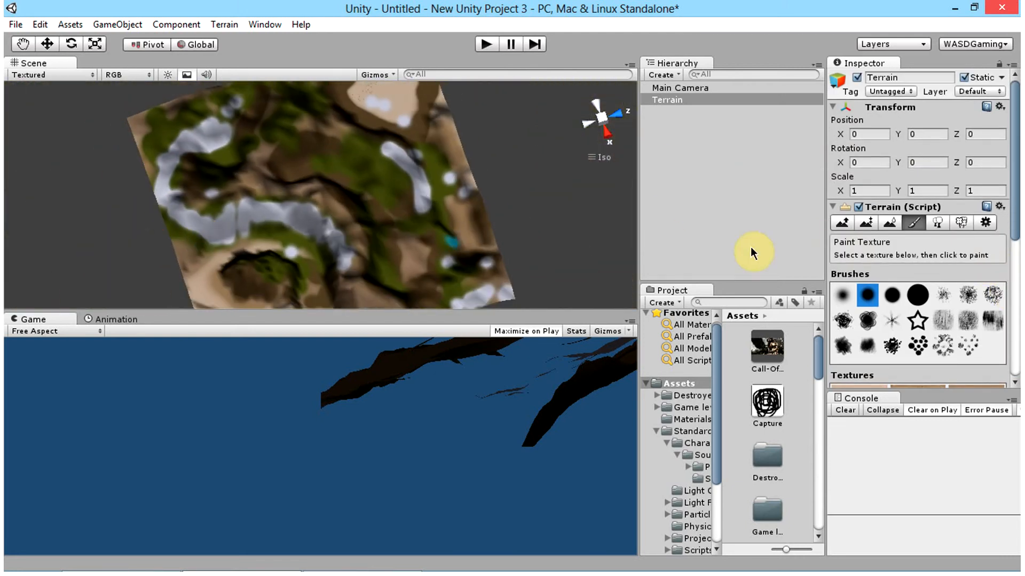
click(936, 223)
scroll(902, 286, down, 5)
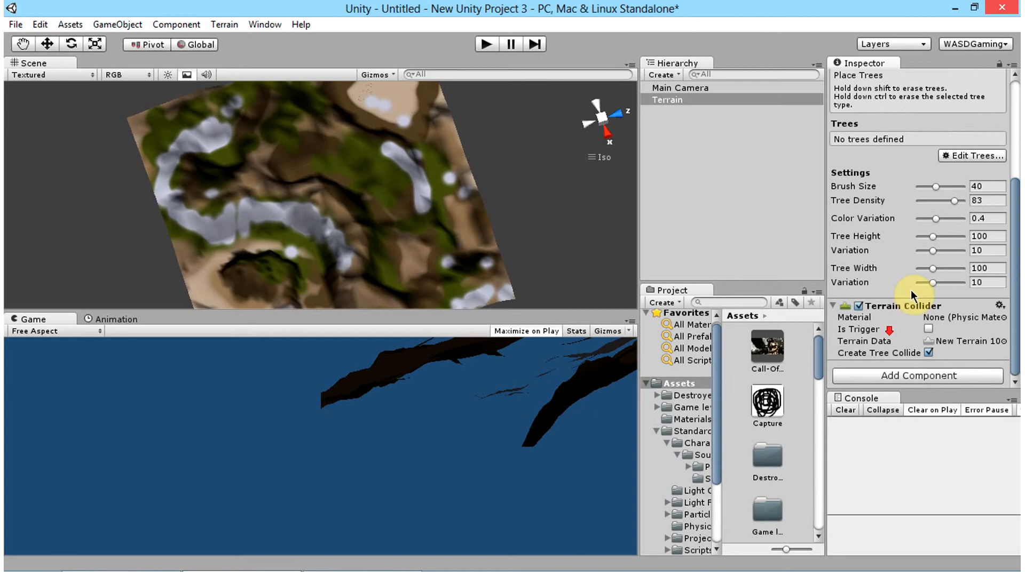
click(978, 155)
click(977, 156)
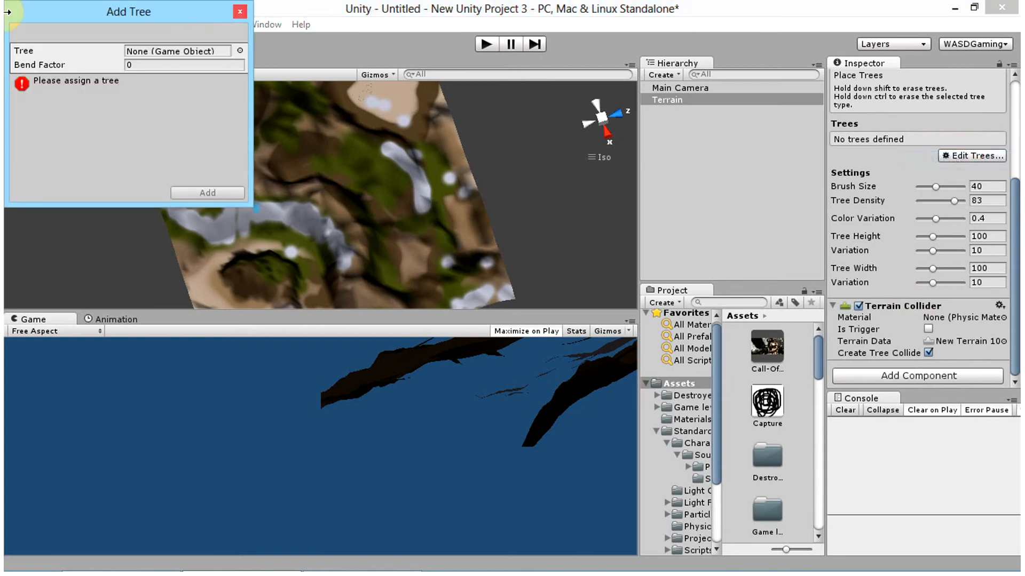
click(201, 63)
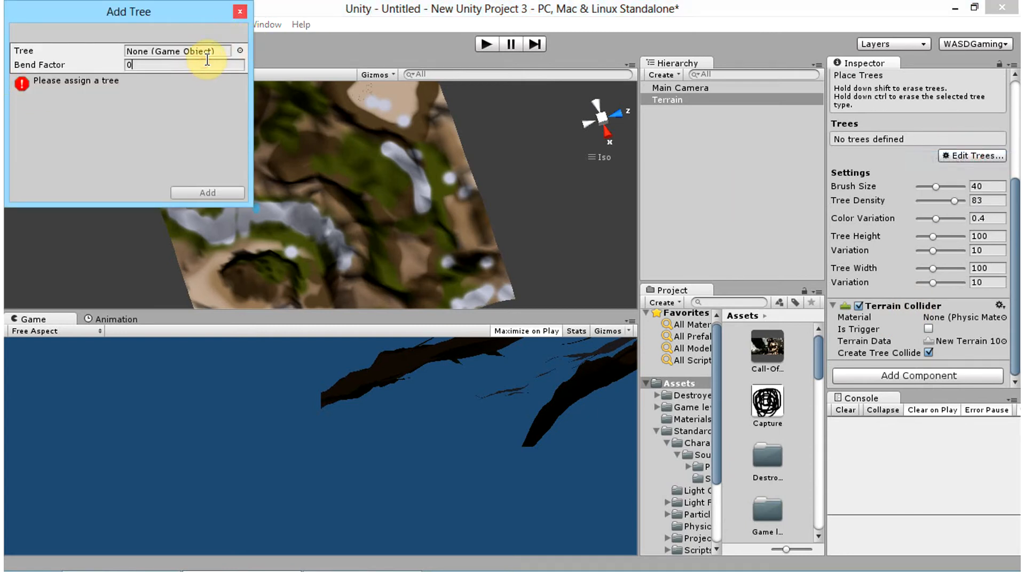
text(1)
Step: Assign Bush1 as the tree object and add it to the terrain's trees
click(240, 50)
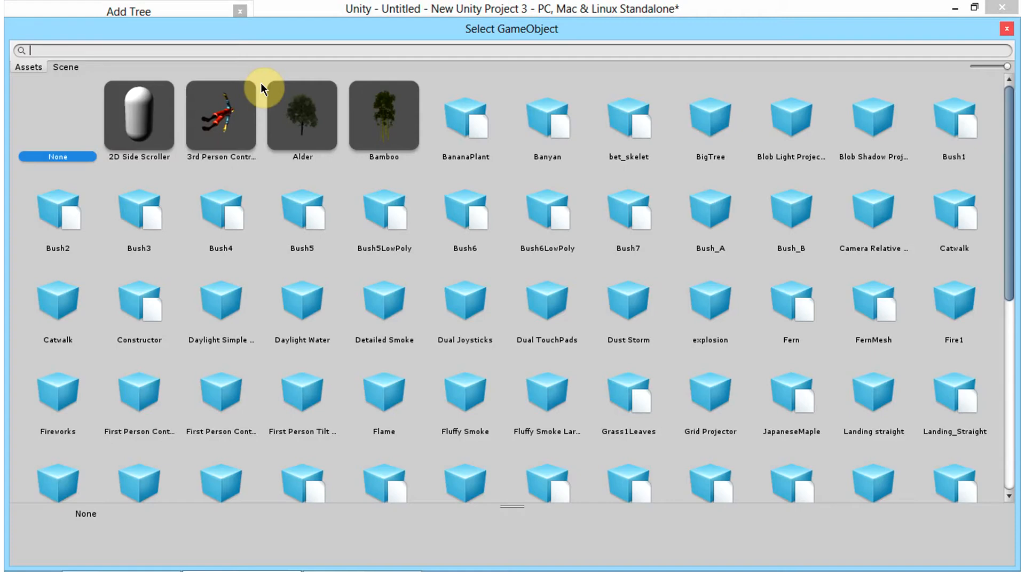
scroll(498, 159, down, 3)
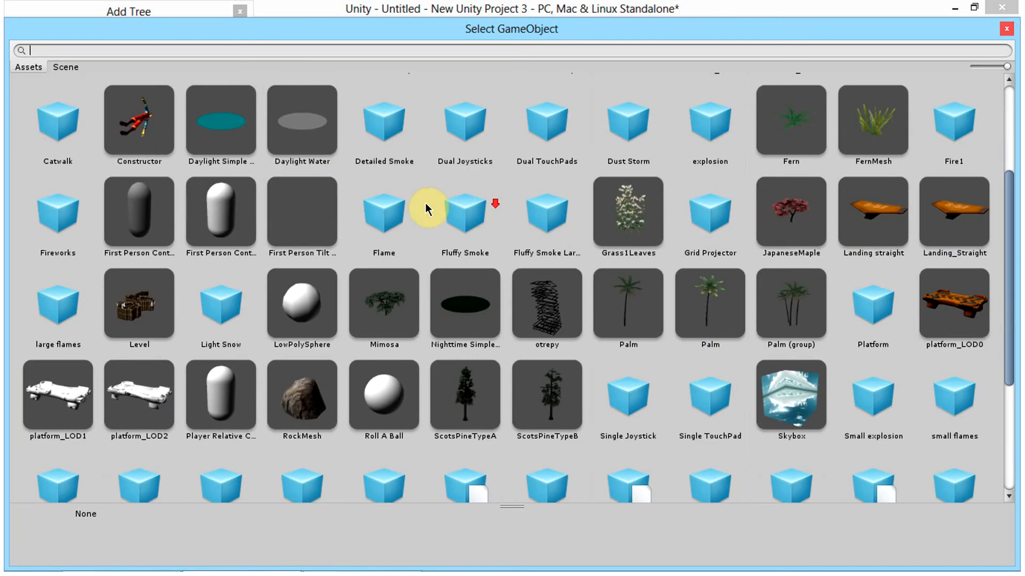
scroll(425, 203, up, 3)
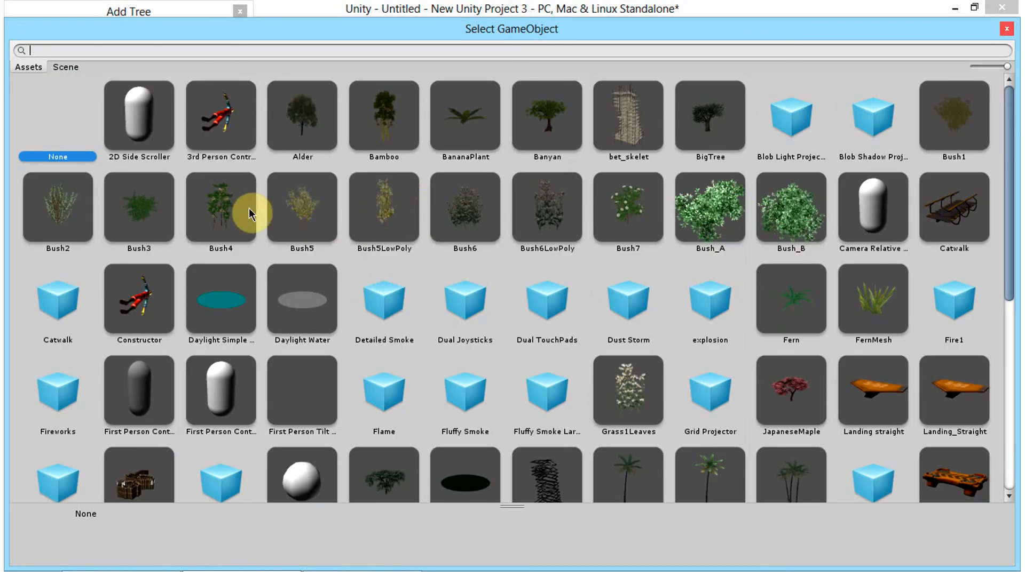
scroll(131, 122, down, 3)
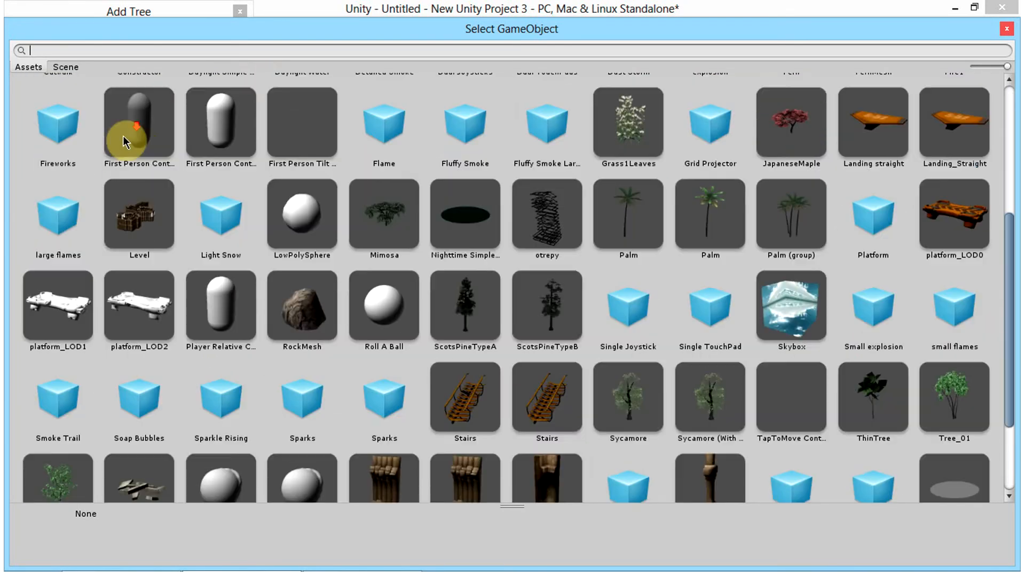
scroll(123, 136, up, 3)
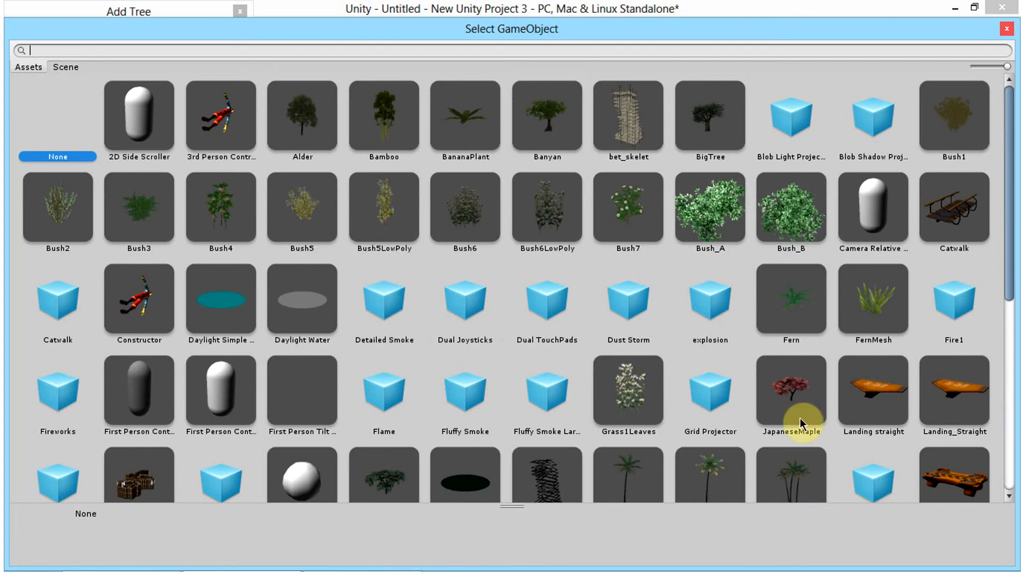
scroll(636, 431, down, 5)
scroll(518, 385, up, 5)
double_click(965, 113)
click(208, 191)
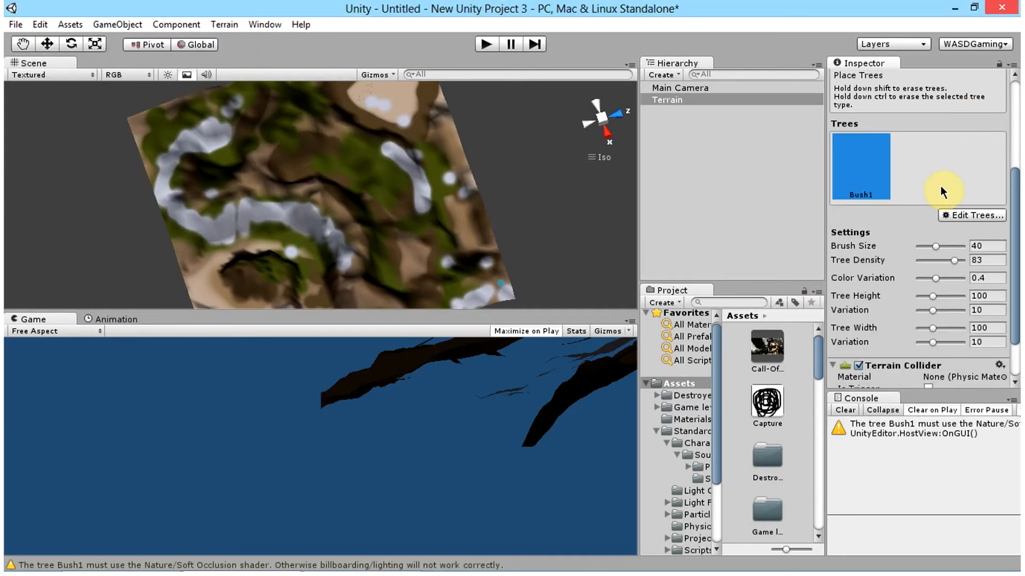
Step: Place Bush1 bushes on the terrain around the crater-like peak and its neighbouring slopes
click(205, 255)
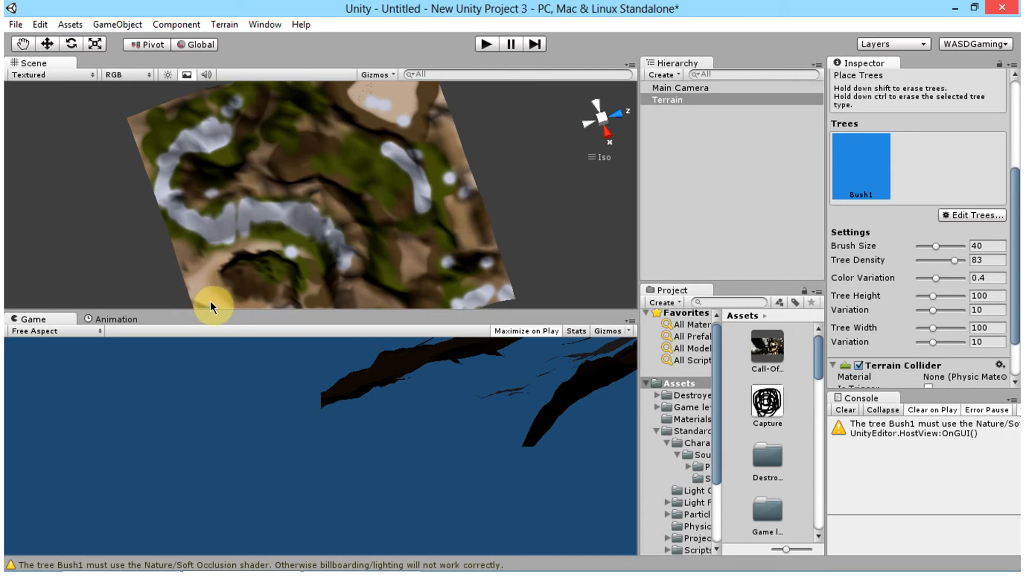
alt+drag(211, 302, 416, 222)
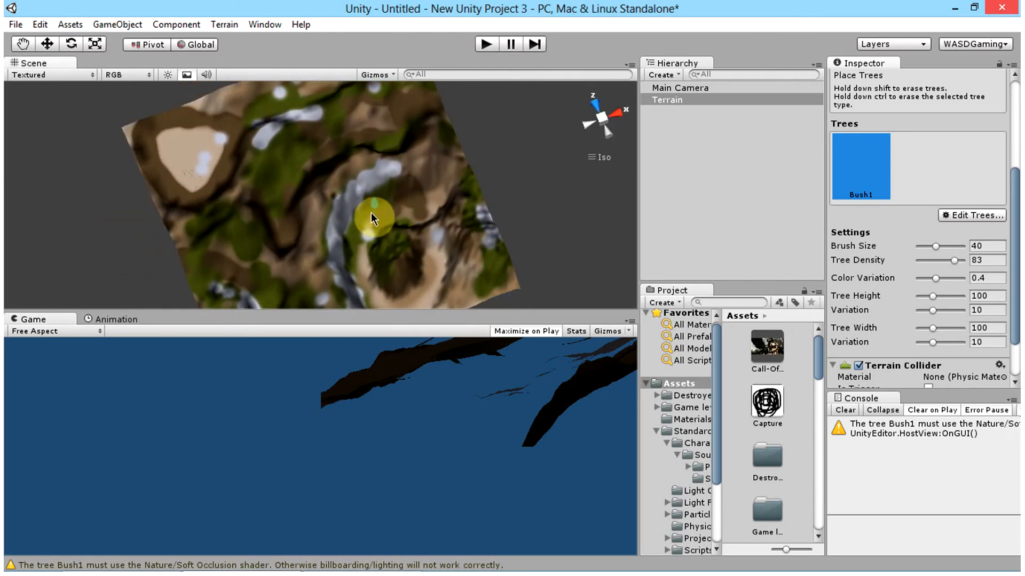
click(386, 305)
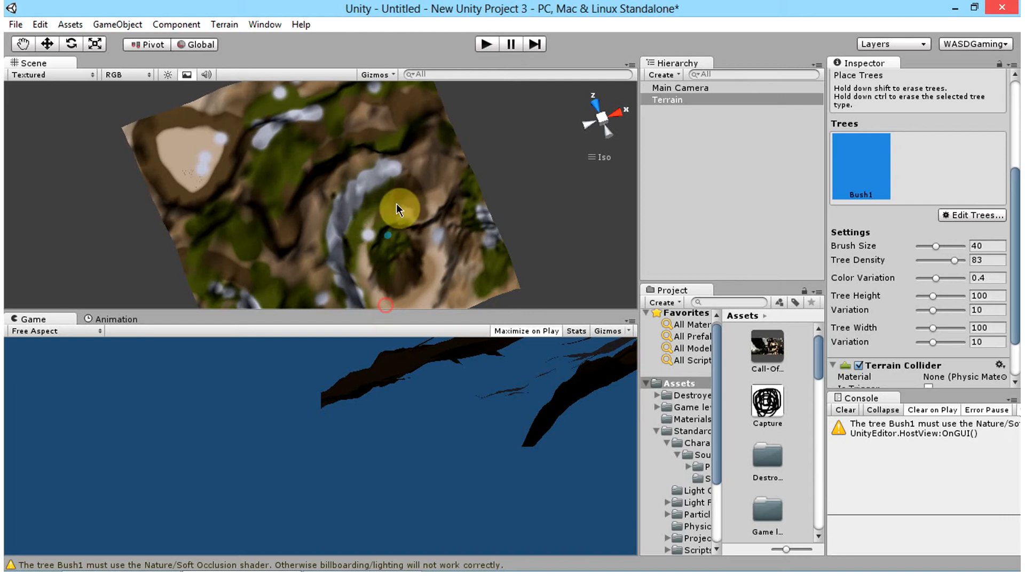
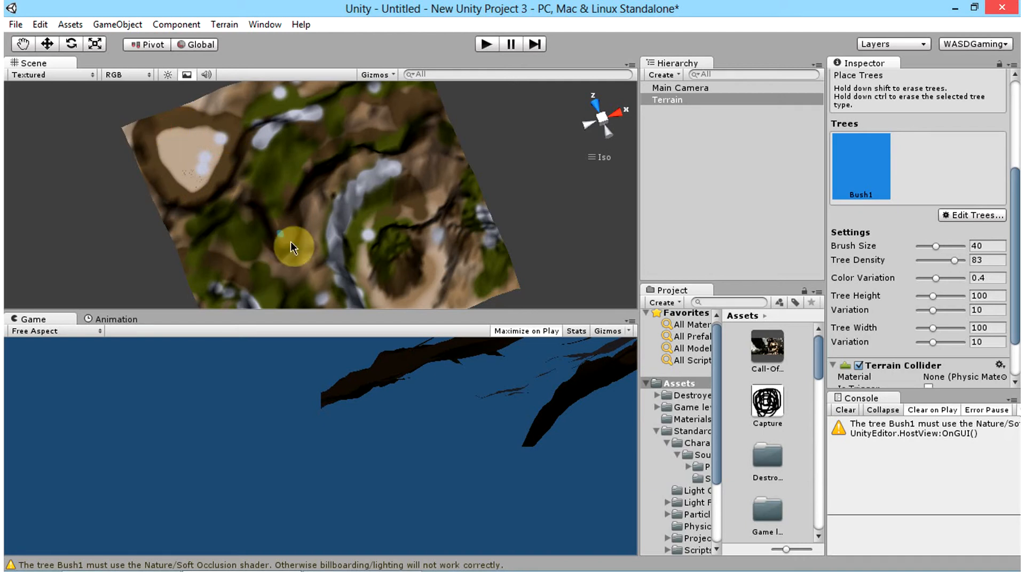
Step: Set the brush size for placing Bush1 trees on the terrain to 58
drag(935, 246, 944, 246)
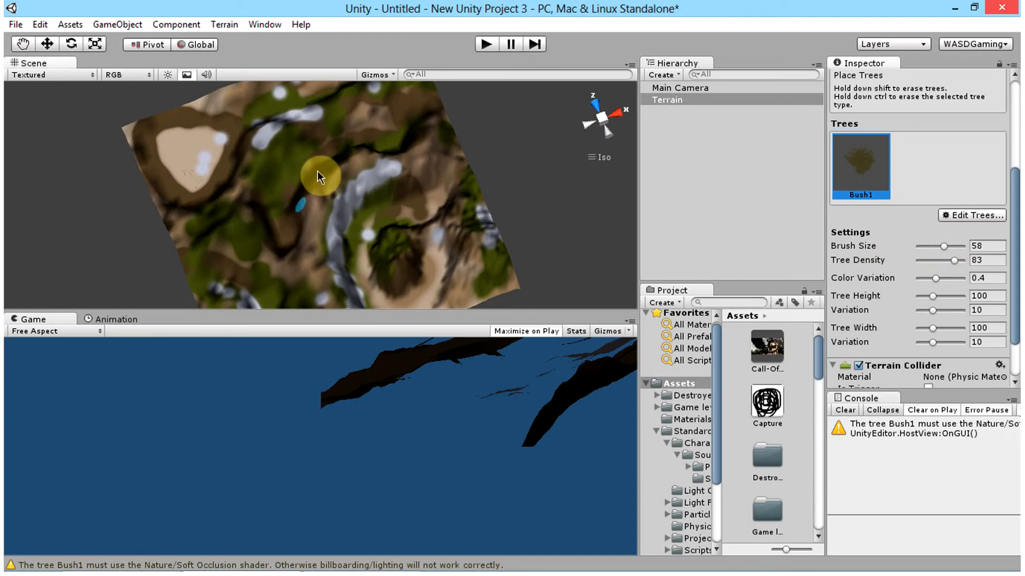
alt+drag(414, 133, 225, 216)
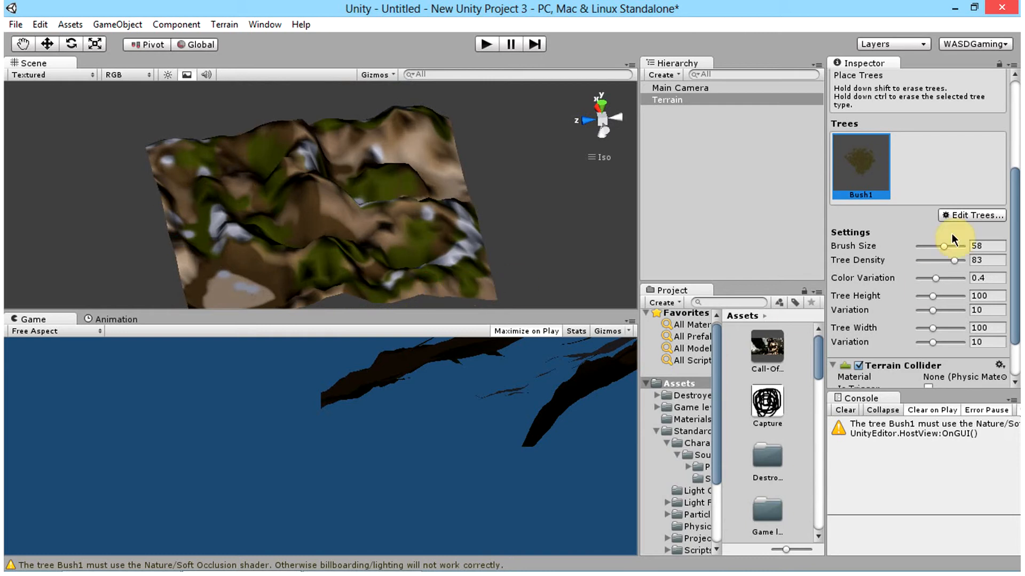
scroll(954, 187, up, 5)
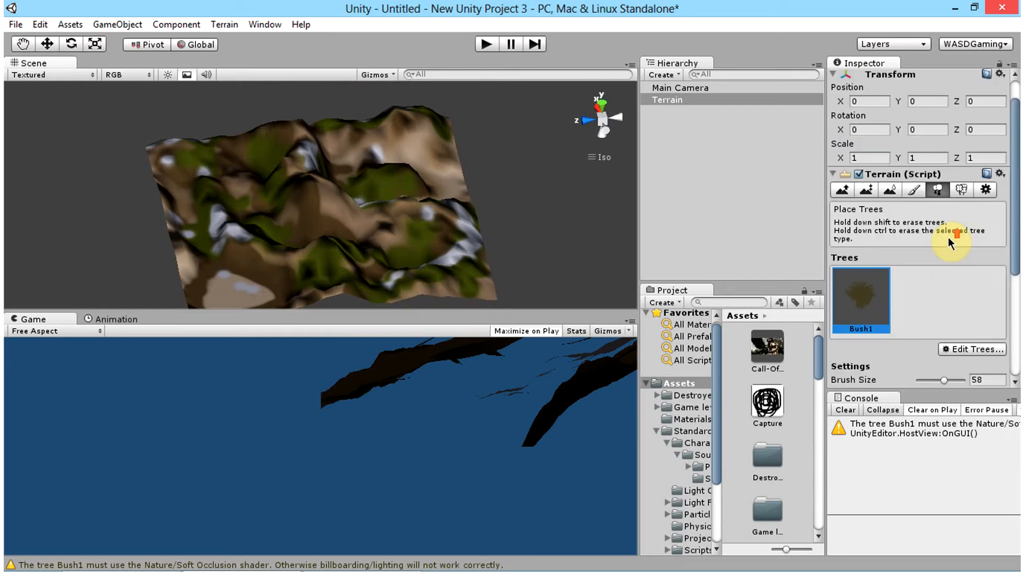
scroll(952, 236, down, 5)
Step: Add the Alder tree to the terrain's trees with a bend factor of 1
click(966, 214)
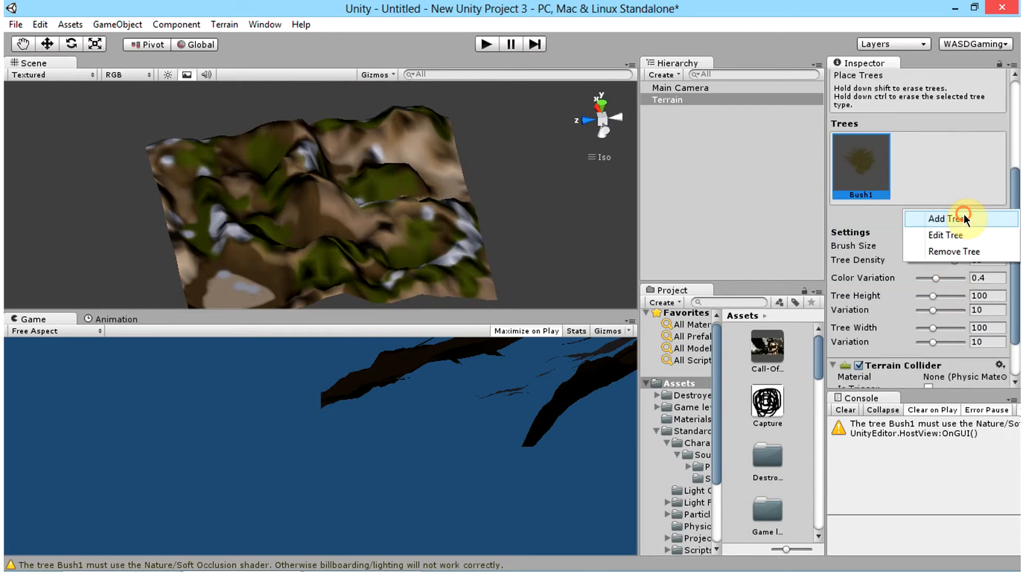
click(955, 214)
click(228, 65)
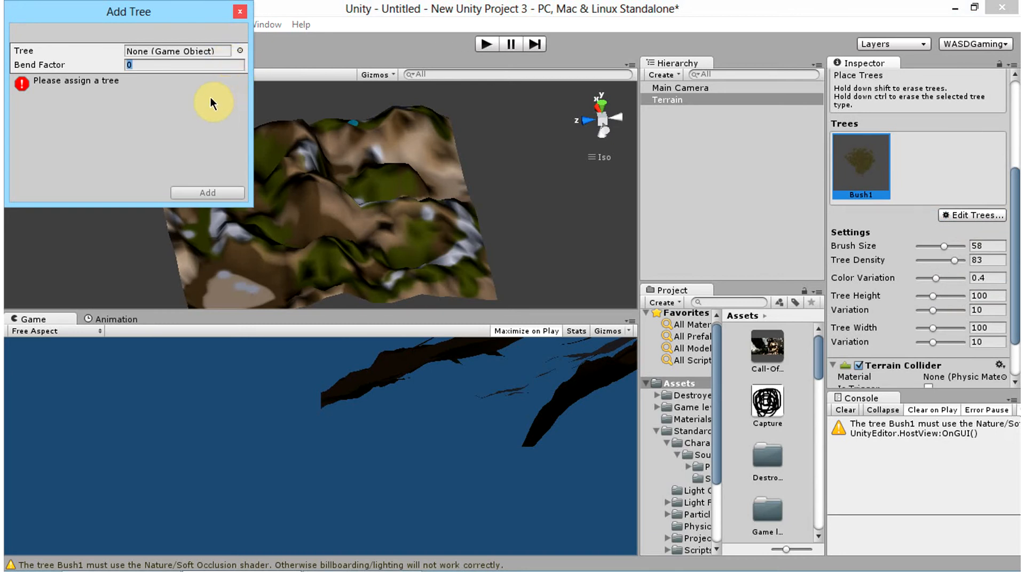
text(1)
click(240, 51)
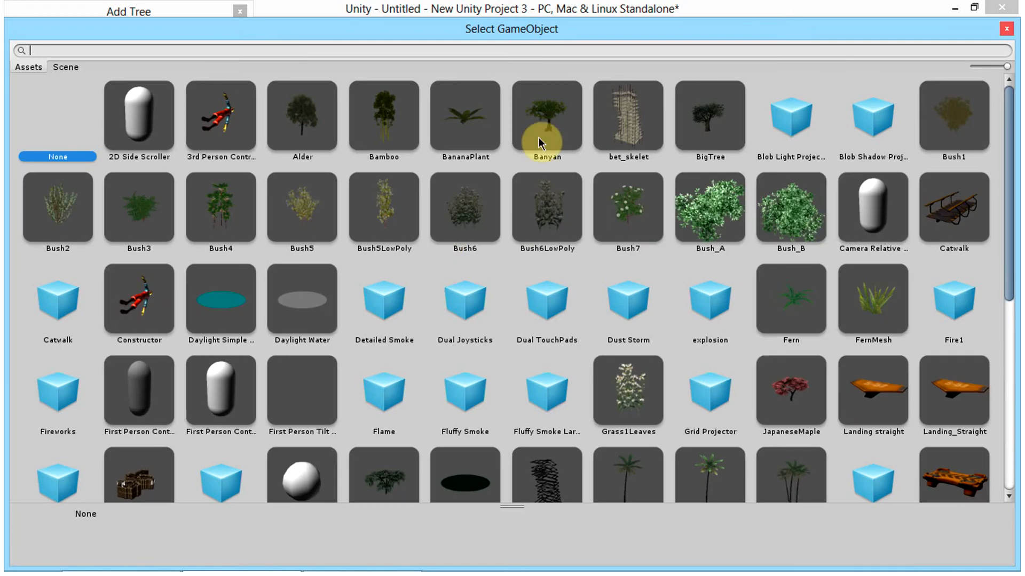
double_click(302, 137)
click(221, 187)
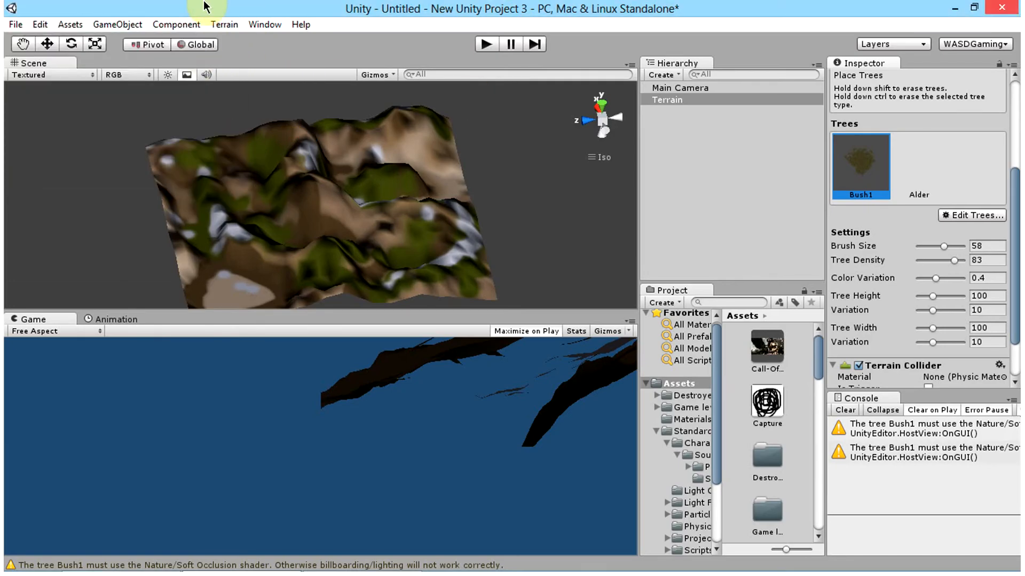
Step: Select Alder among the terrain's trees and mass place 5000 trees across the terrain
click(229, 24)
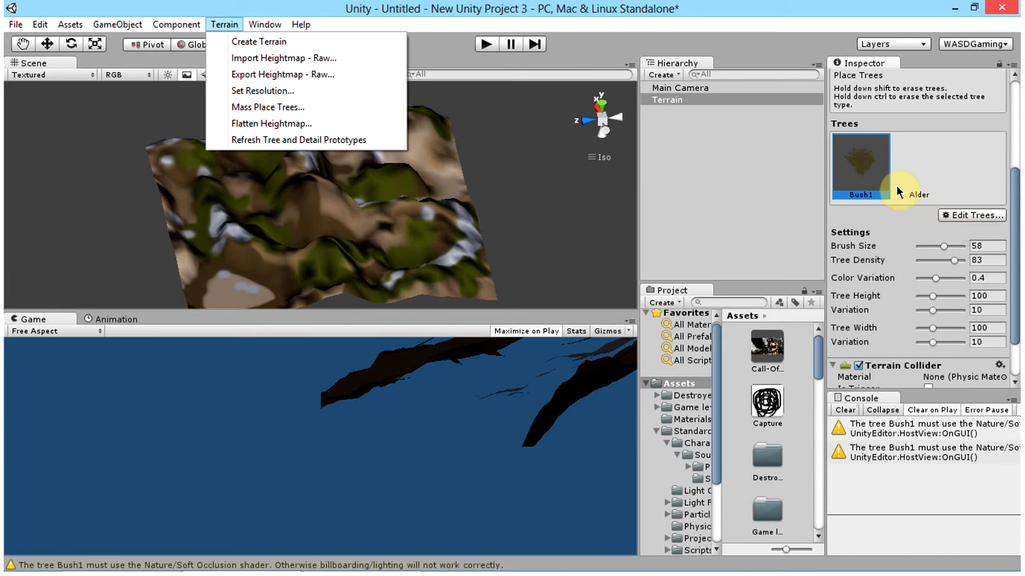
click(921, 161)
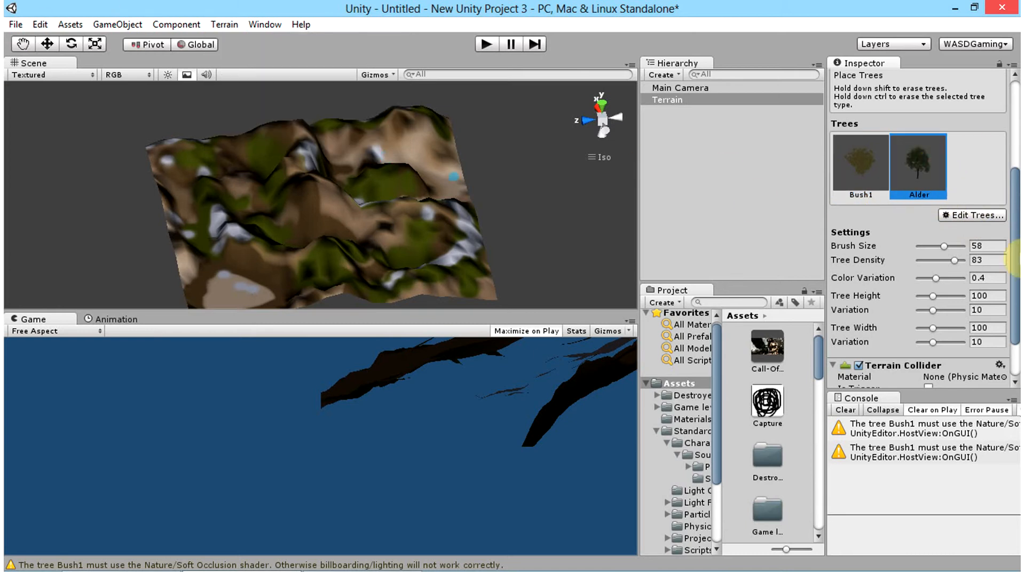
click(238, 23)
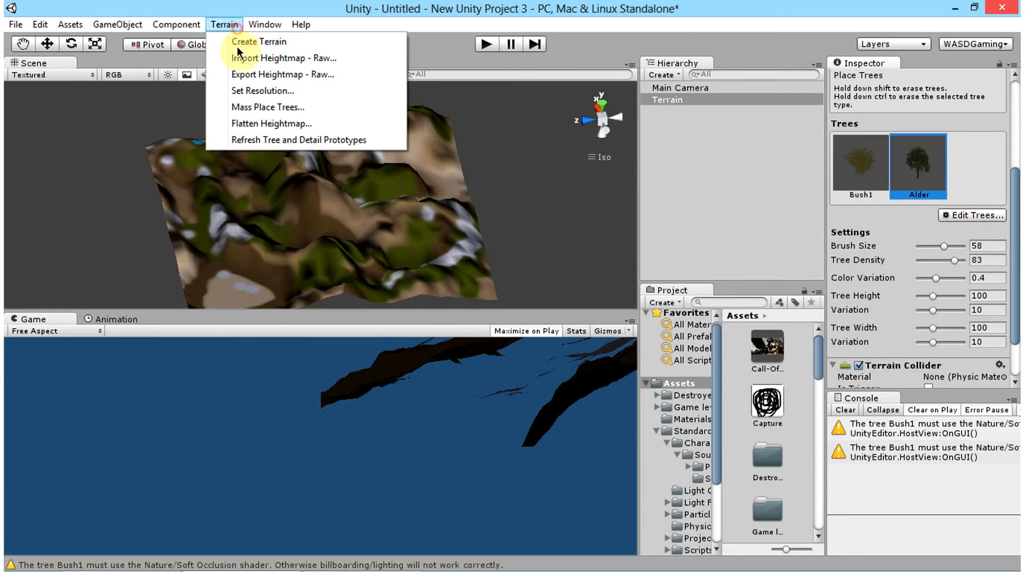
click(252, 107)
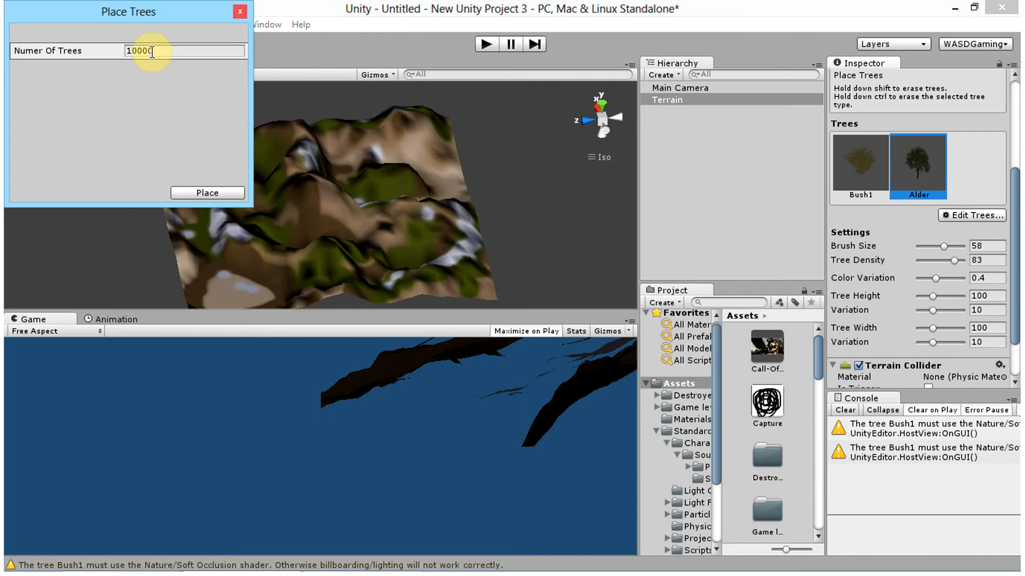
text(5000)
click(206, 193)
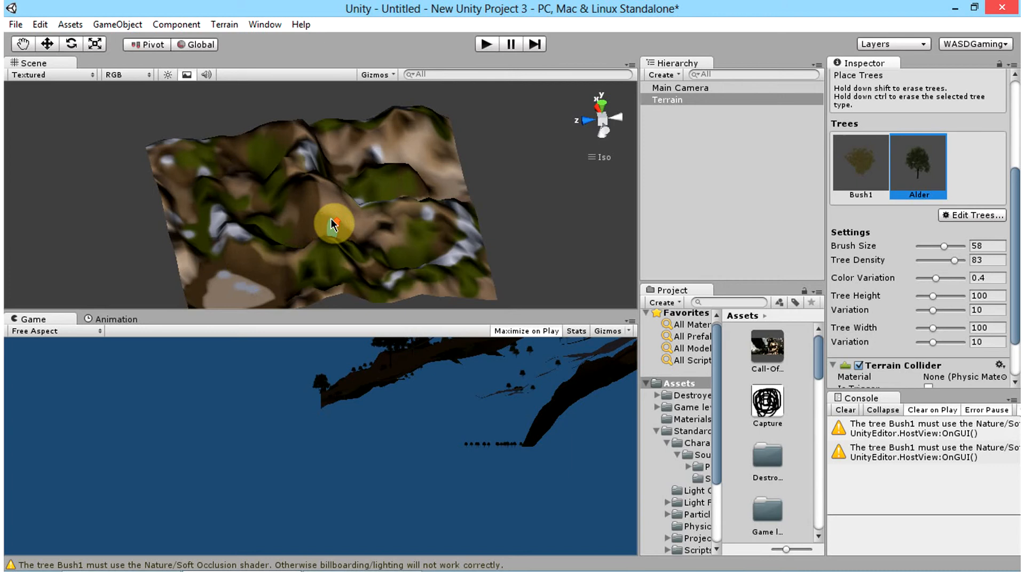
Step: Examine the mass-placed trees on the terrain's slopes and valleys, both up close and from a distance
double_click(668, 100)
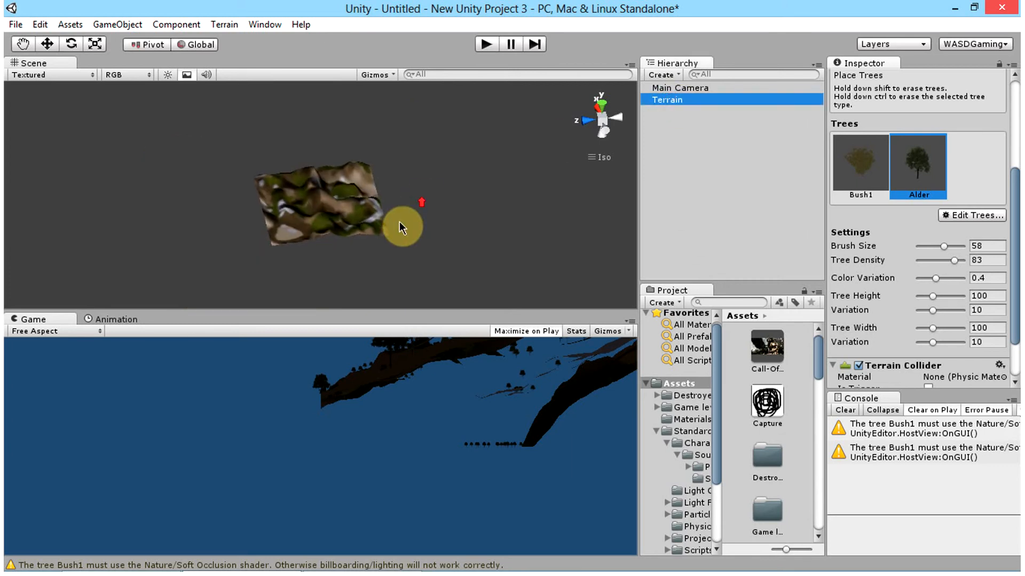
scroll(379, 223, up, 15)
right_drag(329, 197, 303, 213)
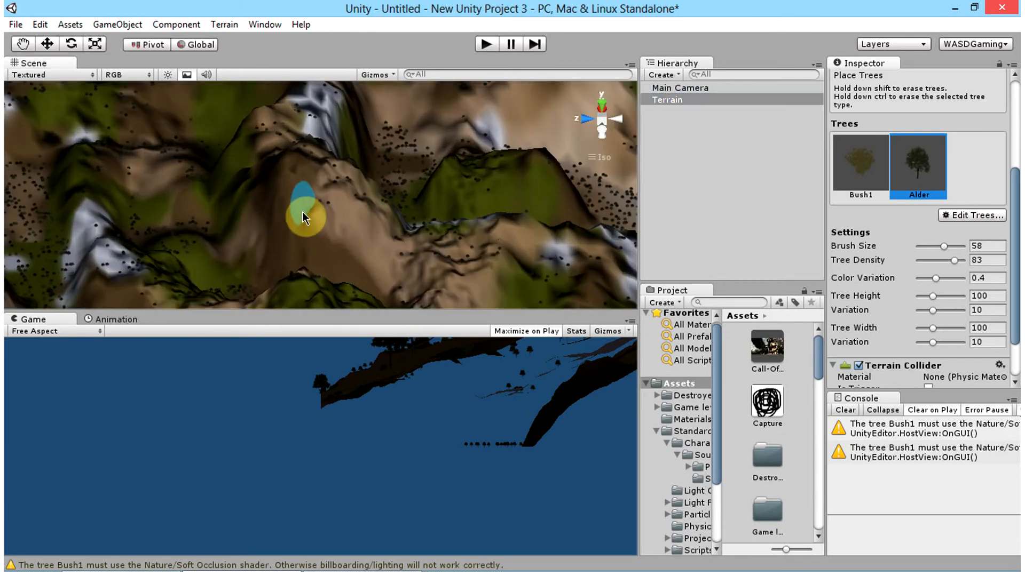
scroll(302, 212, up, 10)
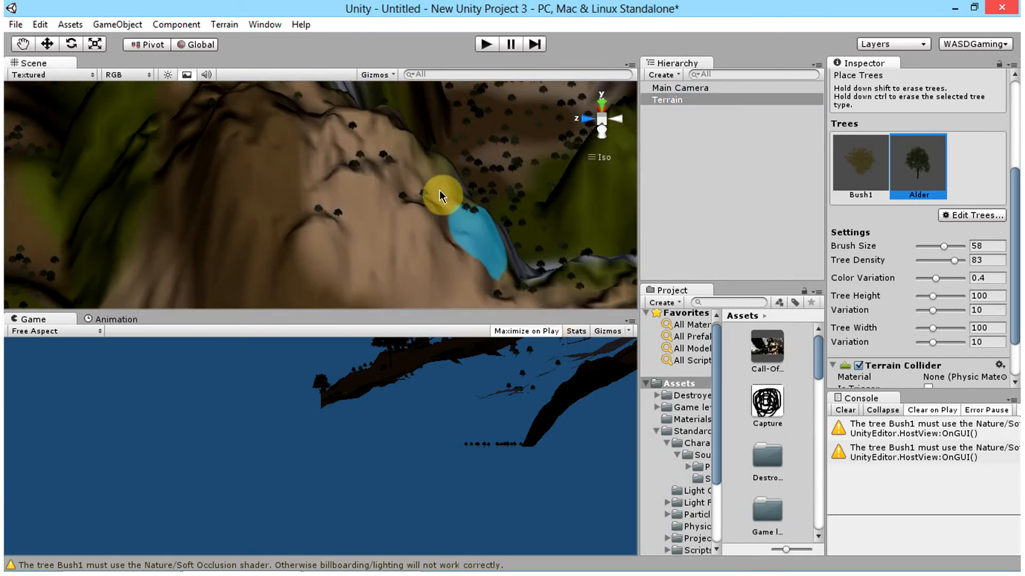
scroll(440, 190, down, 5)
scroll(123, 218, down, 5)
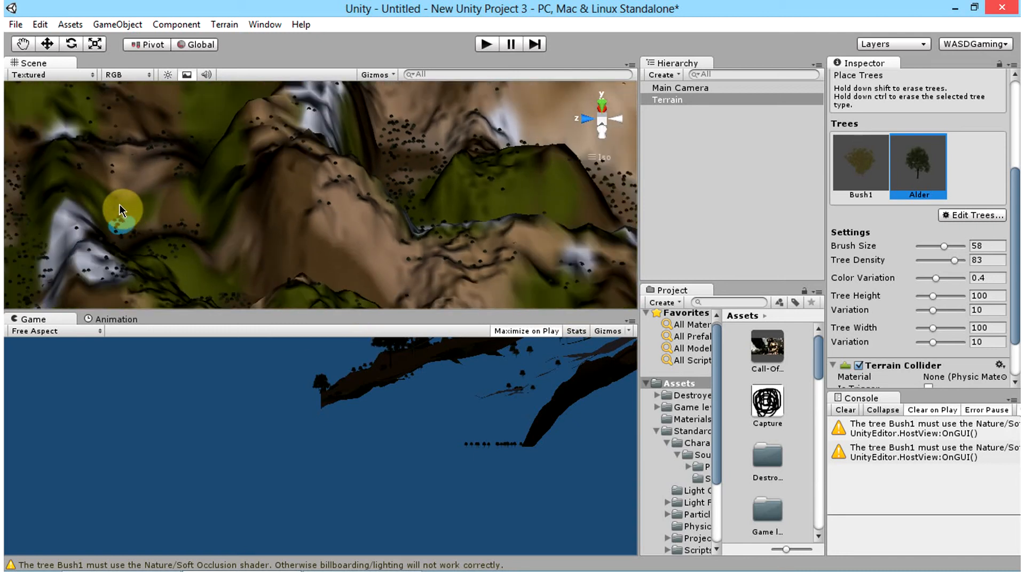
scroll(118, 204, down, 4)
scroll(479, 207, down, 5)
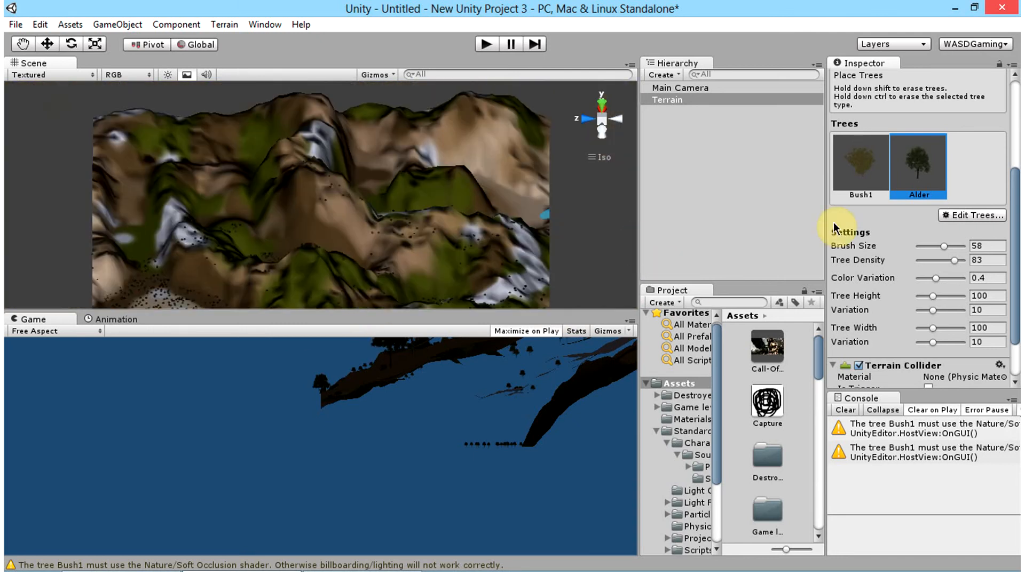
Step: Add Grass2 as a grass texture for painting terrain details and set the brush size to 100
scroll(927, 215, up, 3)
click(965, 223)
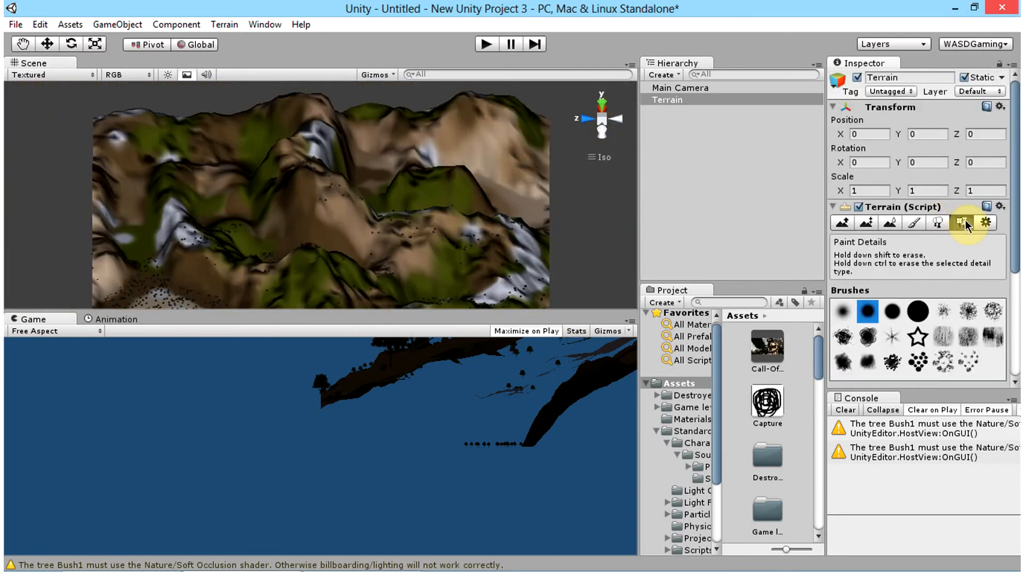
scroll(911, 242, down, 5)
click(967, 238)
click(958, 254)
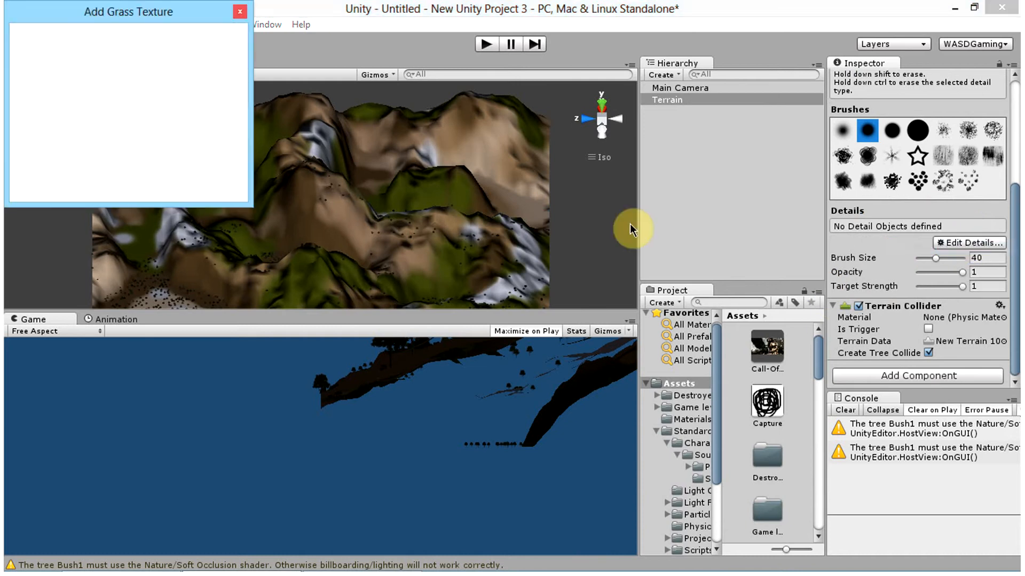
click(229, 51)
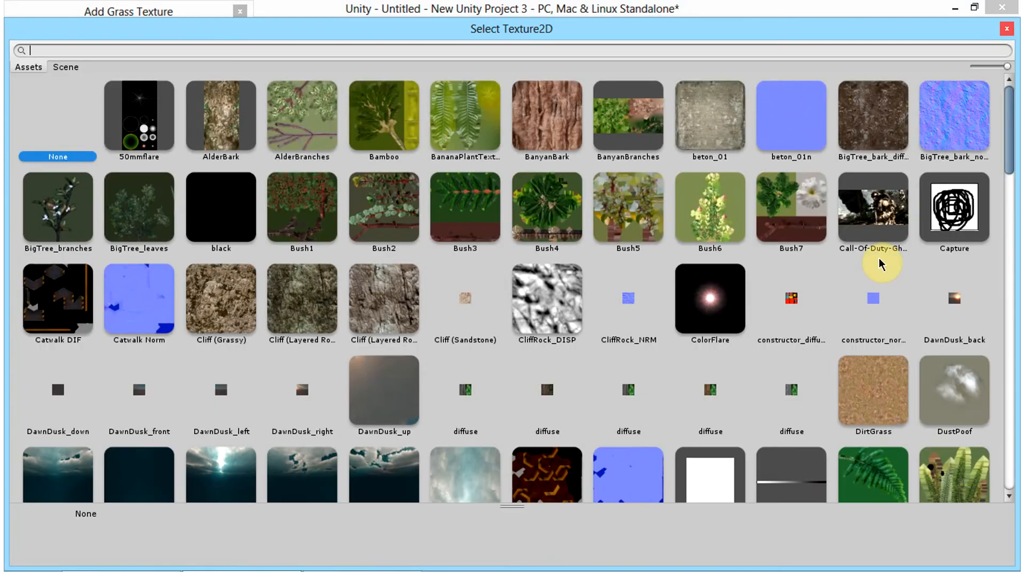
scroll(296, 405, down, 6)
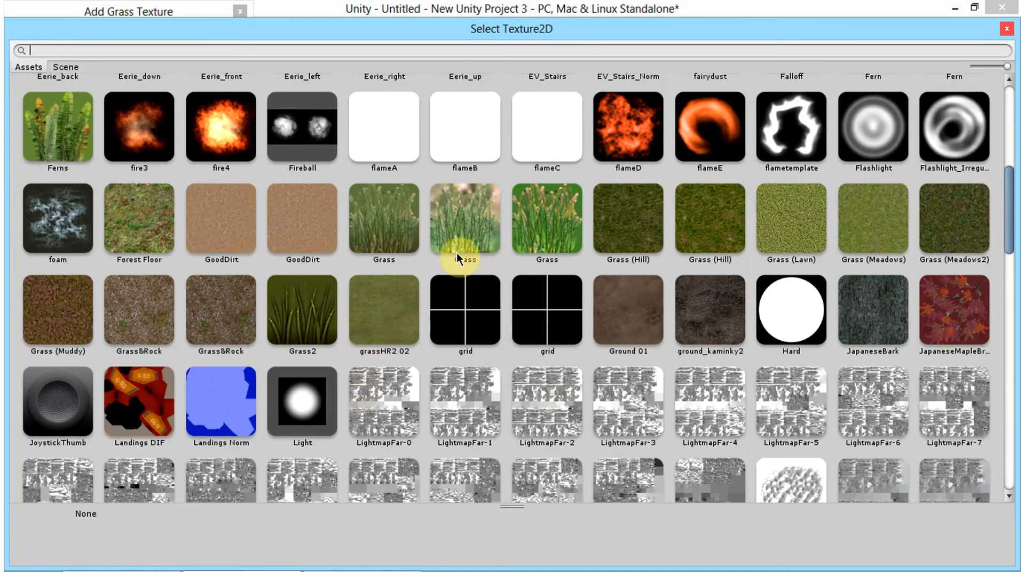
click(316, 308)
double_click(313, 300)
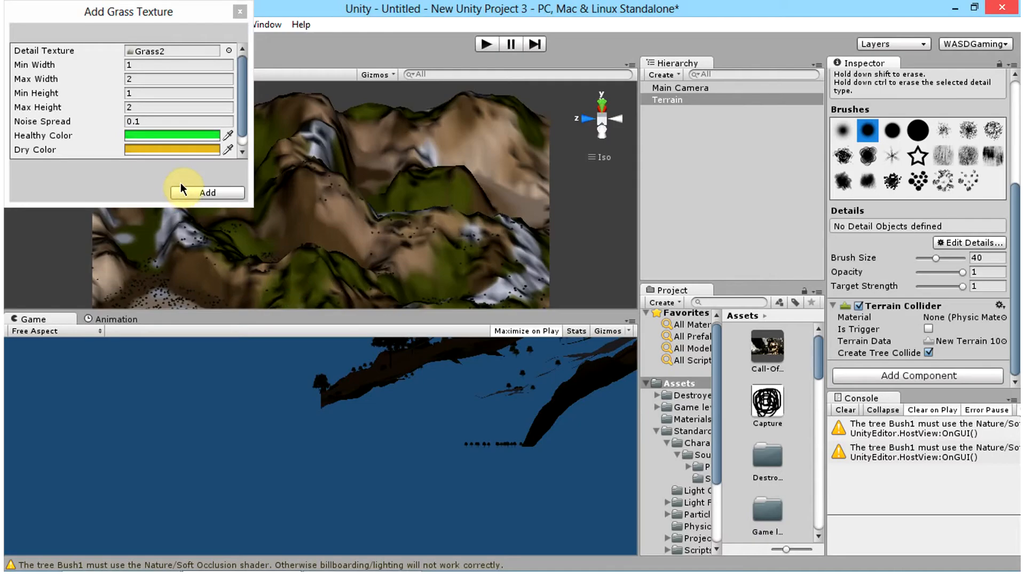
click(206, 190)
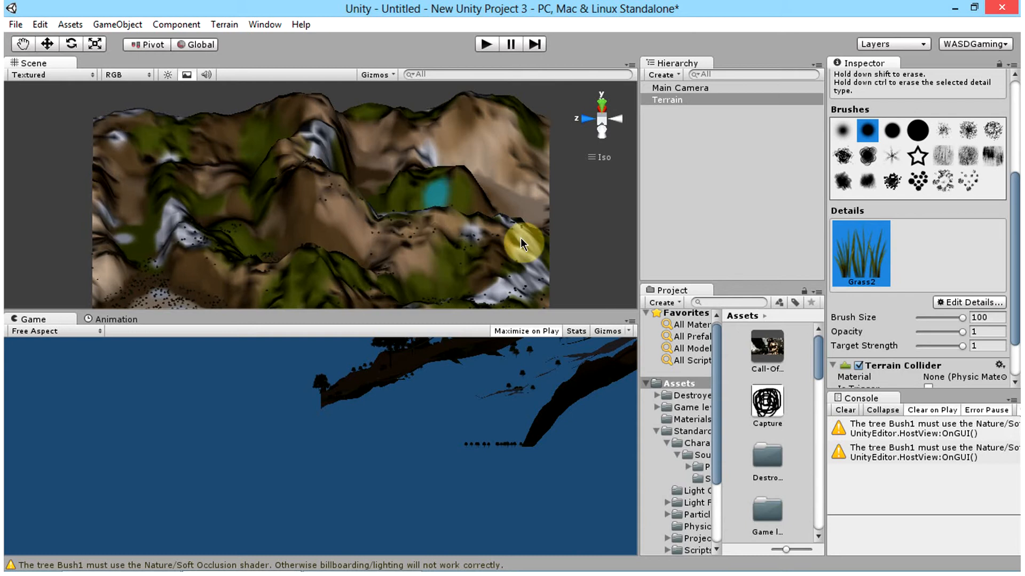
Step: Inspect the terrain's peaks and slopes from another side and up close with the Grass2 detail brush active
alt+drag(229, 267, 192, 292)
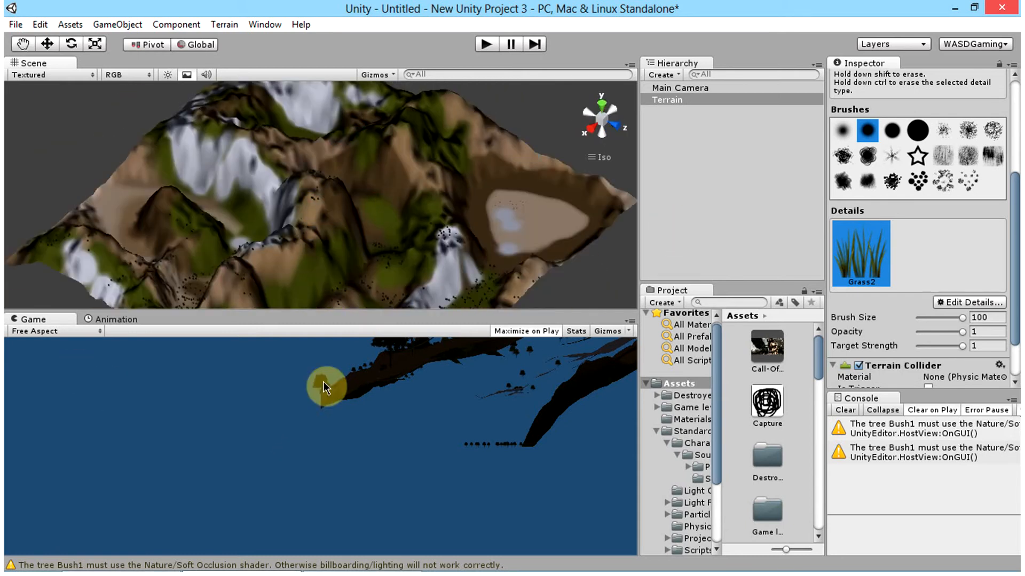
scroll(328, 288, down, 5)
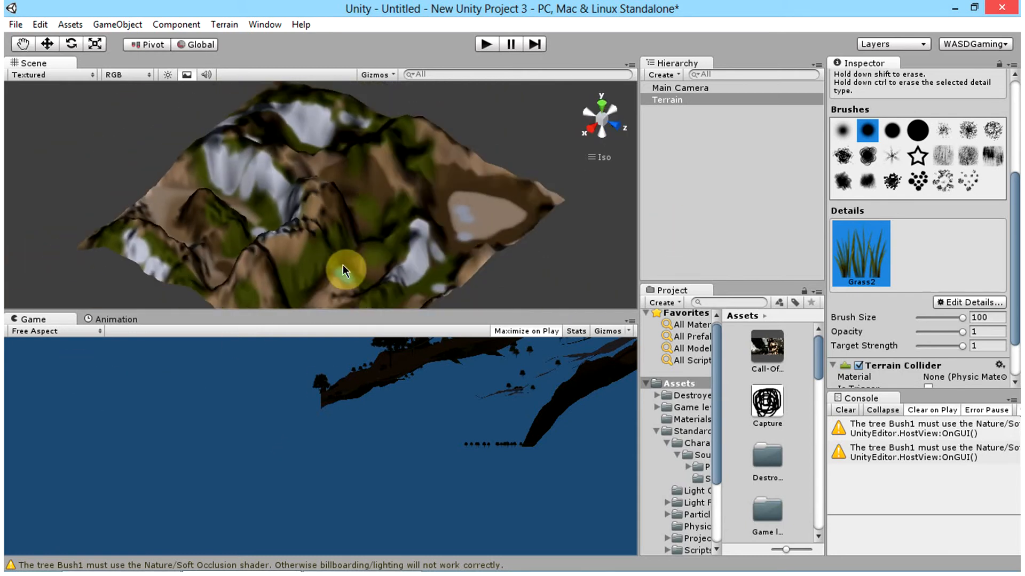
scroll(313, 249, up, 8)
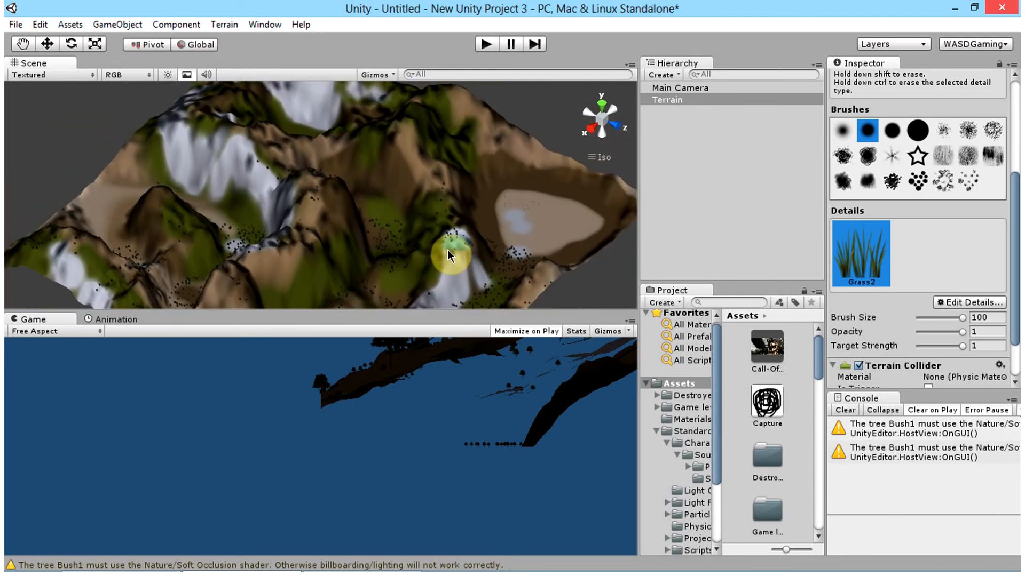
scroll(448, 251, up, 4)
scroll(408, 246, up, 10)
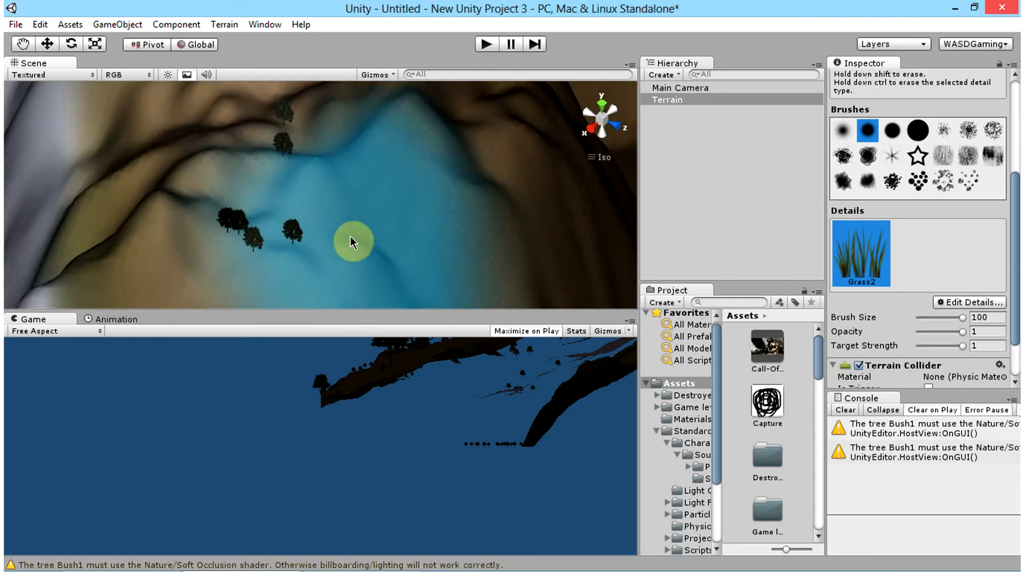
scroll(534, 255, up, 6)
scroll(535, 255, down, 7)
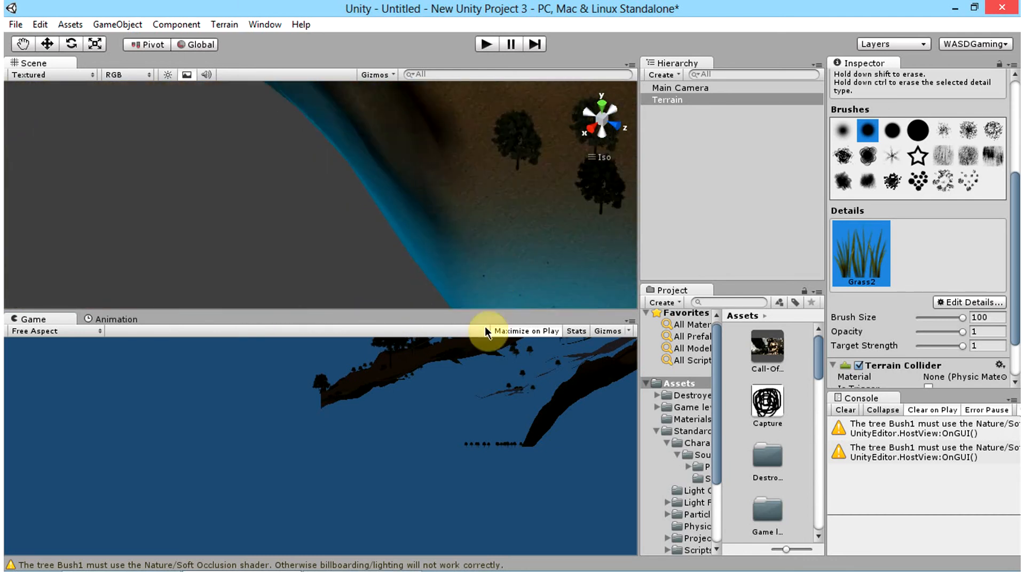
scroll(528, 181, down, 4)
scroll(326, 251, down, 8)
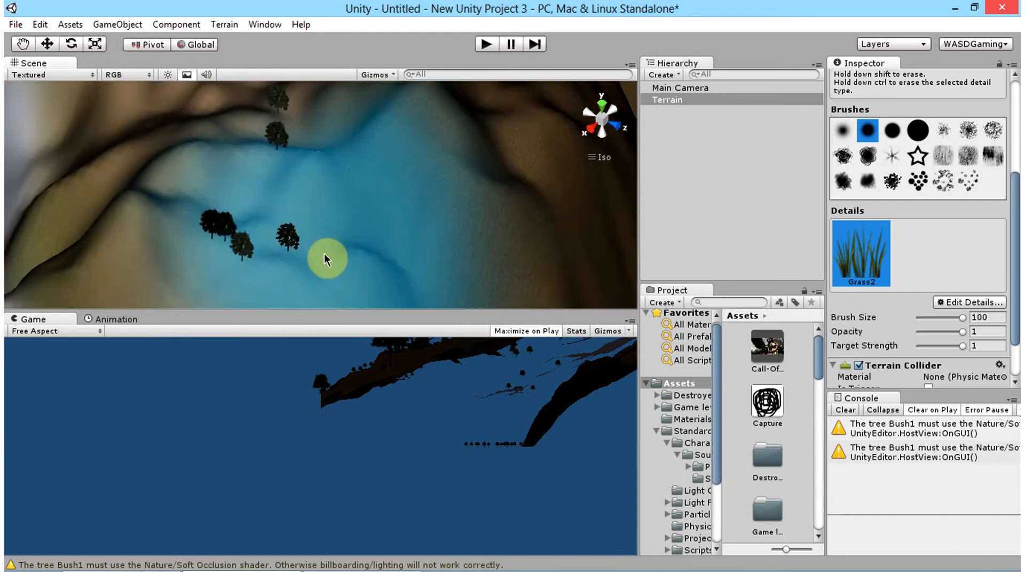
Step: Search the project's assets for "water"
click(715, 74)
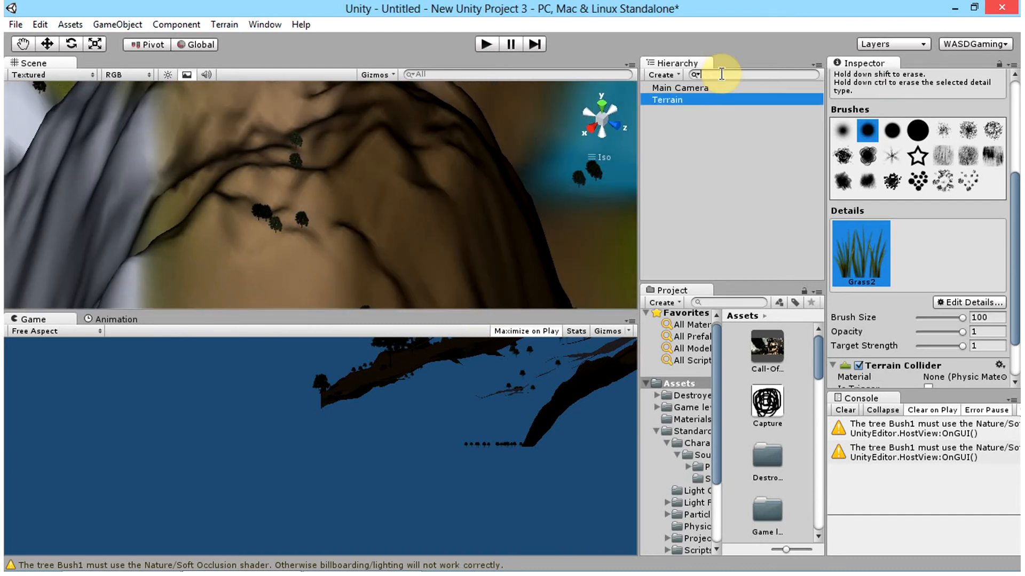
click(677, 383)
click(738, 304)
text(war)
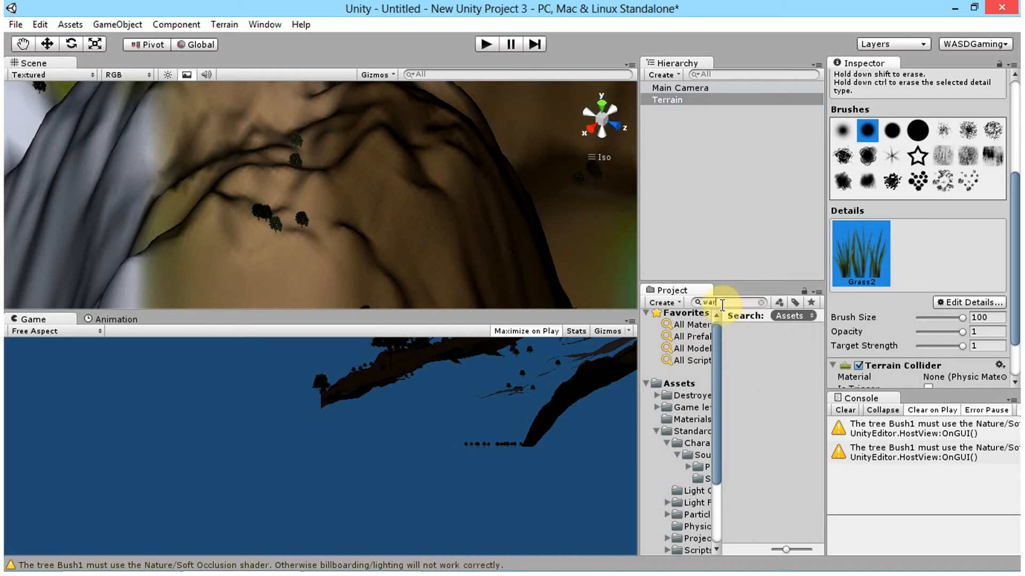
text(ter)
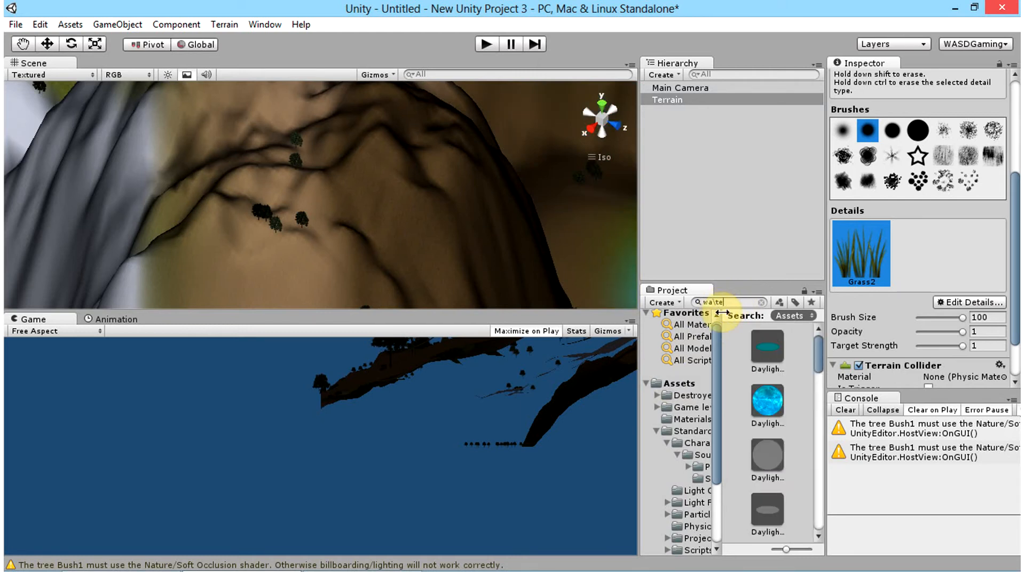
key(BackSpace)
key(BackSpace)
key(BackSpace)
text(ter)
scroll(87, 144, down, 1)
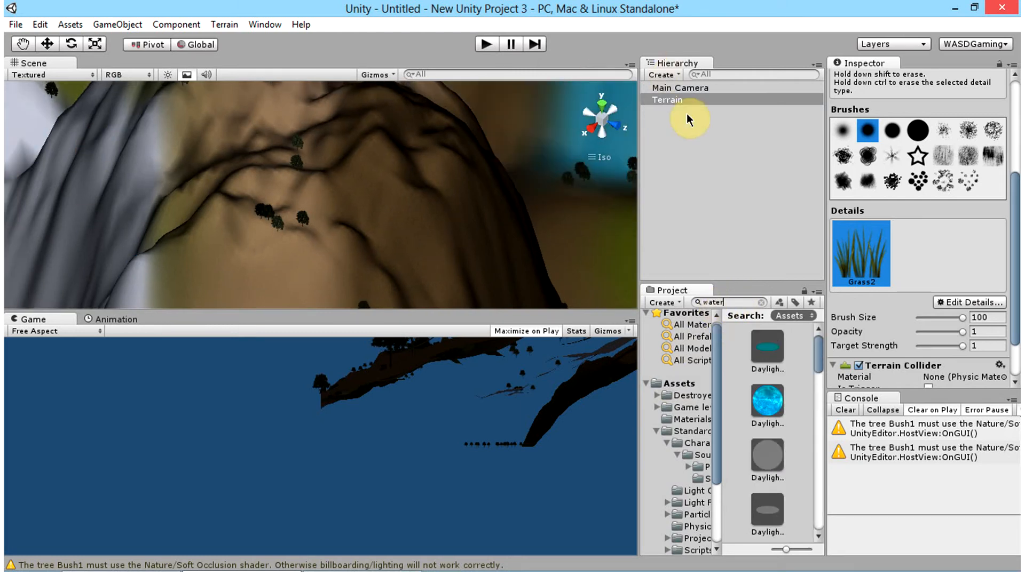
Step: Frame the whole terrain and place the Daylight Simple Water prefab onto it, selecting the placed water object
right_click(686, 98)
click(661, 101)
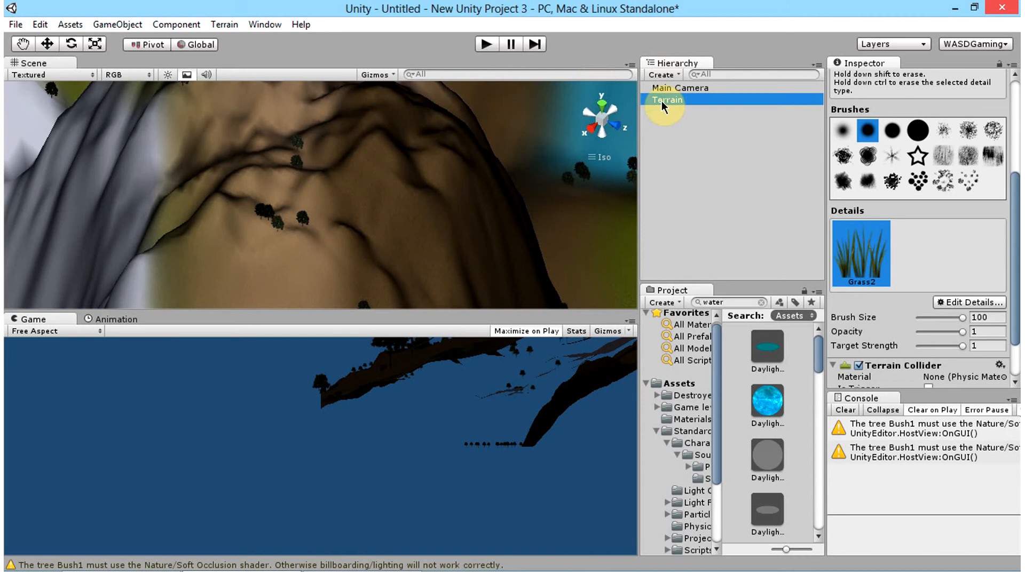
double_click(661, 101)
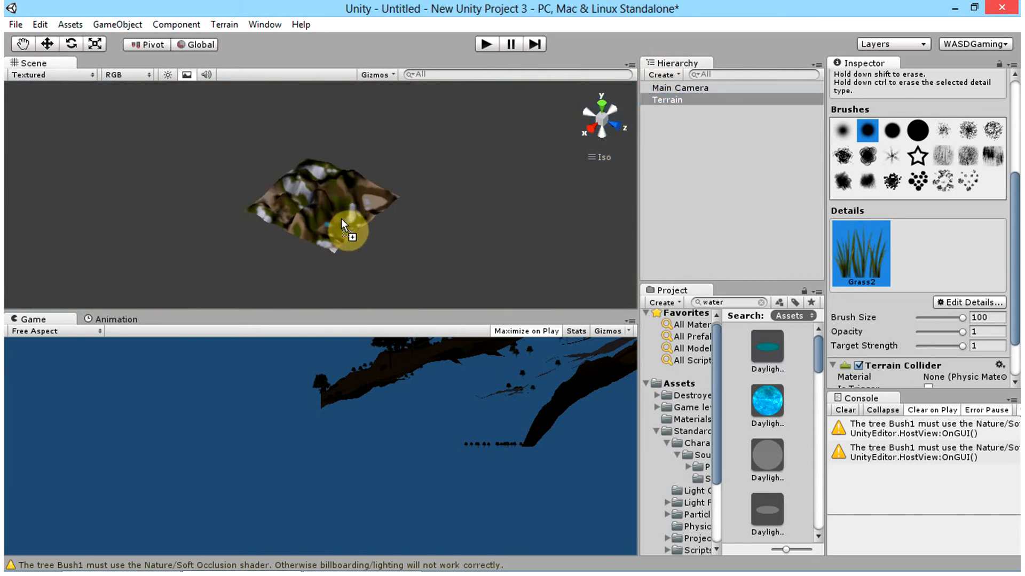
drag(341, 219, 691, 186)
click(688, 89)
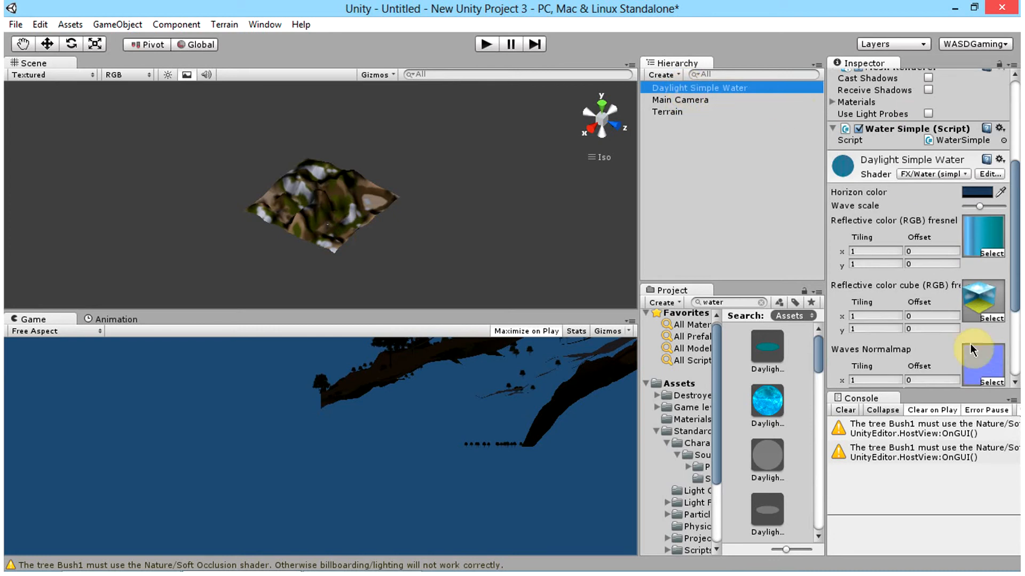
Step: Set the Daylight Simple Water object's scale to 5000 on both X and Z
scroll(974, 350, up, 5)
click(874, 205)
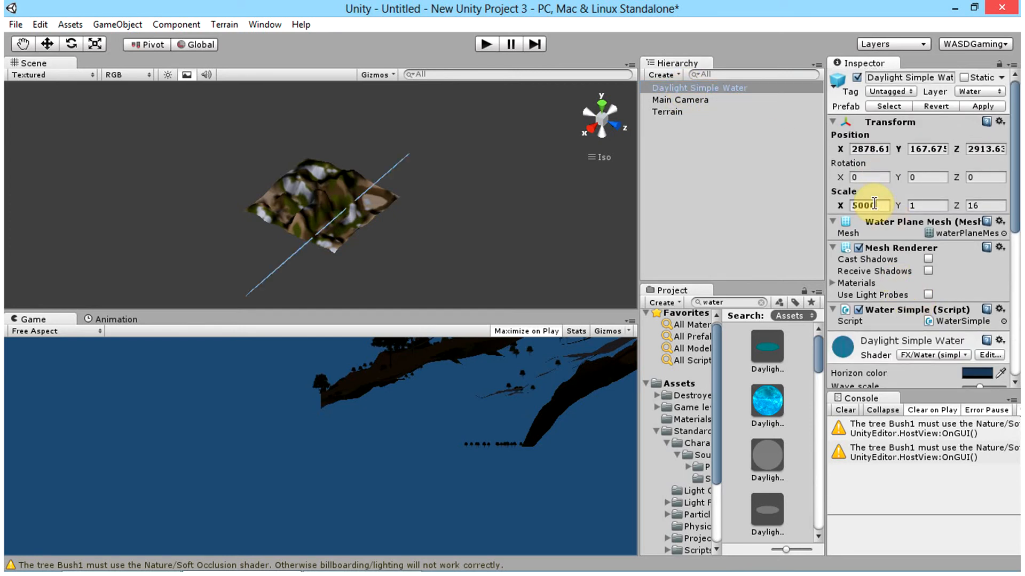
text(500)
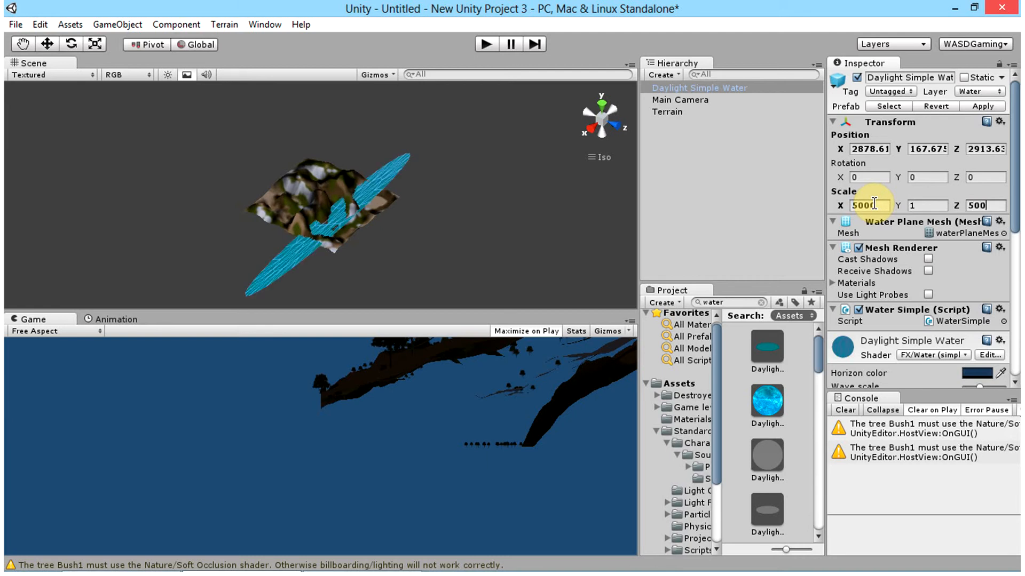
text(0)
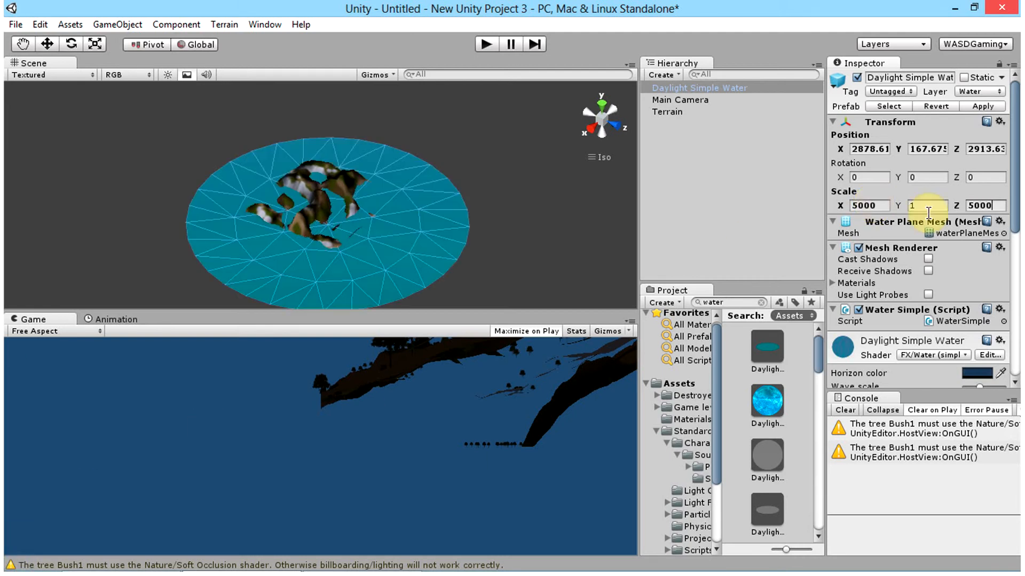
Step: Lower the water plane with the Move tool to a height of about Y 18.8
scroll(391, 248, up, 5)
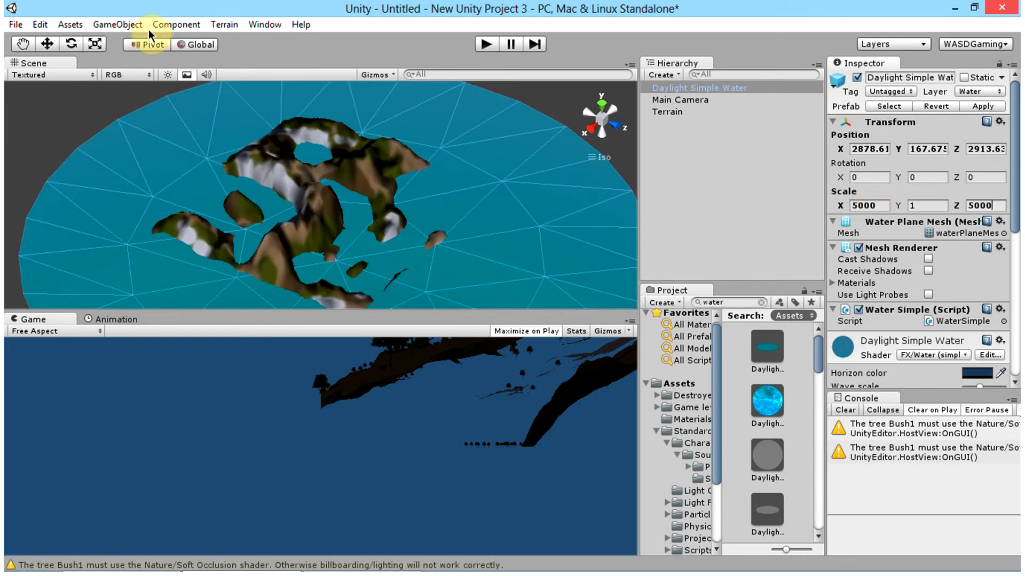
click(48, 44)
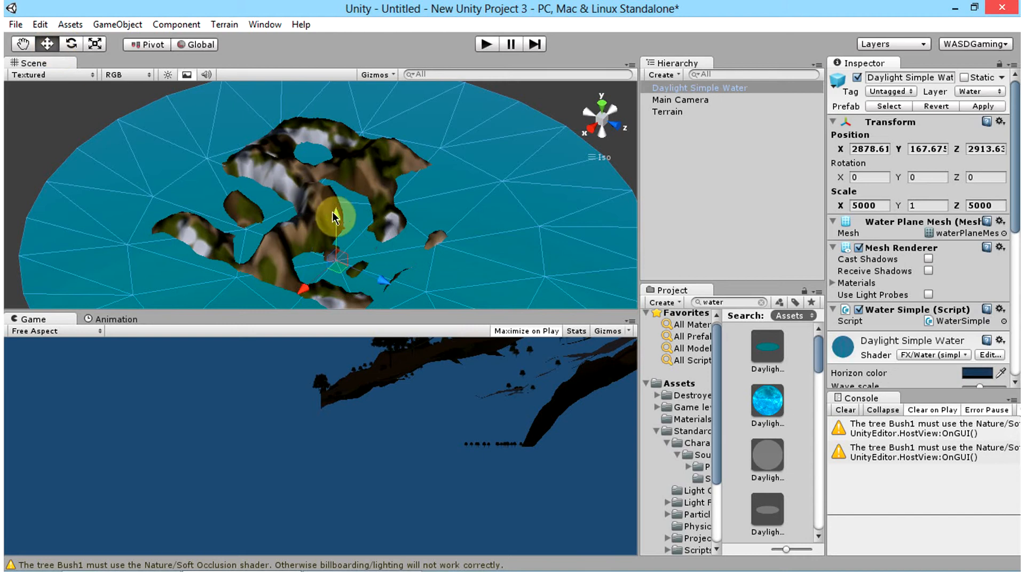
drag(332, 211, 359, 224)
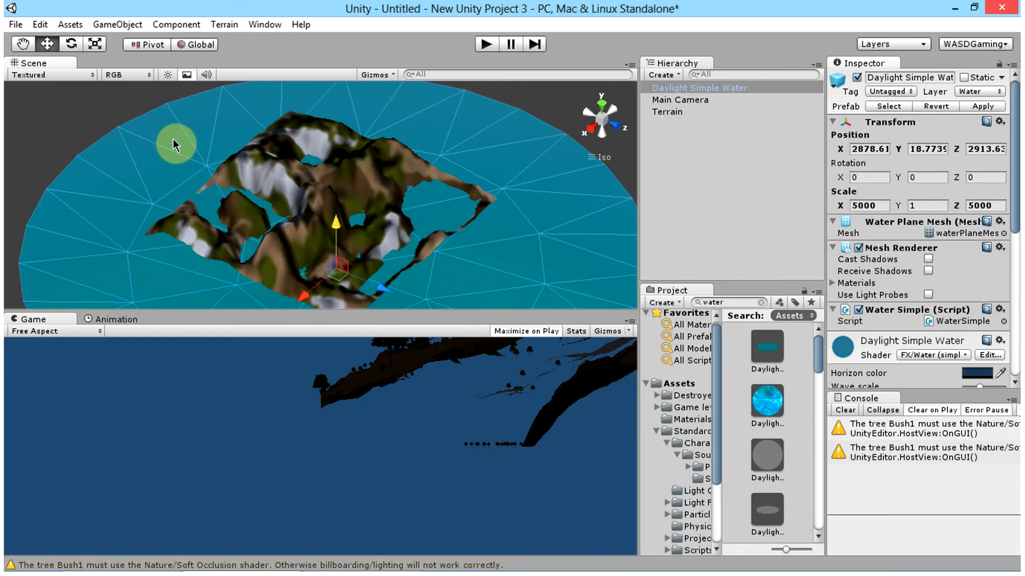
Step: Check the flooded valleys and shorelines from several angles, and add a point light to the scene
alt+drag(174, 144, 372, 267)
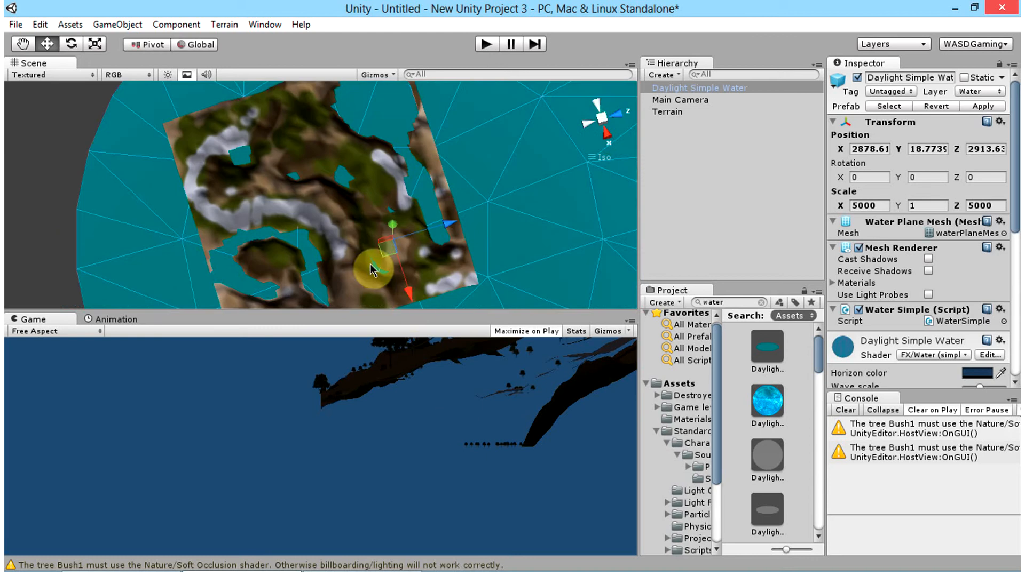
scroll(372, 246, up, 10)
scroll(358, 244, up, 5)
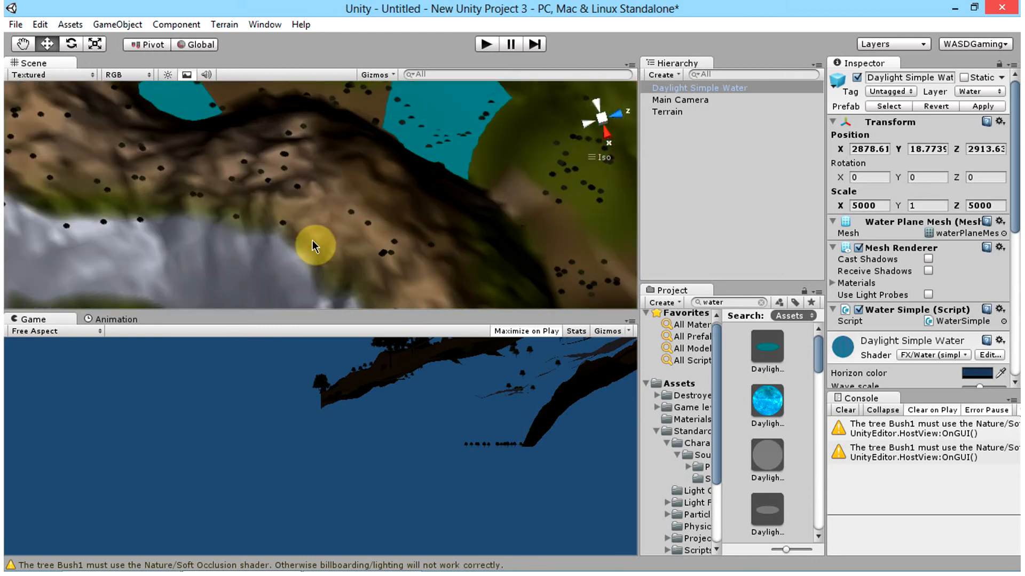
alt+drag(278, 188, 247, 274)
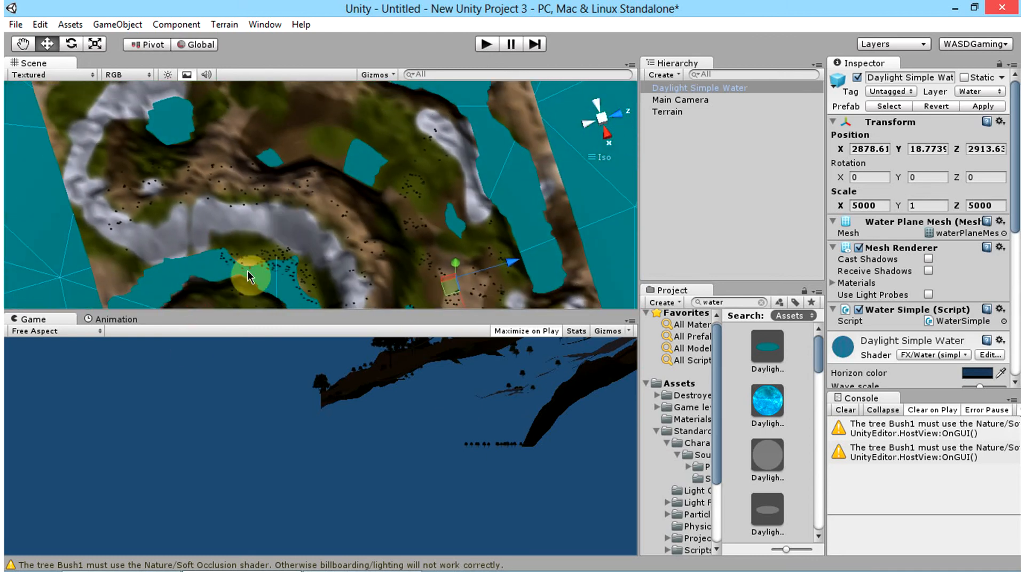
alt+drag(431, 151, 491, 172)
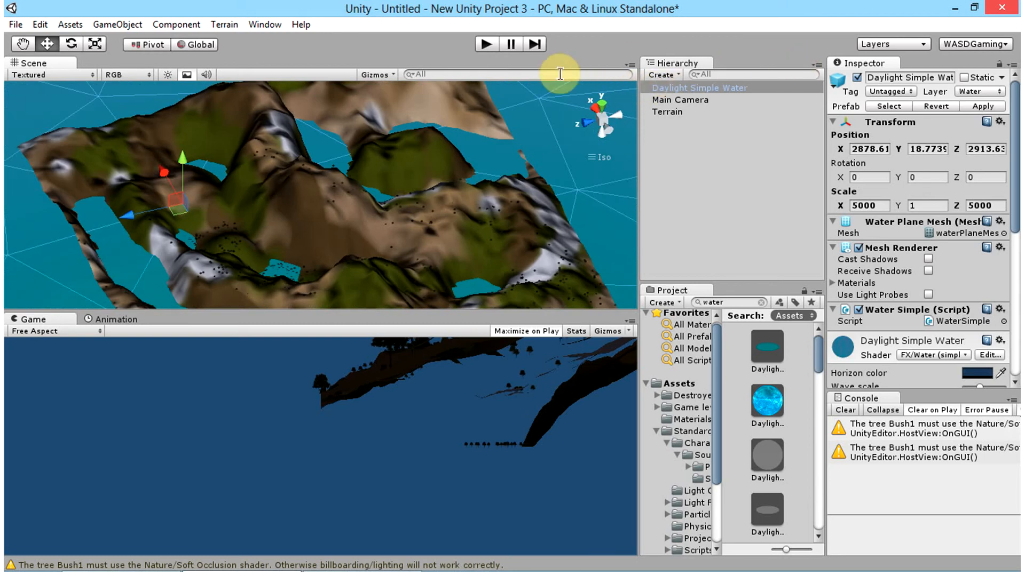
click(664, 75)
click(709, 197)
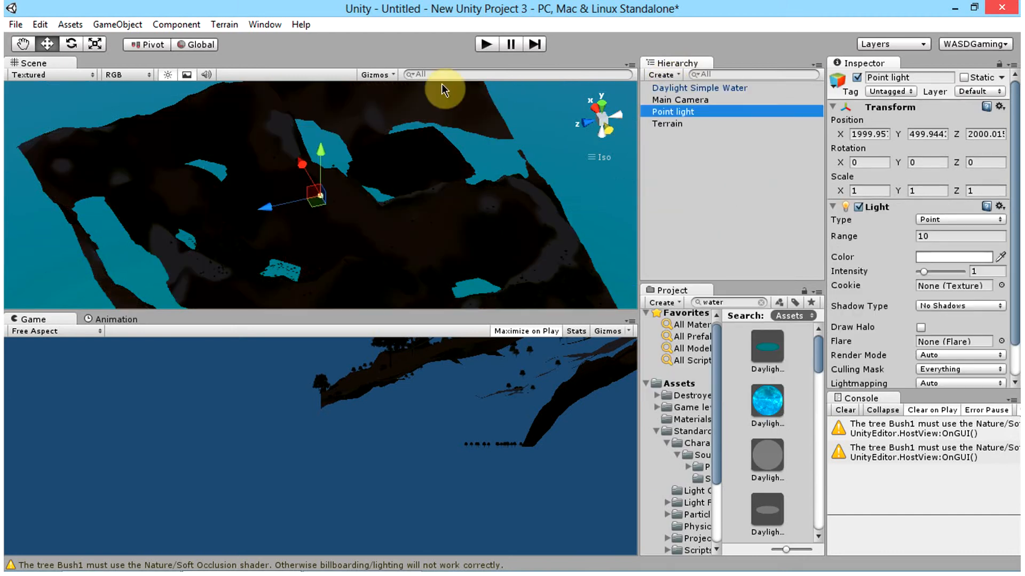
click(137, 25)
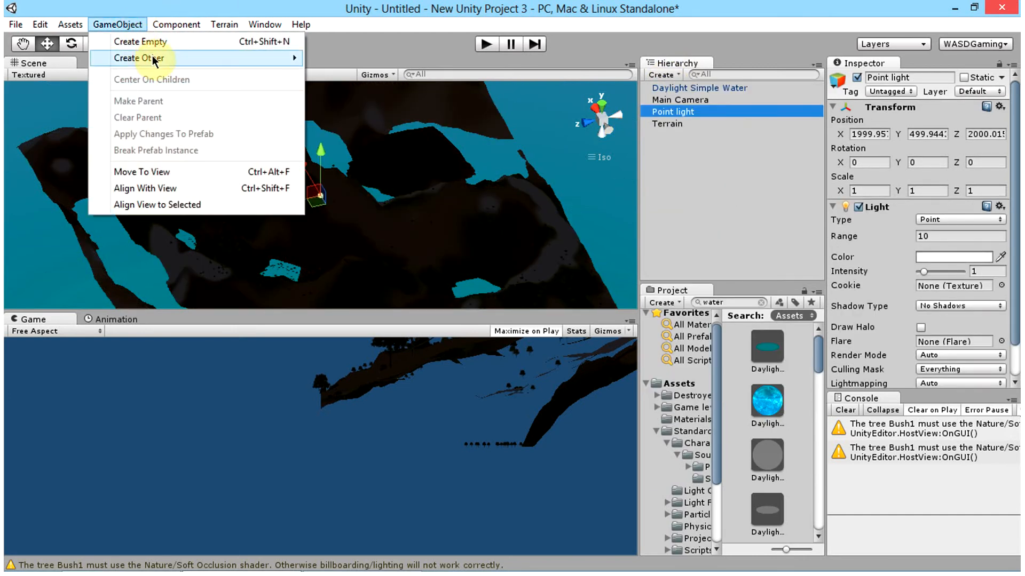
mouse_move(155, 60)
Step: Rename the new point light as Point_13
click(684, 113)
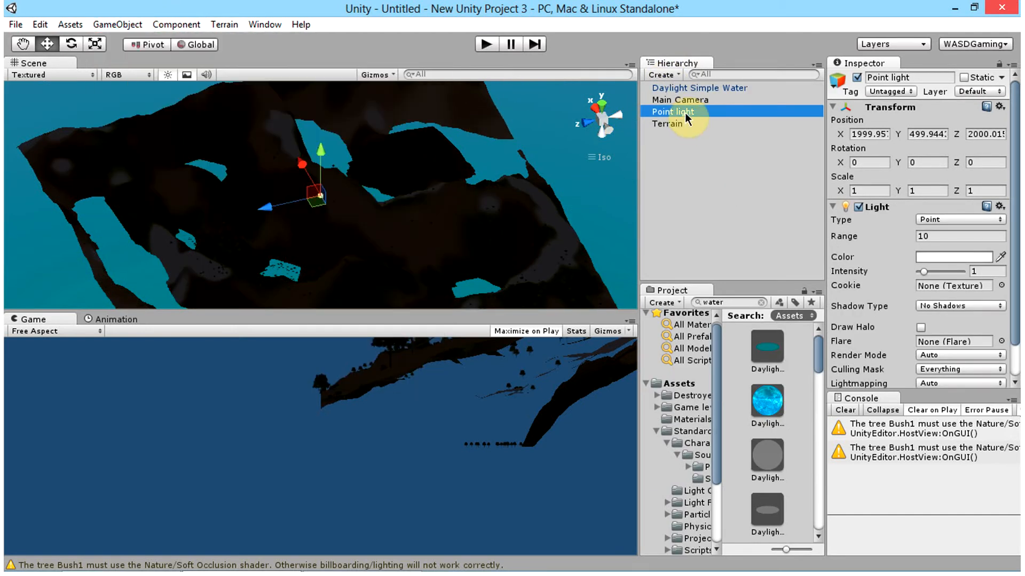
click(684, 113)
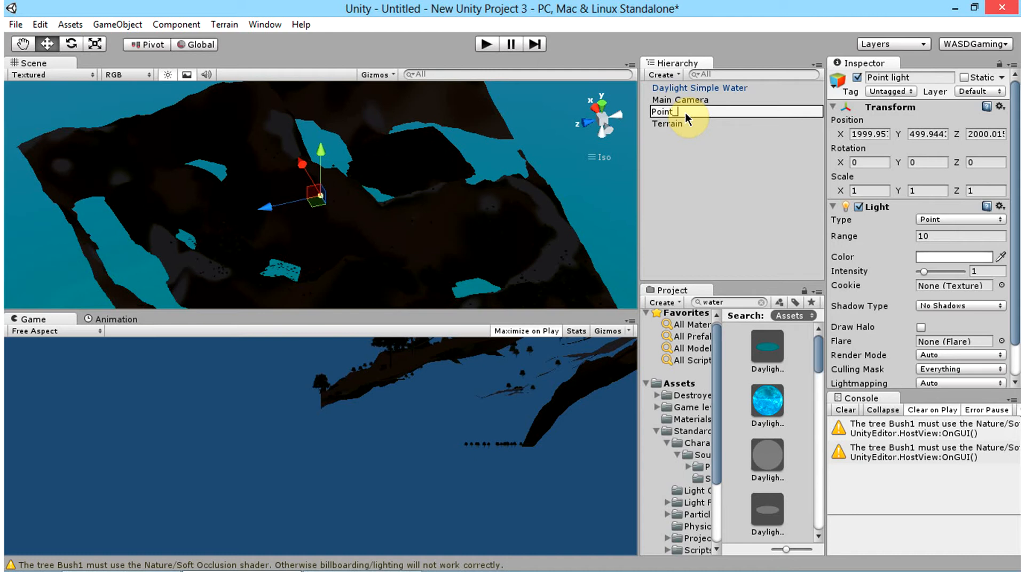
text(3)
key(Return)
click(707, 103)
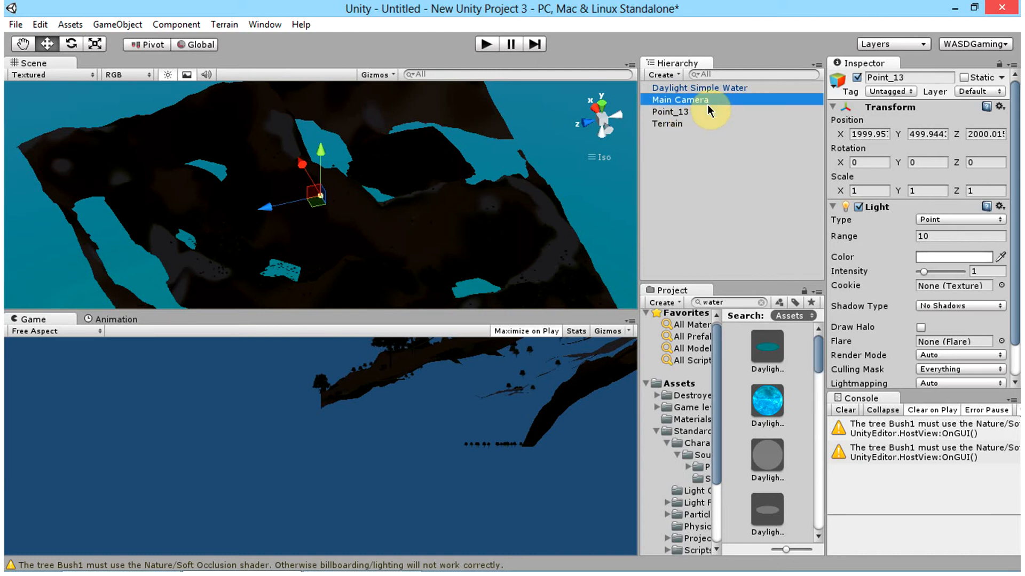
click(721, 110)
click(679, 138)
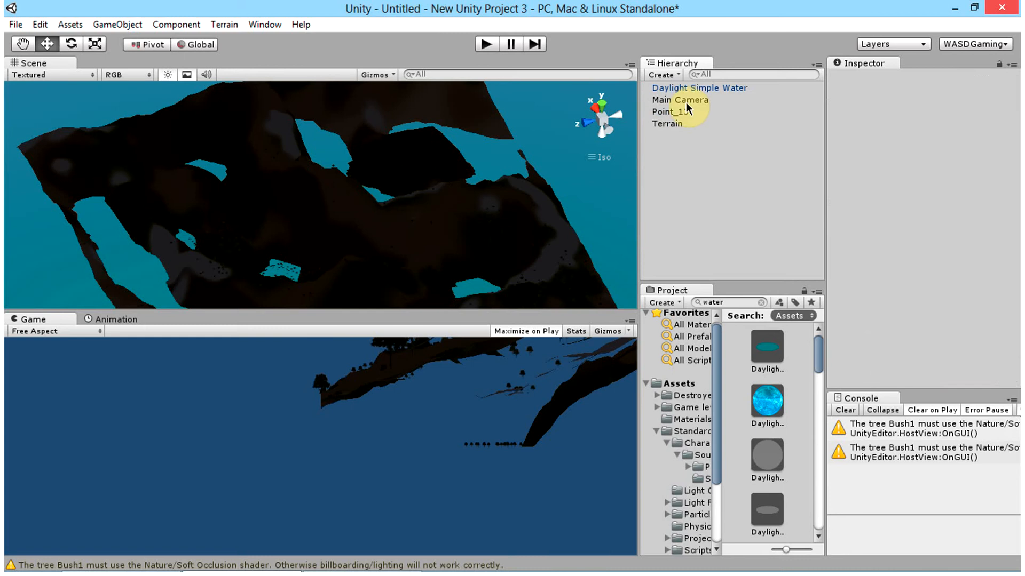
Step: Set the Point_13 light's intensity to 5 and its range to 5000
click(699, 112)
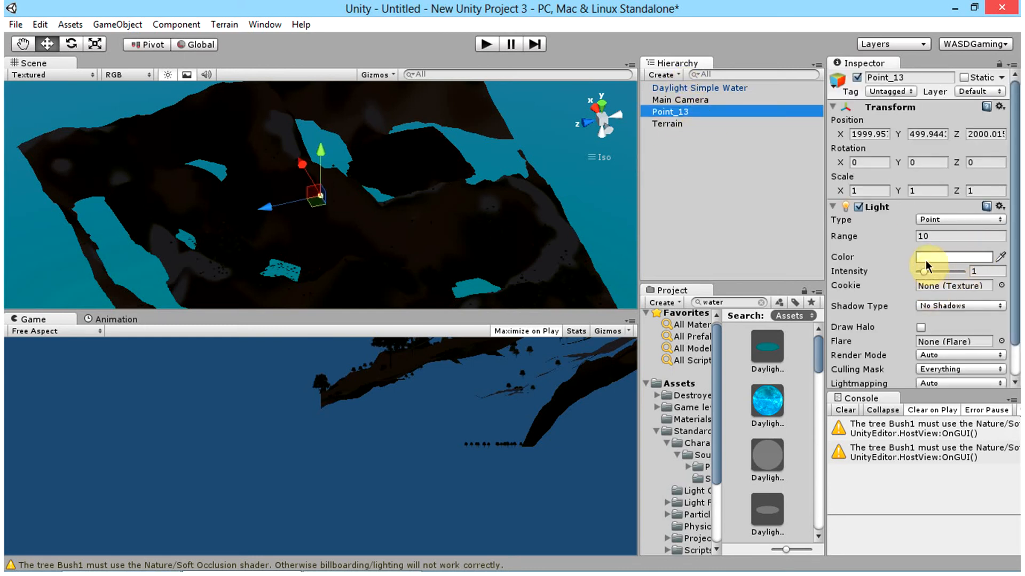
click(989, 271)
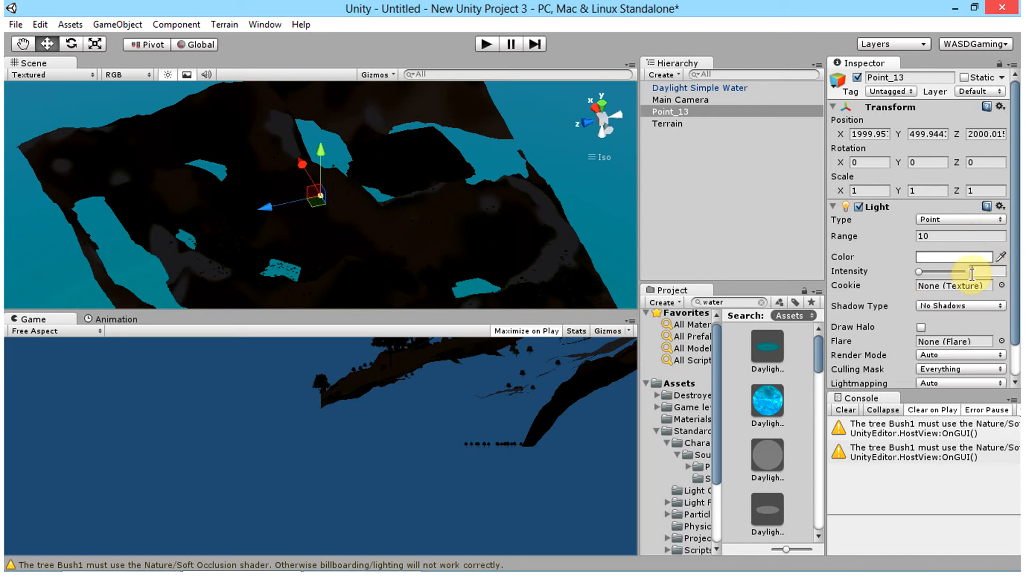
text(65)
key(BackSpace)
key(BackSpace)
text(5)
click(940, 240)
text(5000)
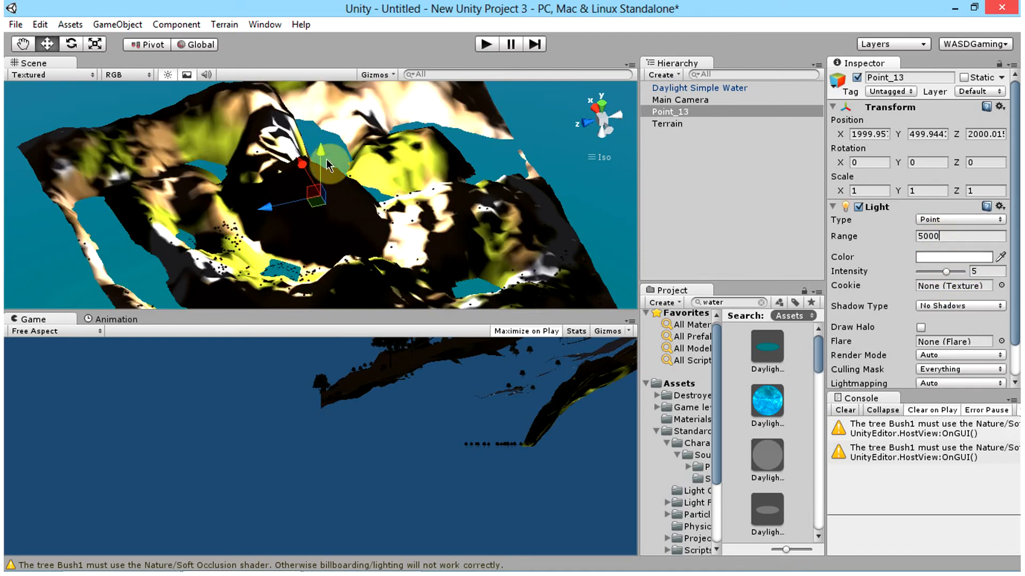
Step: Raise the Point_13 light to about Y 895 and change its color to pale yellow
drag(331, 153, 331, 116)
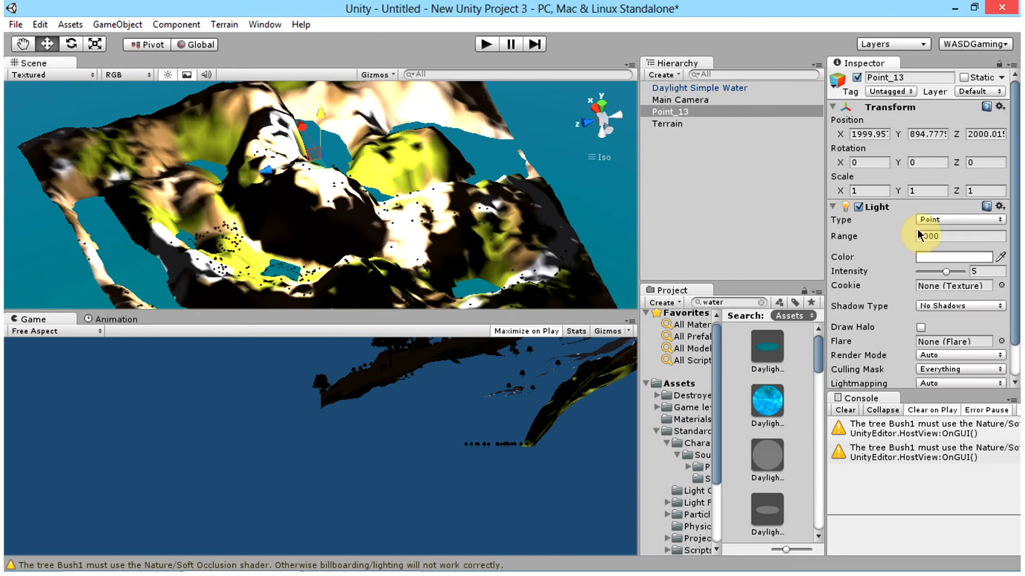
click(943, 254)
mouse_move(501, 203)
mouse_down()
mouse_move(568, 231)
mouse_move(554, 252)
mouse_up()
drag(443, 178, 475, 165)
click(560, 112)
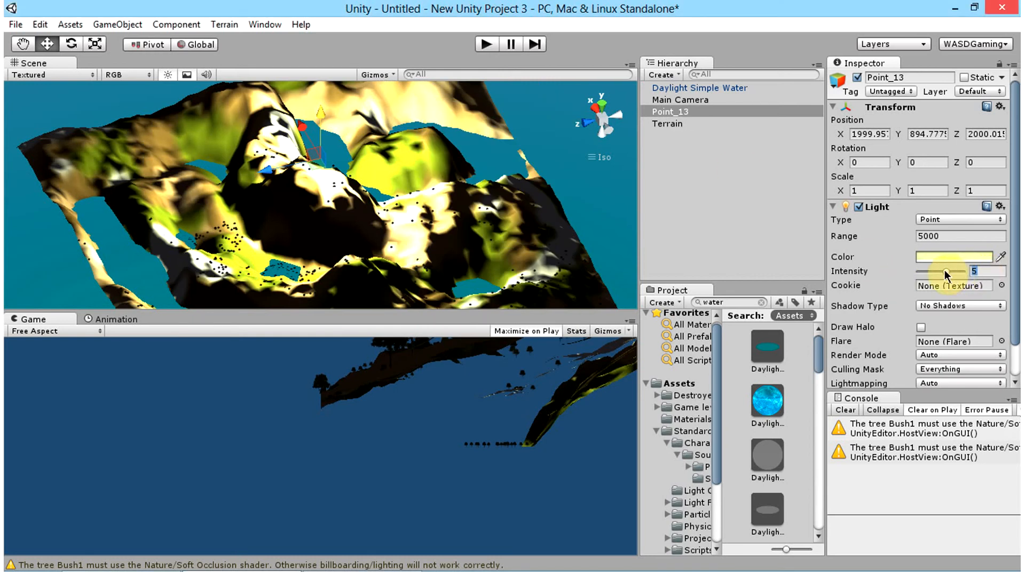
Step: Set Point_13's intensity to 2 and move the light to about X 1604, Y 1550, Z 2047
drag(944, 270, 928, 272)
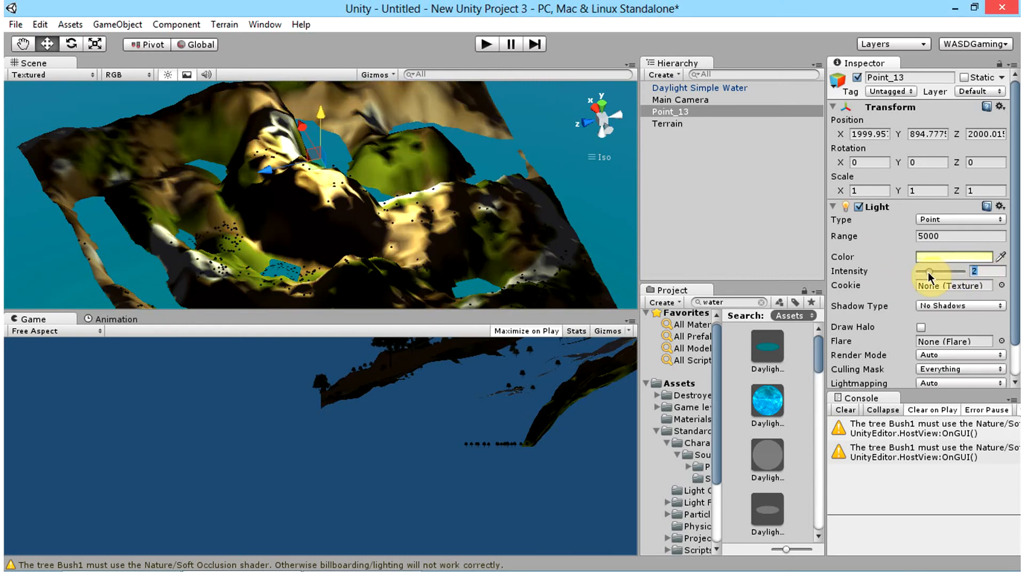
drag(319, 157, 296, 177)
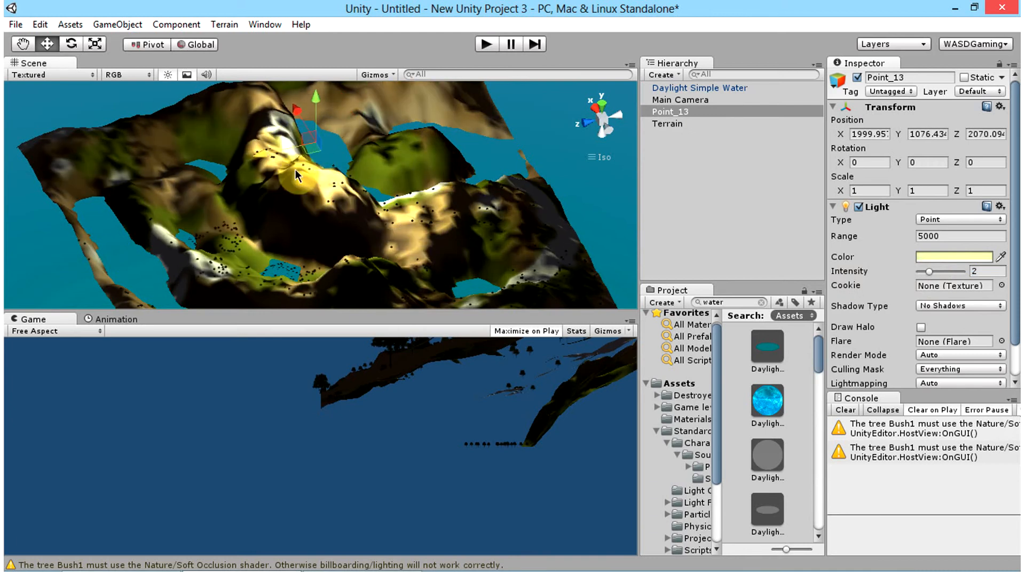
drag(322, 111, 331, 85)
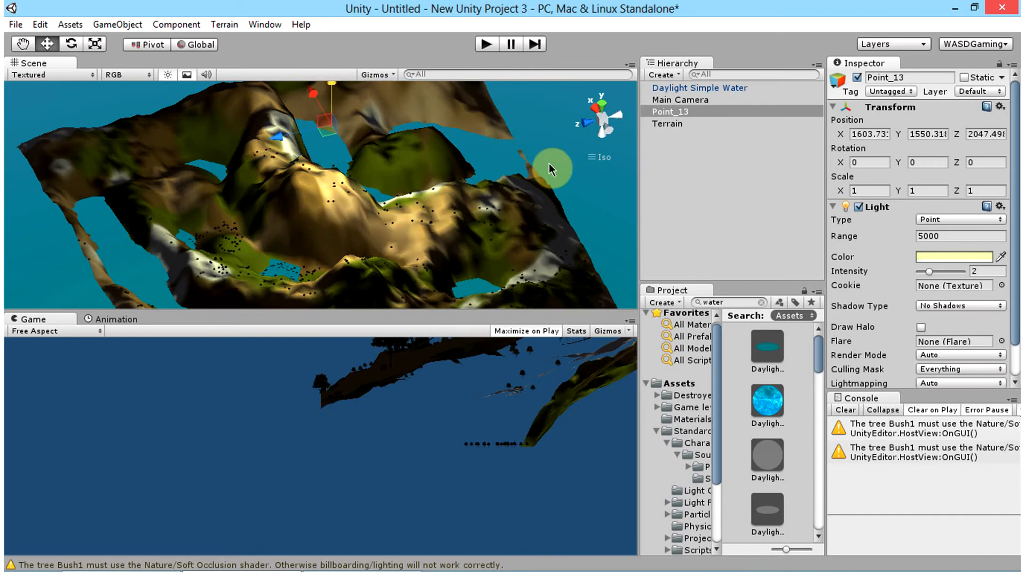
Step: Duplicate the Point_13 light, rename the copy Point_14, and move it to about X 2604, Z 127
alt+drag(549, 163, 522, 128)
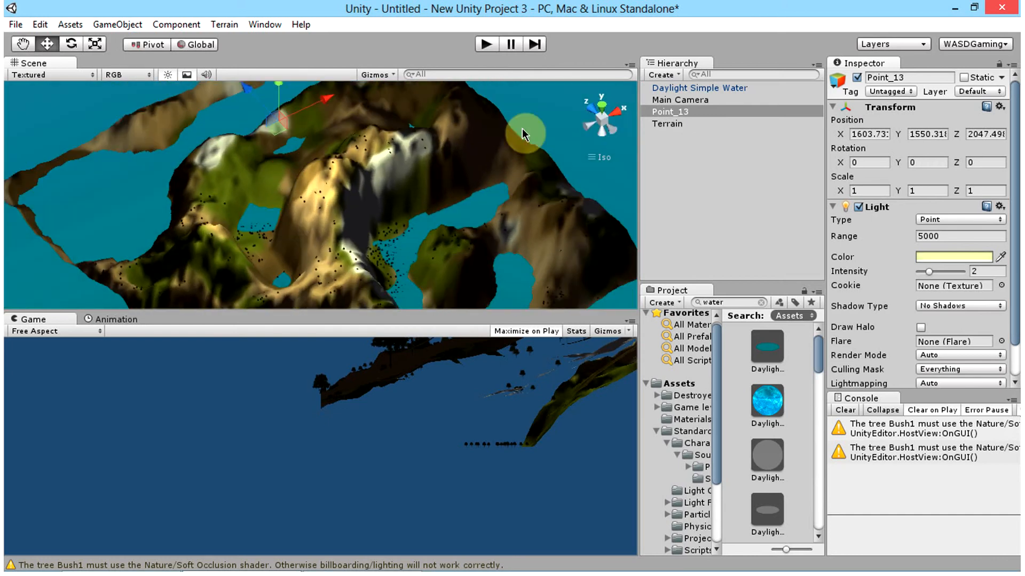
click(671, 110)
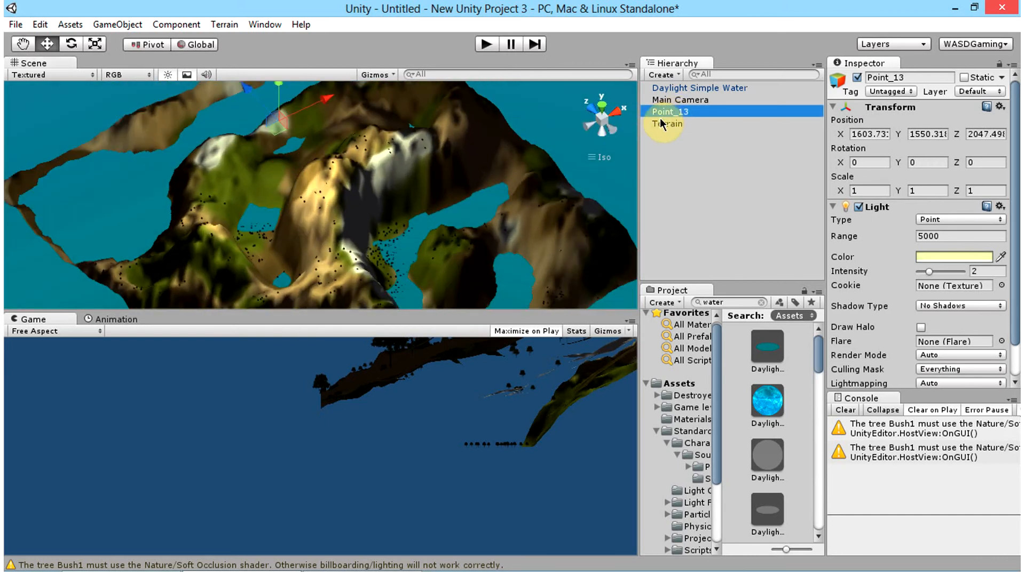
key(ctrl+d)
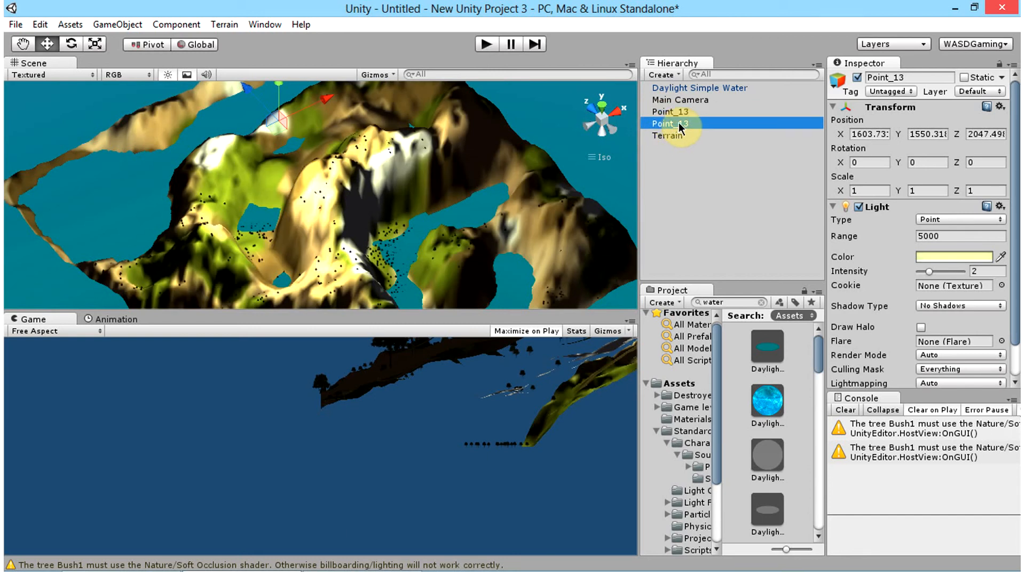
click(685, 112)
click(689, 111)
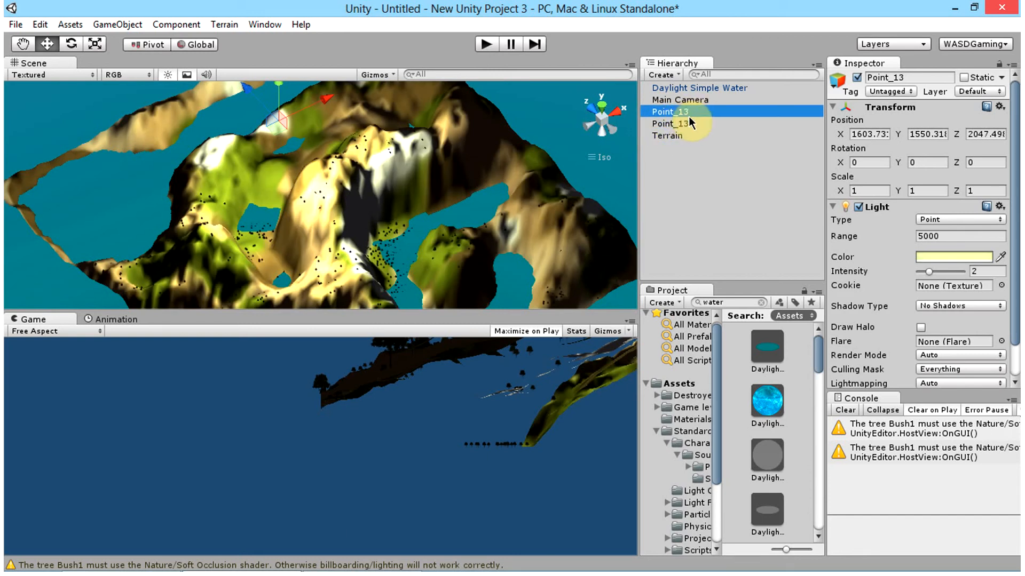
key(End)
key(BackSpace)
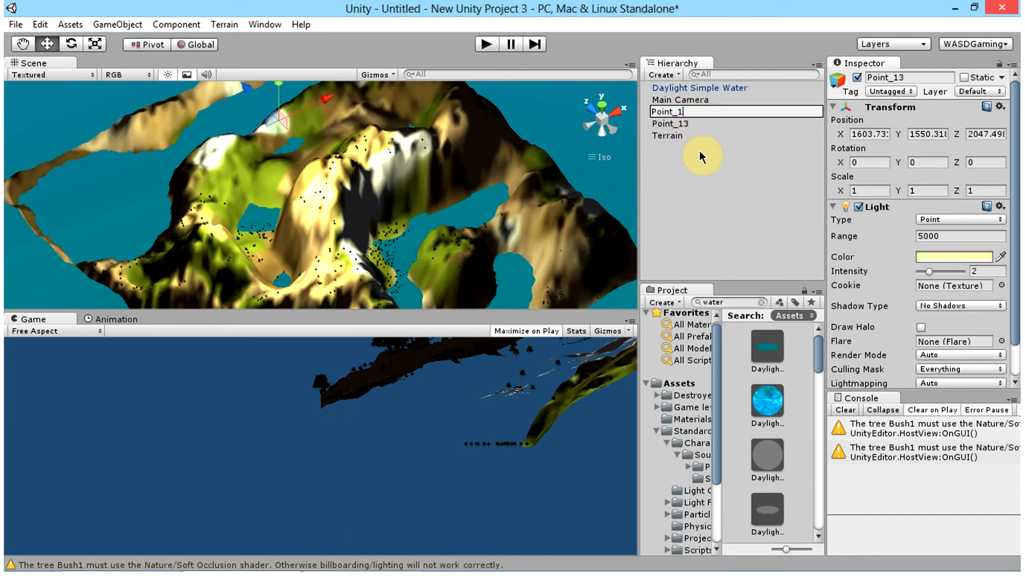
text(2)
key(BackSpace)
text(4)
key(Return)
drag(247, 87, 534, 173)
Step: Duplicate the Point_14 light and rename the copy Point_15
click(664, 125)
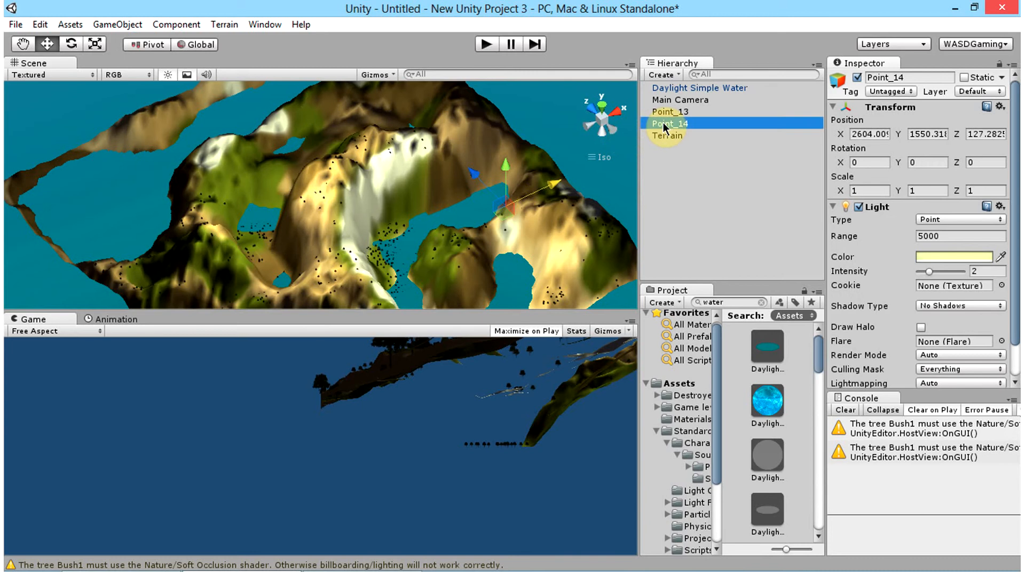
key(ctrl+d)
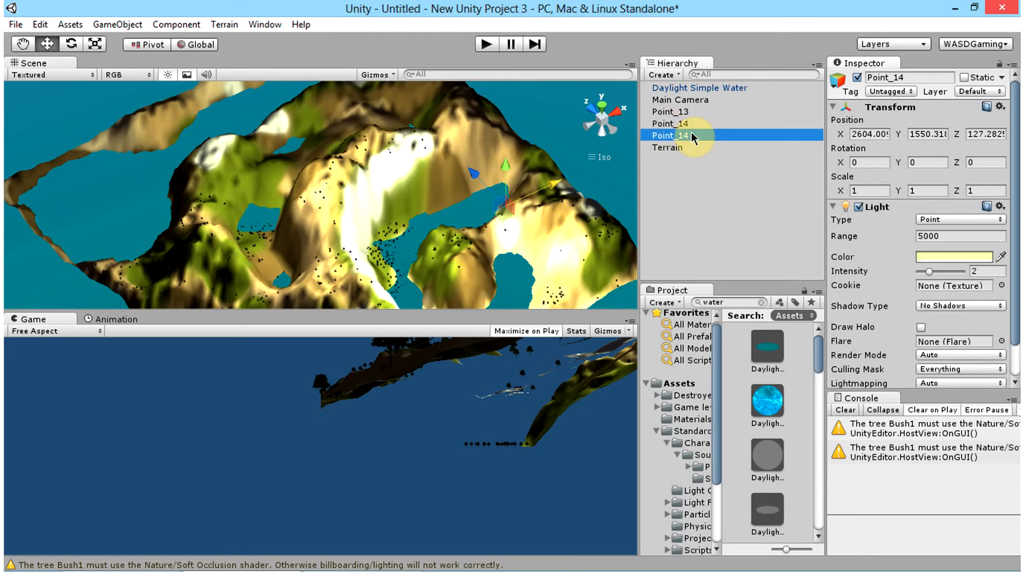
click(691, 133)
key(Right)
key(BackSpace)
text(5)
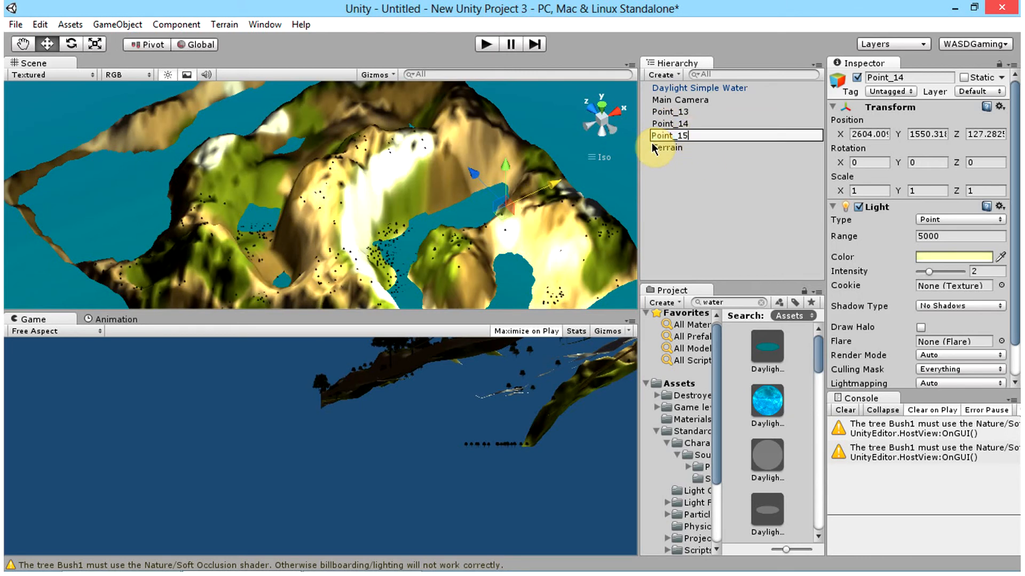
key(Return)
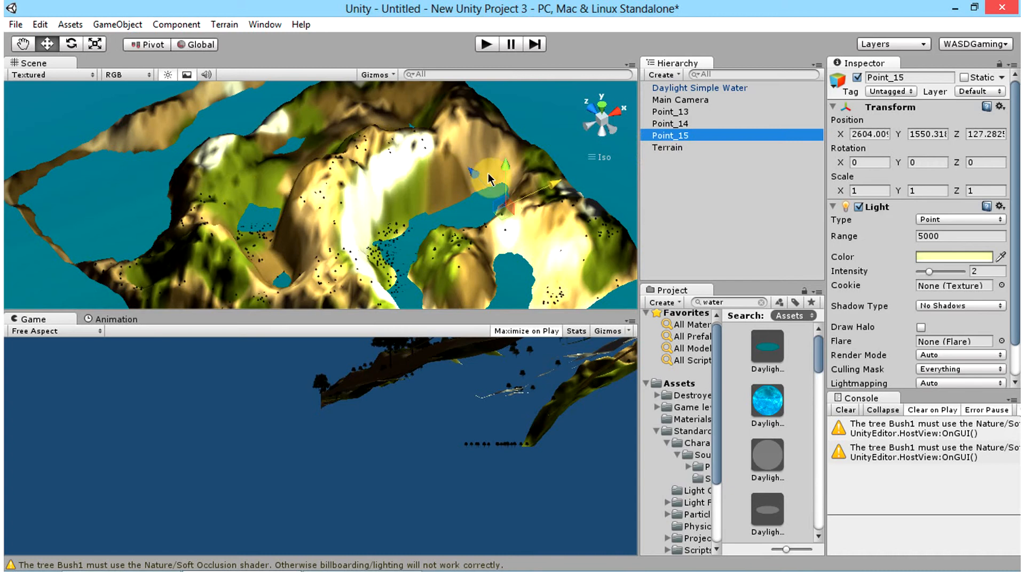
Step: Move the Point_15 light along the Z axis to about Z 2365
drag(490, 179, 430, 113)
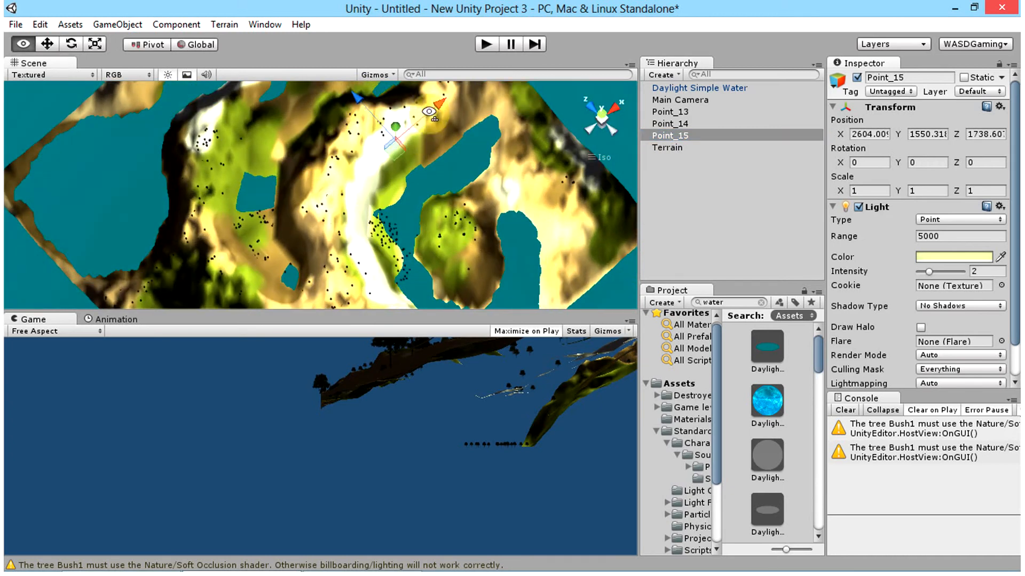
right_drag(429, 111, 434, 105)
scroll(433, 106, down, 3)
drag(342, 100, 300, 86)
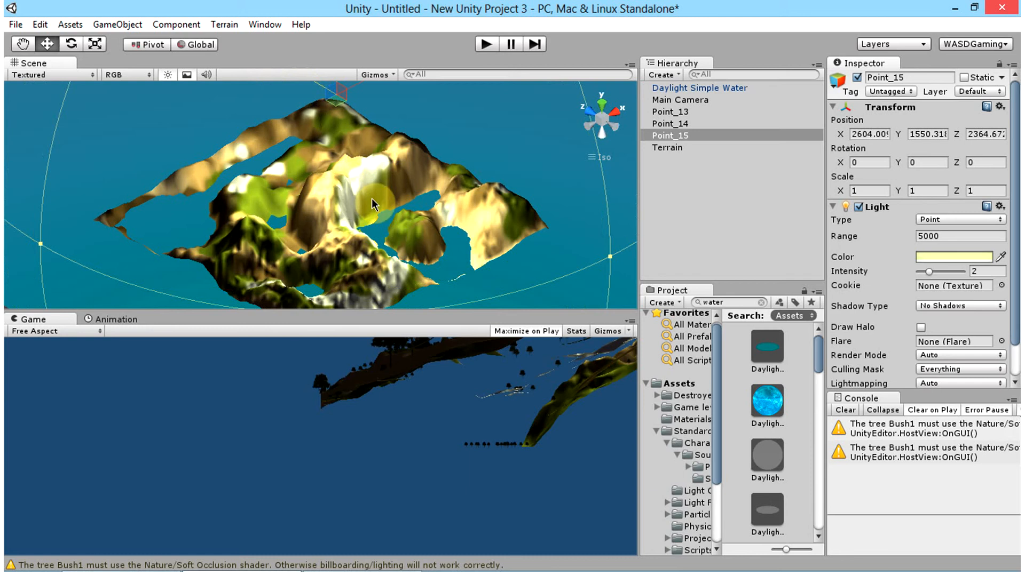
Step: Duplicate the Point_15 light and rename the copy Point_16
right_drag(372, 204, 595, 160)
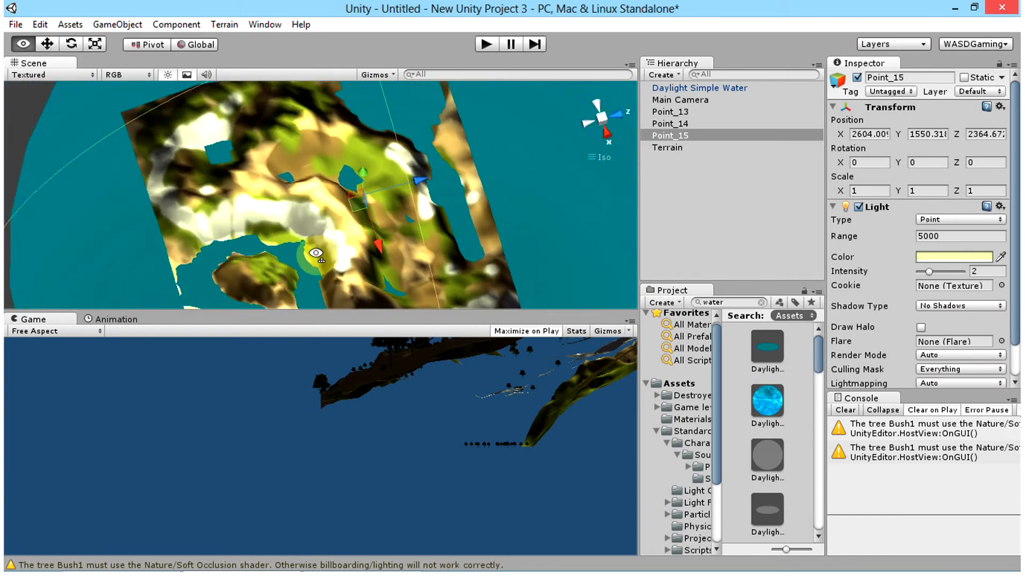
right_drag(316, 253, 683, 144)
key(ctrl+d)
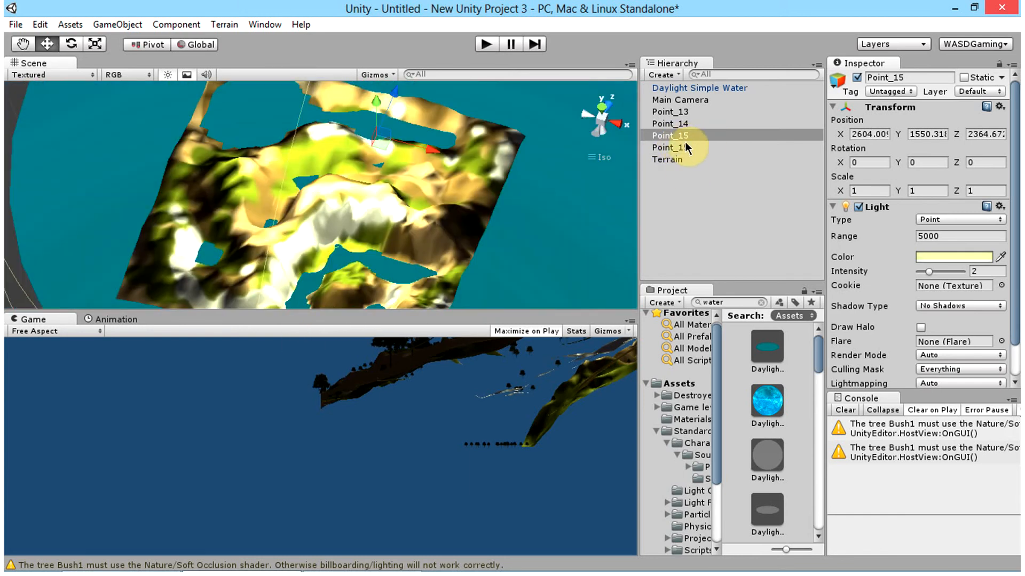
click(686, 147)
click(685, 147)
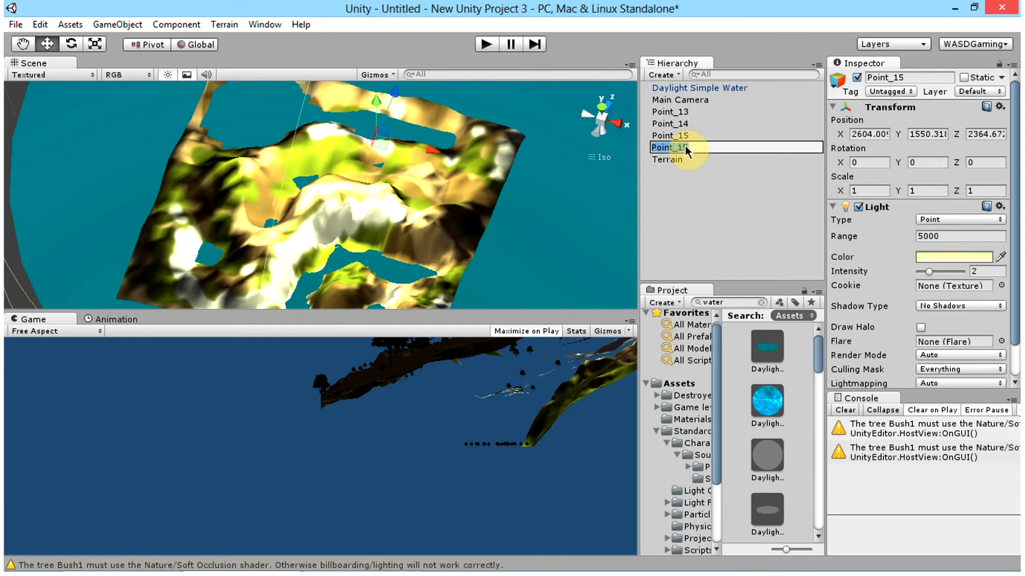
text(Point_16)
key(Return)
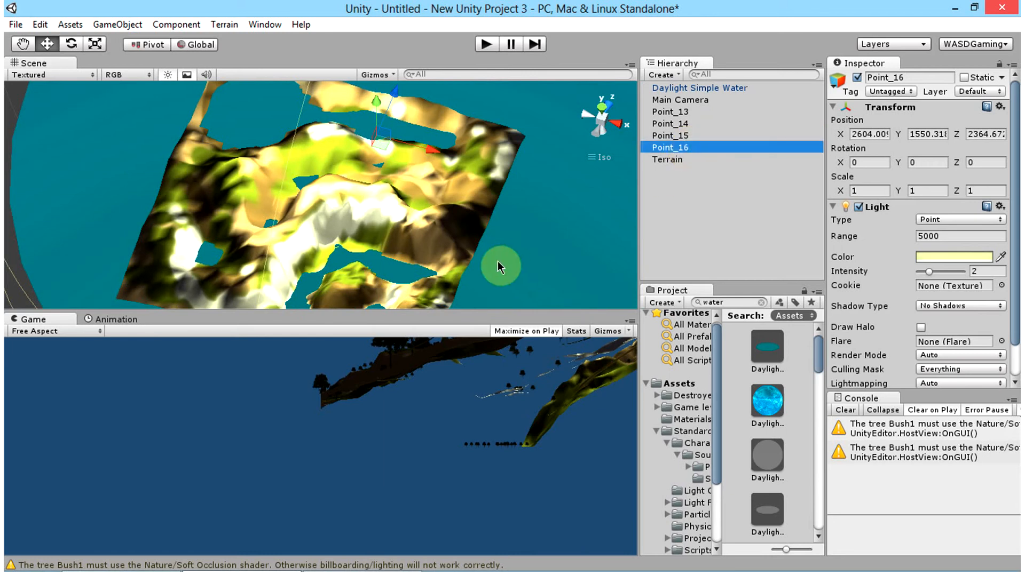
Step: Move the Point_16 light to about X 831, Y 2242, Z 2825 above the terrain
drag(421, 147, 296, 186)
right_drag(296, 181, 289, 214)
scroll(288, 210, down, 5)
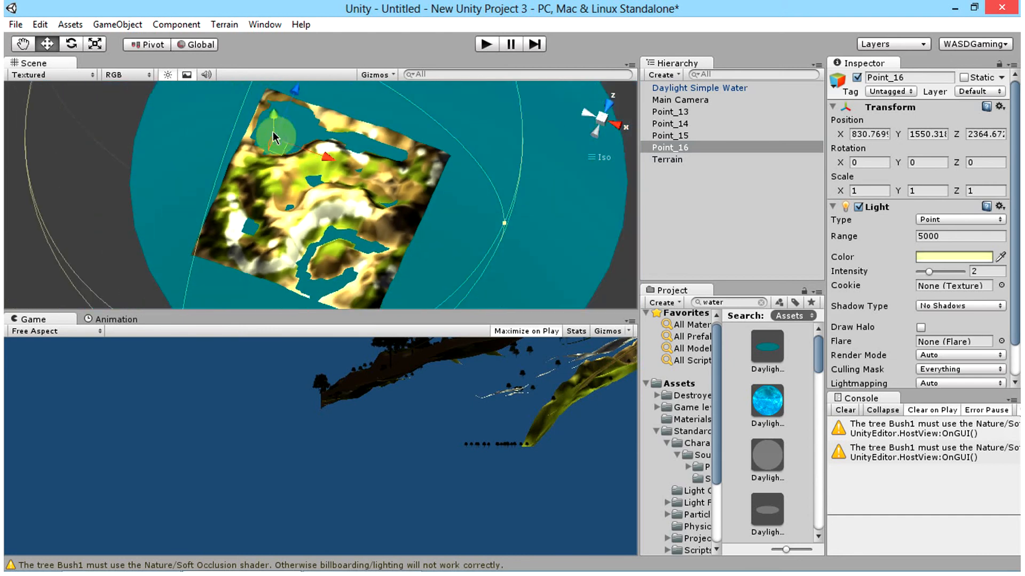
drag(272, 111, 298, 75)
right_drag(382, 166, 280, 207)
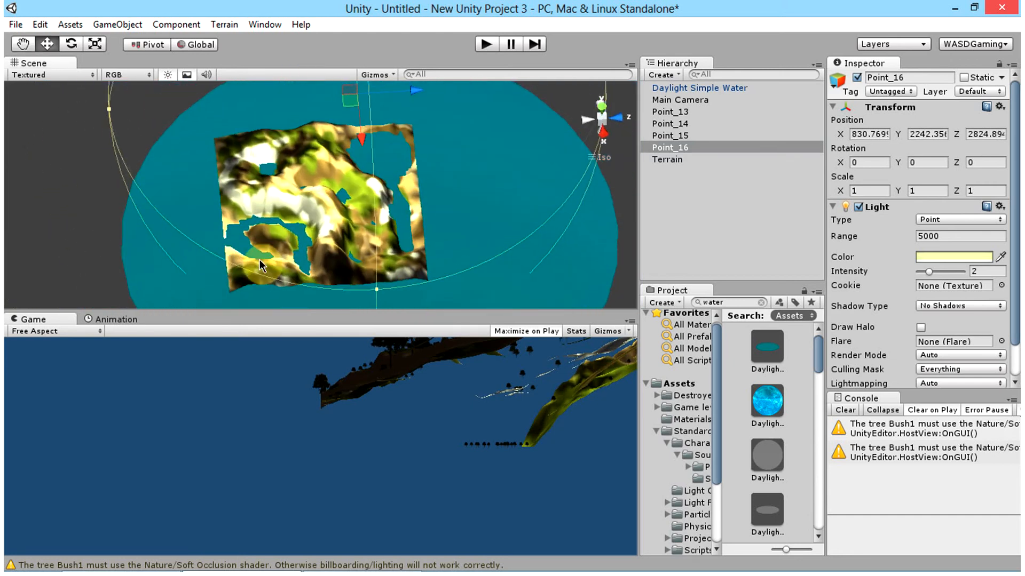
scroll(280, 207, up, 10)
scroll(285, 213, up, 6)
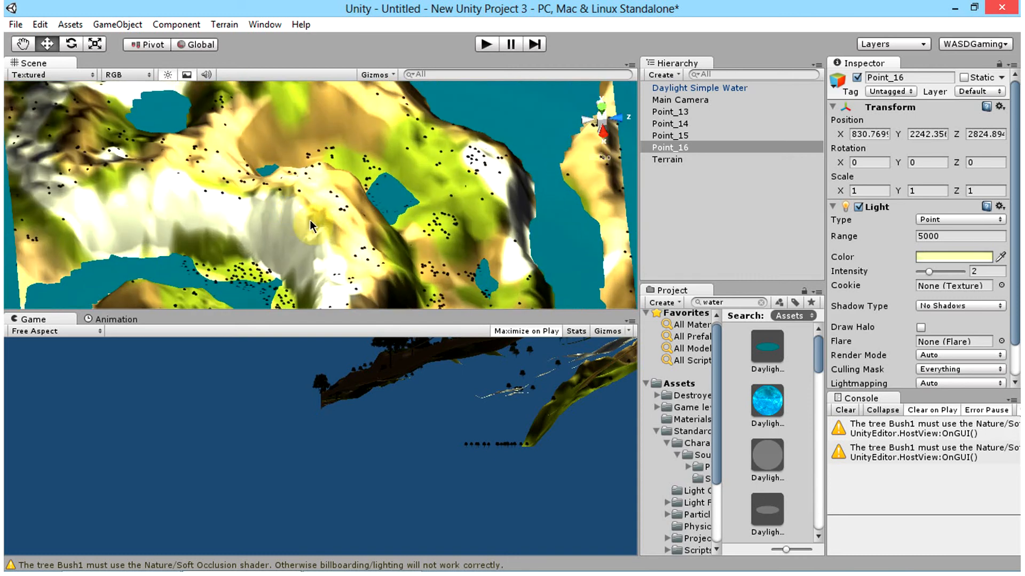
scroll(291, 222, down, 10)
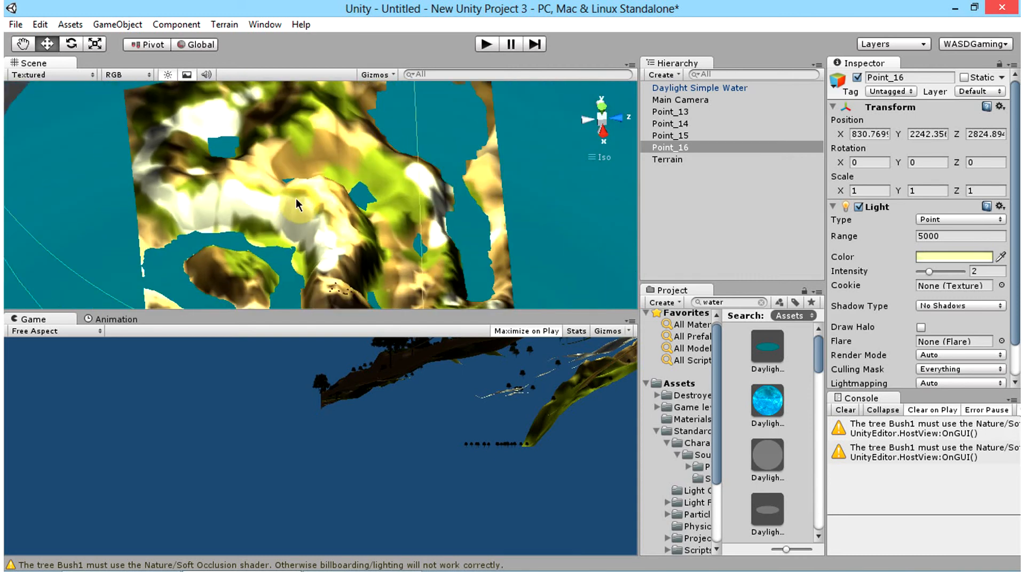
scroll(298, 206, up, 8)
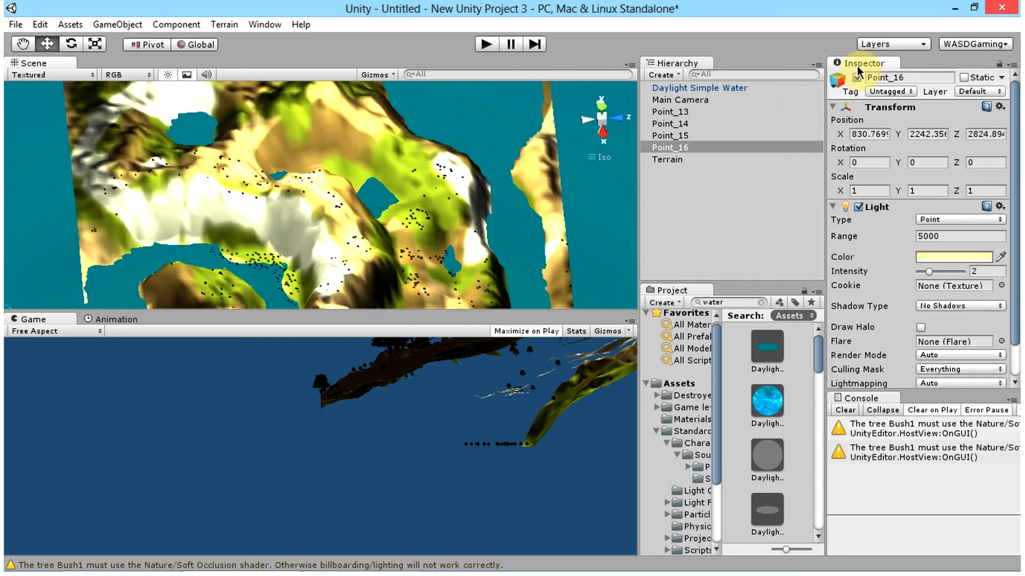
Step: Delete the Main Camera and place the First Person Controller prefab on the terrain at about X 2263, Z 1131
click(682, 102)
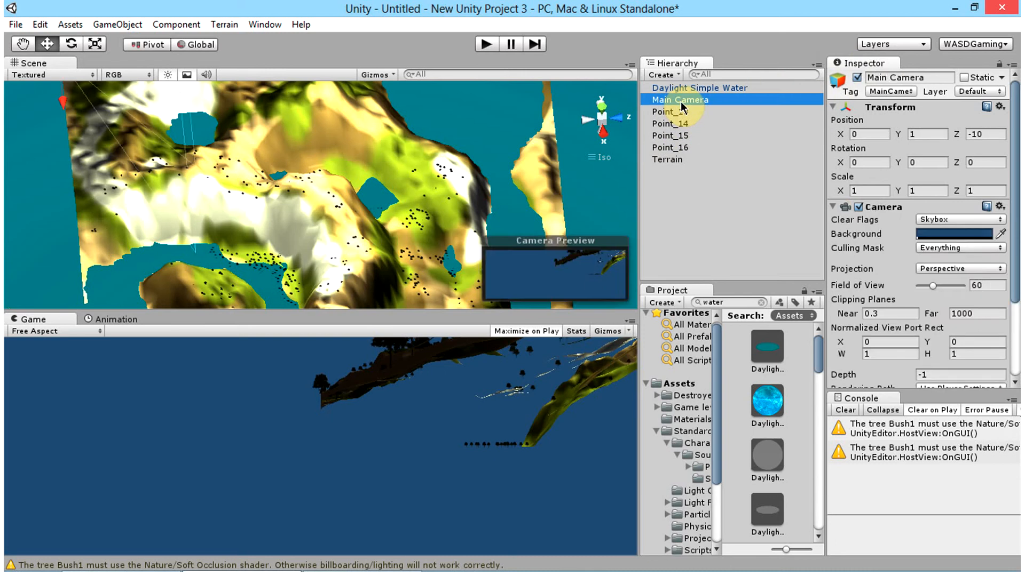
key(Delete)
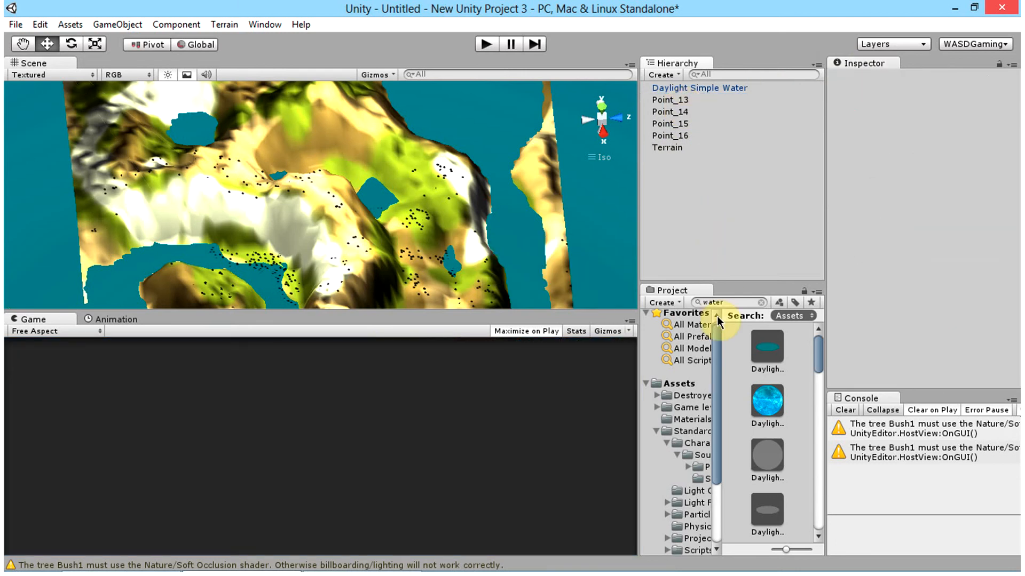
click(731, 303)
text(first)
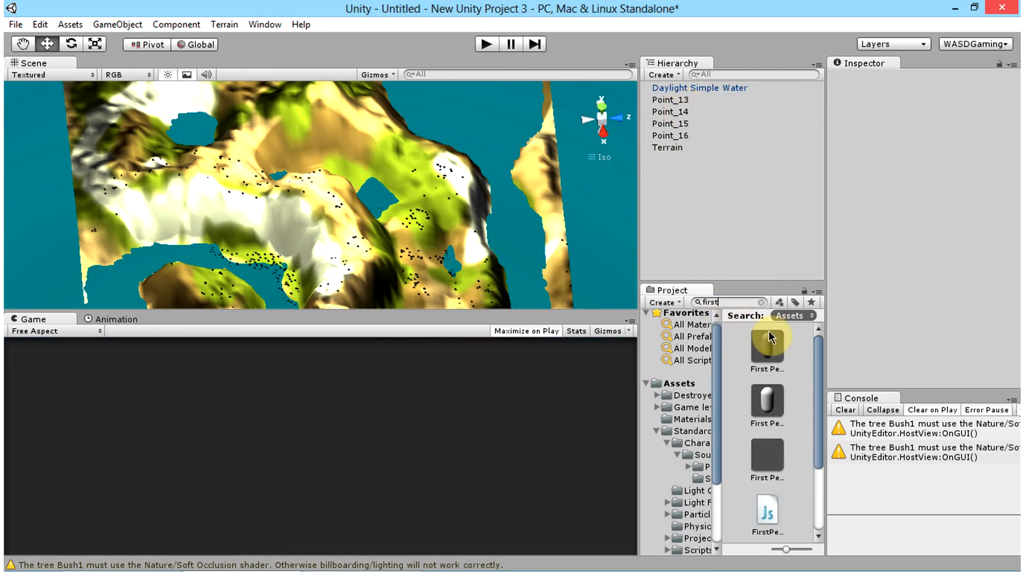
drag(767, 347, 218, 287)
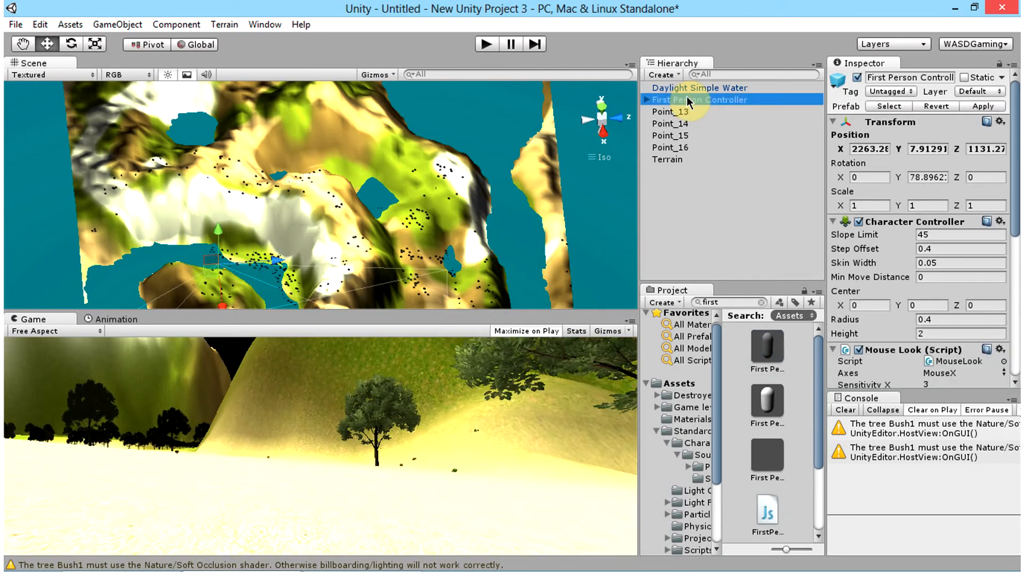
Step: Raise the First Person Controller above the ground to about Y 9.38
key(f)
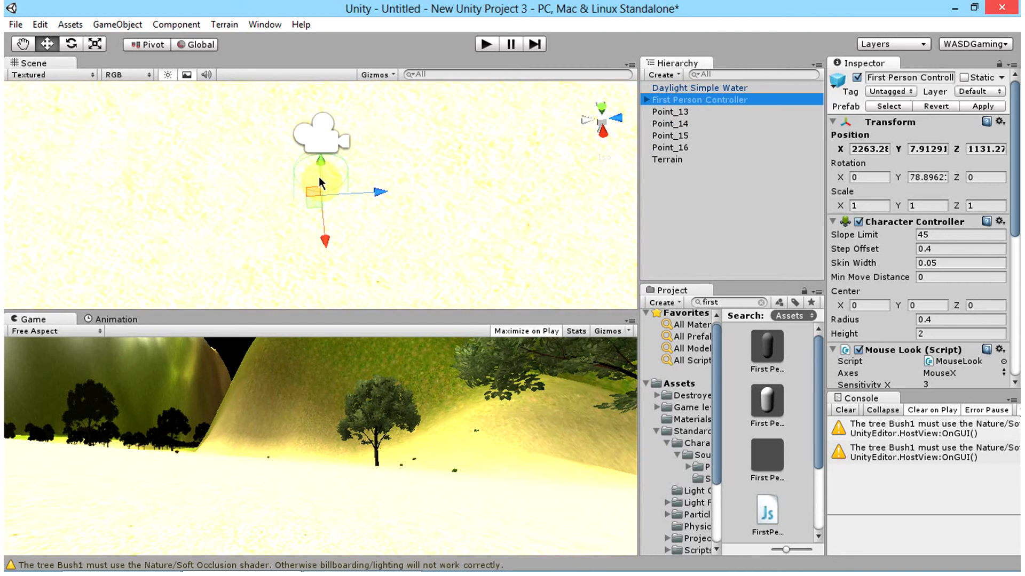
drag(320, 161, 323, 128)
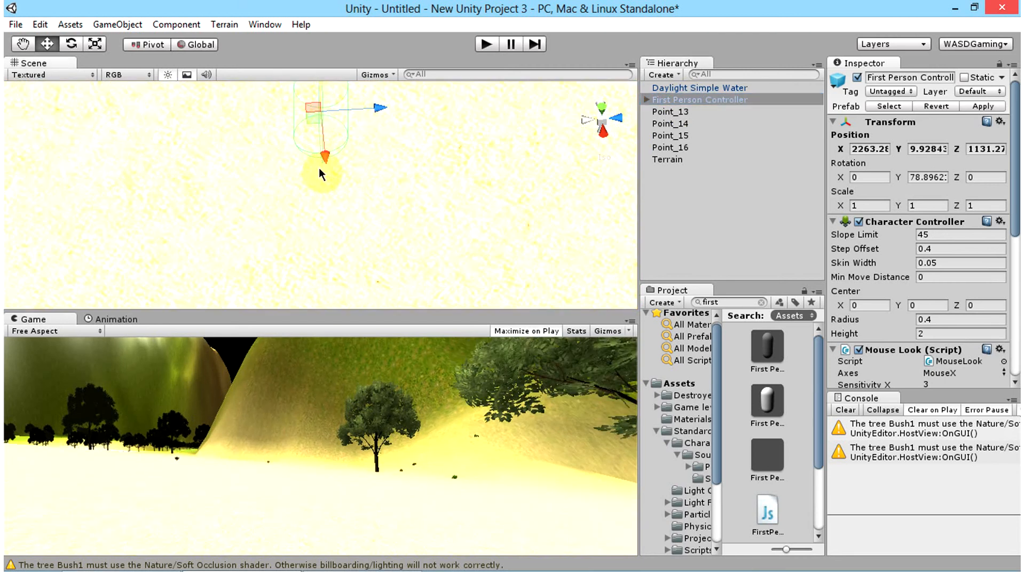
drag(319, 168, 313, 114)
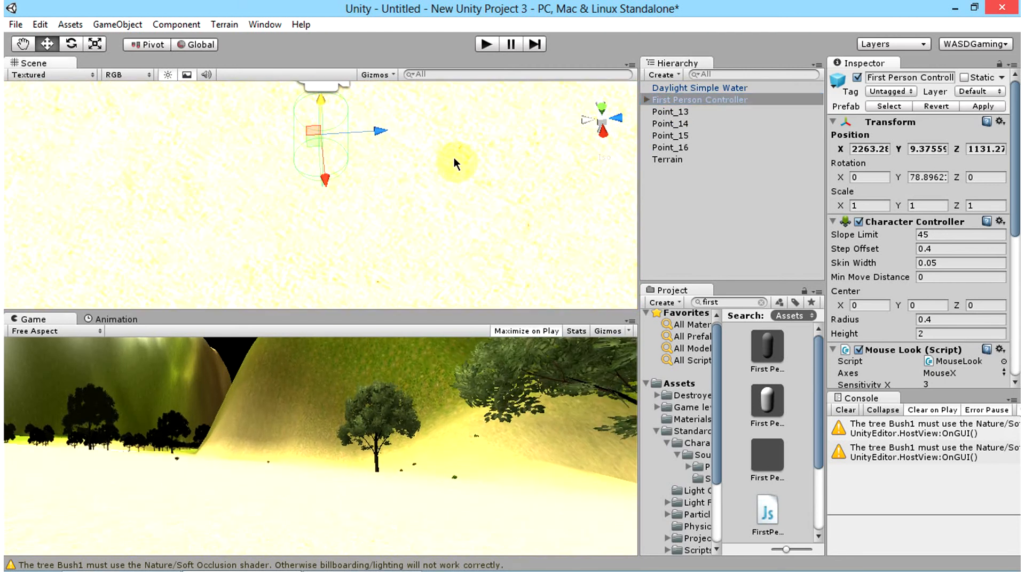
scroll(411, 159, down, 15)
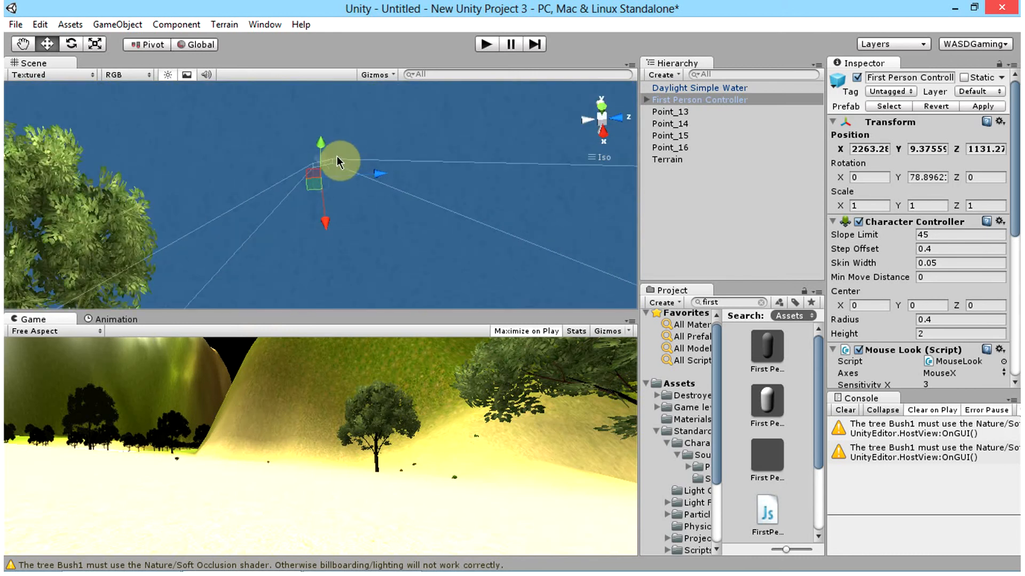
scroll(288, 198, down, 3)
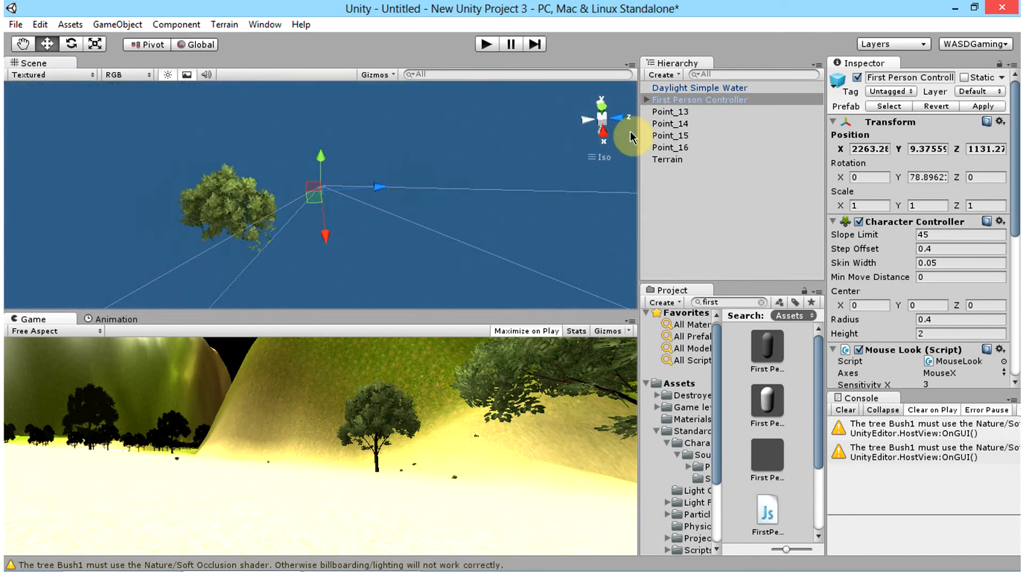
Step: Center the Daylight Simple Water plane around the terrain at about X 2456, Z 2103
double_click(691, 100)
double_click(677, 161)
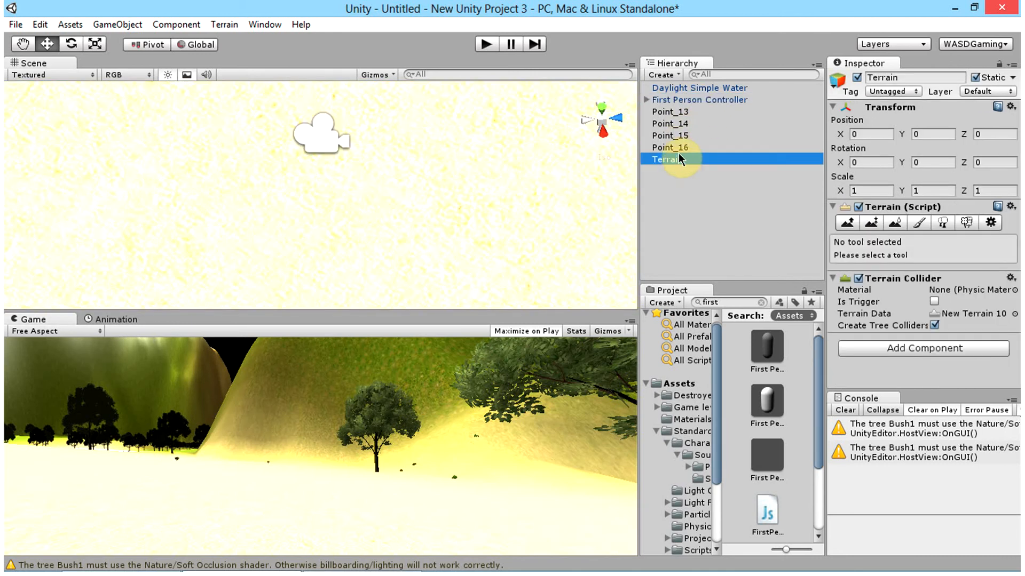
click(681, 102)
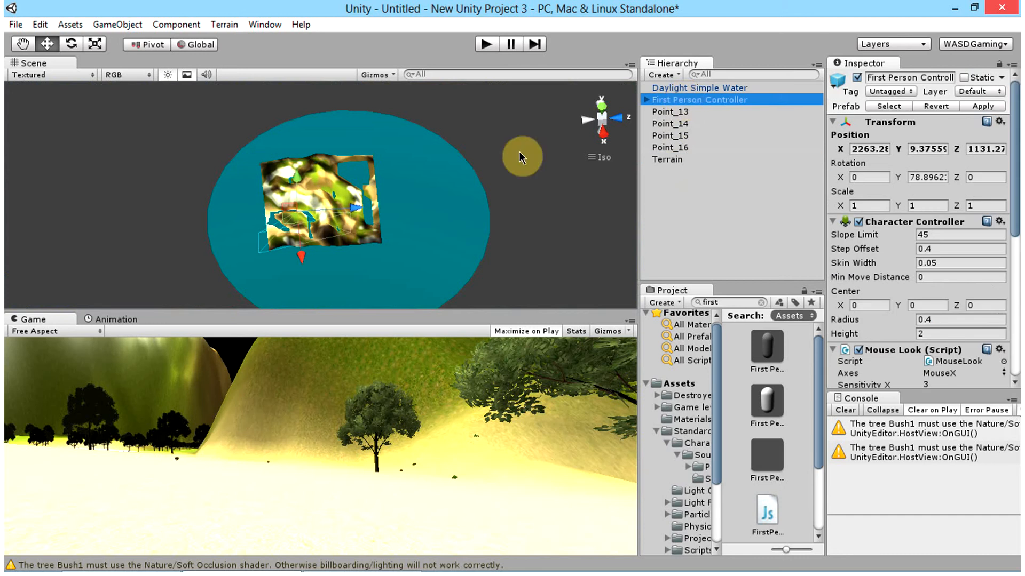
alt+drag(273, 255, 451, 192)
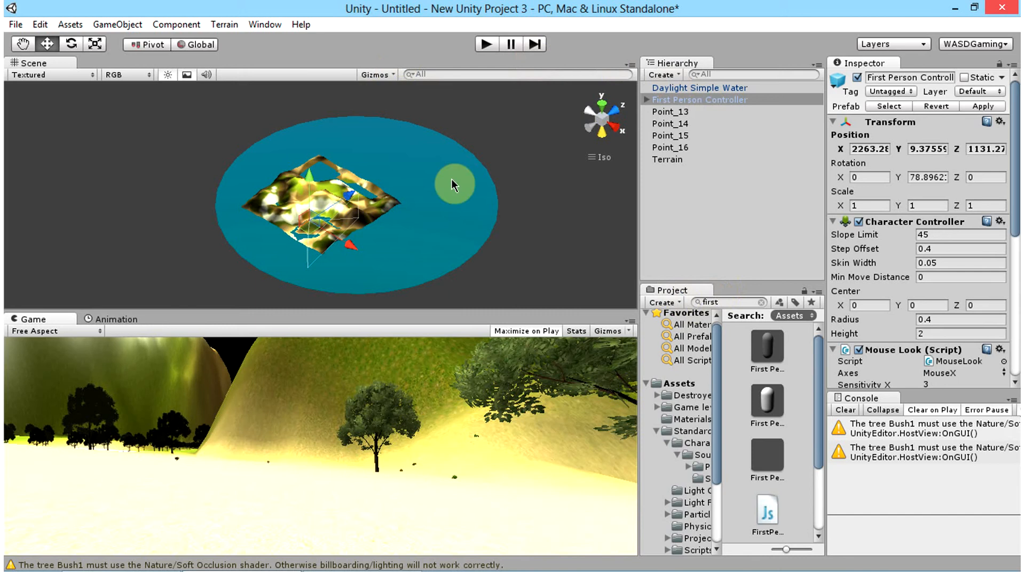
click(714, 89)
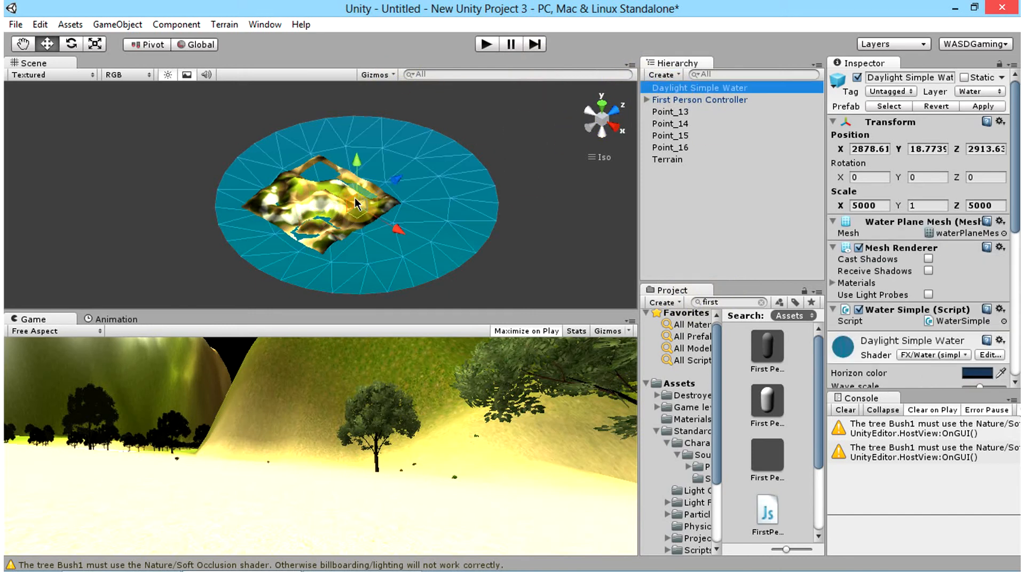
drag(400, 178, 377, 246)
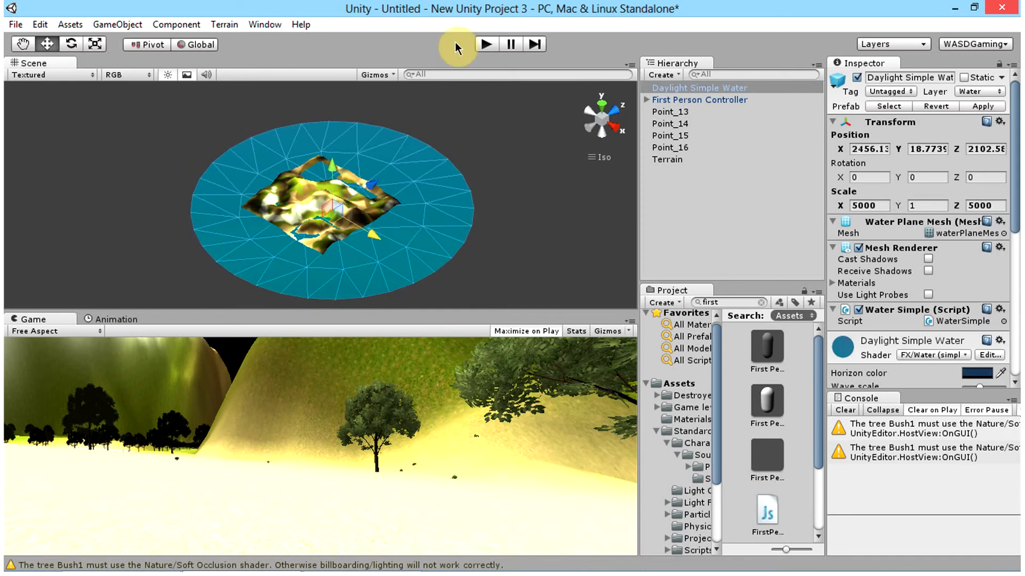
Step: Play the scene and move the First Person Controller over the terrain, walking and jumping toward the tree-lined shore
click(493, 44)
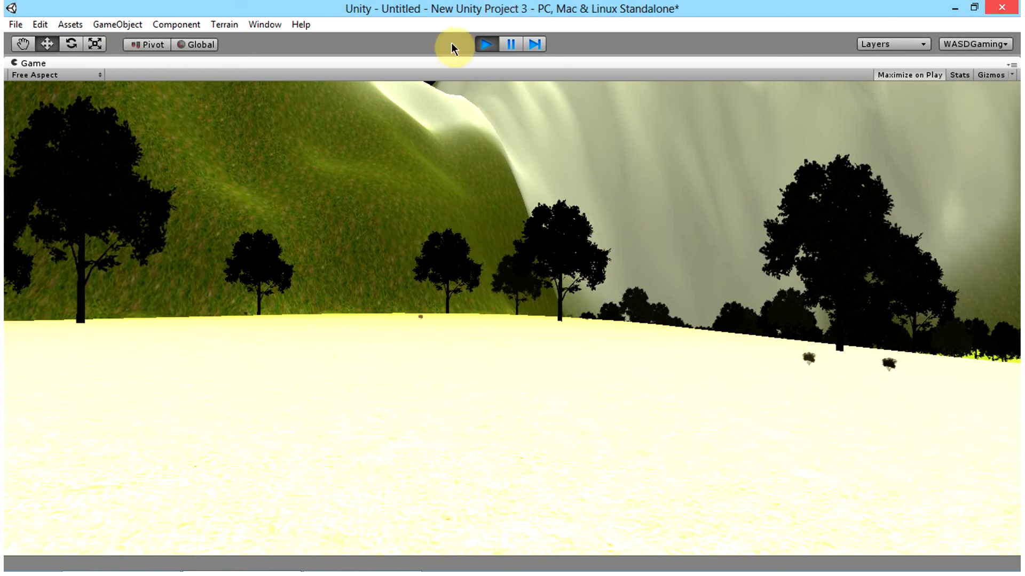
key(w)
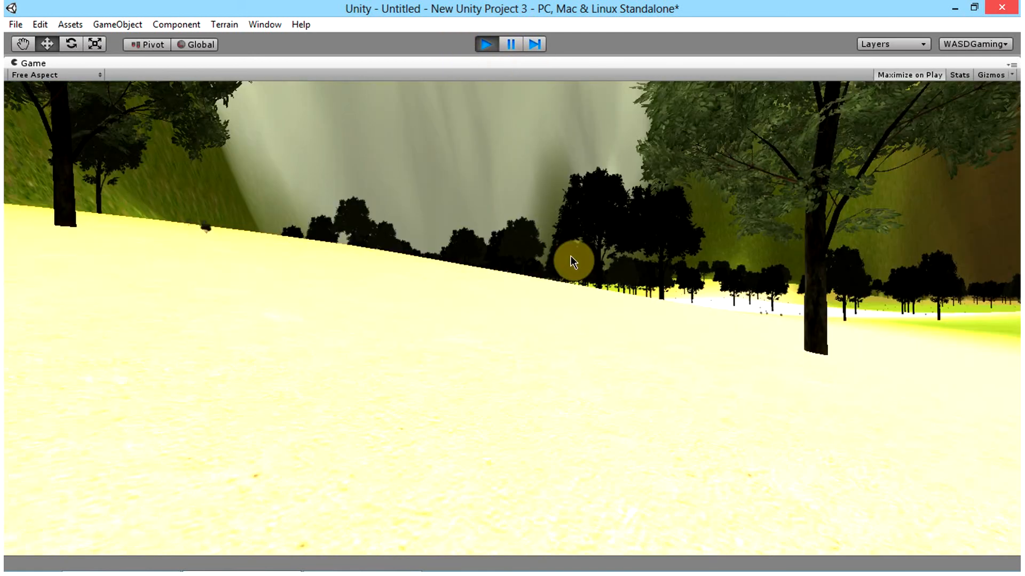
key(w)
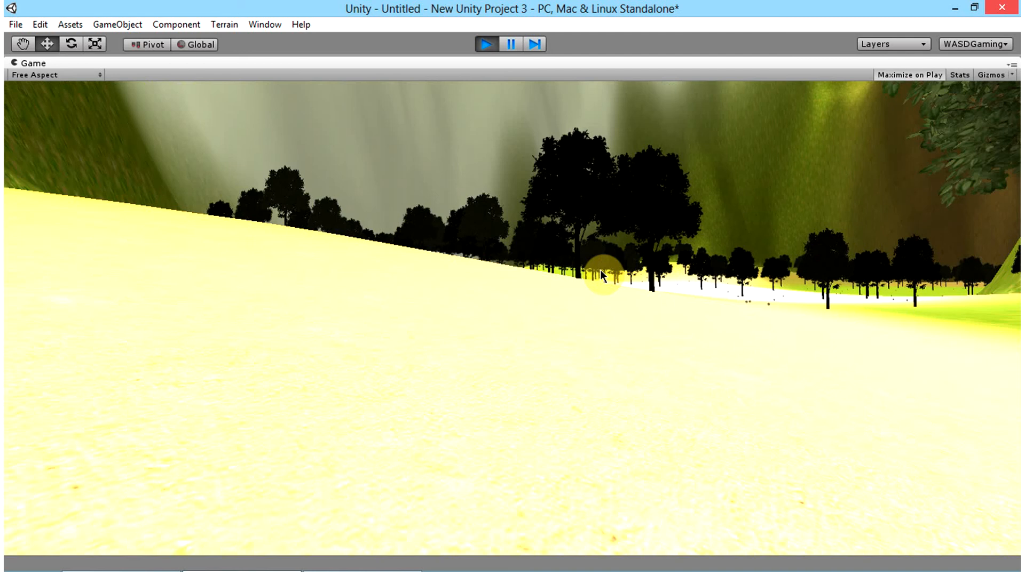
key(space)
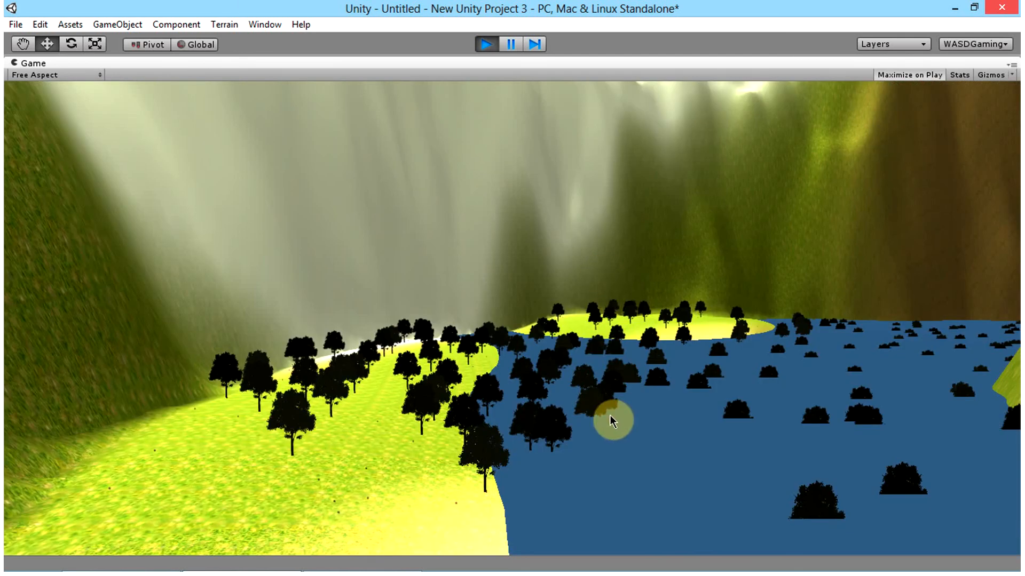
key(space)
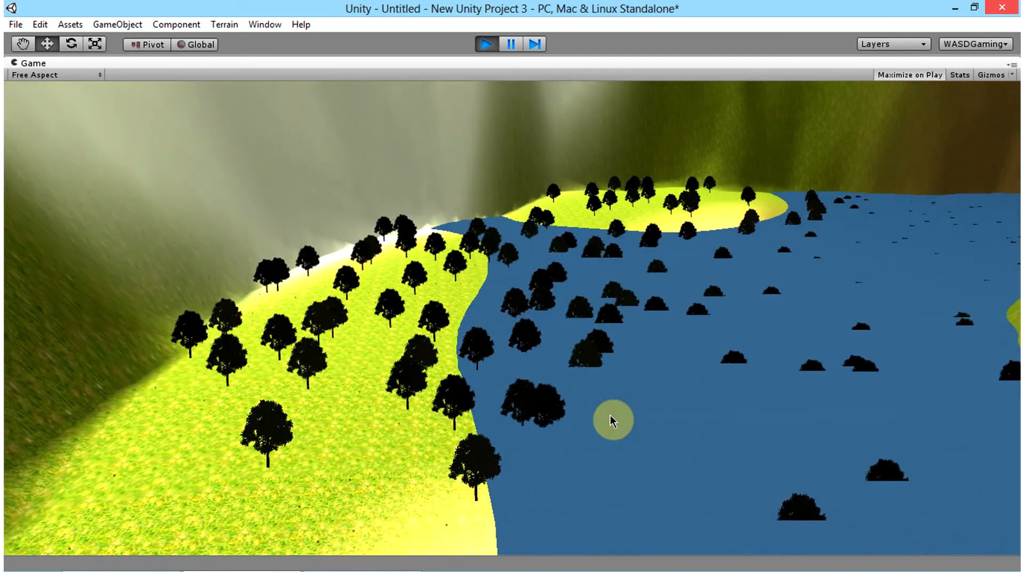
key(w)
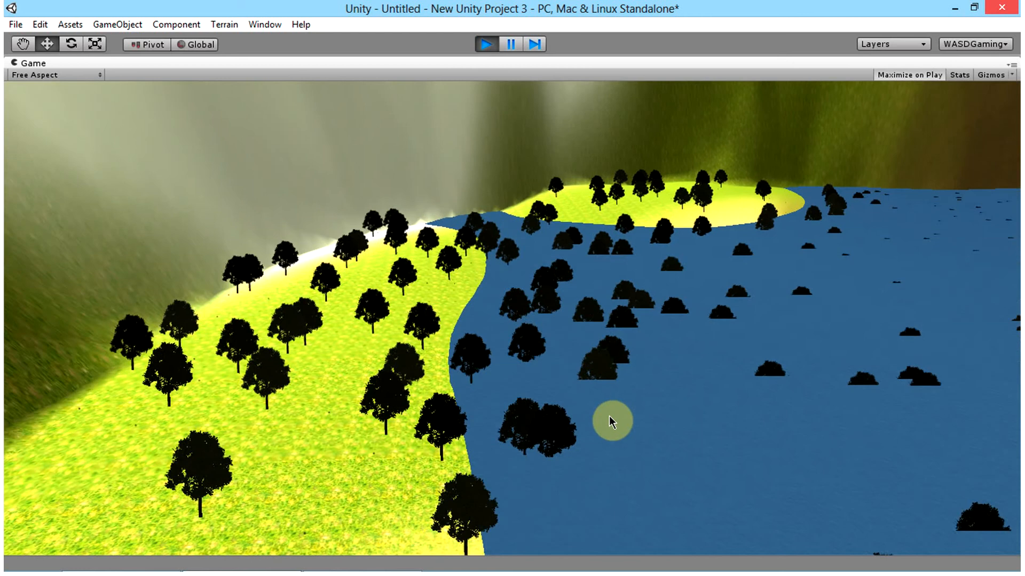
key(w)
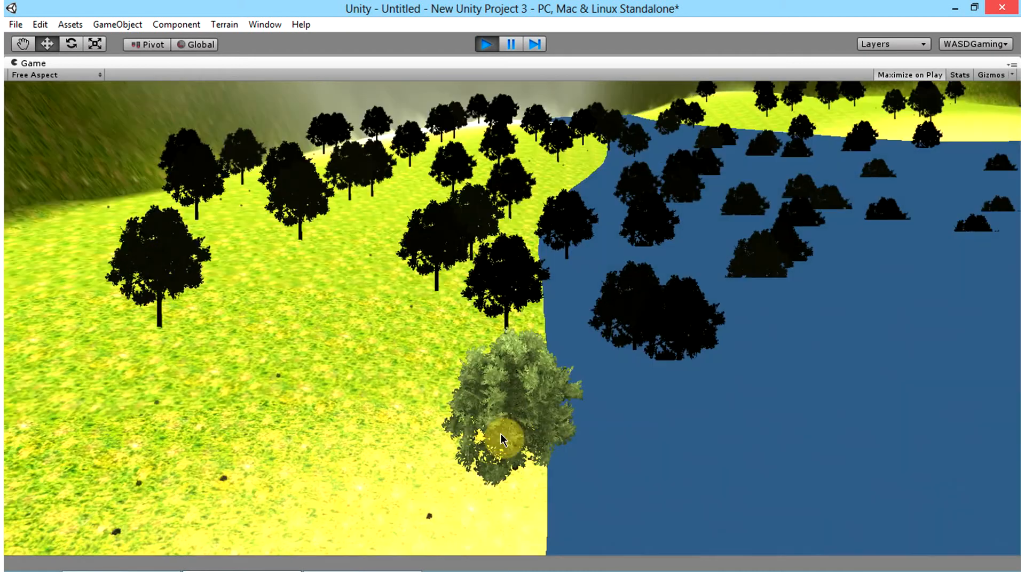
key(w)
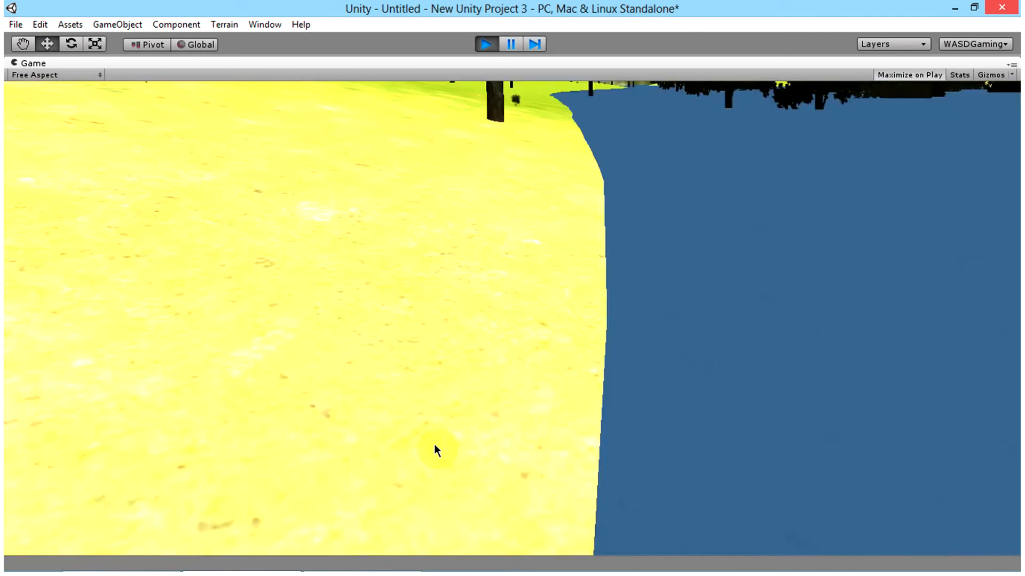
Step: Jump above the shoreline trees, walk into the water to check how it behaves, and stop the playtest
key(space)
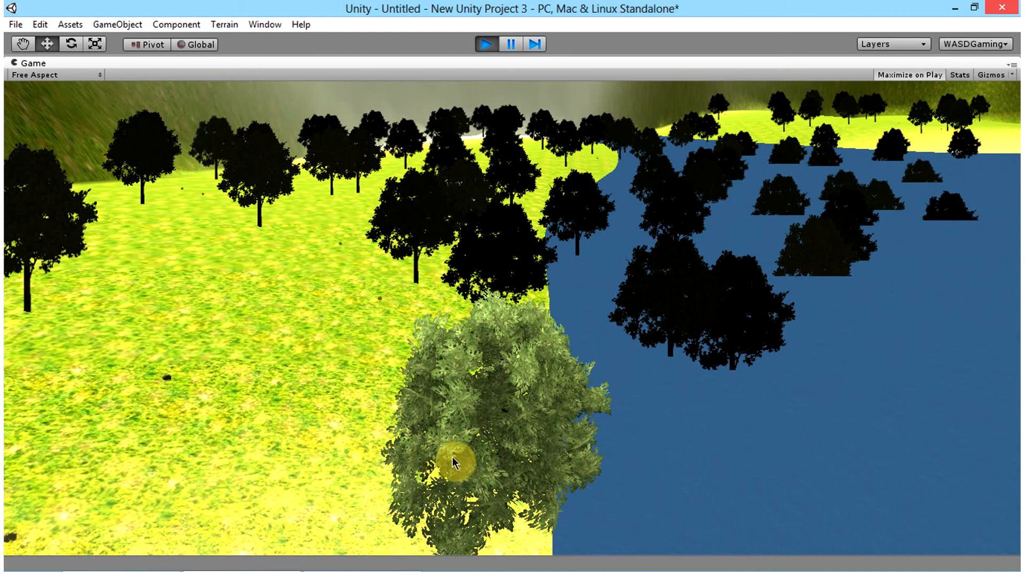
key(space)
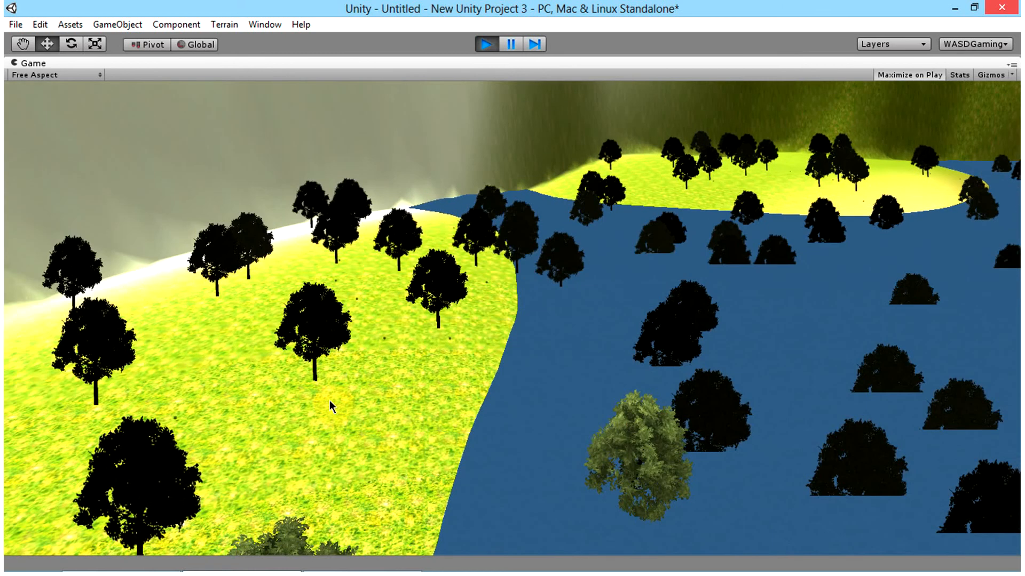
click(239, 373)
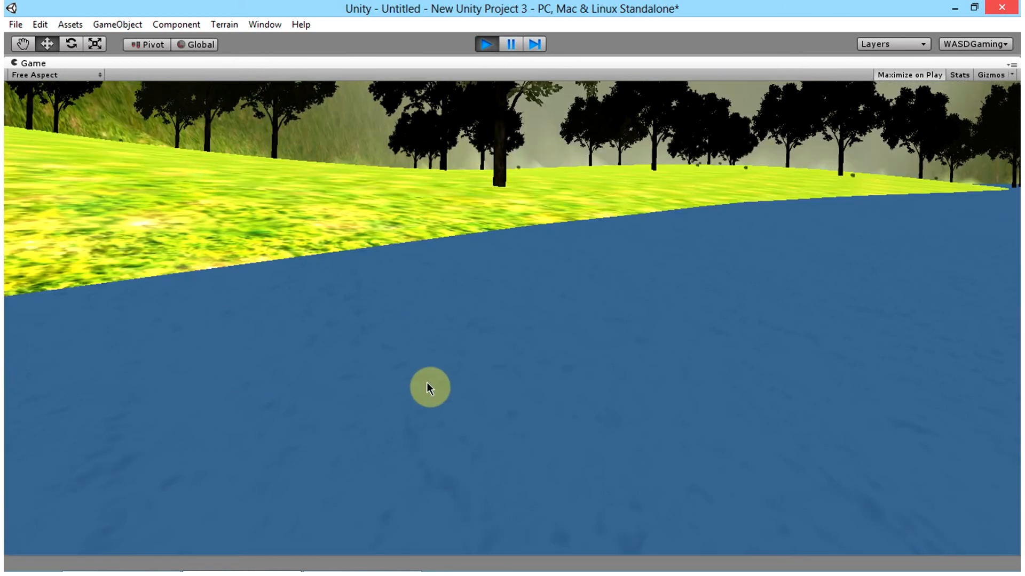
mouse_move(890, 571)
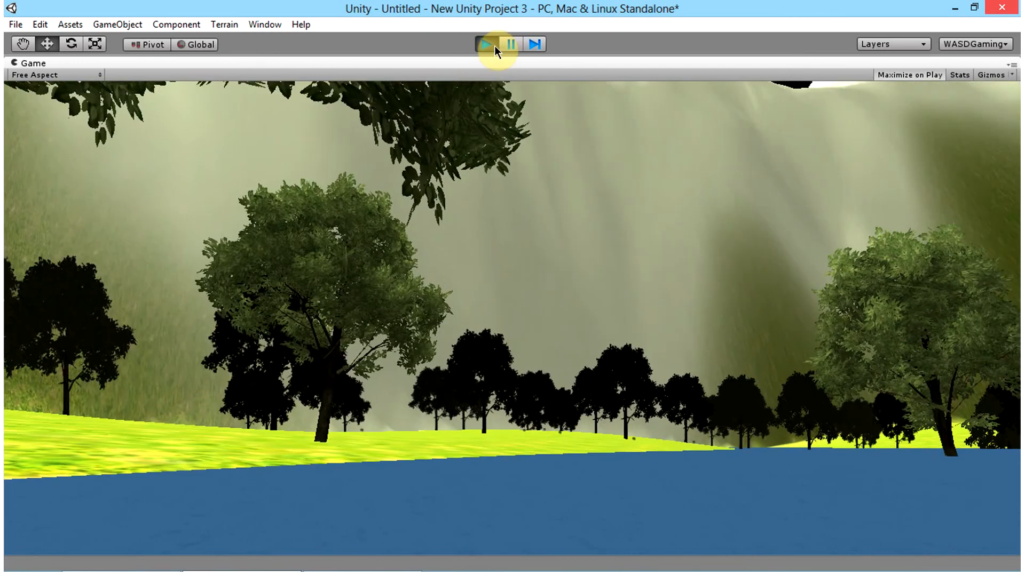
click(494, 46)
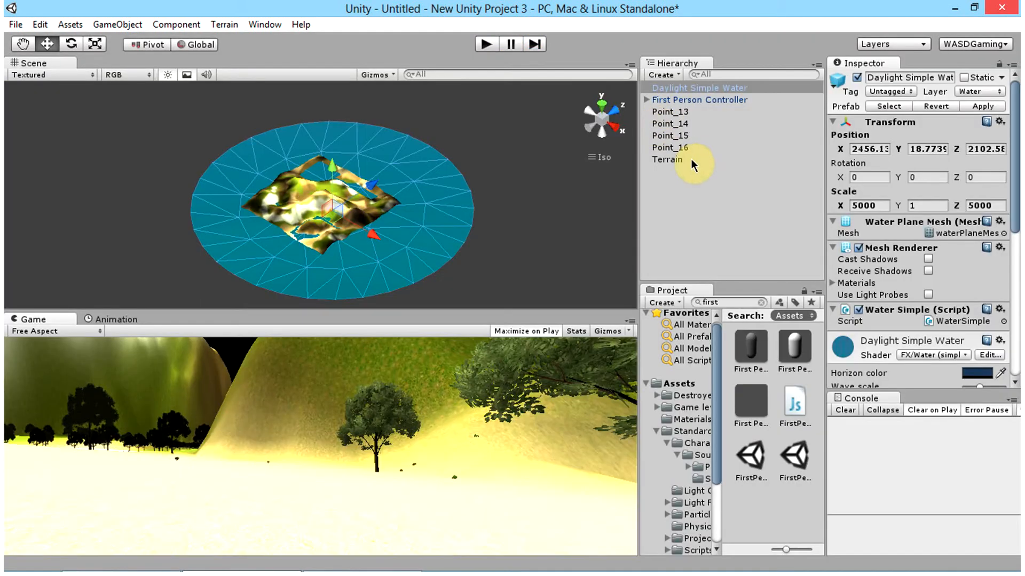
Step: Set the terrain's Billboard Start distance to 5 in its Tree & Detail Objects settings
click(691, 159)
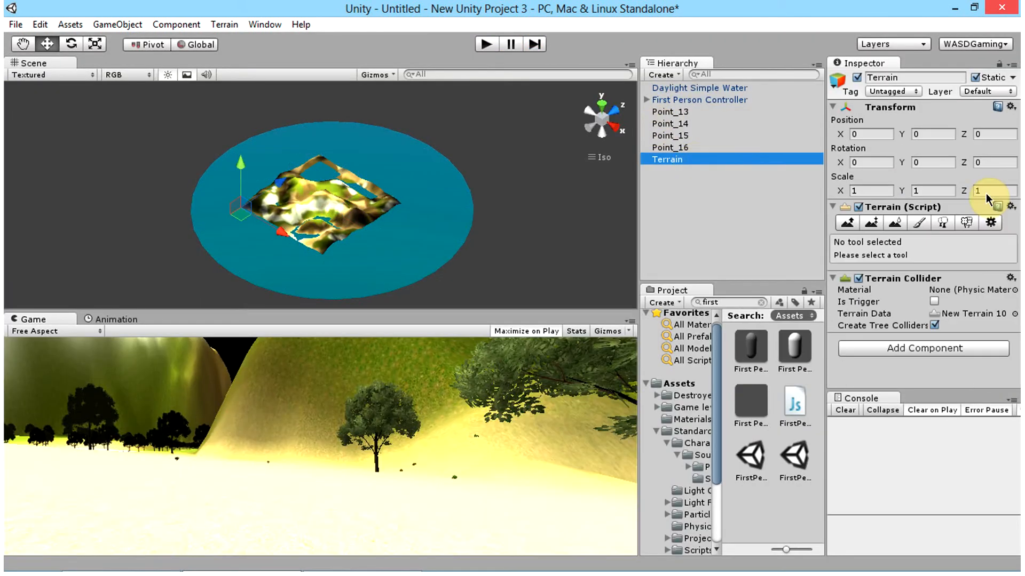
click(991, 223)
scroll(994, 230, down, 5)
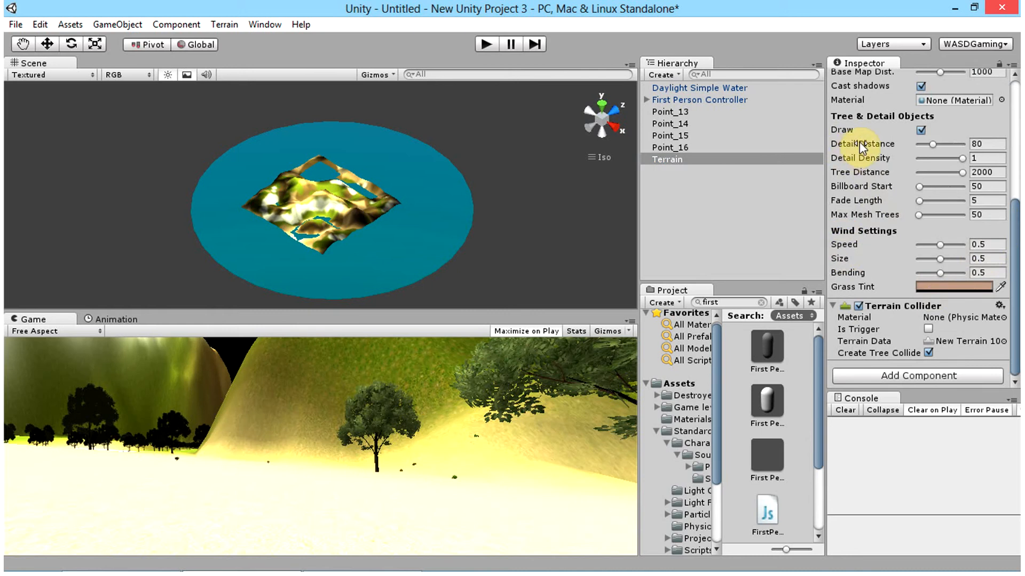
click(988, 187)
key(BackSpace)
key(BackSpace)
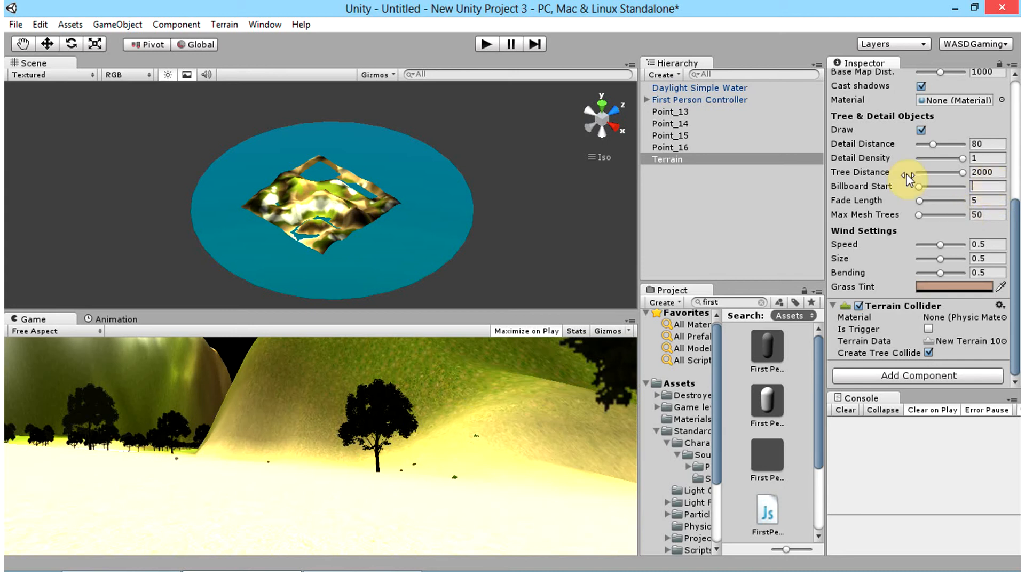
click(976, 185)
click(541, 210)
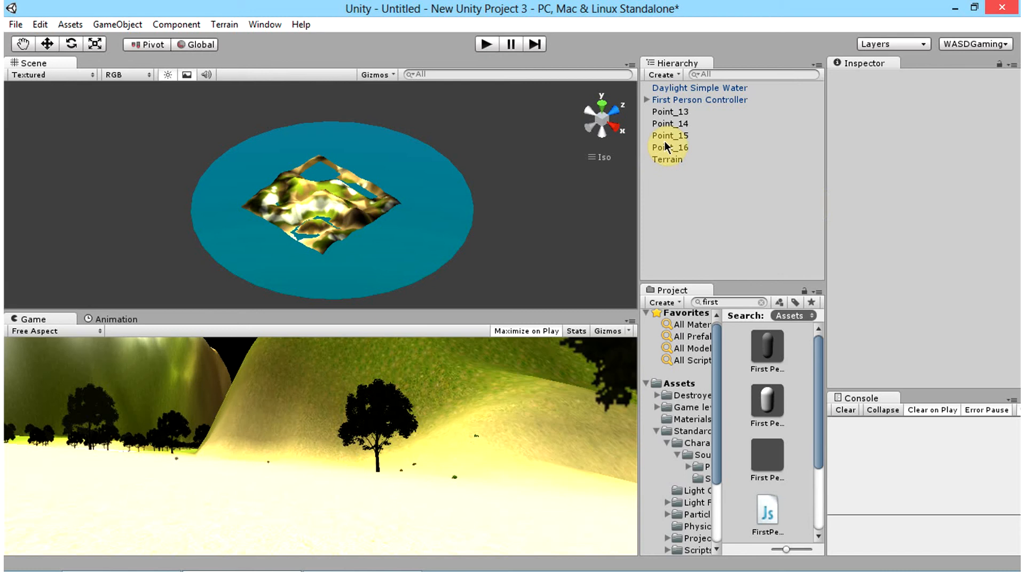
click(674, 159)
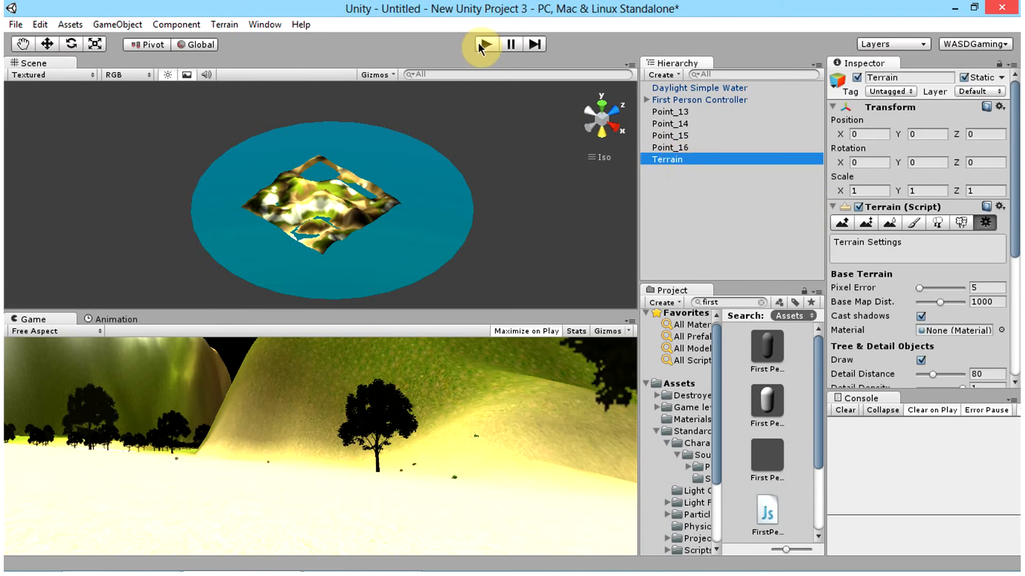
Step: Examine the Daylight Simple Water object's components and its water shader settings
click(713, 88)
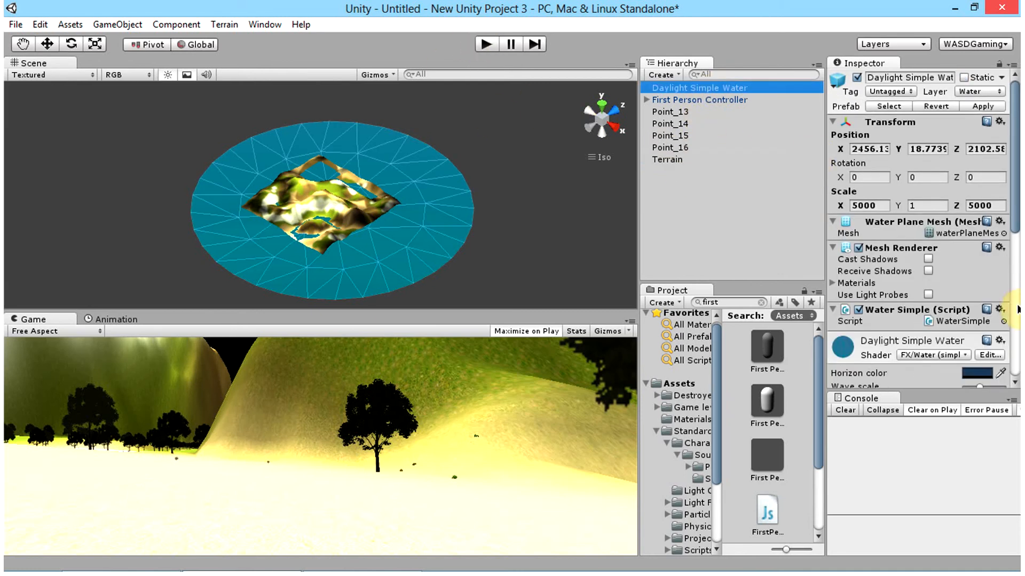
scroll(926, 270, down, 10)
scroll(859, 309, up, 4)
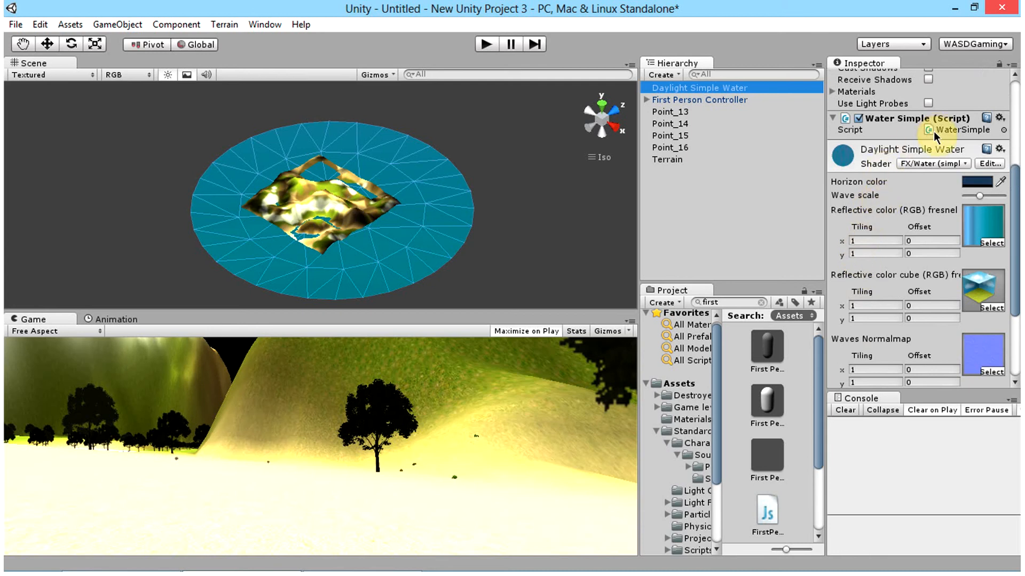
scroll(934, 135, up, 3)
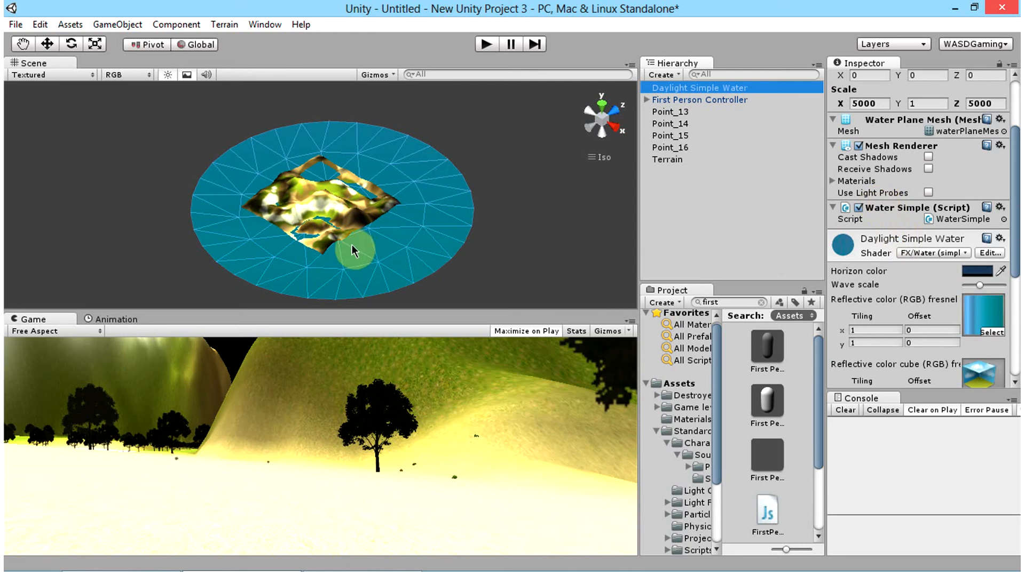
Step: Playtest the scene again, moving through the flooded valley between the mountains, and stop it
alt+drag(355, 245, 457, 267)
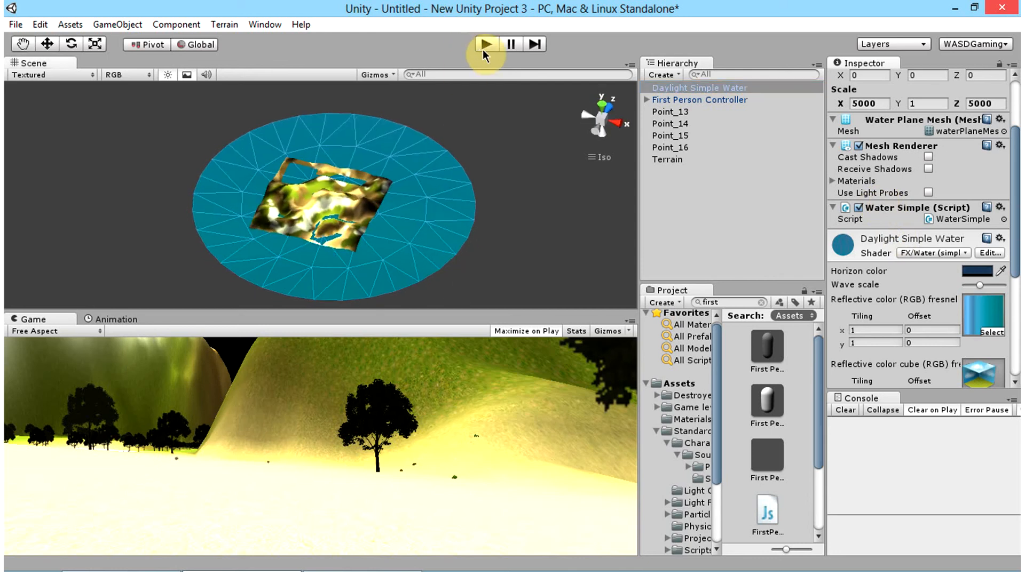
click(484, 45)
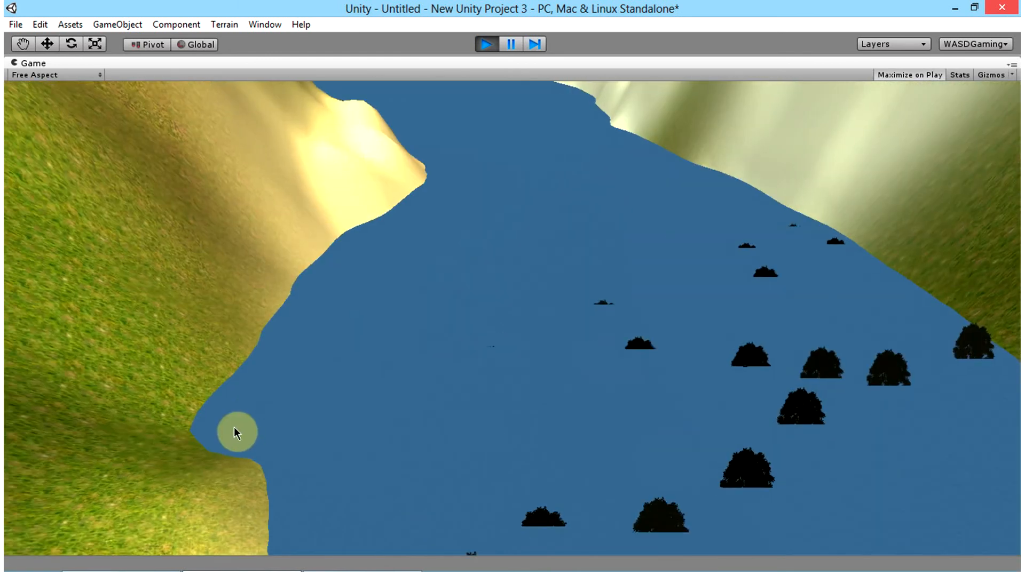
key(w)
key(w)
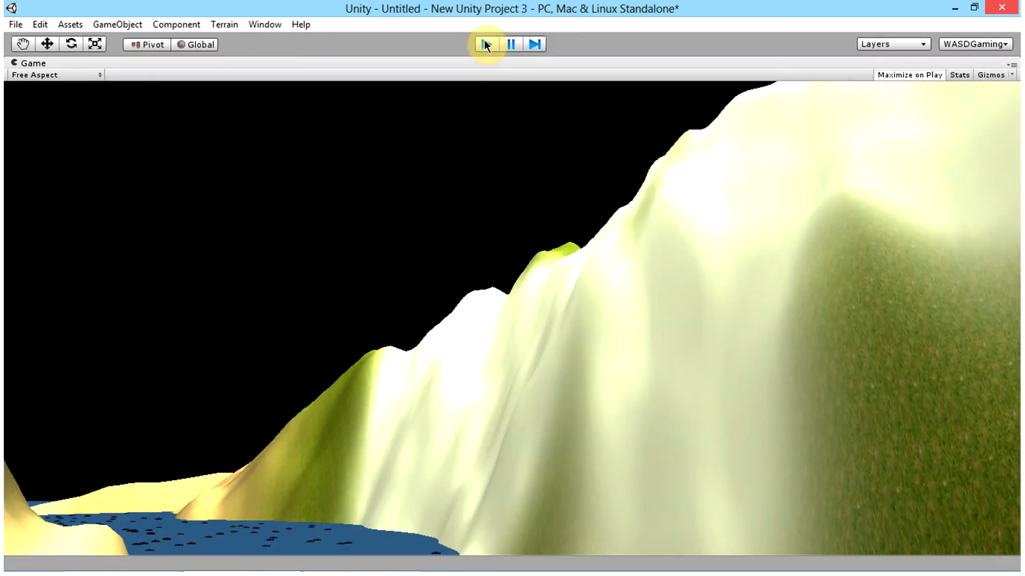
click(486, 43)
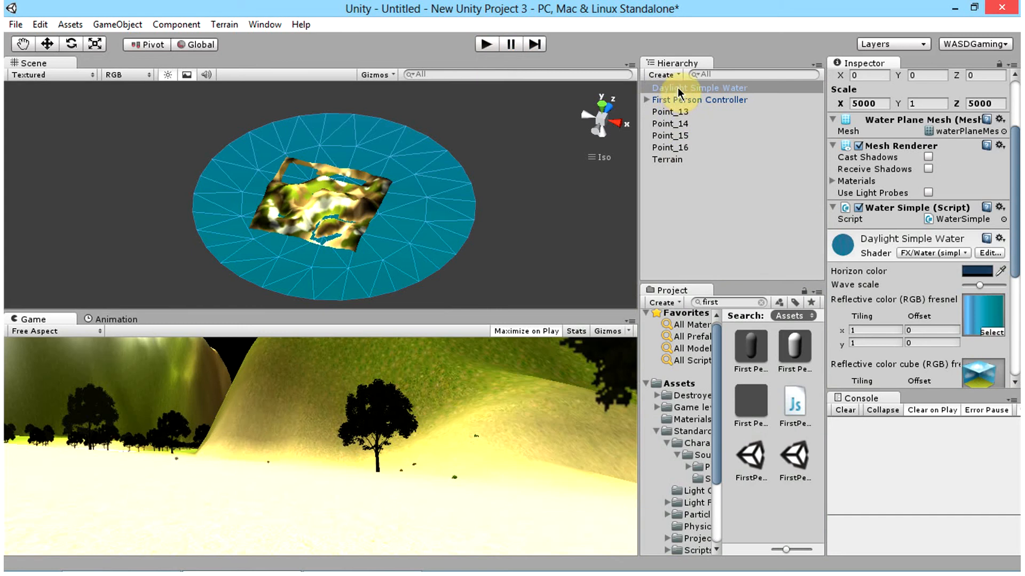
Step: Add a Mesh Collider component to the Daylight Simple Water object, searching the components for "coll"
click(679, 91)
scroll(920, 308, down, 5)
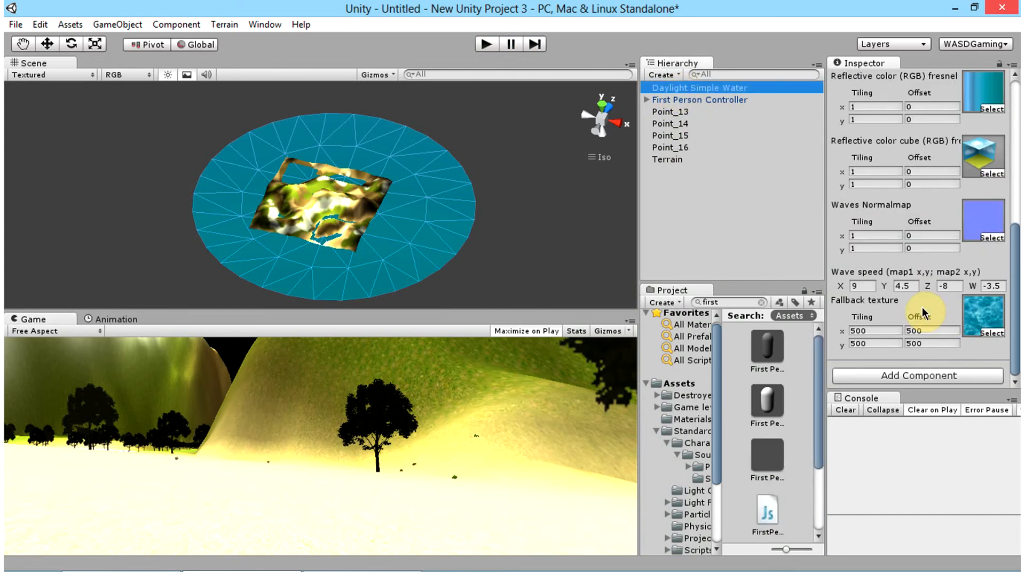
click(890, 376)
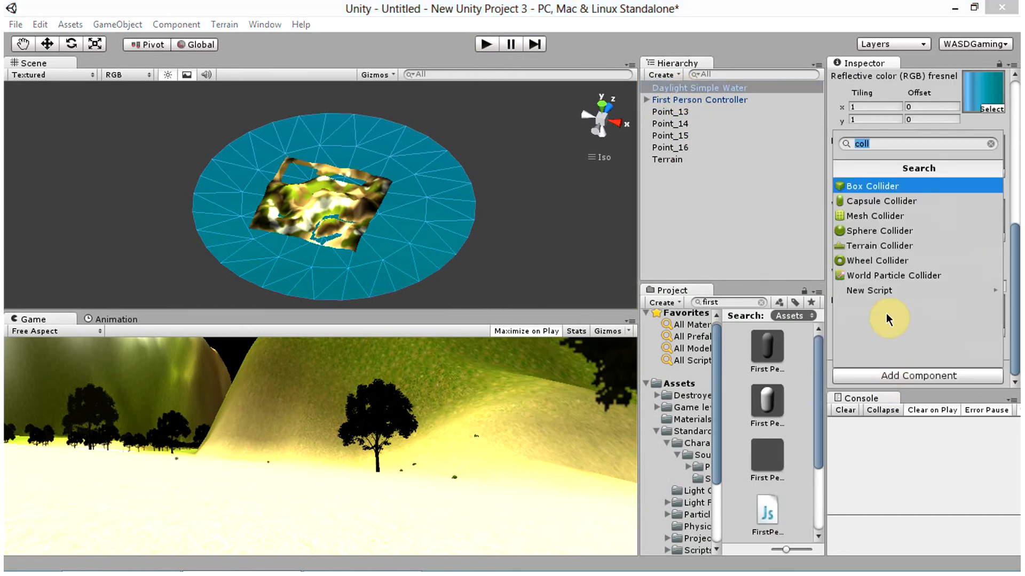
key(BackSpace)
text(voll)
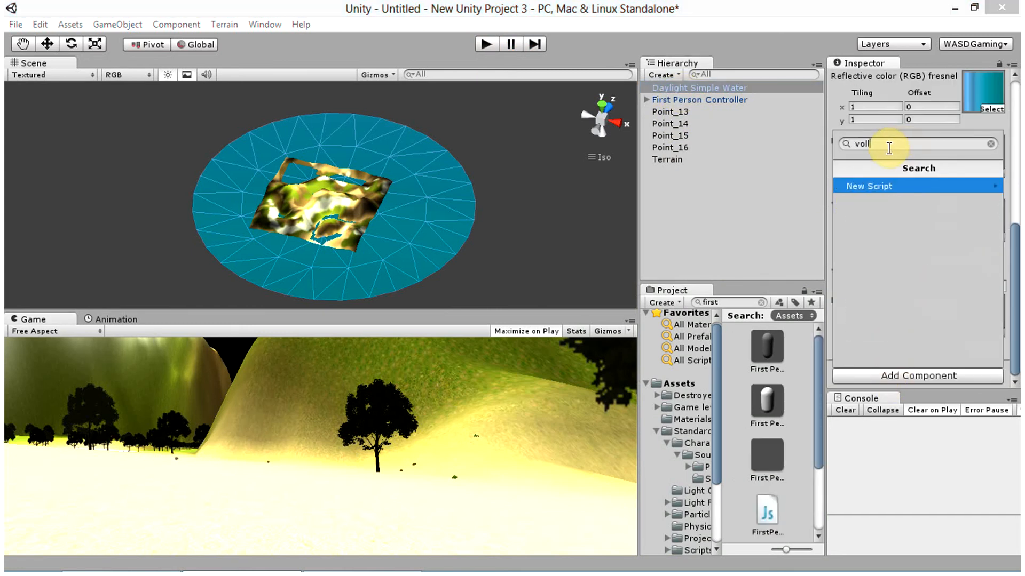
key(BackSpace)
key(BackSpace)
key(BackSpace)
key(BackSpace)
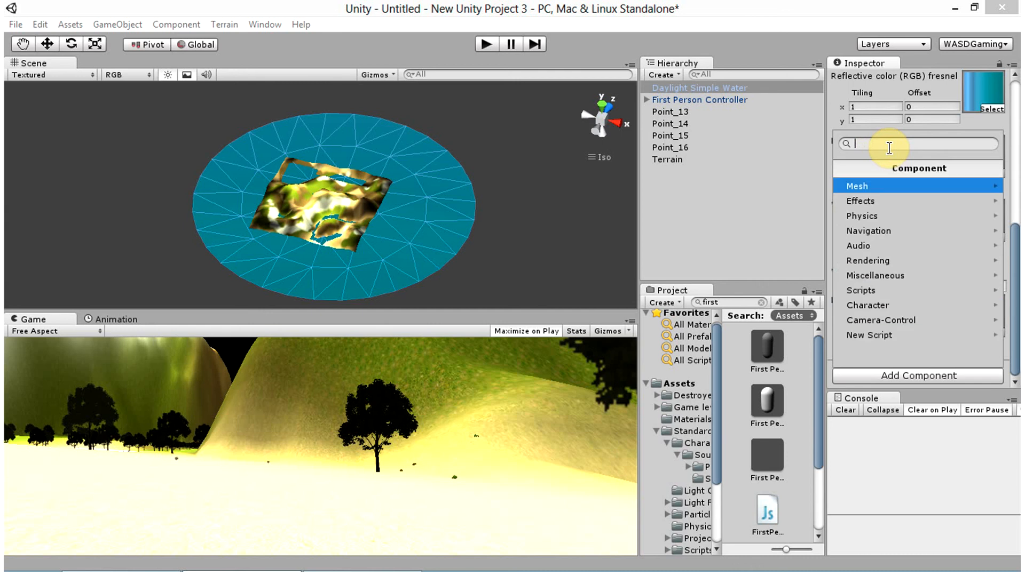
text(coll)
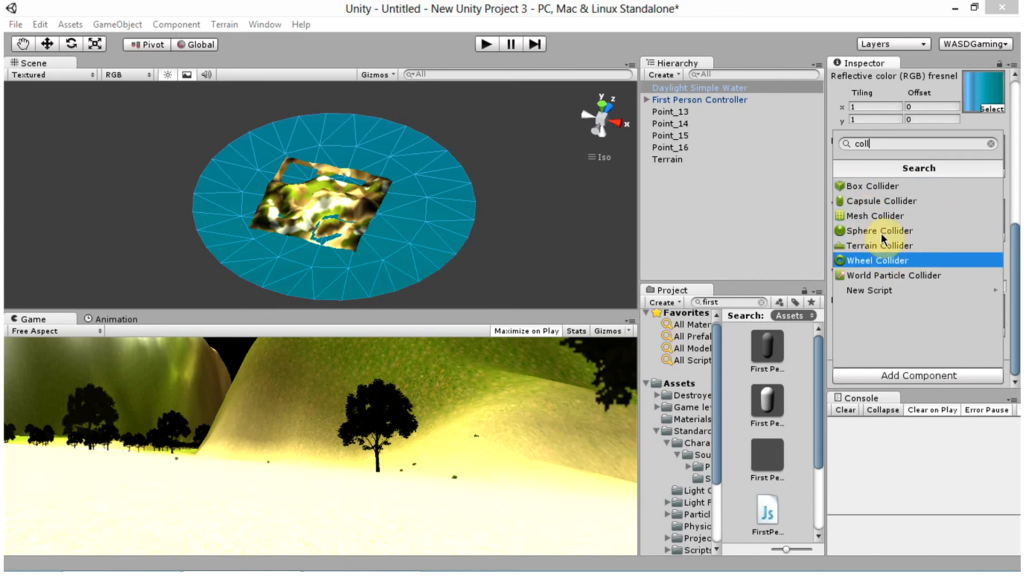
click(884, 216)
scroll(891, 320, up, 3)
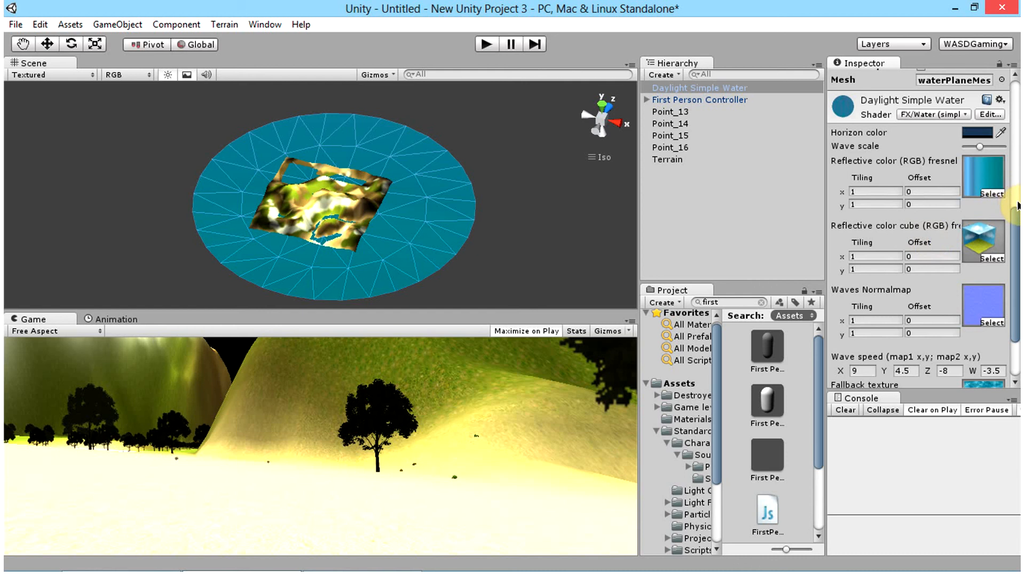
scroll(1017, 205, up, 5)
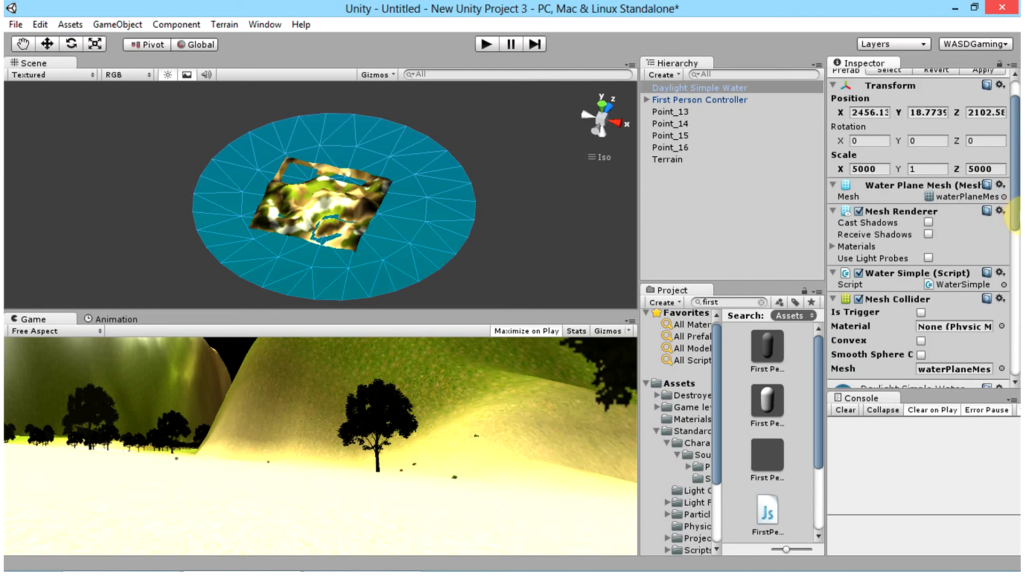
Step: Playtest the scene by walking the First Person Controller onto the water to check its collider, and stop it
click(484, 45)
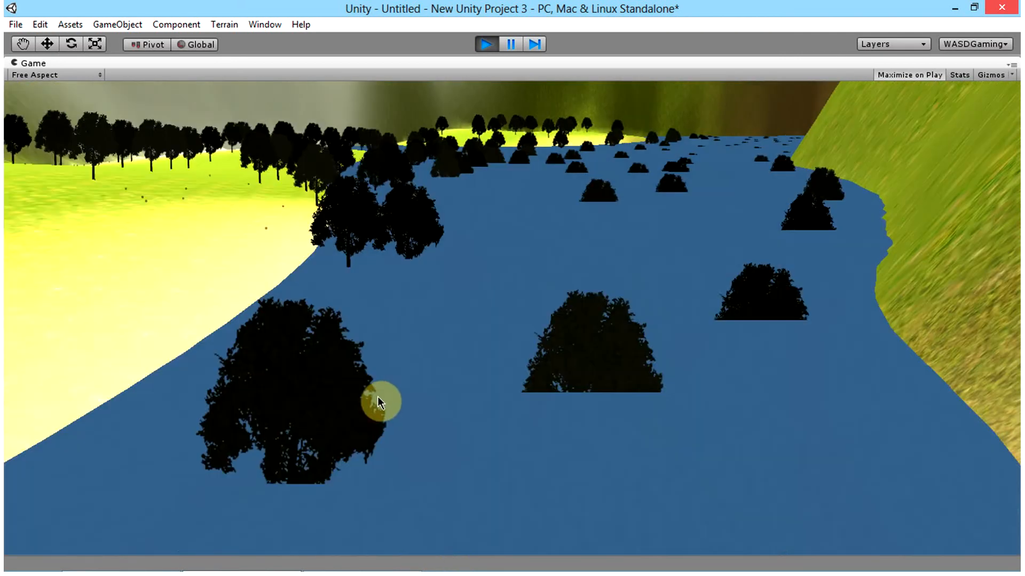
key(w)
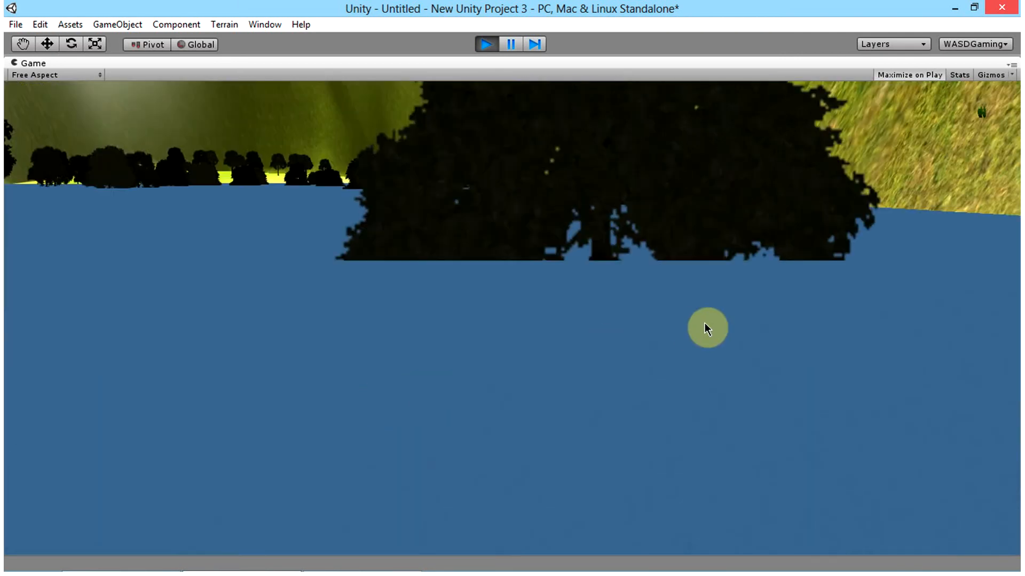
key(w)
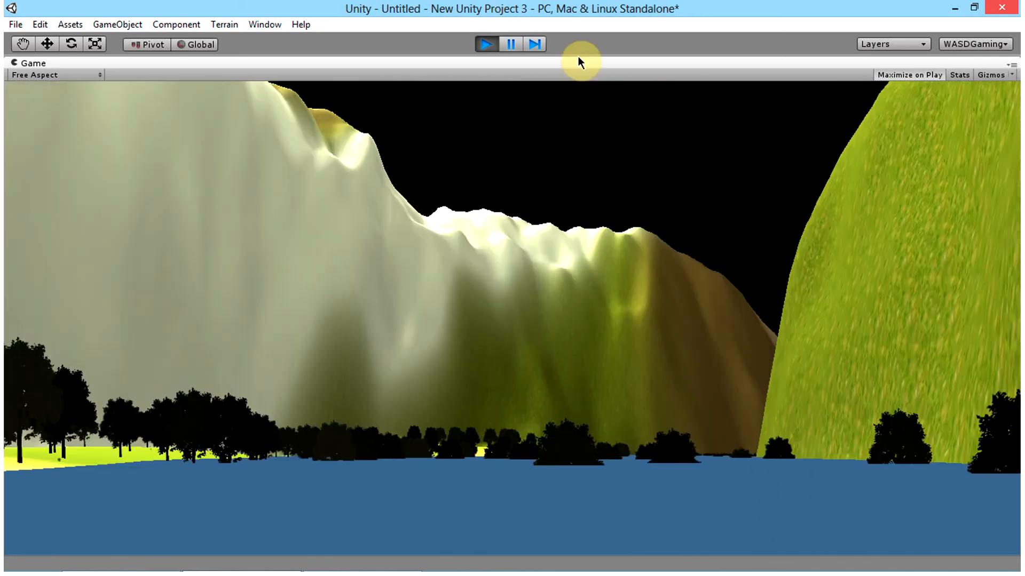
click(485, 47)
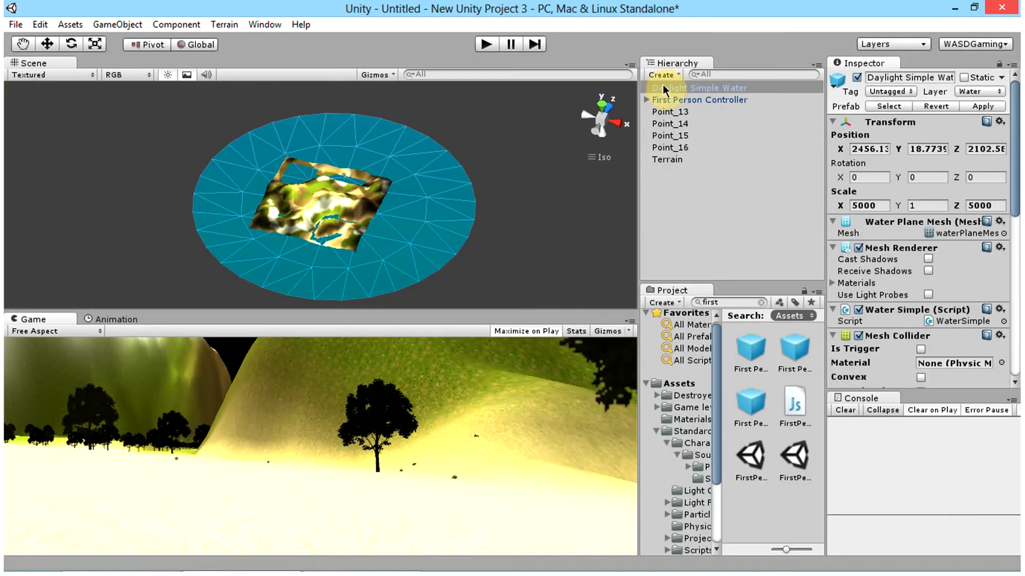
Step: Move the First Person Controller across the terrain to about X 1043, Z 1143 and frame it in the scene view
click(673, 100)
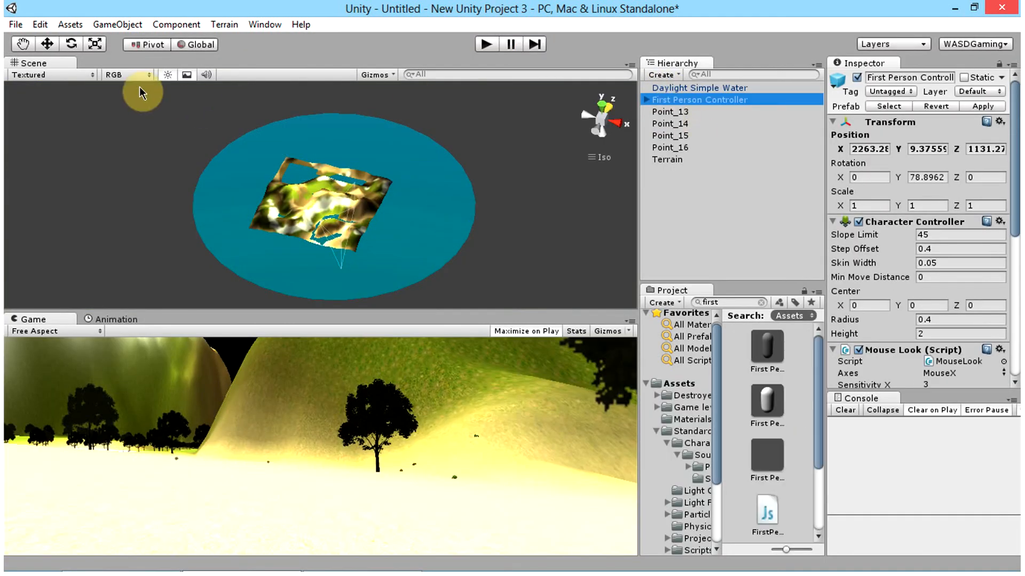
click(47, 44)
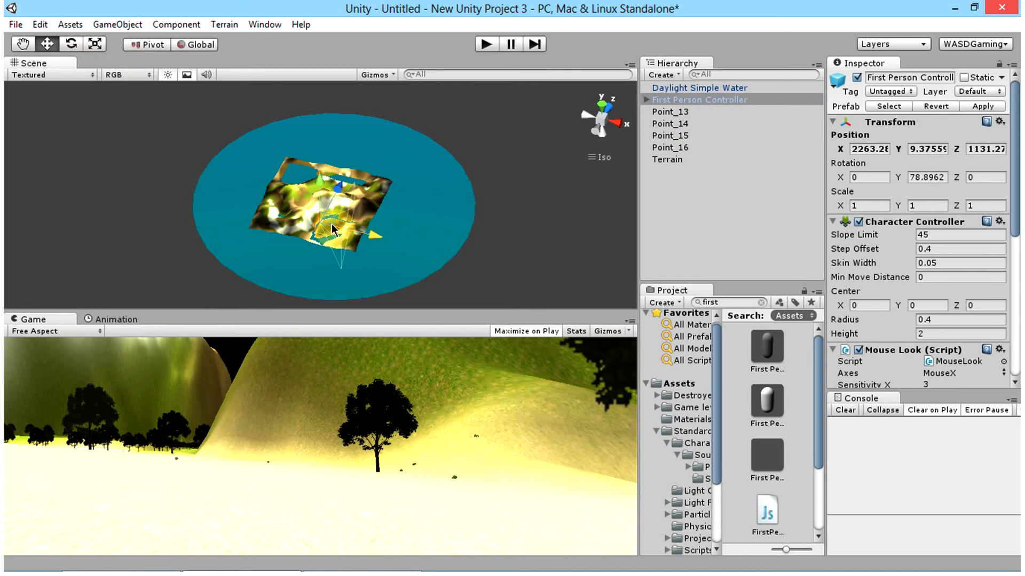
drag(332, 229, 310, 188)
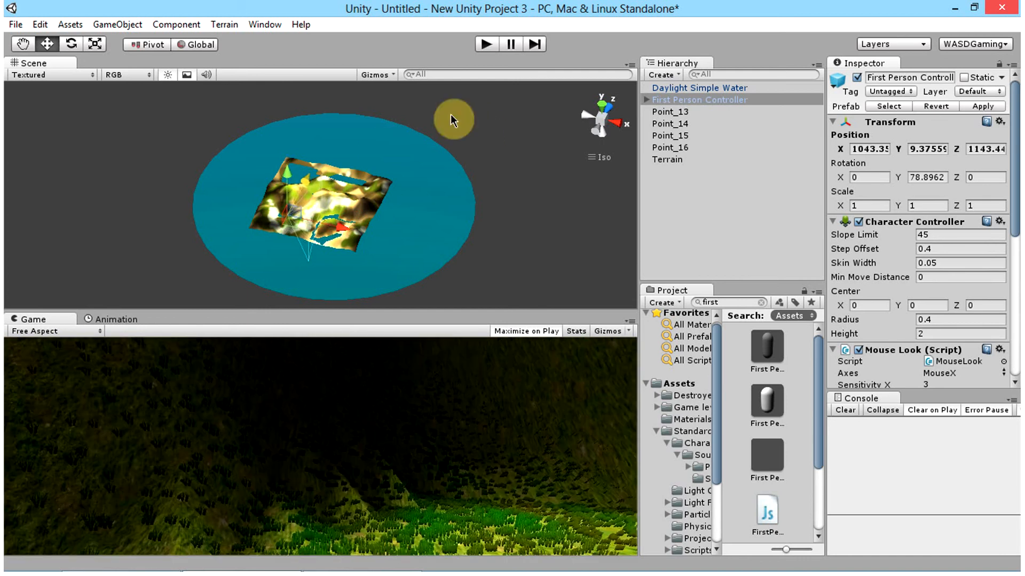
double_click(678, 100)
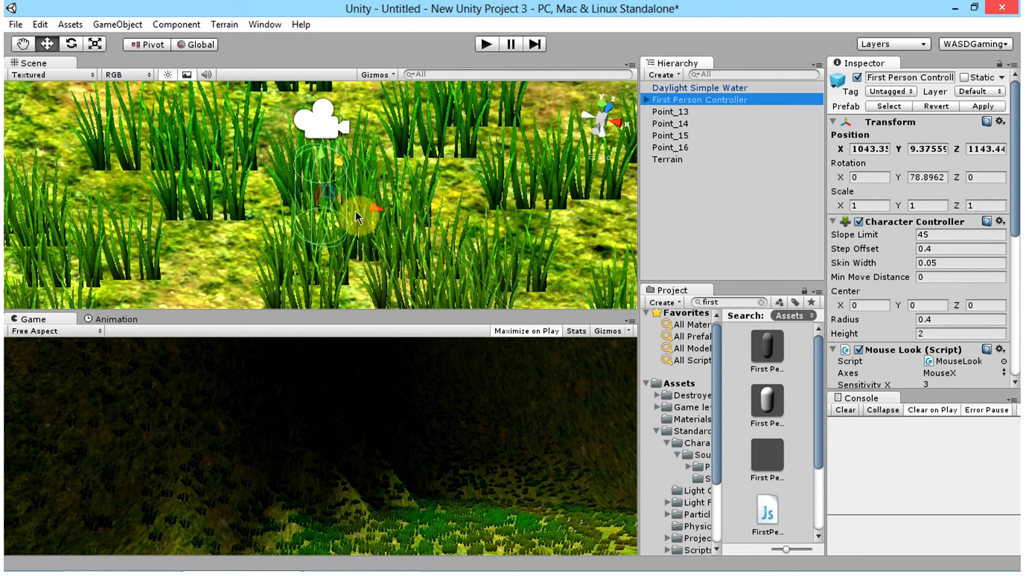
Step: Playtest the scene from the grassy ground below the water level, walking and jumping up through the water surface, and stop it
click(485, 44)
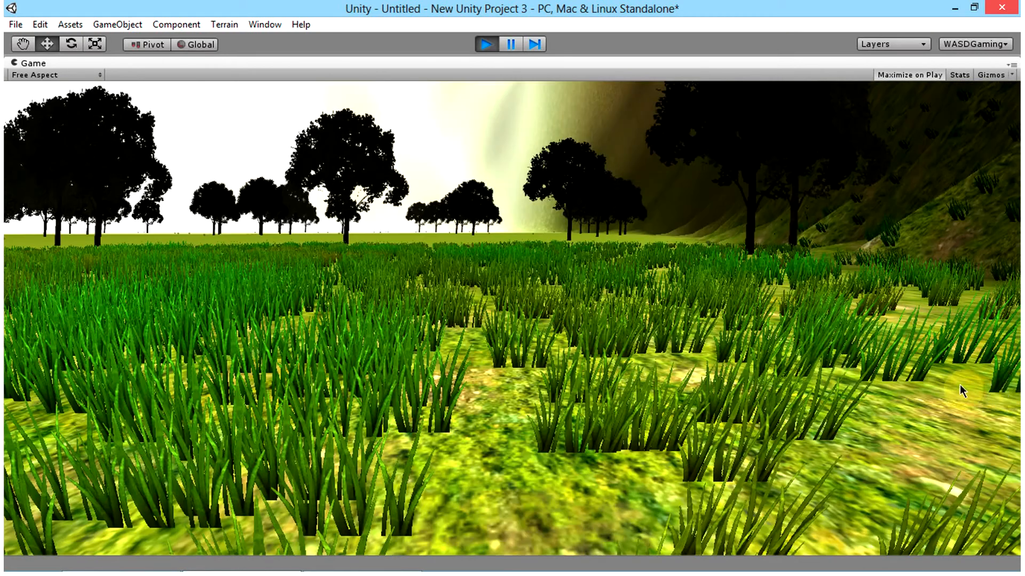
key(w)
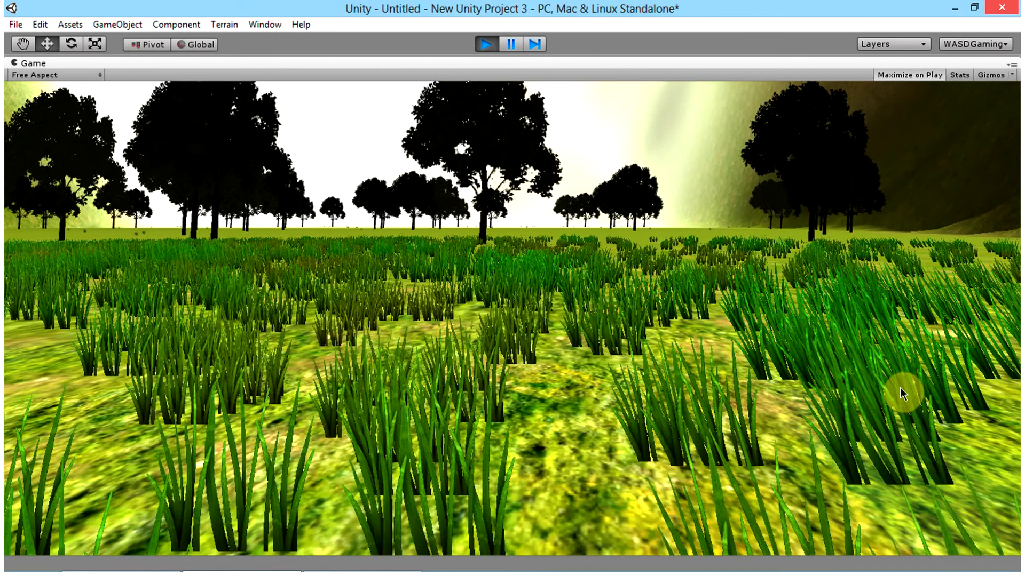
key(space)
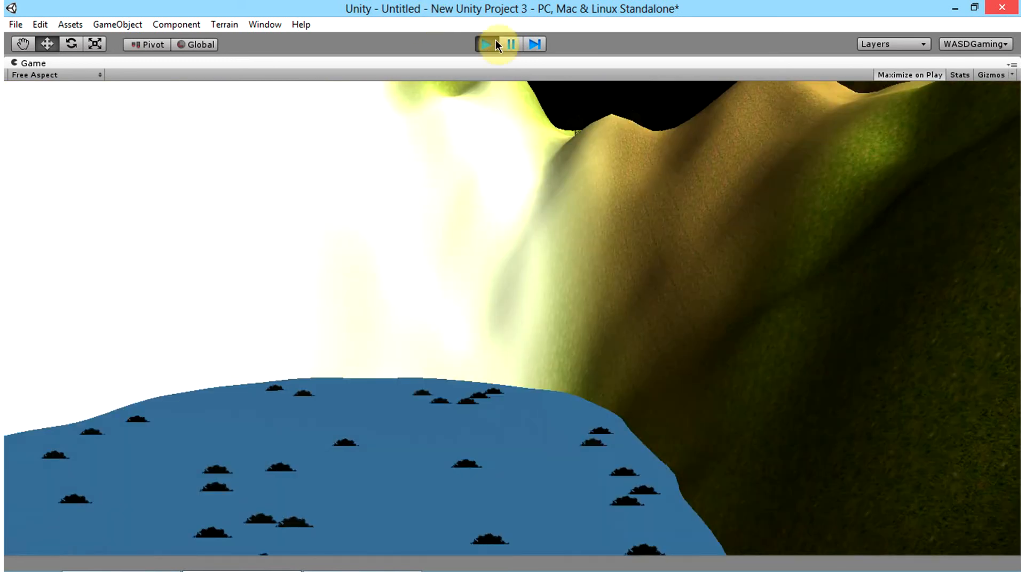
click(492, 45)
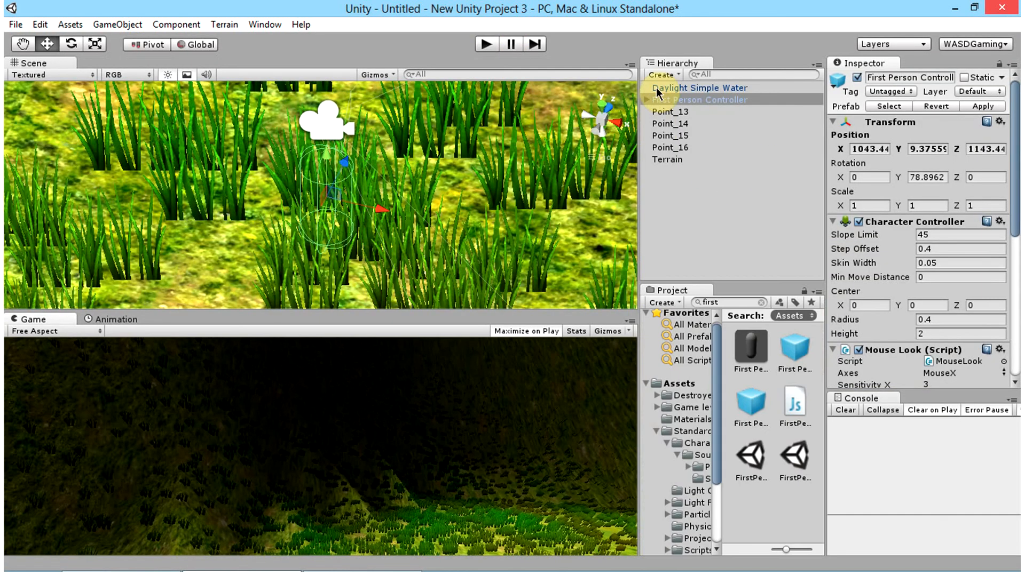
Step: Replace the First Person Controller with a new one on the central mountain top, raised to about Y 715.9 to clear the ground
click(664, 101)
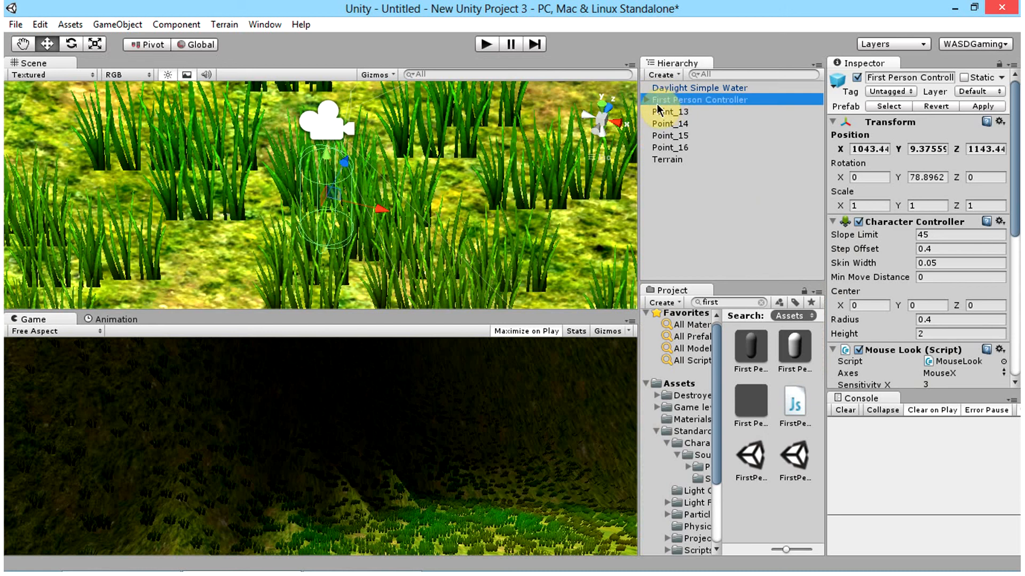
key(Delete)
scroll(418, 194, down, 3)
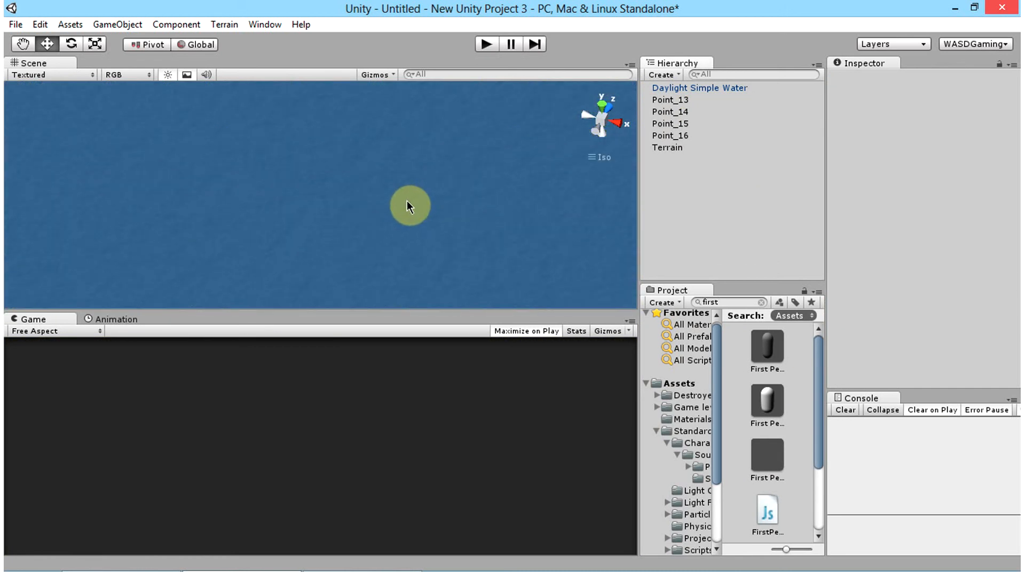
double_click(686, 144)
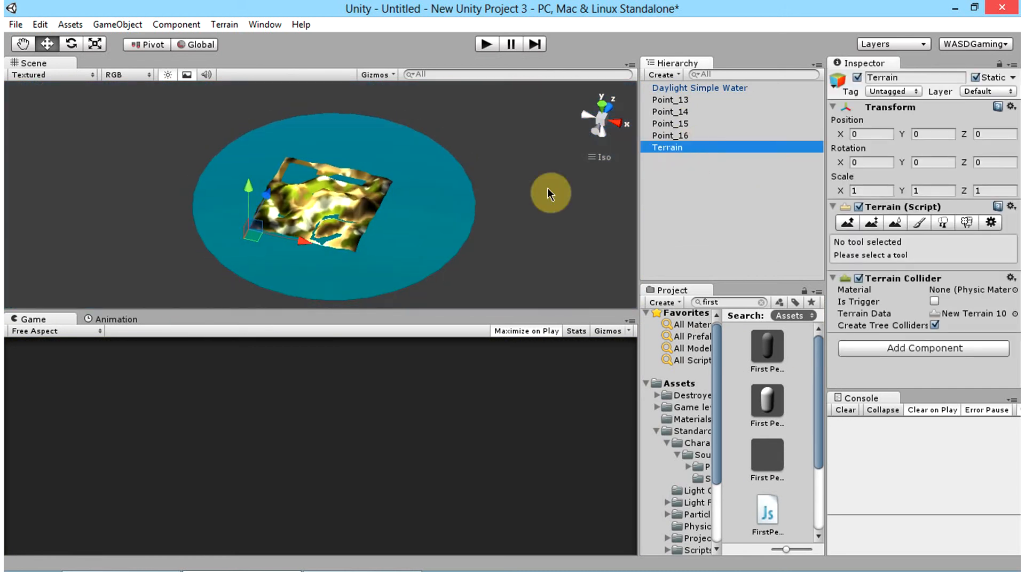
scroll(304, 204, up, 3)
scroll(287, 210, up, 6)
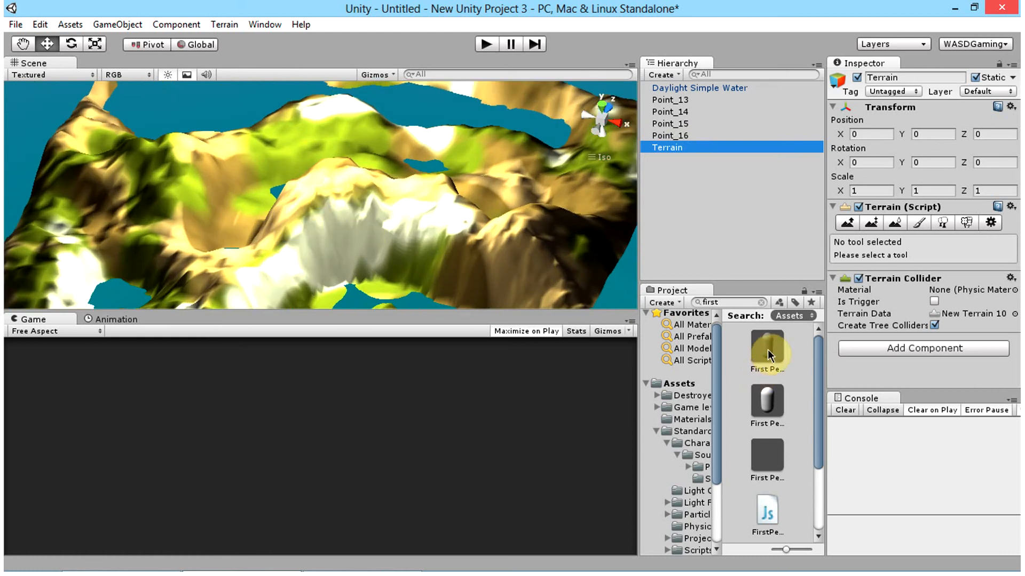
drag(767, 350, 340, 165)
double_click(714, 101)
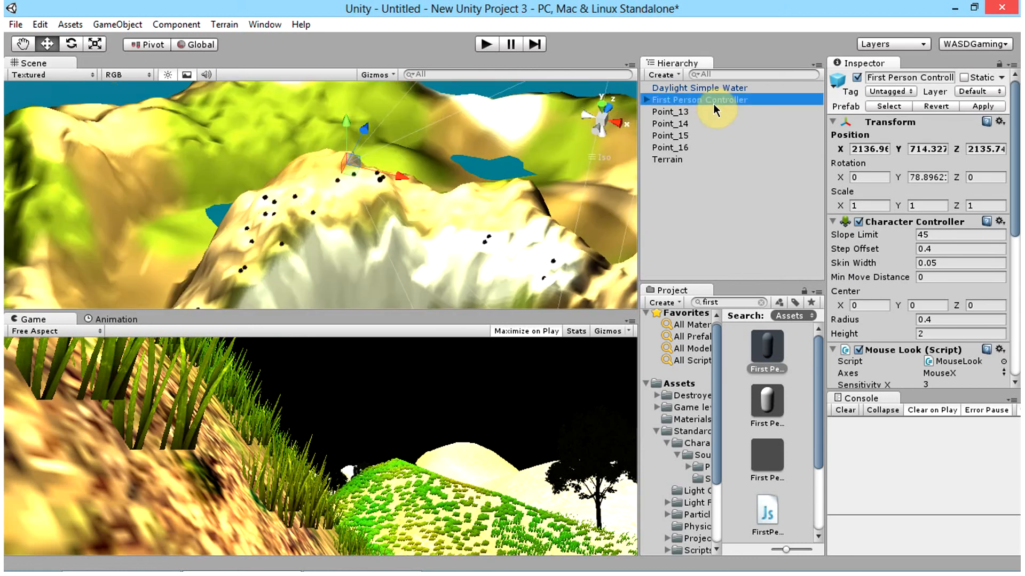
drag(323, 137, 328, 73)
Step: Playtest the scene from the mountain top, walking and jumping over the grassy slopes toward the lakes, and stop it
click(486, 45)
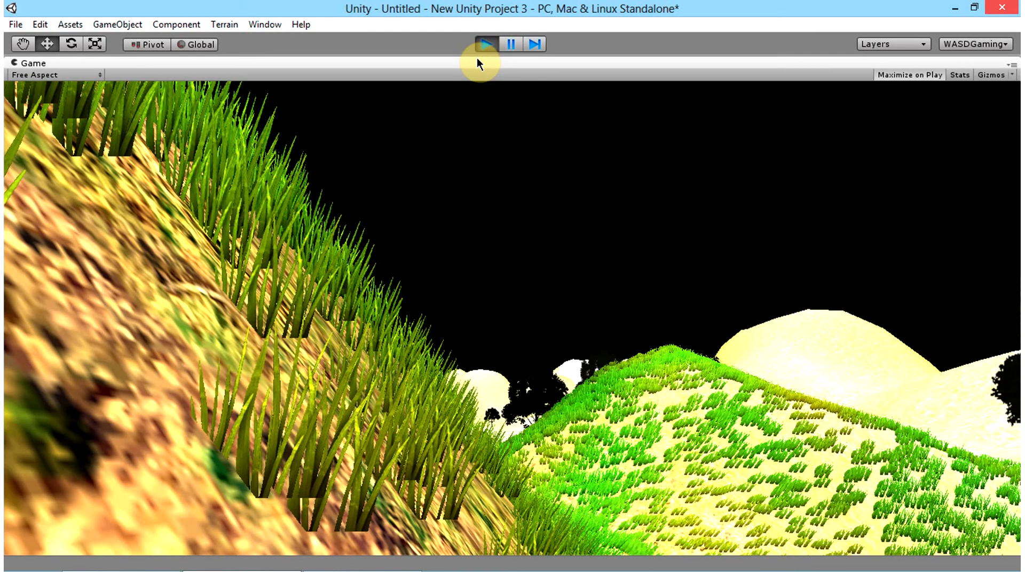
key(alt)
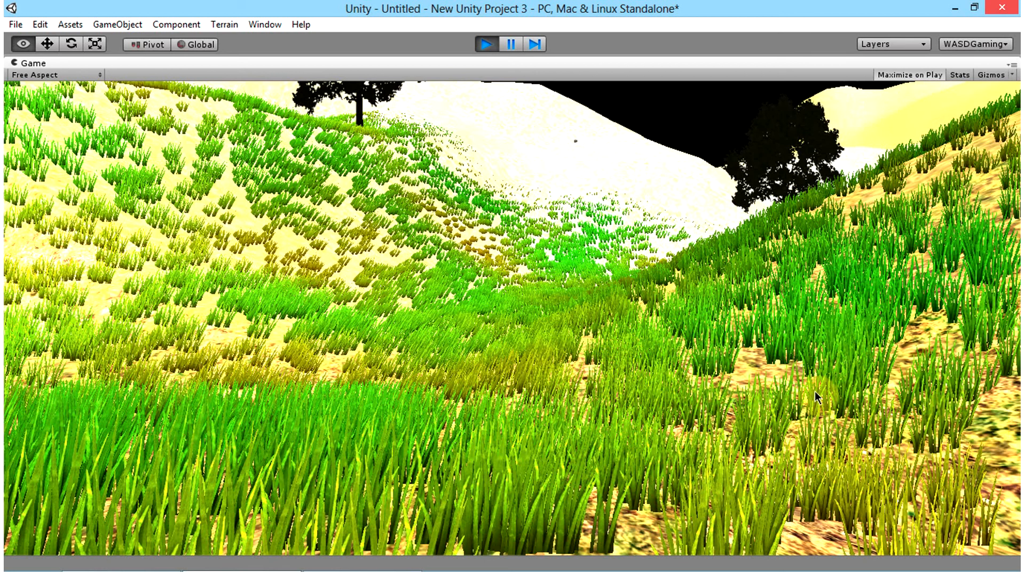
click(768, 452)
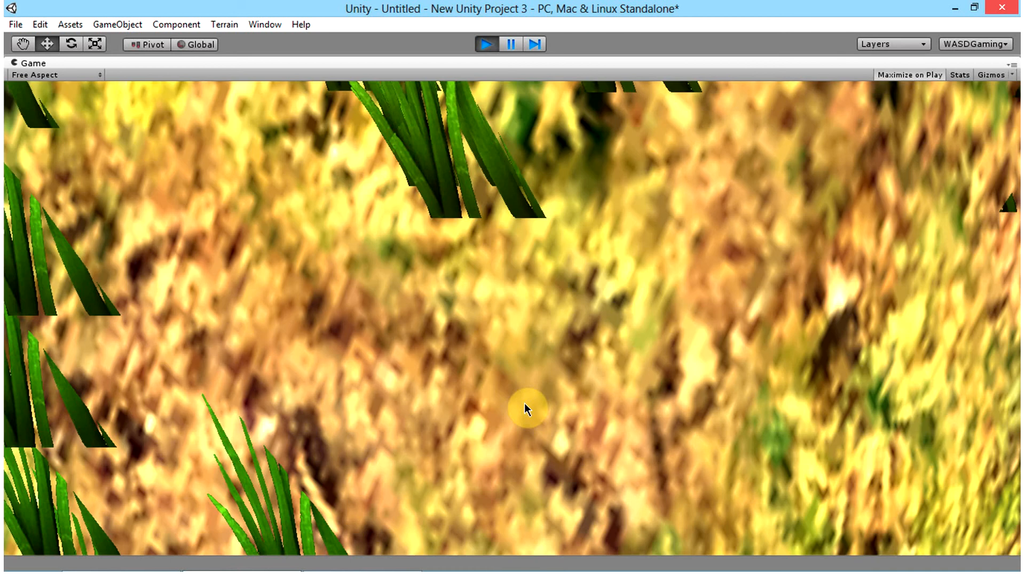
key(space)
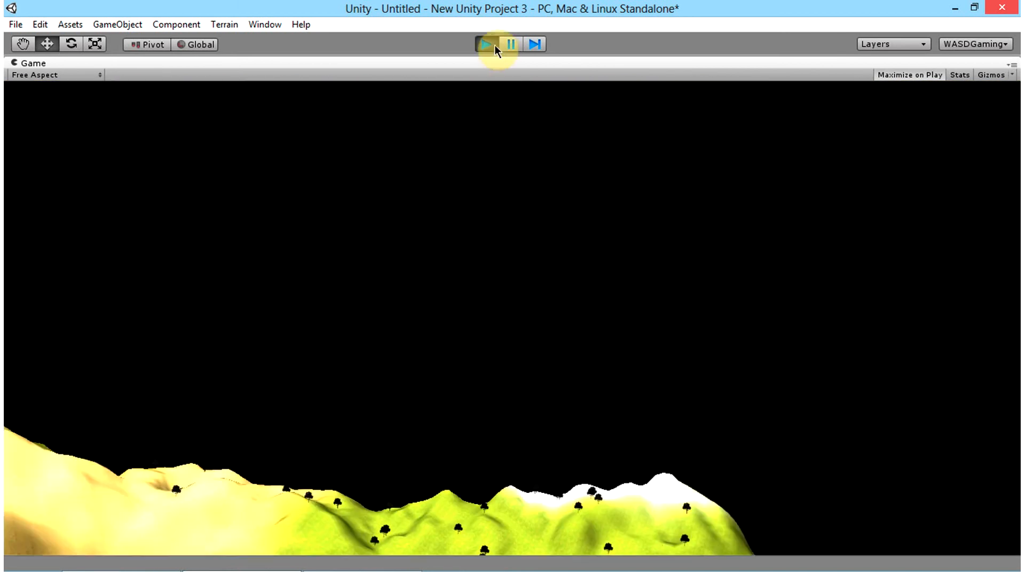
click(494, 45)
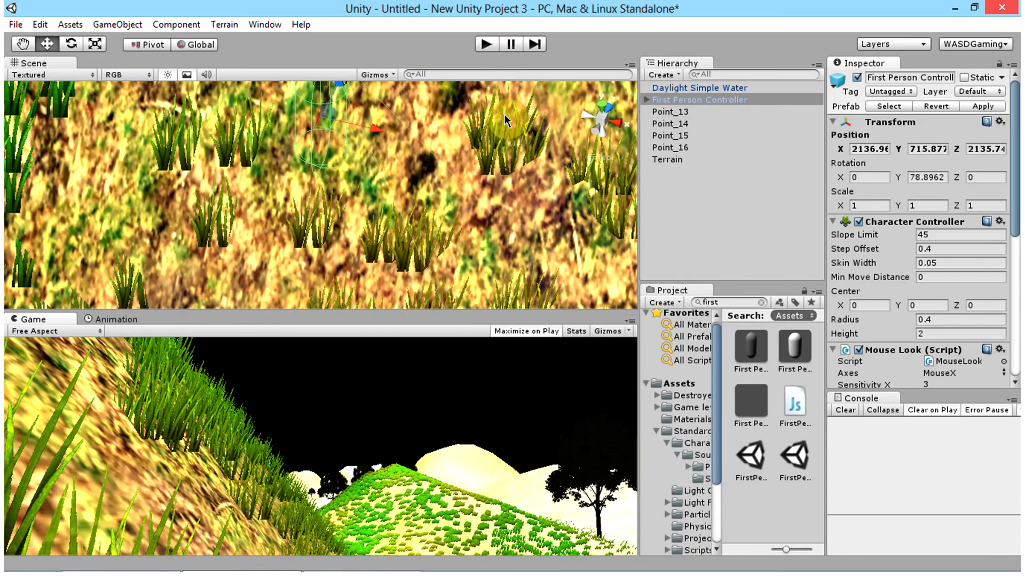
Step: Examine the whole Terrain from the side and above, and its central mountain slope with trees up close
key(alt)
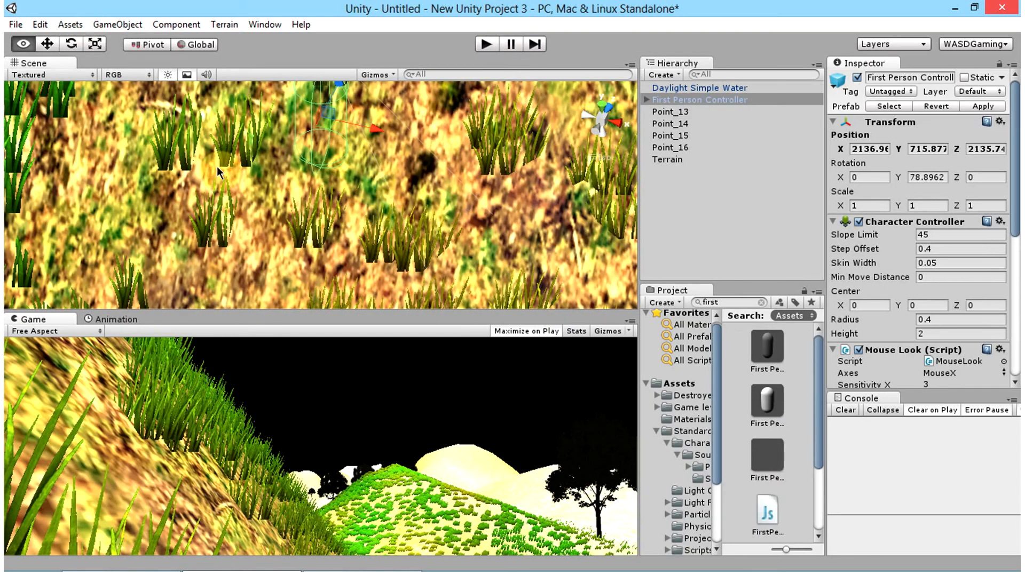
alt+drag(217, 171, 537, 261)
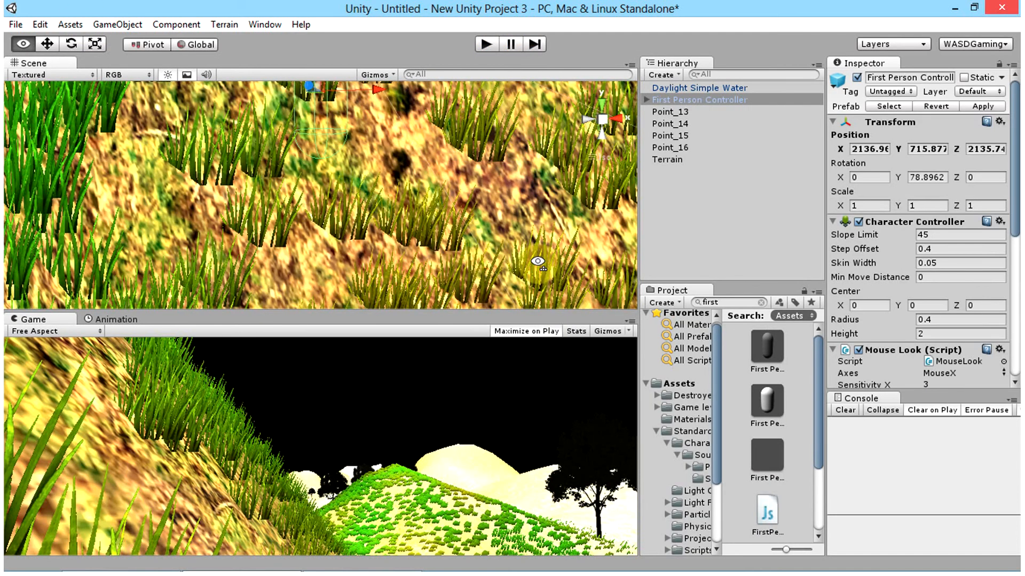
double_click(668, 159)
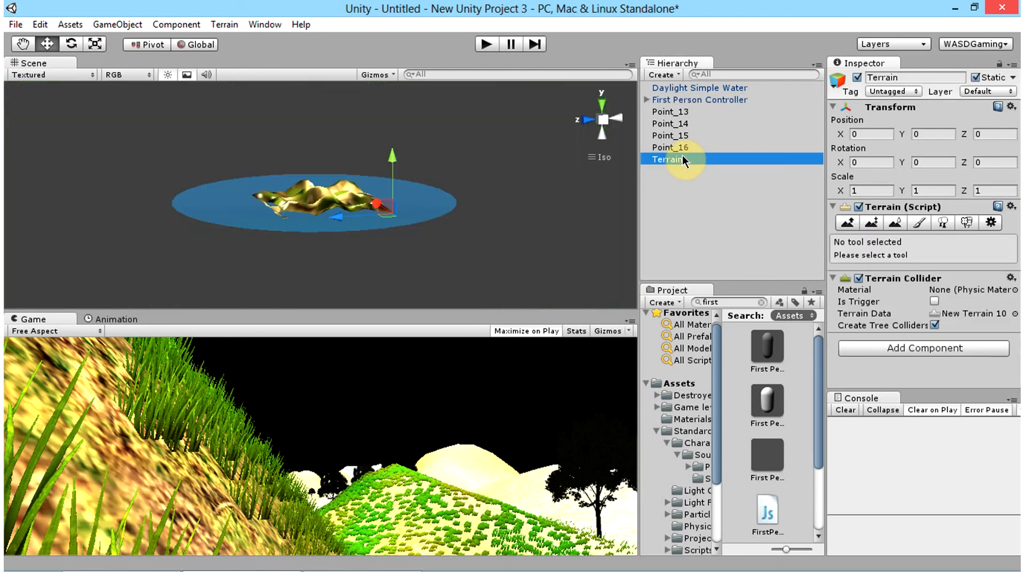
alt+drag(290, 243, 378, 224)
scroll(377, 224, up, 10)
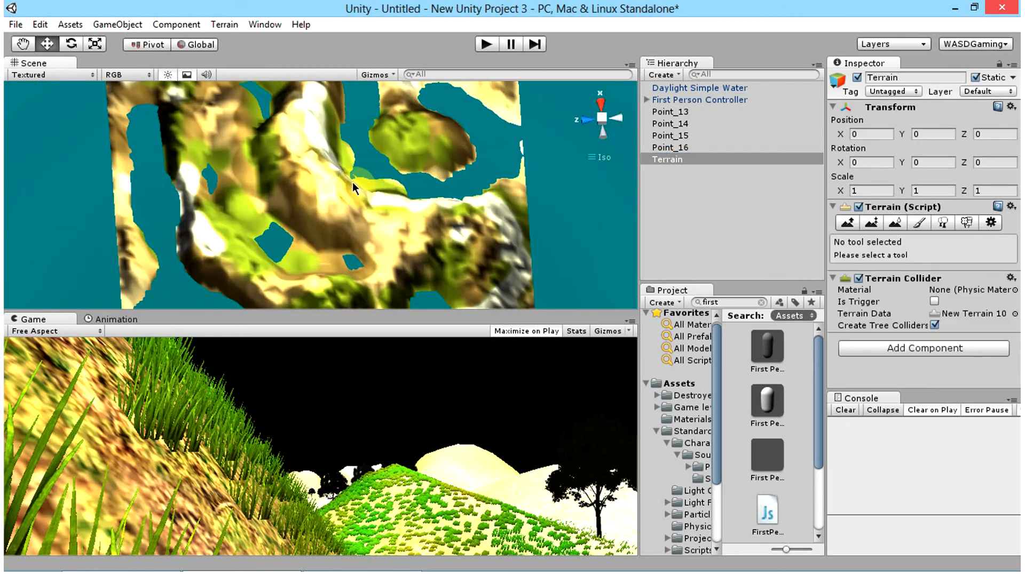
alt+drag(319, 197, 392, 274)
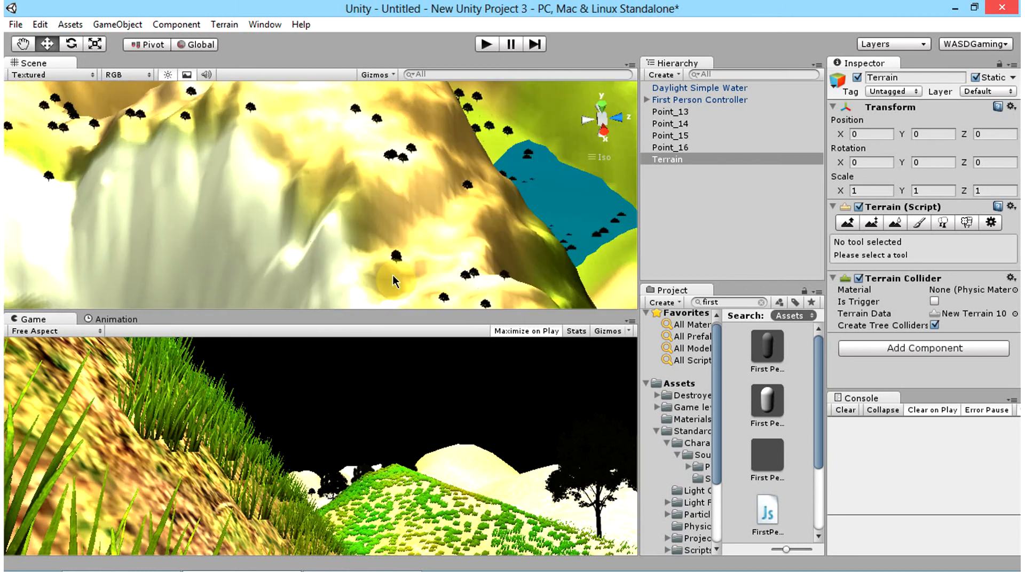